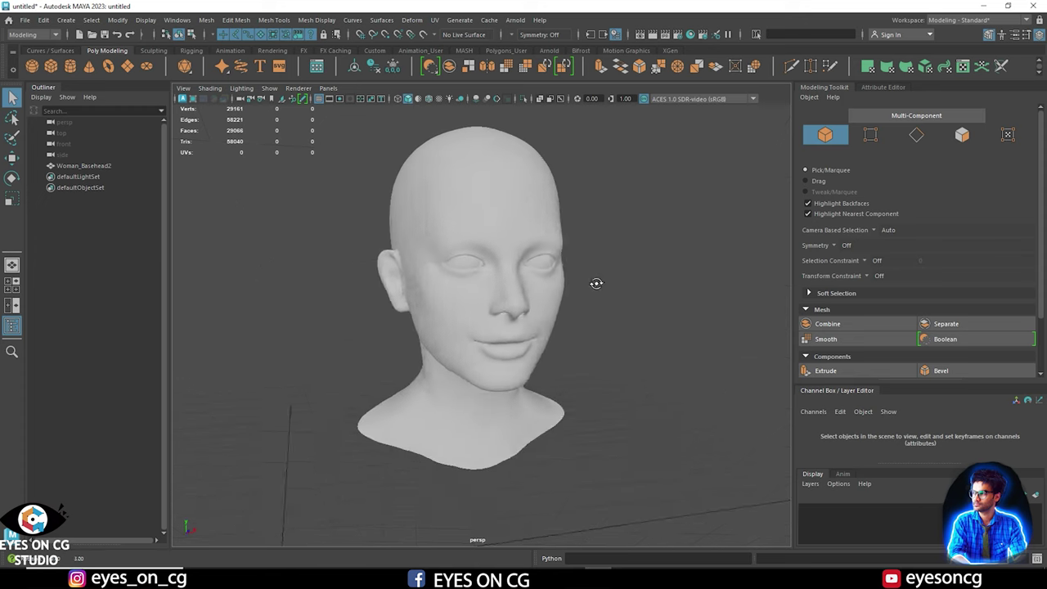
Open the Project Window and browse for the project location to the HAIRCOURSE folder on drive E.
left_click_drag(597, 284, 606, 288, "alt")
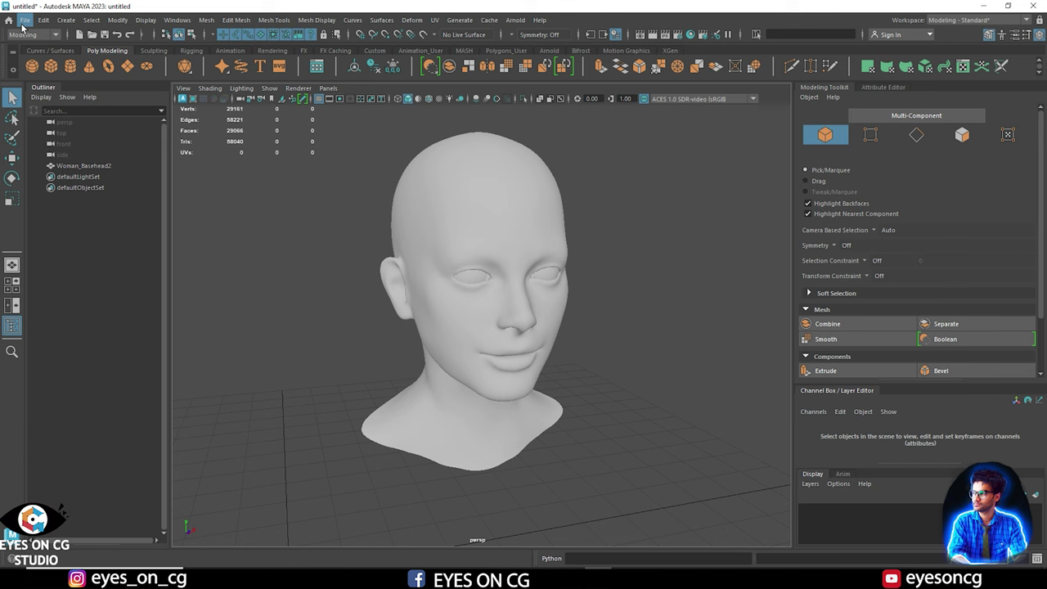
left_click(23, 23)
left_click(49, 334)
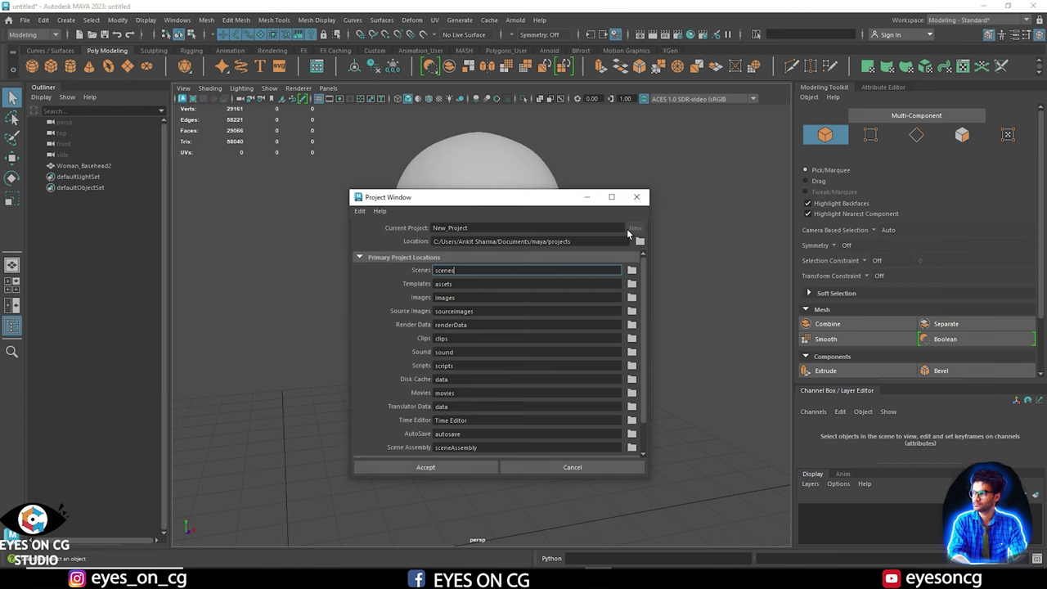
left_click(640, 241)
left_click(279, 229)
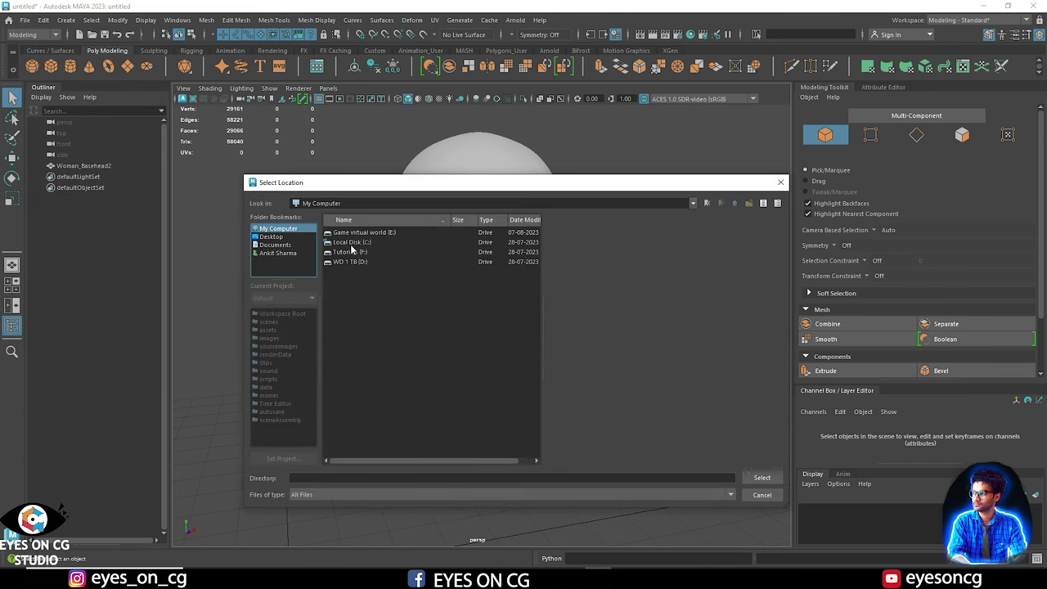
double_click(351, 233)
double_click(351, 252)
Create a folder named Maya inside HAIRCOURSE and select it as the project location.
right_click(355, 299)
left_click(369, 314)
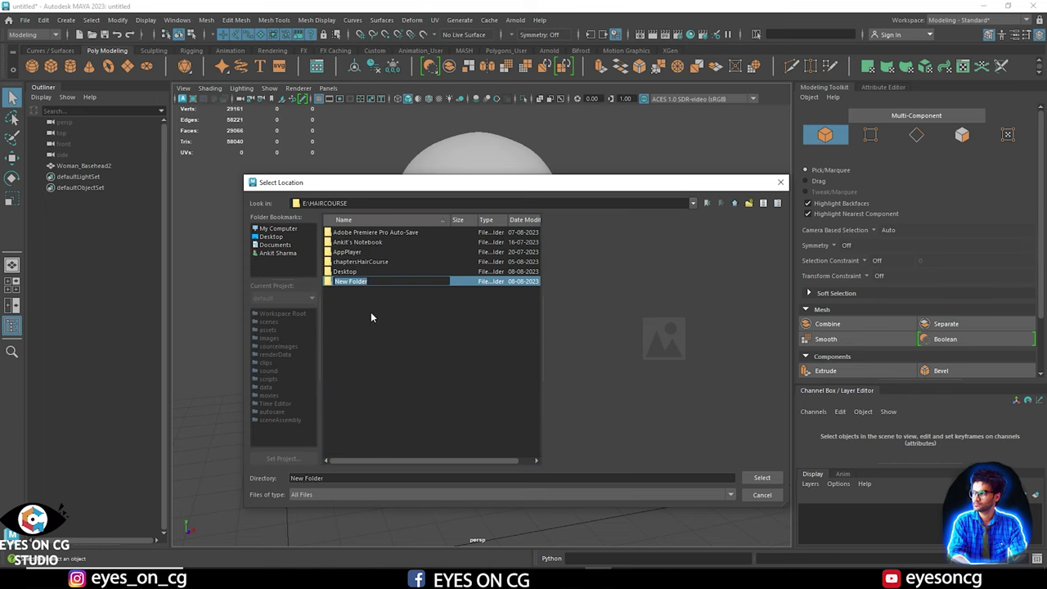
type("Maya")
key("Return")
double_click(346, 282)
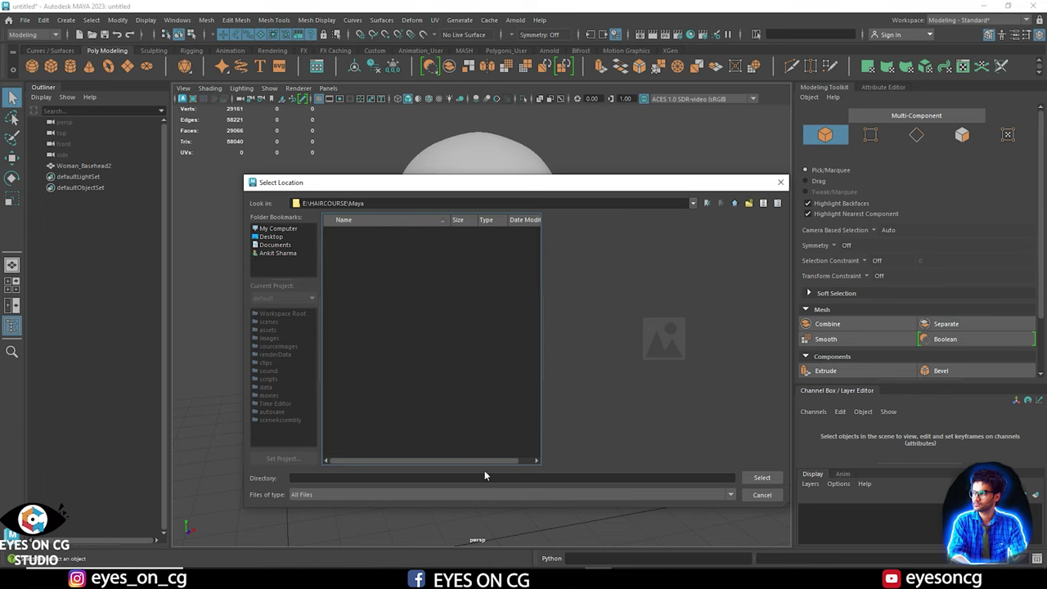
left_click(761, 479)
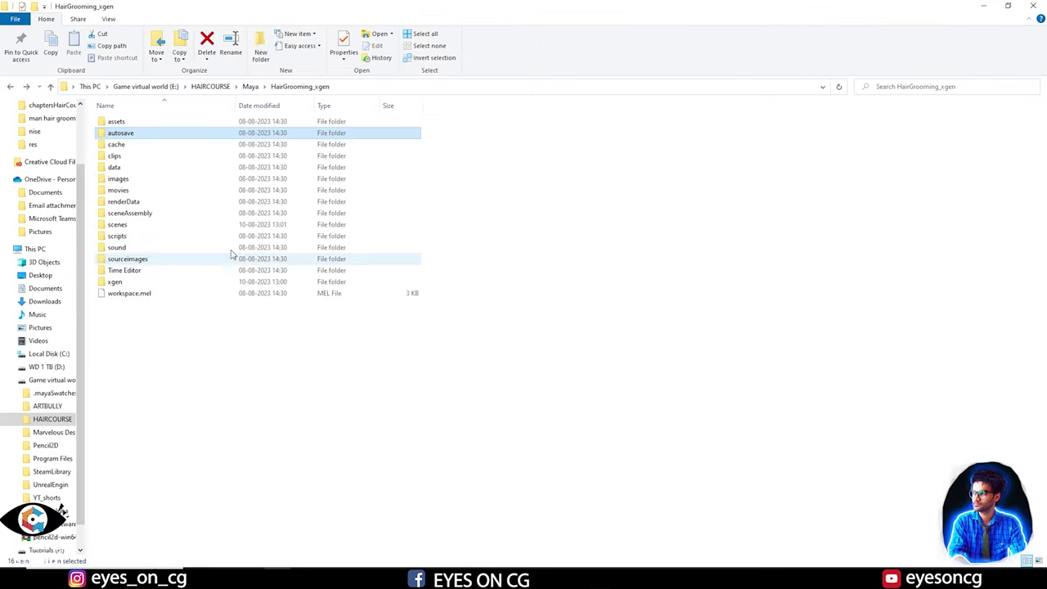
In File Explorer, open the scenes folder of the HairGrooming_xgen project.
double_click(154, 225)
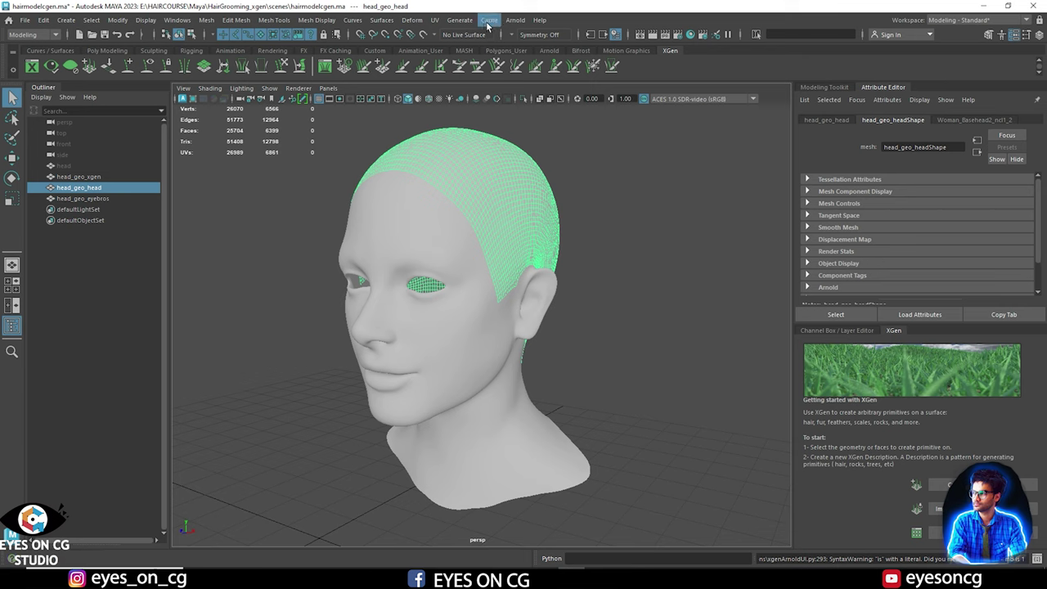
Open the XGen Editor and start a new description, making its name ready for editing.
left_click(460, 20)
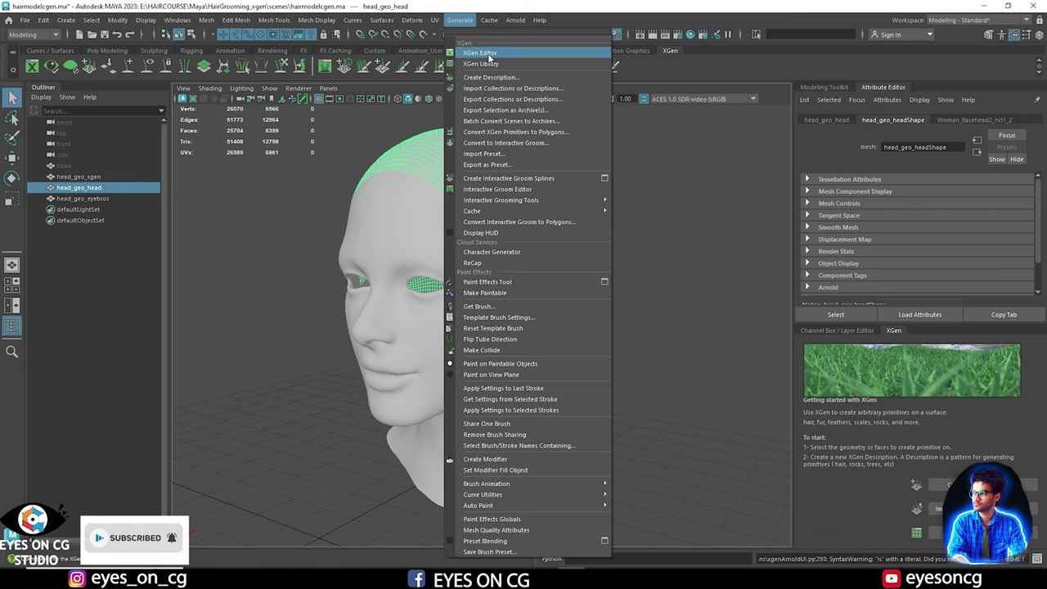
left_click(488, 53)
left_click(983, 242)
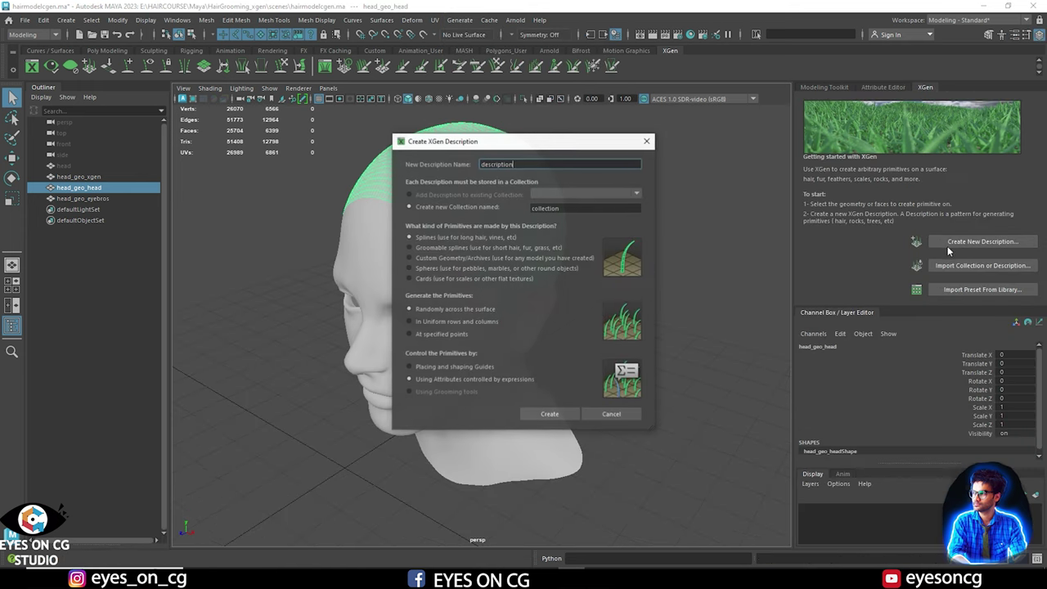
double_click(521, 163)
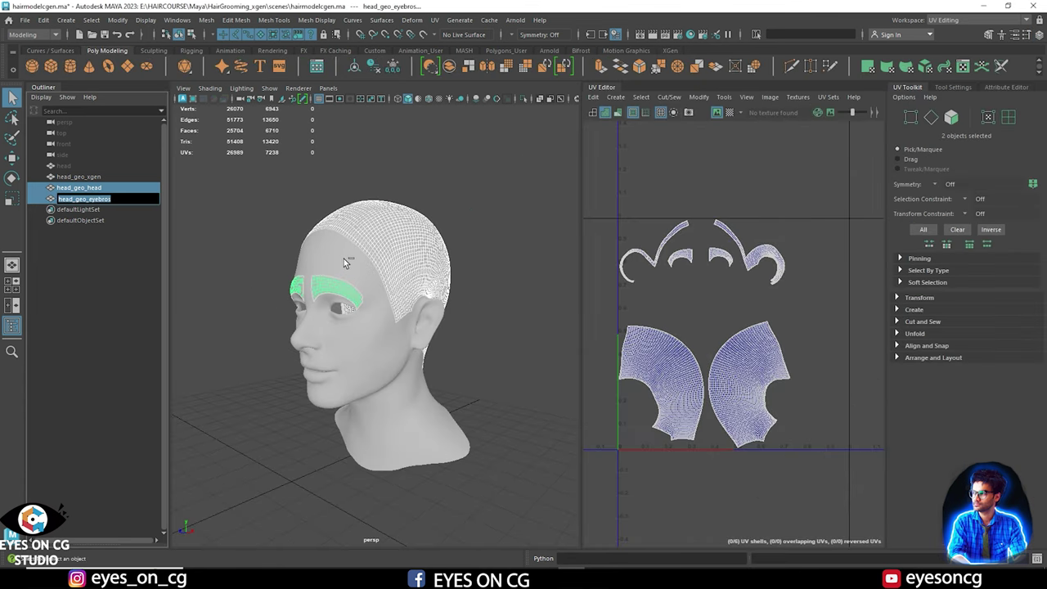
Add head_geo_xgen to the selection to show all head UVs, and switch to the Modeling - Standard workspace.
left_click(344, 258, "shift")
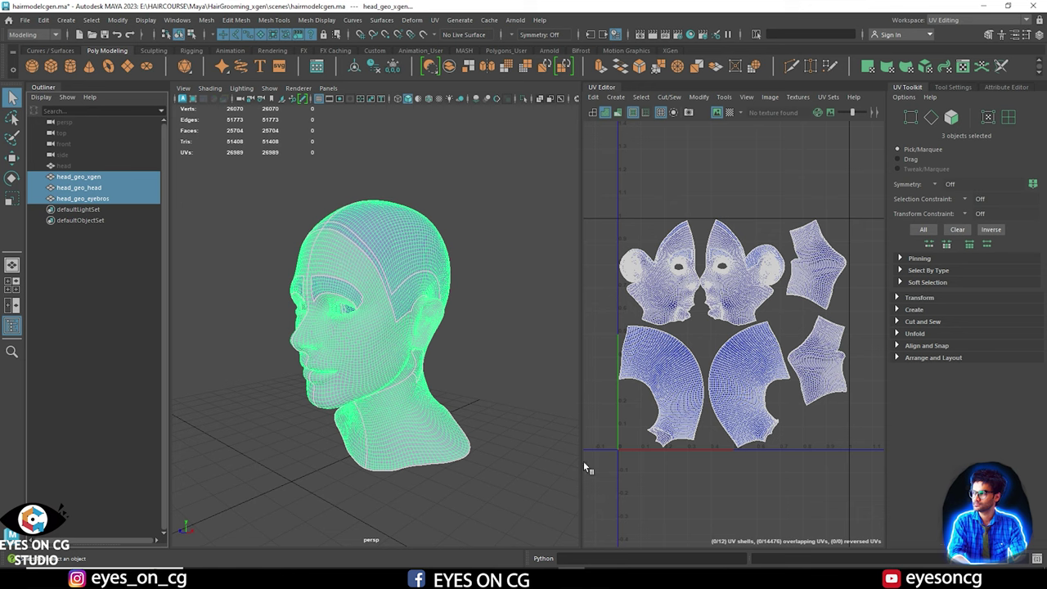
left_click(1028, 20)
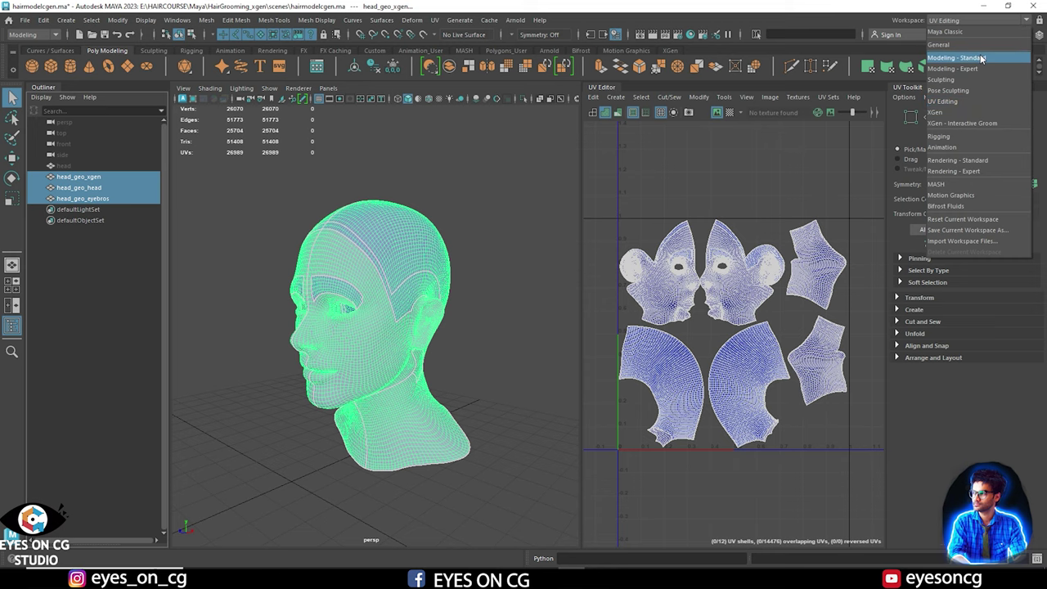
left_click(959, 101)
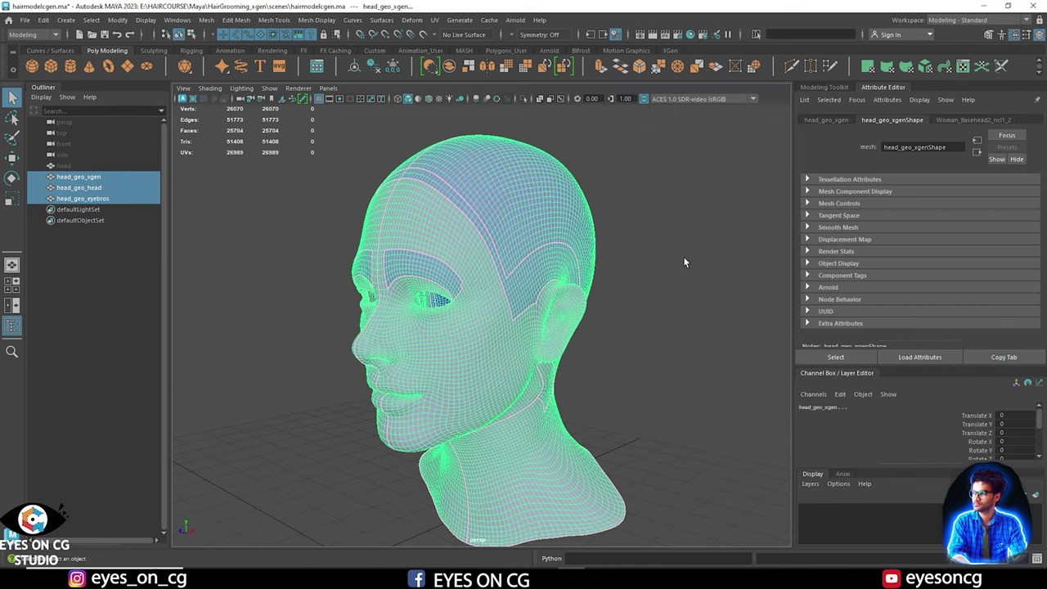
Delete the face loops of head_geo_head that trace the hairline from the forehead down to the sideburns.
left_click(654, 274)
left_click_drag(623, 311, 589, 327, "alt")
left_click(78, 187)
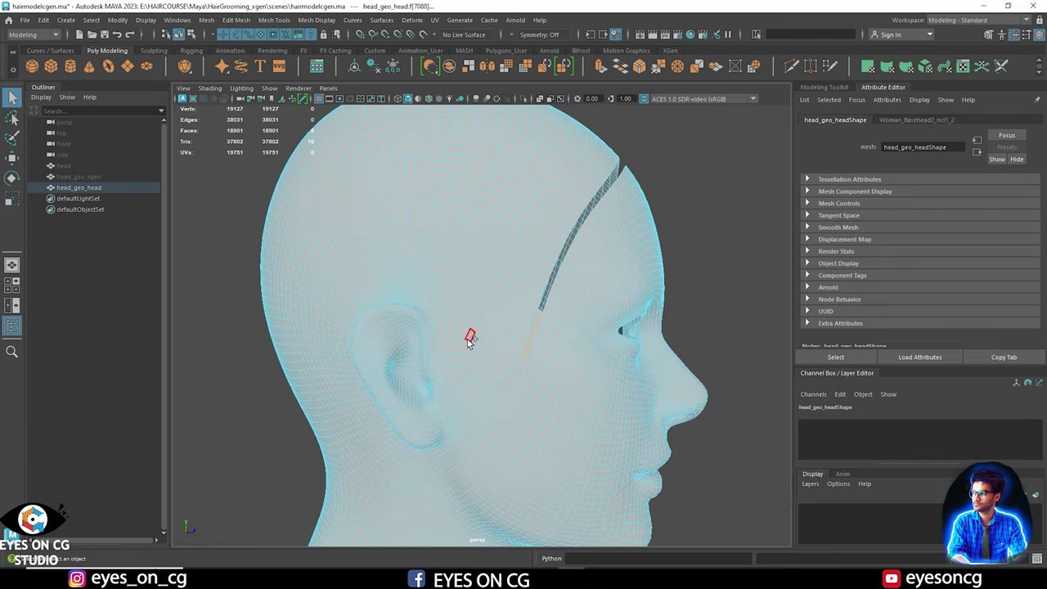
double_click(469, 337, "shift")
key("Delete")
middle_click_drag(454, 306, 482, 246, "alt")
key("Delete")
scroll(426, 325, "up", 2)
key("Delete")
middle_click_drag(426, 491, 446, 279, "alt")
double_click(455, 365, "shift")
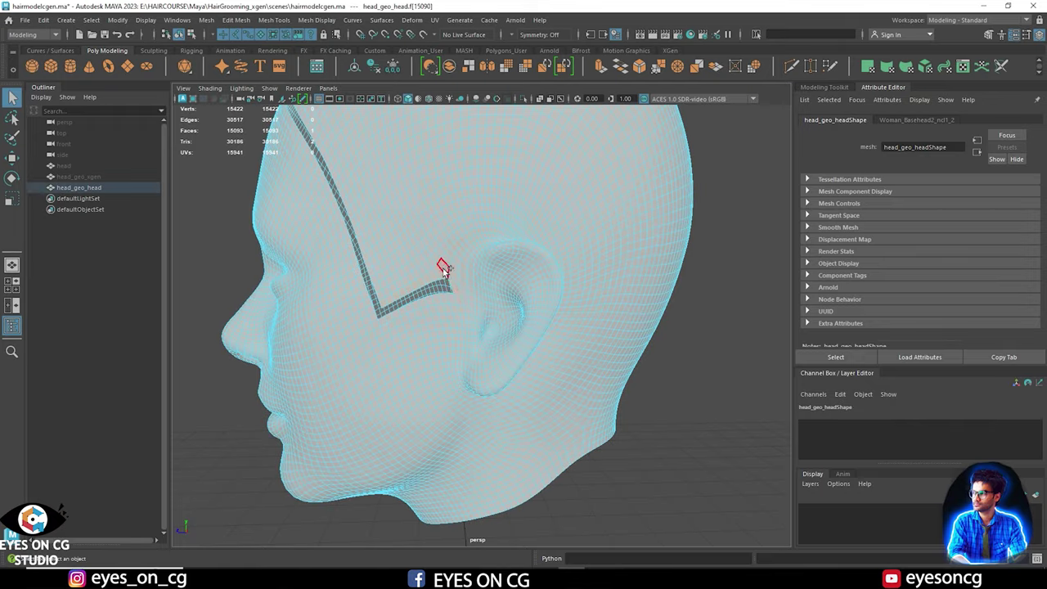
Delete the ear, face and neck faces of head_geo_head, leaving only the scalp cap.
double_click(447, 267, "shift")
right_click_drag(447, 266, 503, 267, "alt")
left_click_drag(503, 266, 524, 278, "alt")
right_click_drag(524, 278, 507, 311, "alt")
left_click_drag(508, 311, 496, 327, "alt")
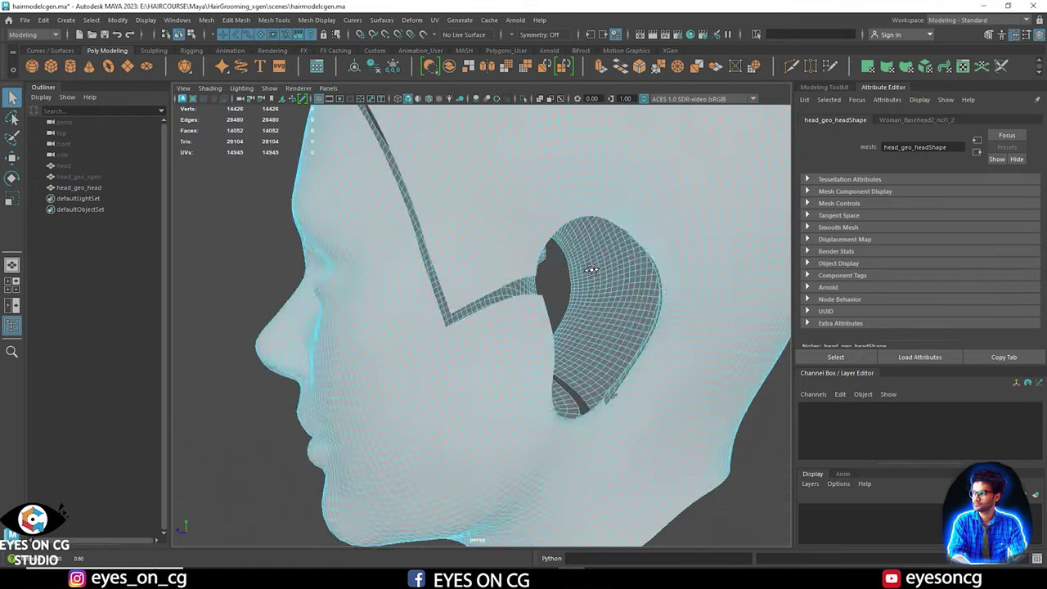
left_click_drag(594, 269, 451, 320, "alt")
right_click_drag(451, 320, 499, 343, "alt")
middle_click_drag(499, 344, 575, 279, "alt")
right_click_drag(479, 286, 484, 238, "alt")
key("Delete")
double_click(484, 238)
key("Delete")
left_click_drag(483, 238, 459, 325, "alt")
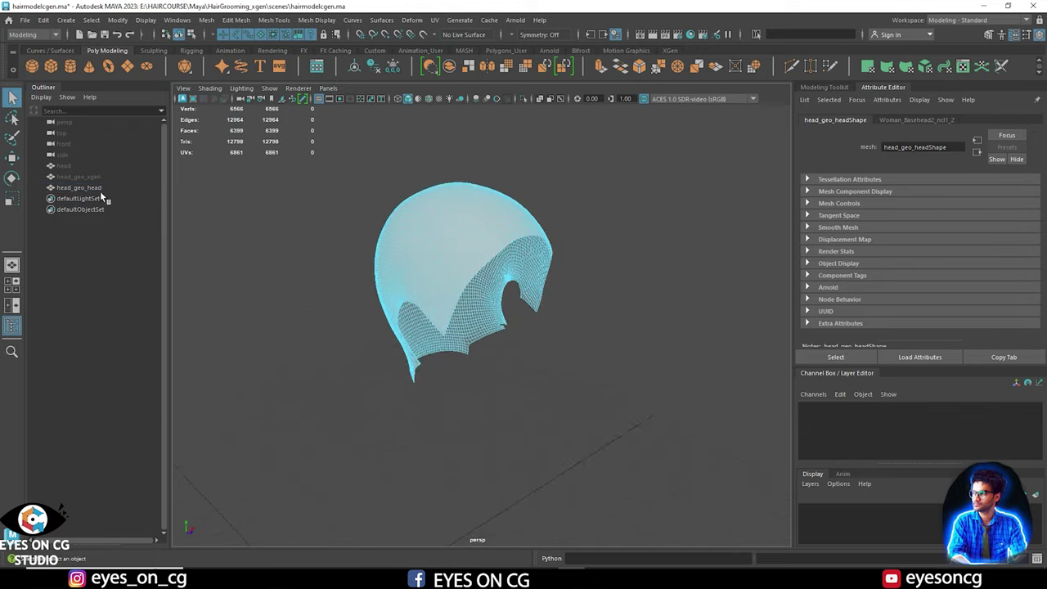
Duplicate the head_geo_xgen mesh and hide the head_geo_head scalp mesh.
left_click(79, 177)
key("h")
left_click(45, 19)
left_click(68, 181)
left_click(79, 188)
key("h")
Rename the duplicated head mesh as head_geo_eyebros.
double_click(84, 199)
type("head_geo_beard")
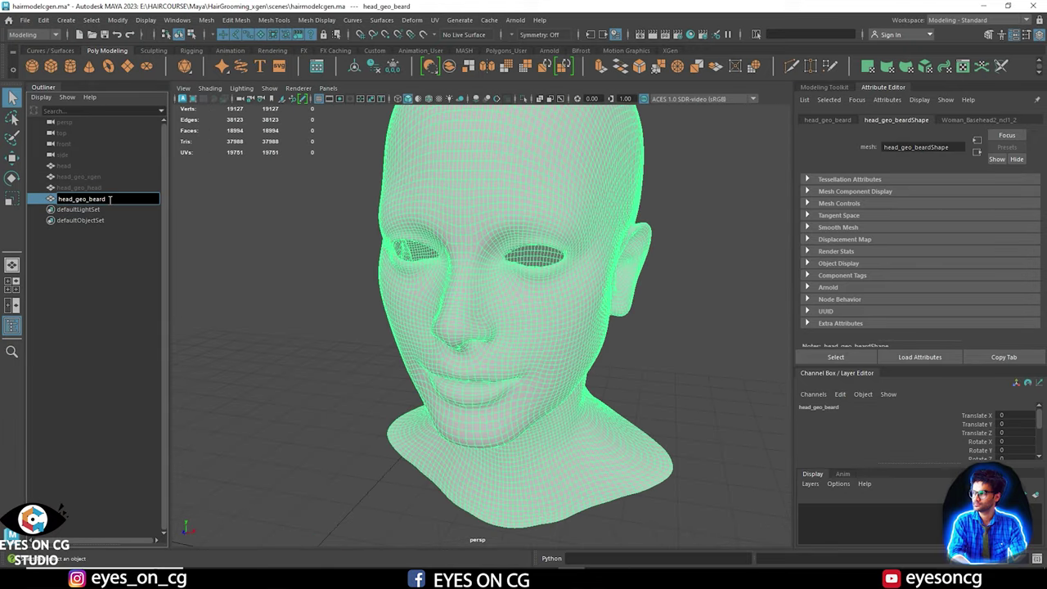
key("BackSpace")
key("BackSpace")
key("BackSpace")
key("BackSpace")
key("BackSpace")
type("eyebros")
key("Return")
Try to select and isolate the face loops around both eyebrows on head_geo_eyebros.
key("F11")
right_click_drag(524, 251, 465, 206, "alt")
double_click(466, 207, "shift")
double_click(391, 278, "shift")
left_click_drag(390, 278, 507, 237, "alt")
right_click_drag(508, 237, 578, 371, "alt")
left_click_drag(577, 372, 313, 222, "alt")
double_click(302, 219, "shift")
double_click(361, 242, "shift")
left_click_drag(381, 250, 543, 264, "alt")
key("alt+s")
key("ctrl+1")
key("F8")
Unhide the head_geo_head mesh and select head_geo_eyebros as a whole object.
left_click(94, 188)
key("h")
left_click(82, 198)
key("ctrl+1")
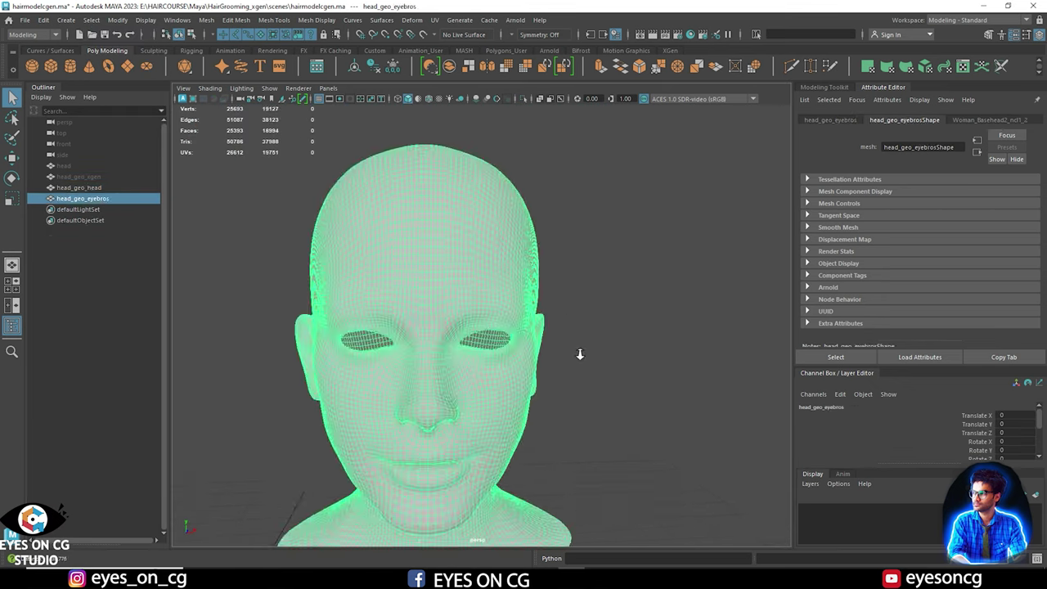
right_click_drag(580, 353, 591, 348, "alt")
key("ctrl+z")
Select the faces of both eyebrow areas on head_geo_eyebros, invert the selection and delete all the other faces.
right_click_drag(443, 305, 443, 360)
left_click(524, 98)
right_click_drag(540, 344, 625, 420, "alt")
left_click_drag(624, 420, 647, 360, "alt")
key("F11")
double_click(428, 293, "shift")
double_click(491, 291, "shift")
double_click(683, 234, "shift")
double_click(671, 213, "shift")
right_click_drag(671, 213, 622, 246, "alt")
left_click_drag(622, 246, 551, 304, "alt")
double_click(547, 304, "shift")
double_click(552, 304, "shift")
right_click_drag(551, 304, 498, 326, "alt")
key("ctrl+shift+i")
key("Delete")
key("F8")
Select head_geo_head and name its new XGen description Head_xgen.
left_click(86, 198)
left_click(80, 188)
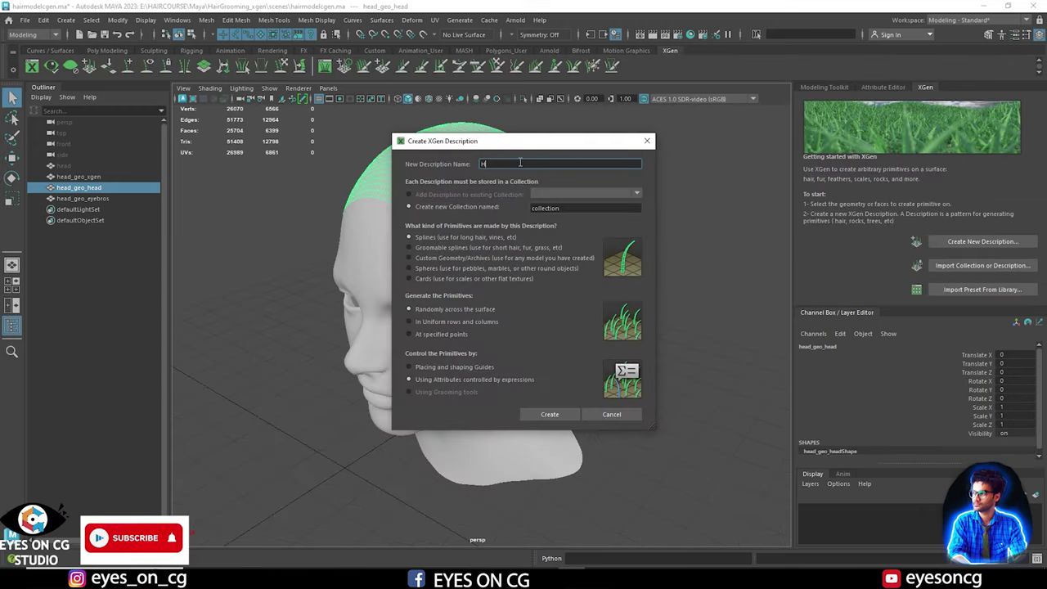
type("ead")
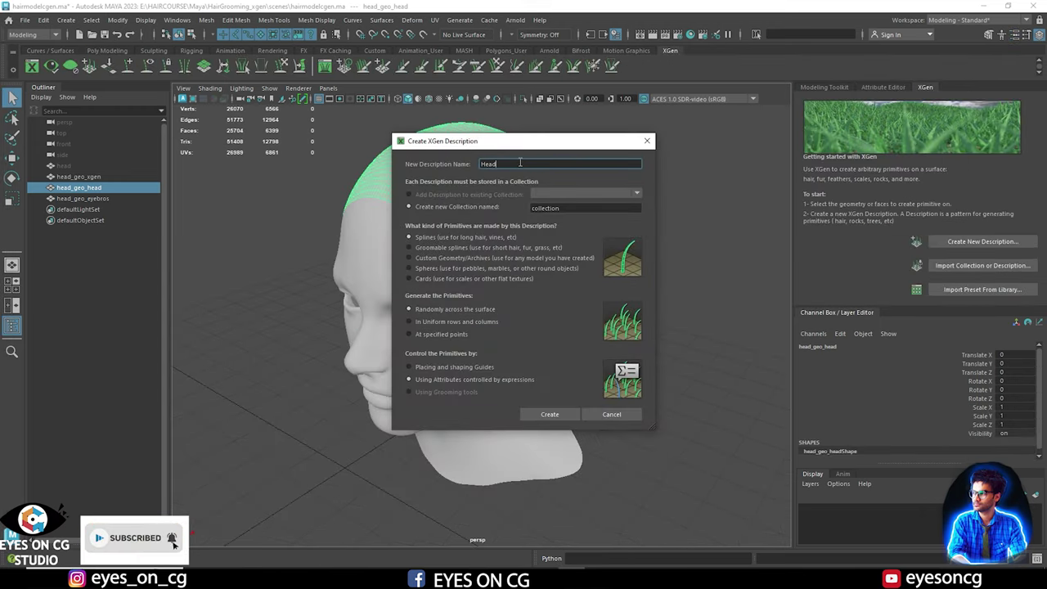
type("_xgen")
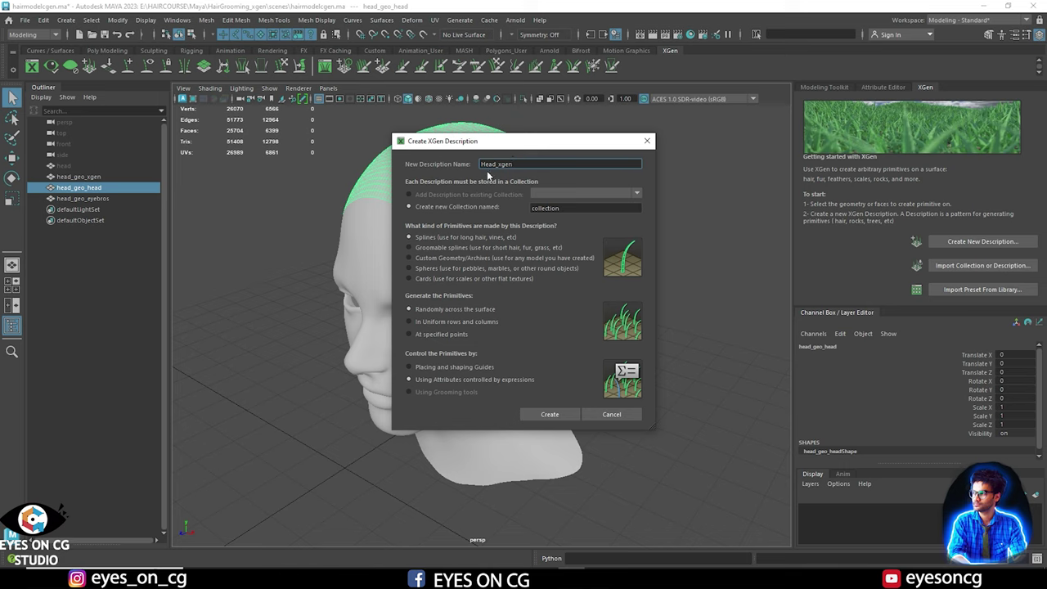
Name the new collection CH_hair, control the primitives by placing and shaping guides, and create the description.
double_click(549, 211)
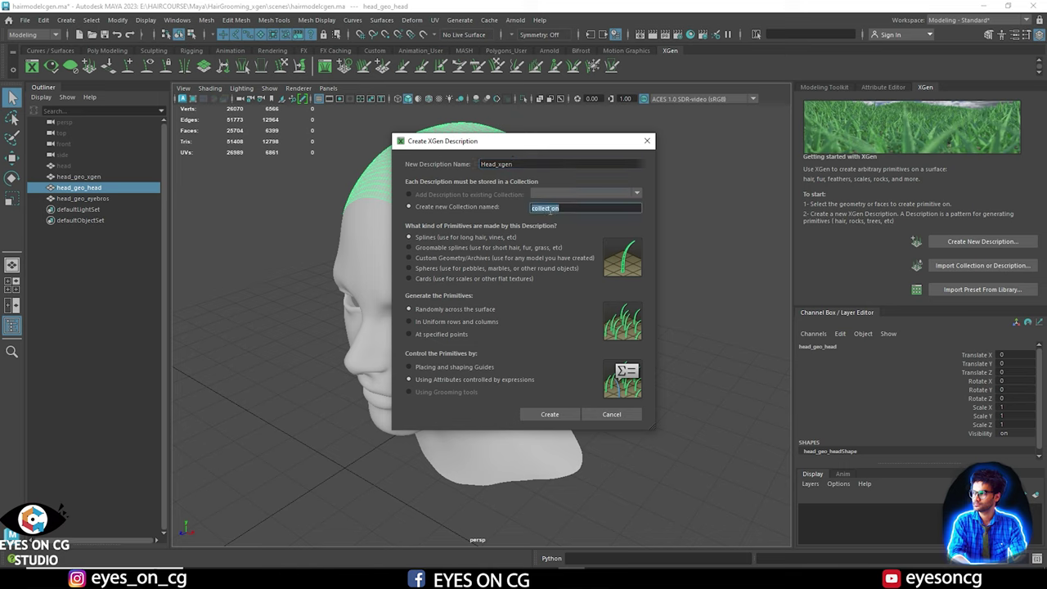
type("hair")
left_click(410, 366)
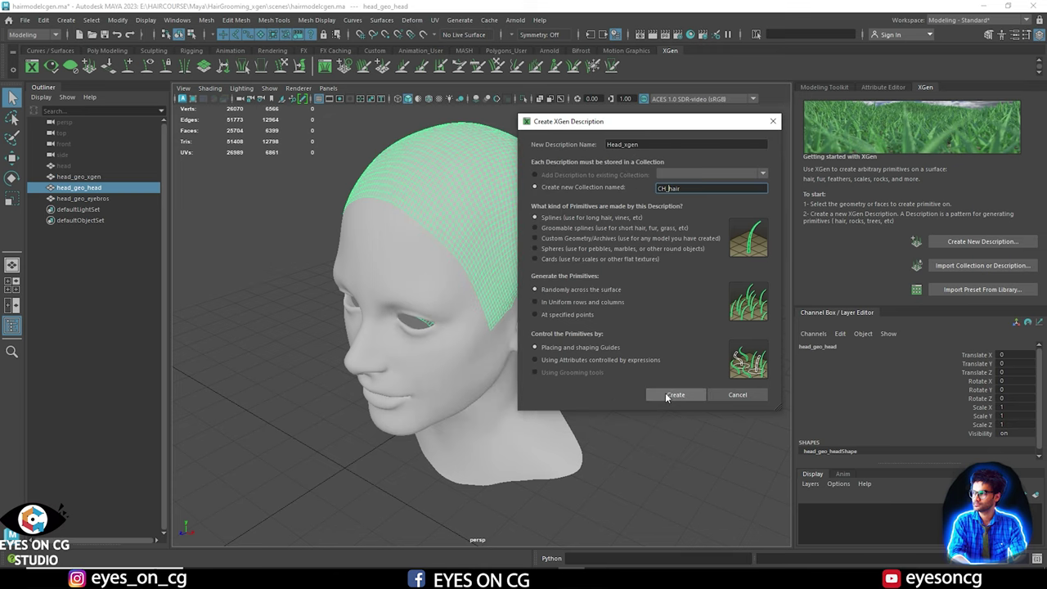
left_click(672, 395)
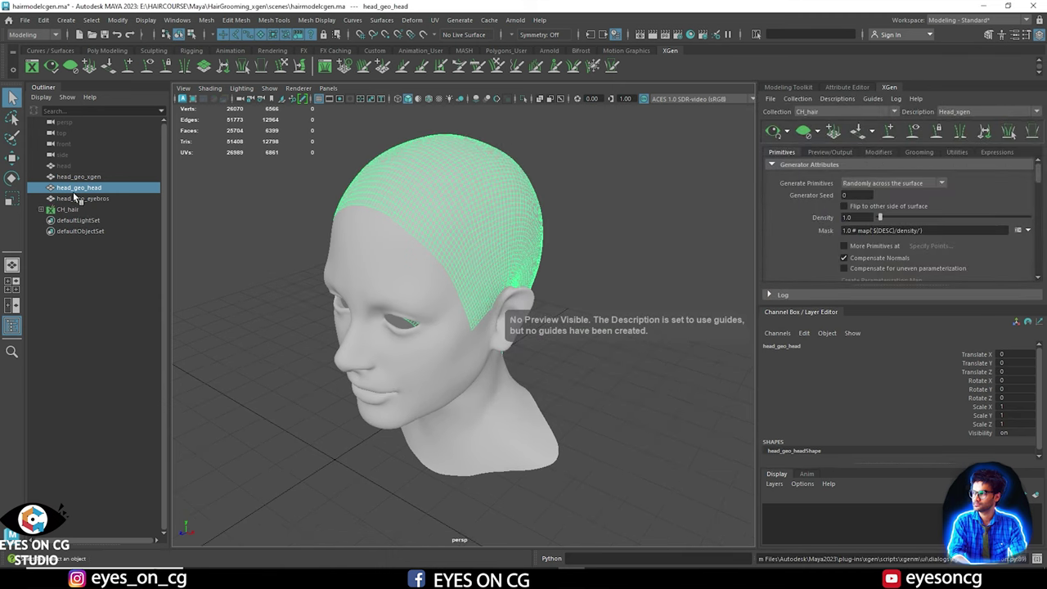
Inspect the scalp mesh around the side of the head and the CH_hair collection in the scene.
left_click_drag(512, 239, 600, 288, "alt")
right_click_drag(600, 288, 643, 373, "alt")
left_click_drag(643, 373, 584, 332, "alt")
right_click_drag(584, 332, 524, 276, "alt")
middle_click_drag(524, 277, 570, 280, "alt")
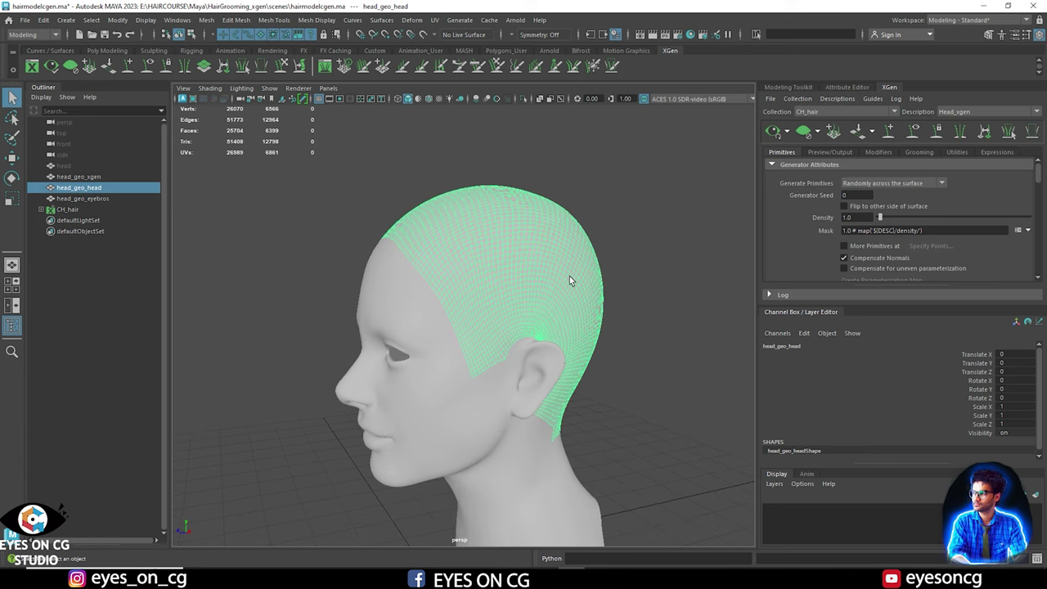
left_click(99, 210)
left_click_drag(486, 253, 512, 243, "alt")
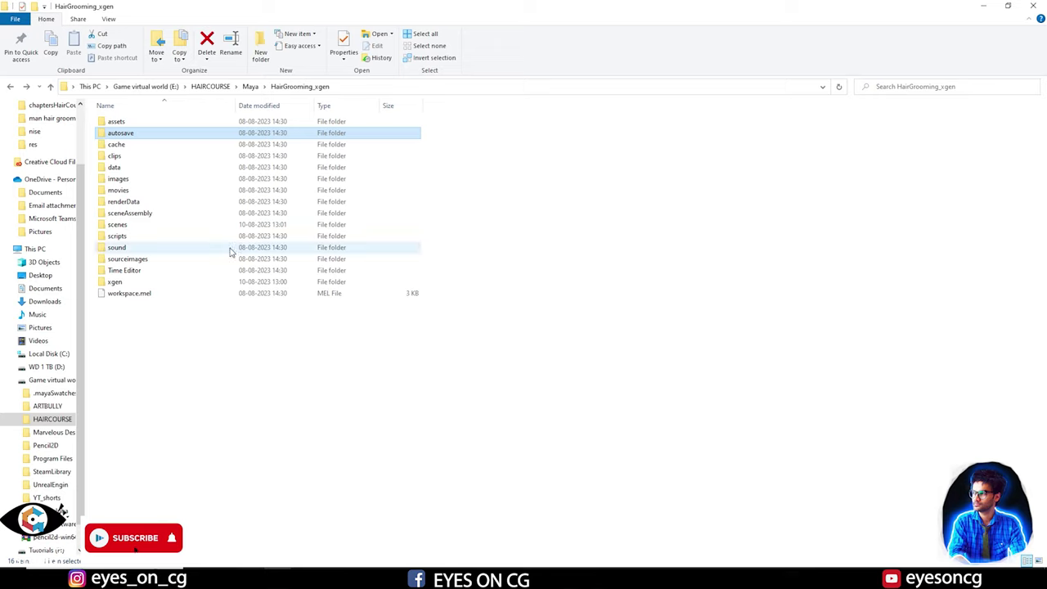
Switch to File Explorer and open the scenes folder of the HairGrooming_xgen project.
left_click(140, 236)
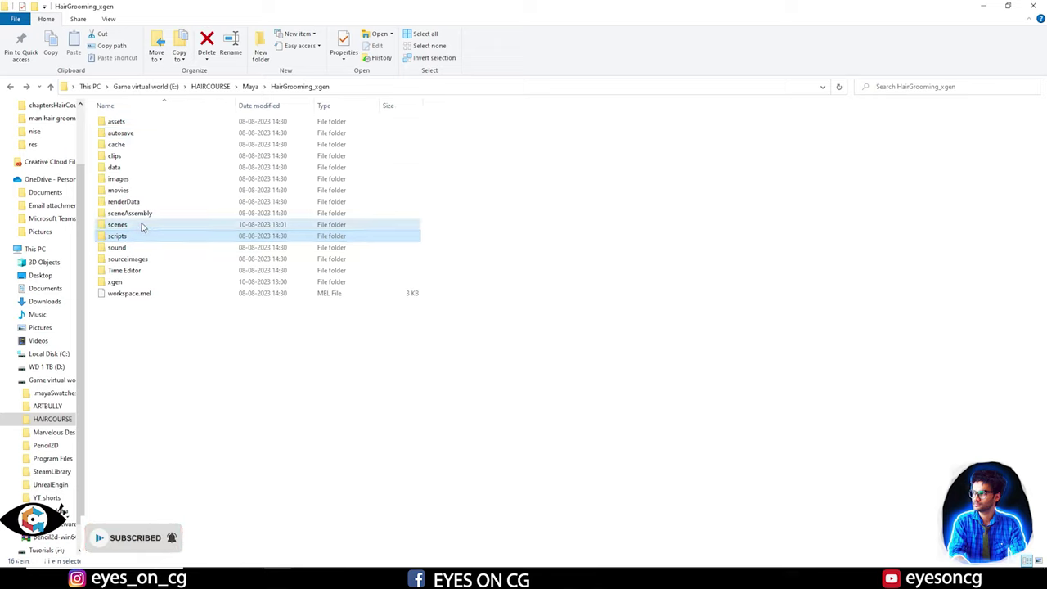
double_click(141, 227)
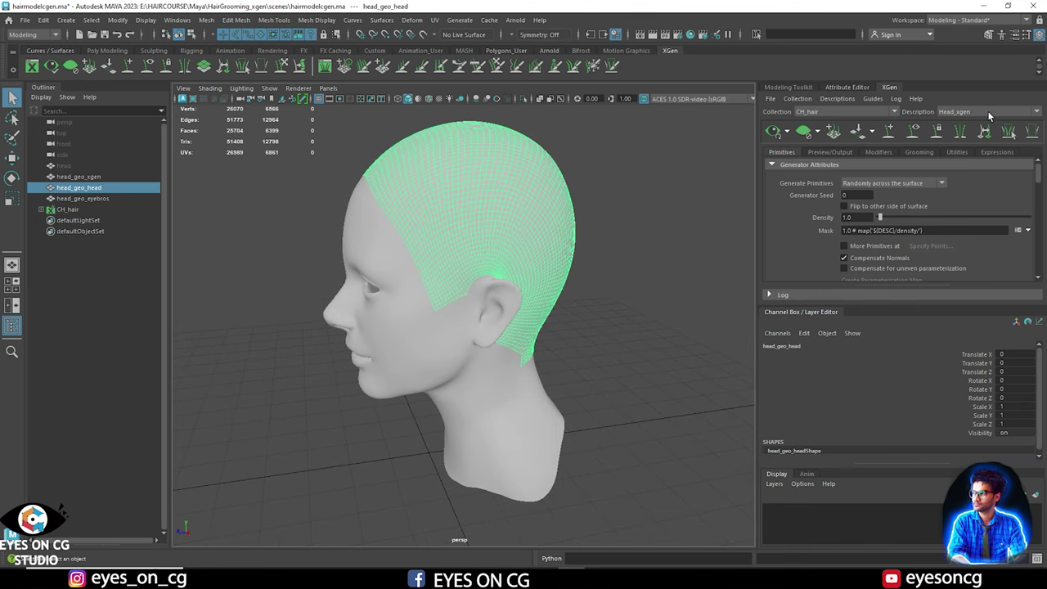
left_click(837, 99)
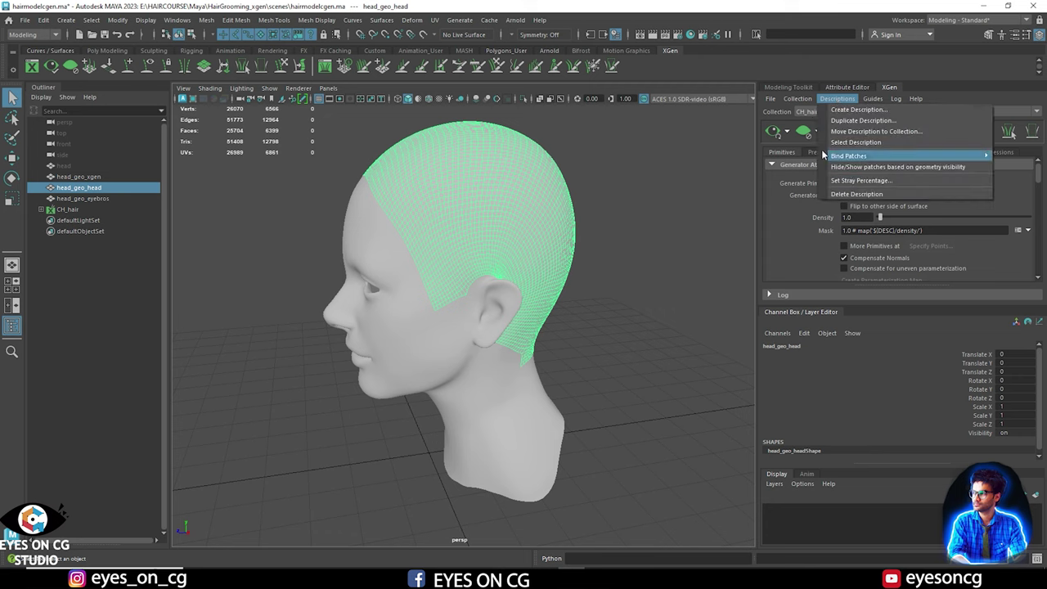
mouse_move(797, 99)
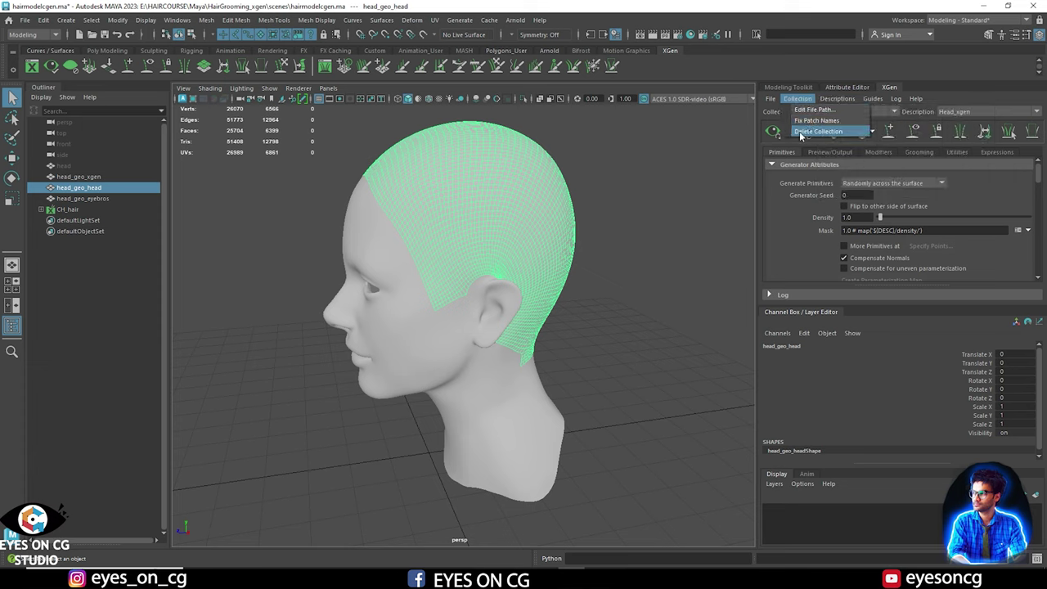
mouse_move(836, 99)
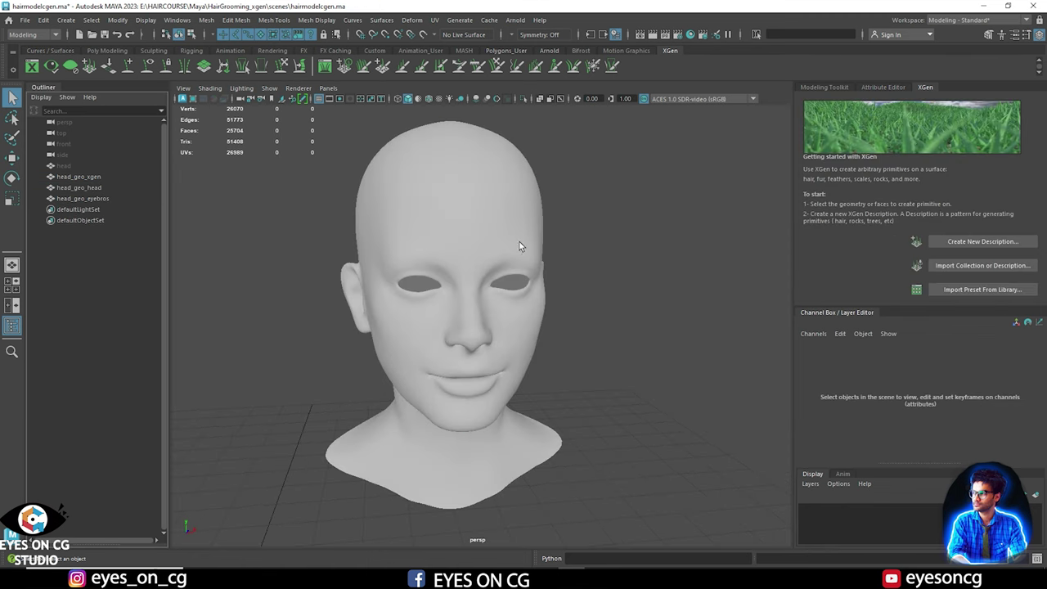
Import the CH_hair collection from hairmodelcgen__CH_hair.xgen in the HairGrooming_xgen scenes folder, with patch bindings included.
left_click_drag(505, 228, 575, 271, "alt")
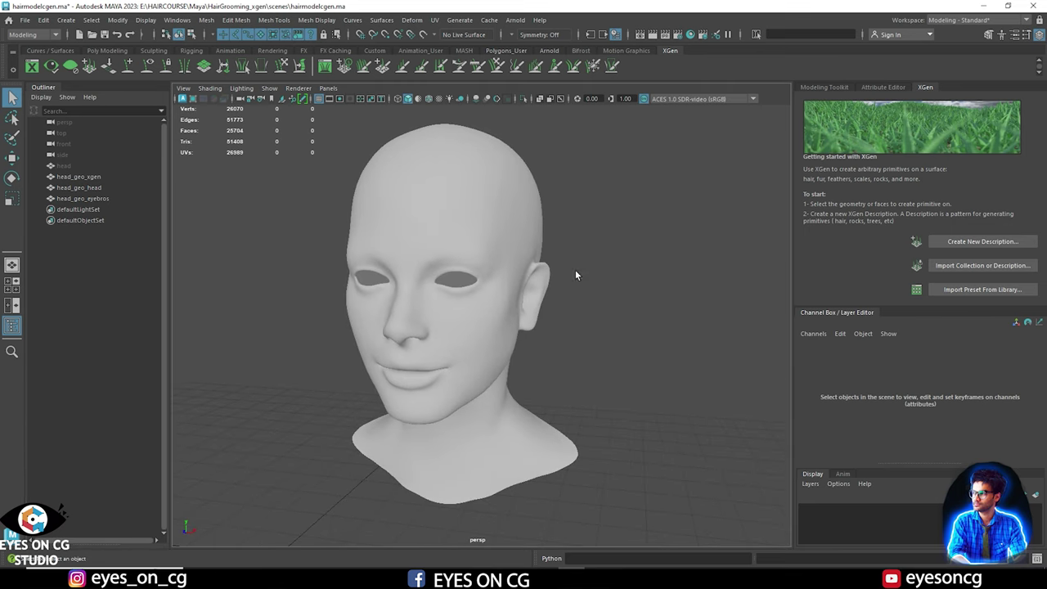
left_click(954, 266)
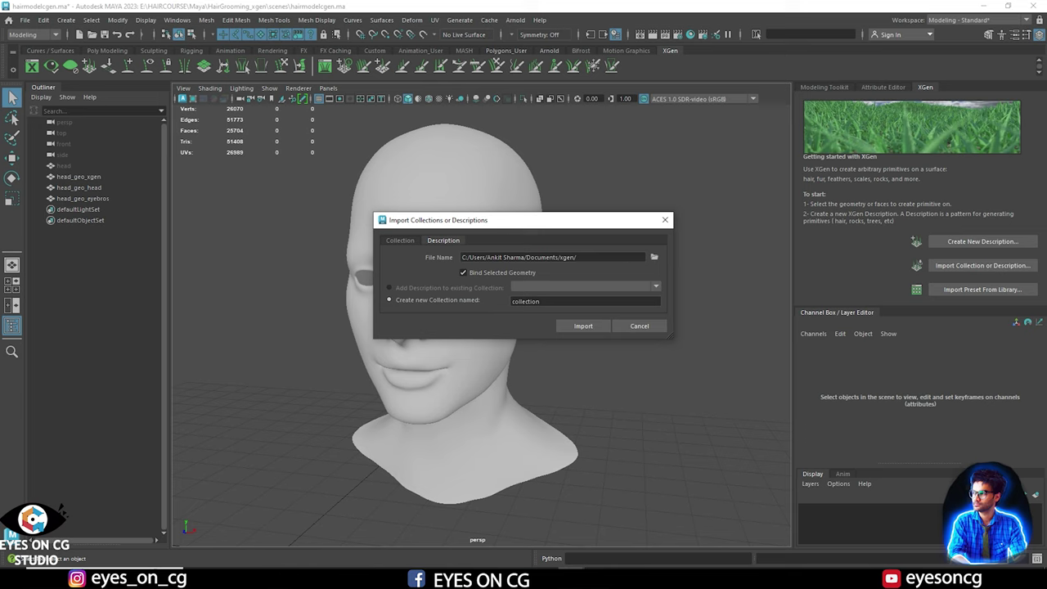
left_click(400, 240)
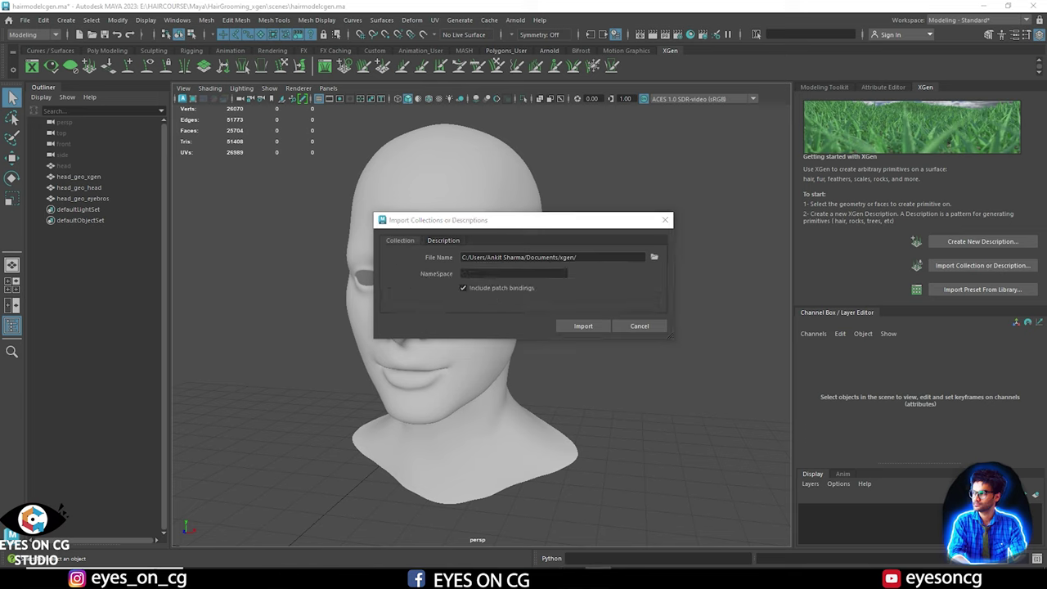
left_click(653, 256)
double_click(450, 260)
double_click(458, 212)
double_click(456, 299)
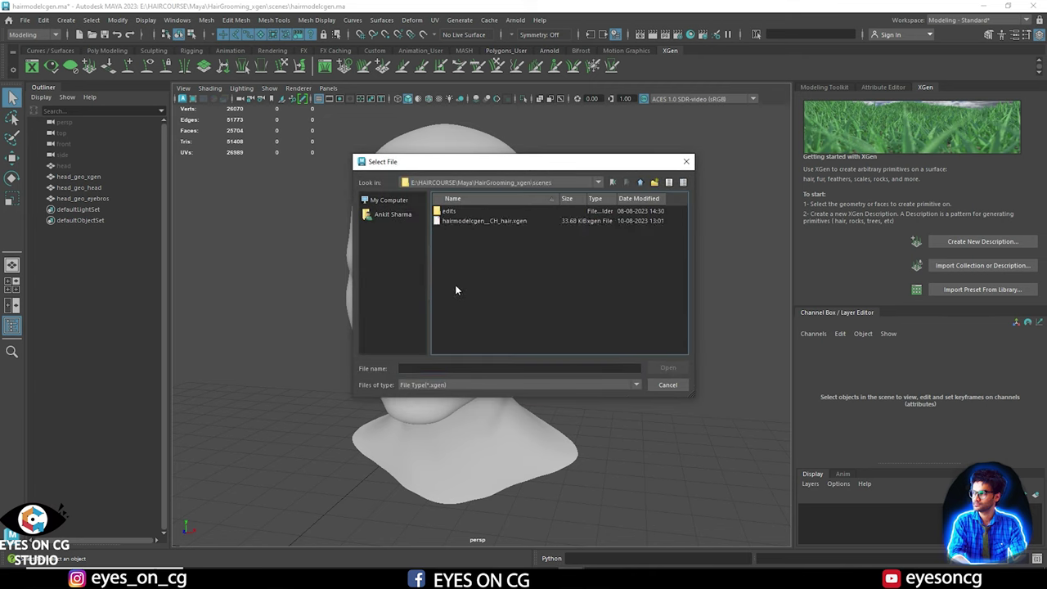
left_click(483, 221)
left_click(663, 368)
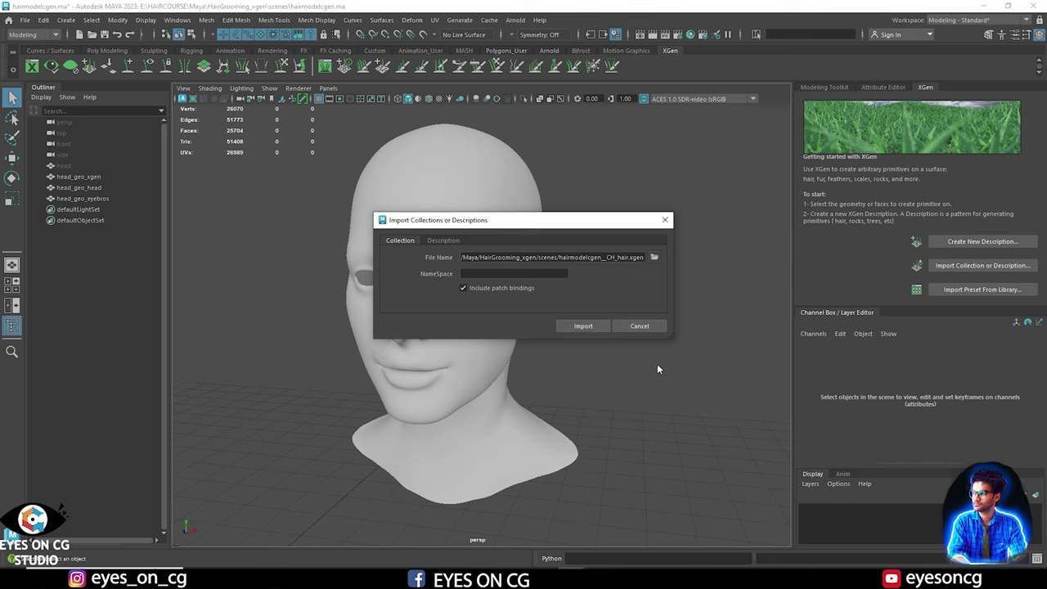
left_click(583, 325)
left_click(541, 302)
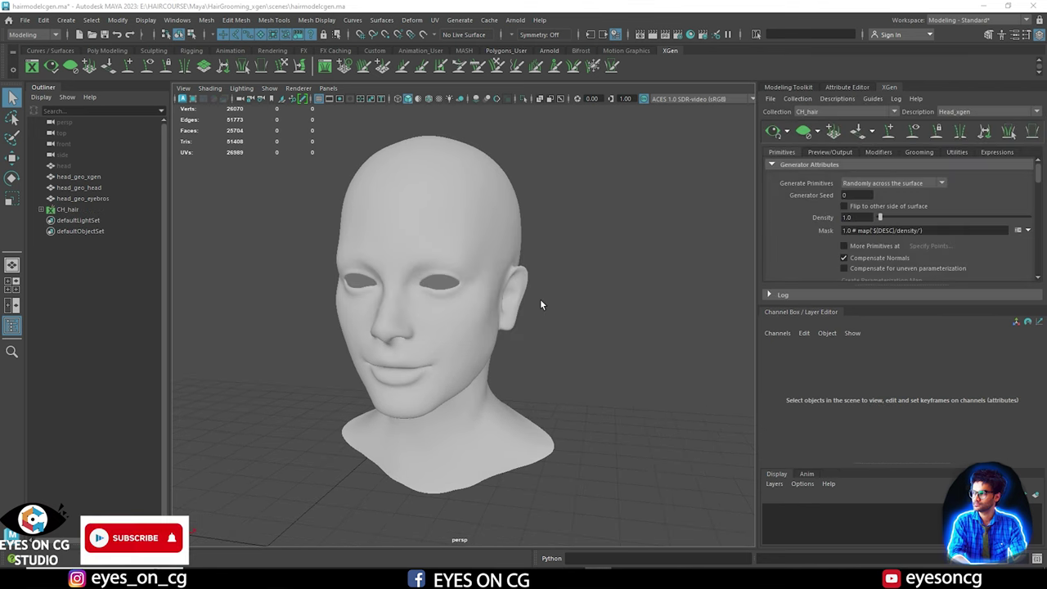
Examine the imported CH_hair collection's contents and the scalp area it covers from the side of the head.
left_click(41, 210)
left_click(41, 209)
left_click(67, 211)
left_click_drag(646, 256, 526, 325, "alt")
left_click(526, 325)
left_click(70, 209)
left_click_drag(423, 272, 528, 334, "alt")
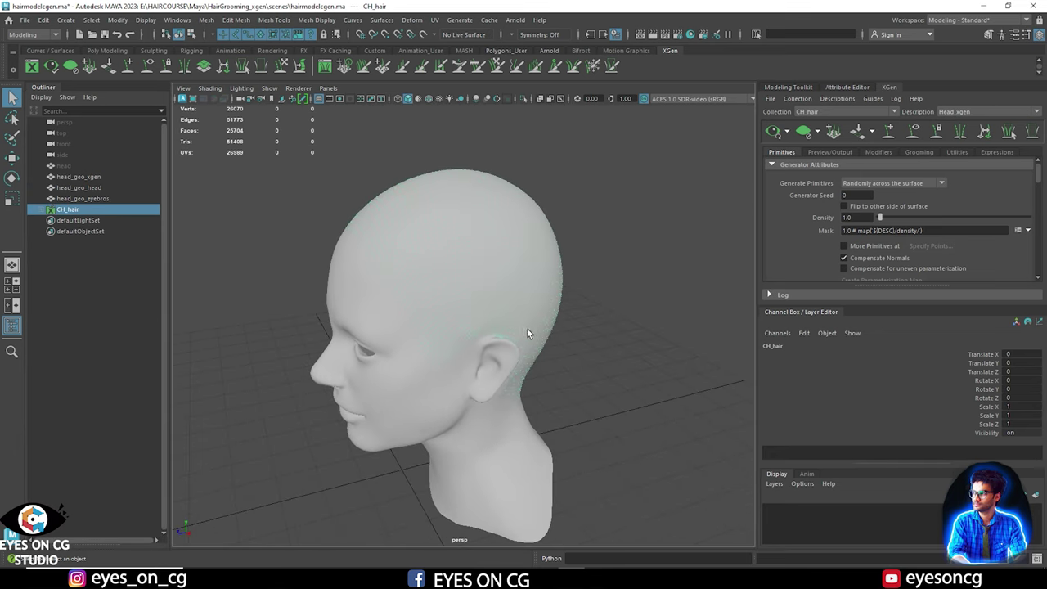
middle_click_drag(528, 334, 522, 316, "alt")
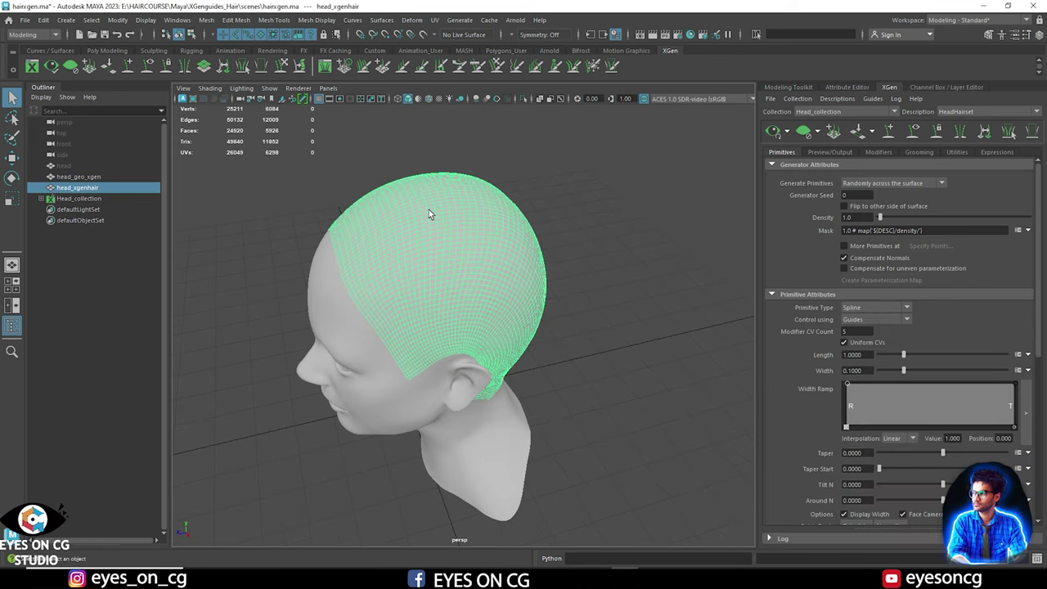
Place a hair guide near the back of the crown on the head_xgenhair scalp mesh.
left_click(128, 67)
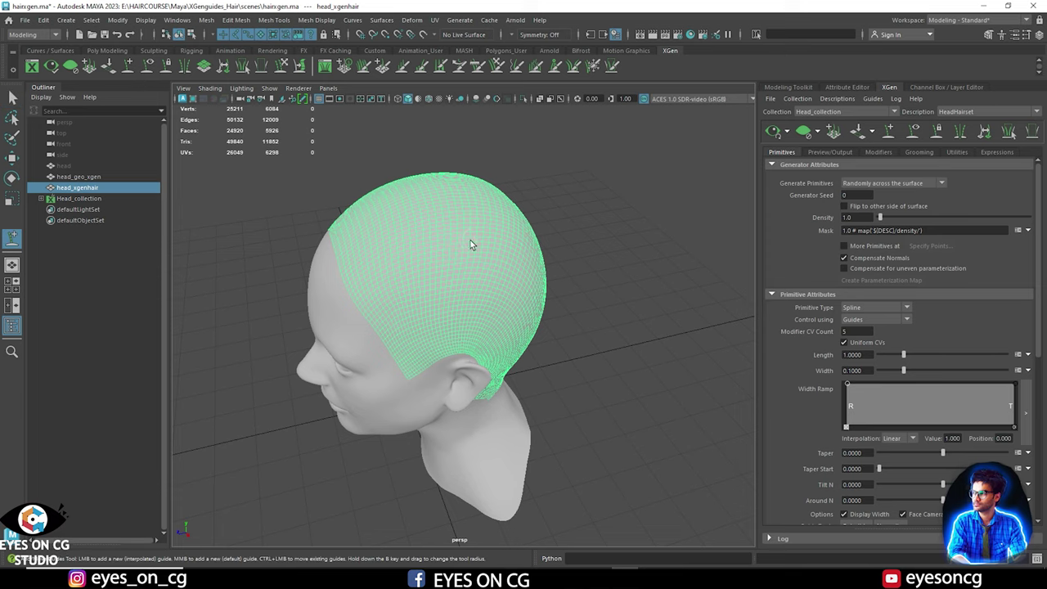
left_click(510, 248)
left_click_drag(532, 288, 554, 245, "alt")
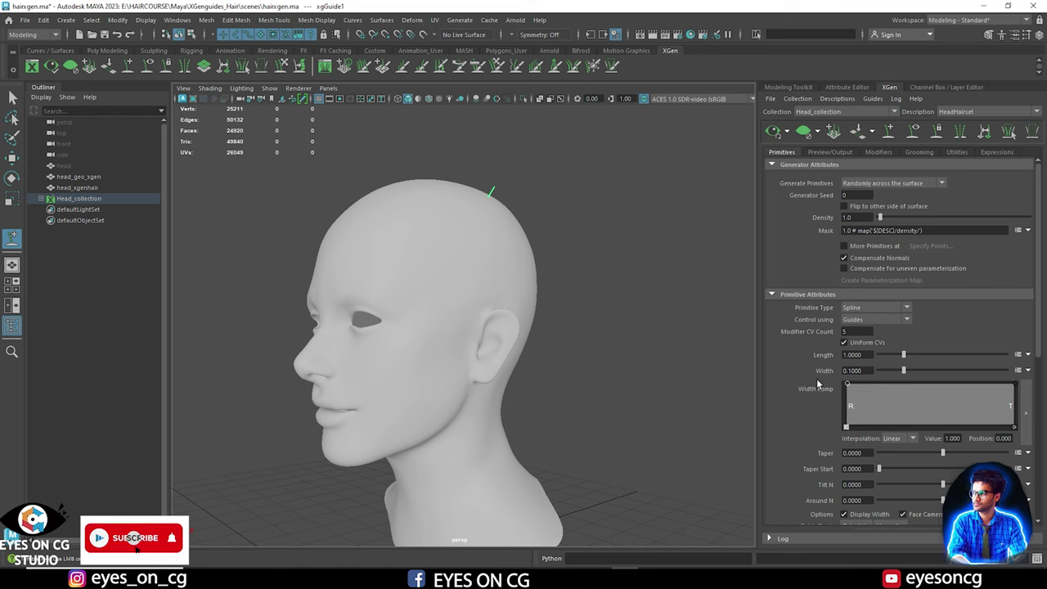
scroll(817, 378, "down", 2)
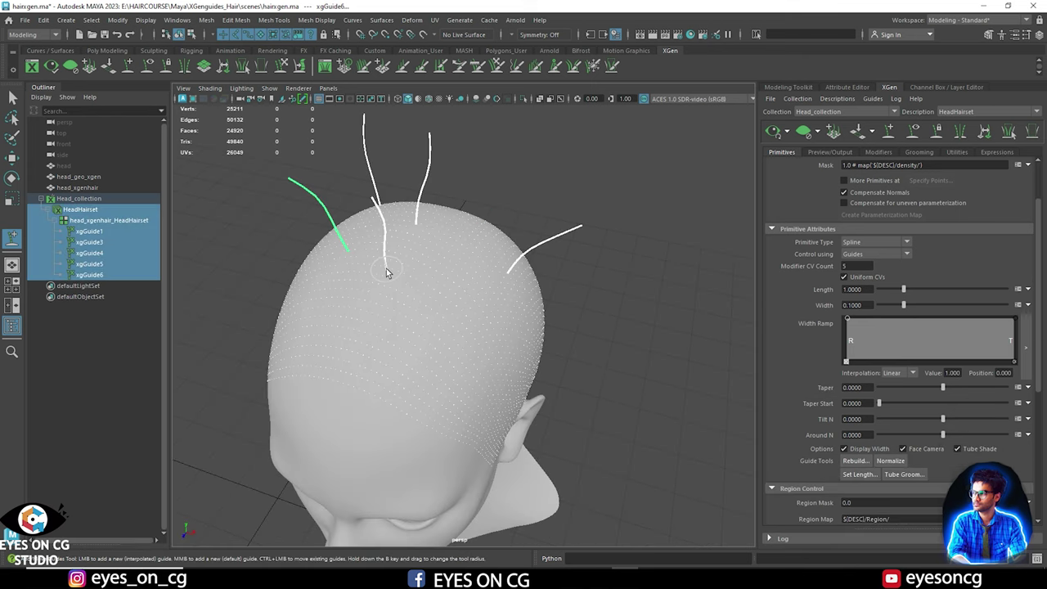
Move existing hair guides to new root positions across the top of the scalp with the Add or Move Guides tool.
left_click_drag(387, 272, 412, 295, "ctrl")
left_click(465, 290)
left_click(412, 282)
left_click_drag(437, 311, 486, 271, "alt")
middle_click_drag(486, 271, 457, 339, "alt")
left_click_drag(456, 339, 444, 327, "alt")
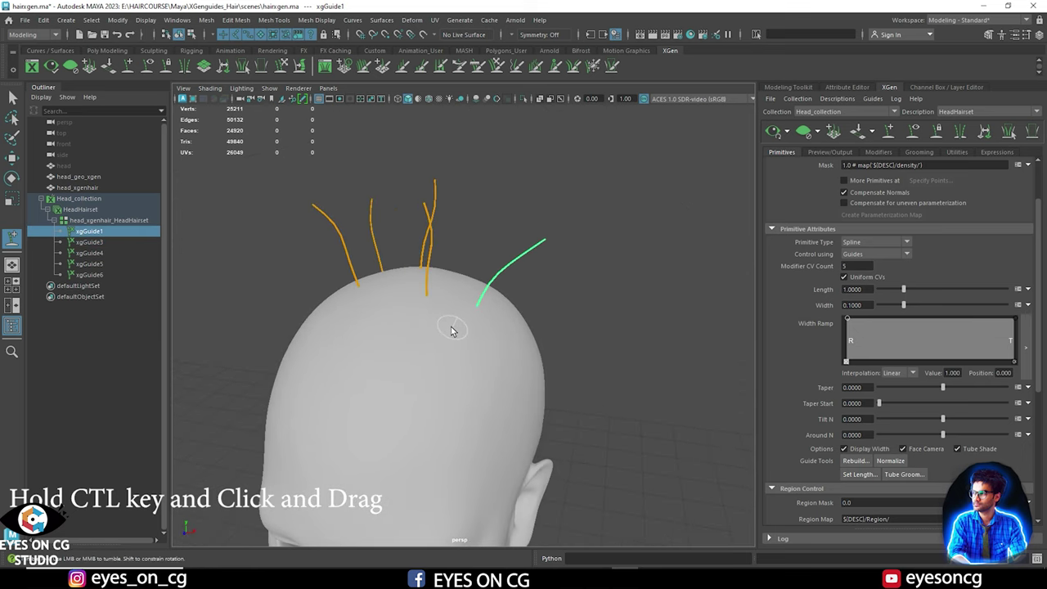
Copy the guide shape of xgGuide1, then undo the extra guide placed on top of the head.
right_click(486, 292)
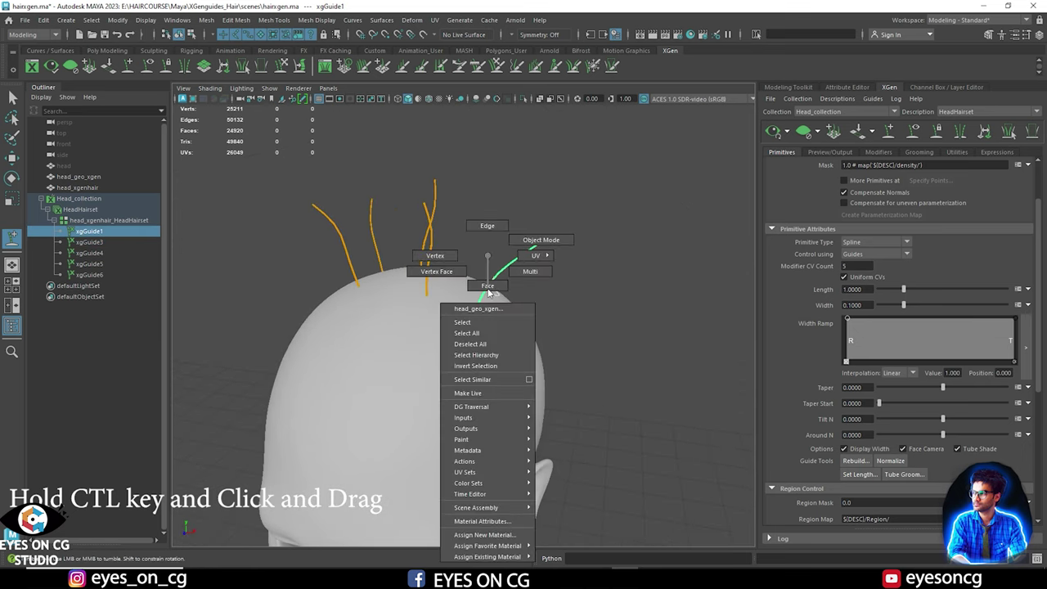
right_click_drag(489, 290, 490, 262)
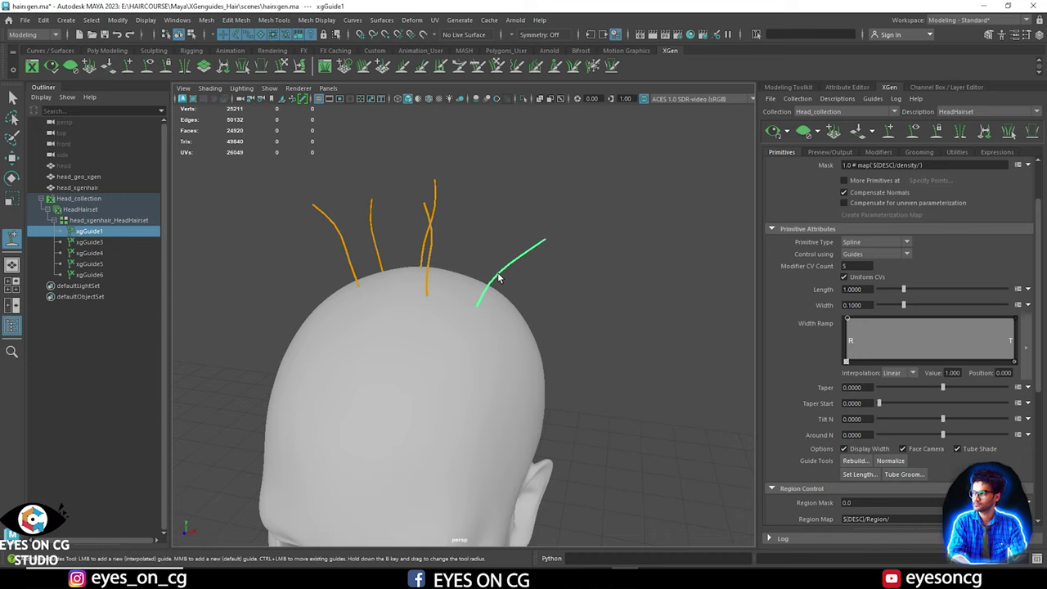
right_click(497, 282)
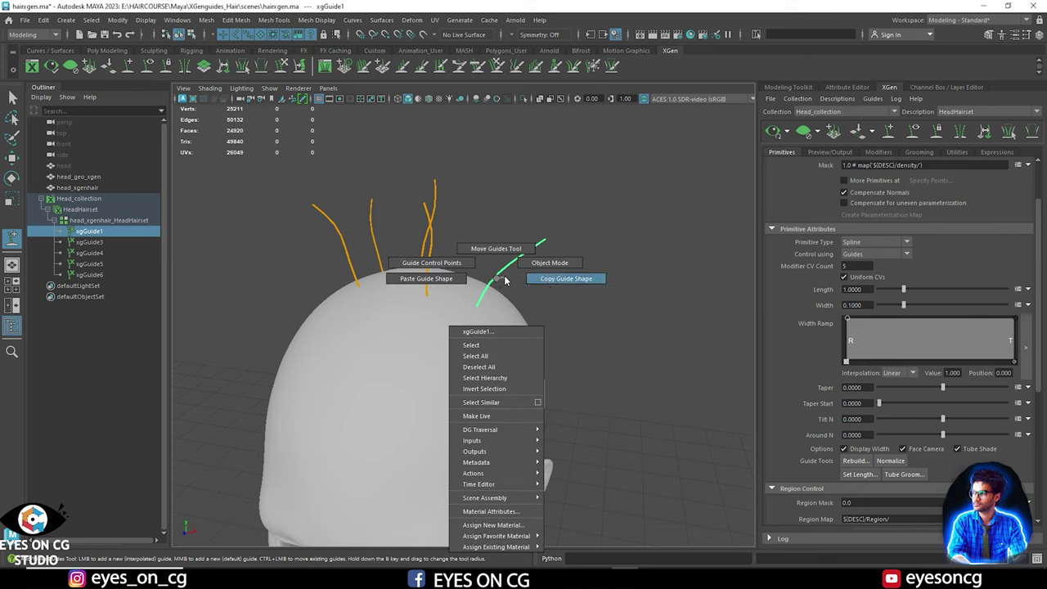
right_click_drag(496, 279, 534, 283)
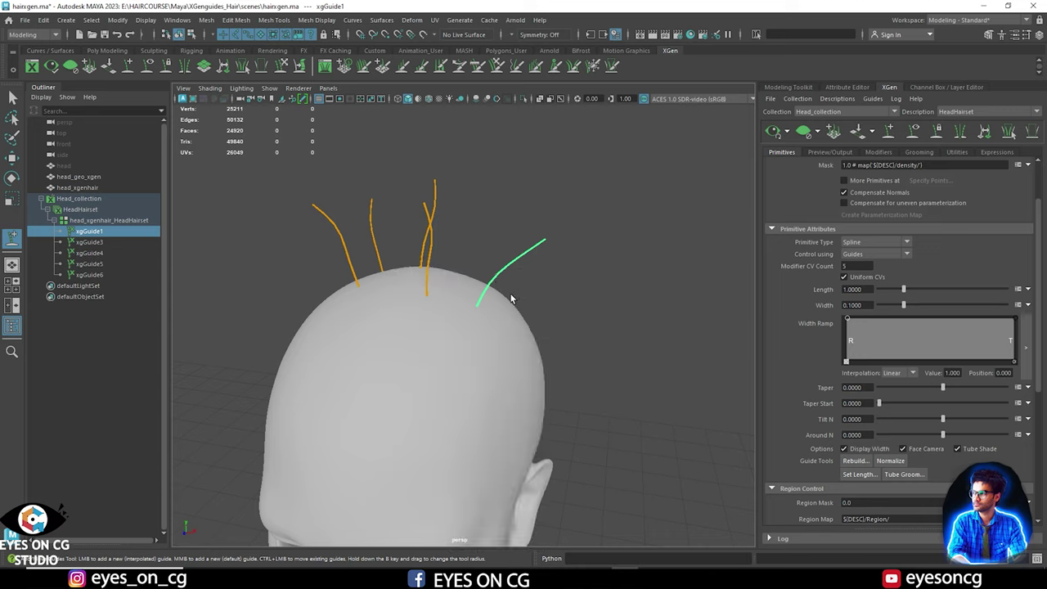
left_click(429, 271)
key("ctrl+z")
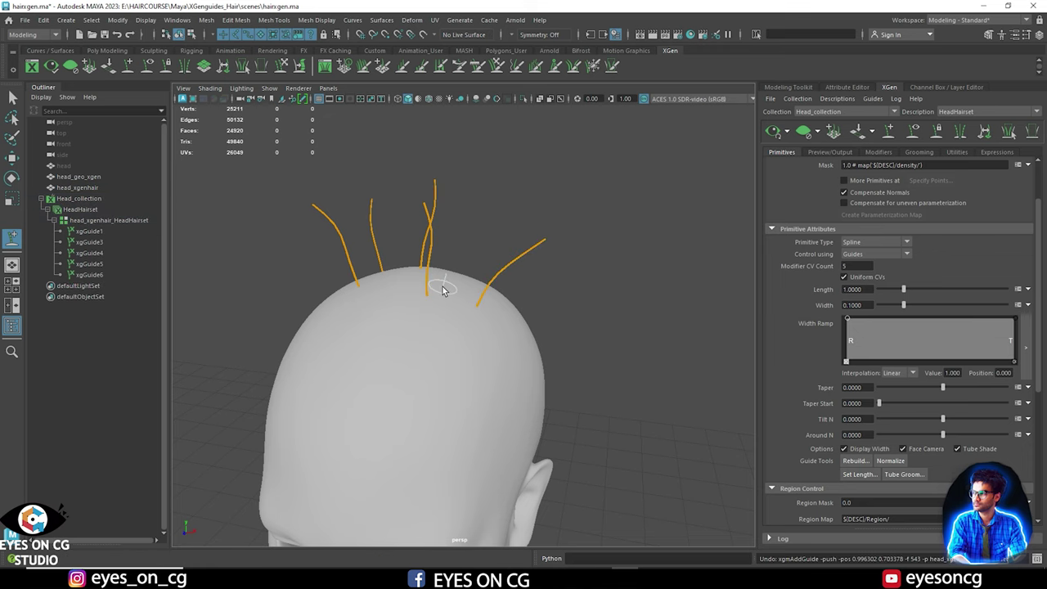
Add another guide among the existing ones at the top of the scalp and keep only that guide selected.
right_click(419, 308)
right_click(419, 307)
right_click_drag(419, 308, 414, 268)
left_click(413, 283)
right_click(413, 284)
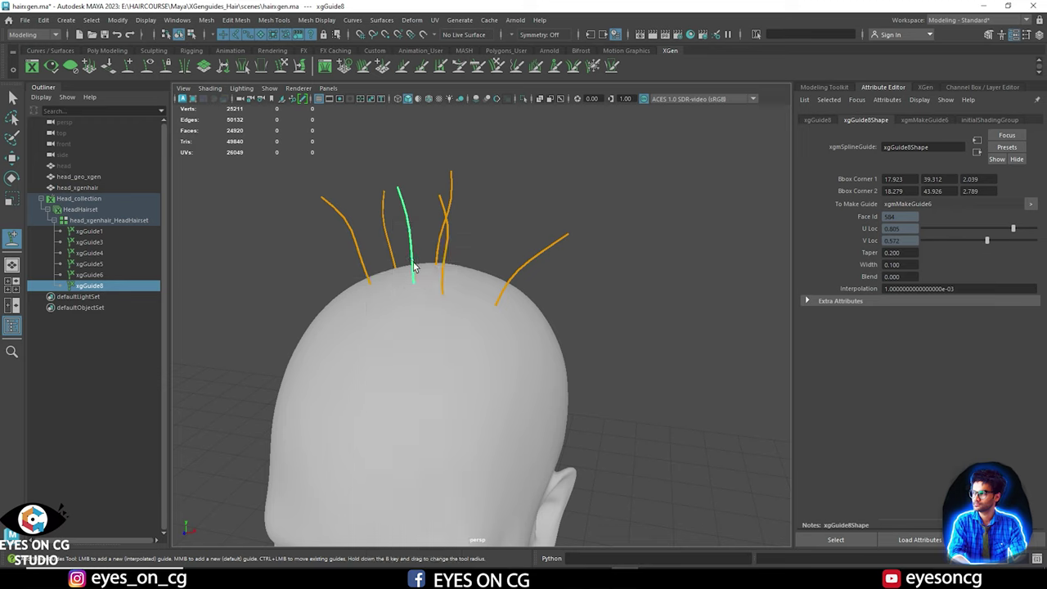
right_click_drag(414, 270, 413, 270)
left_click_drag(414, 270, 368, 305, "alt")
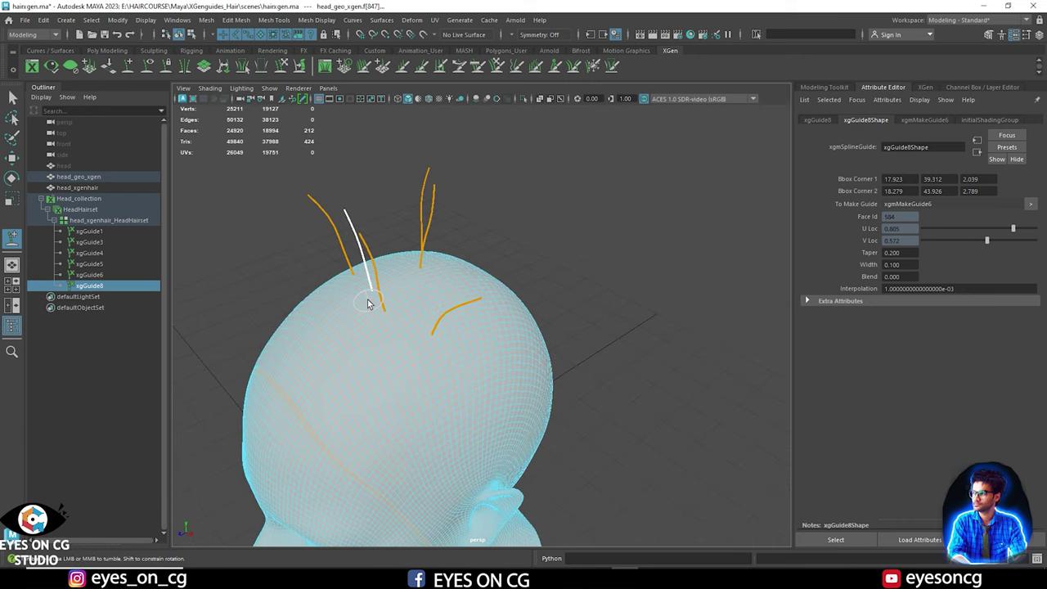
left_click(146, 286)
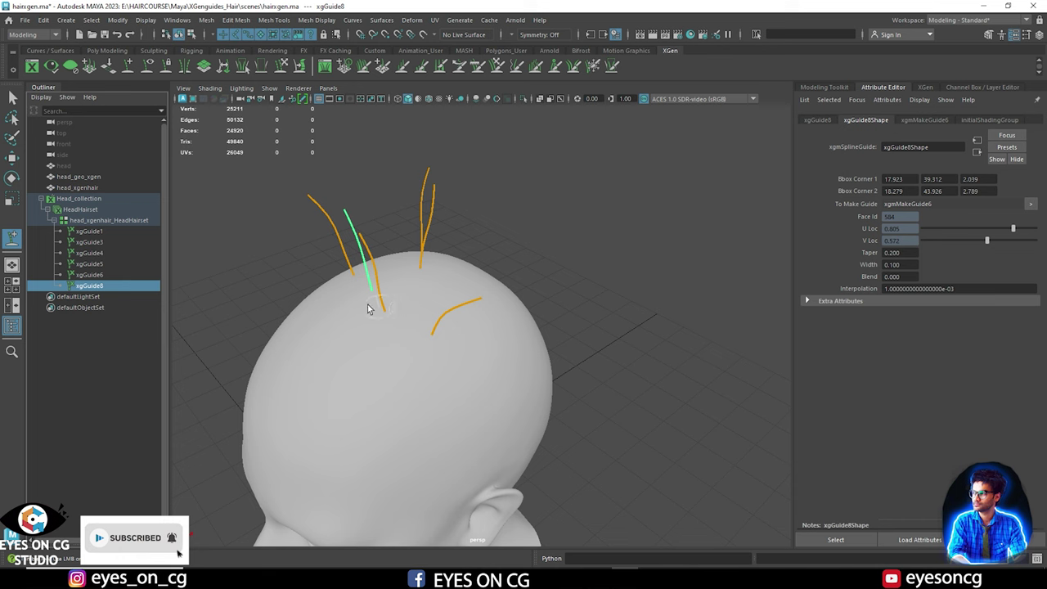
Select head_xgenhair, add a guide toward the back of the crown and activate the Scale tool on it.
left_click(86, 189)
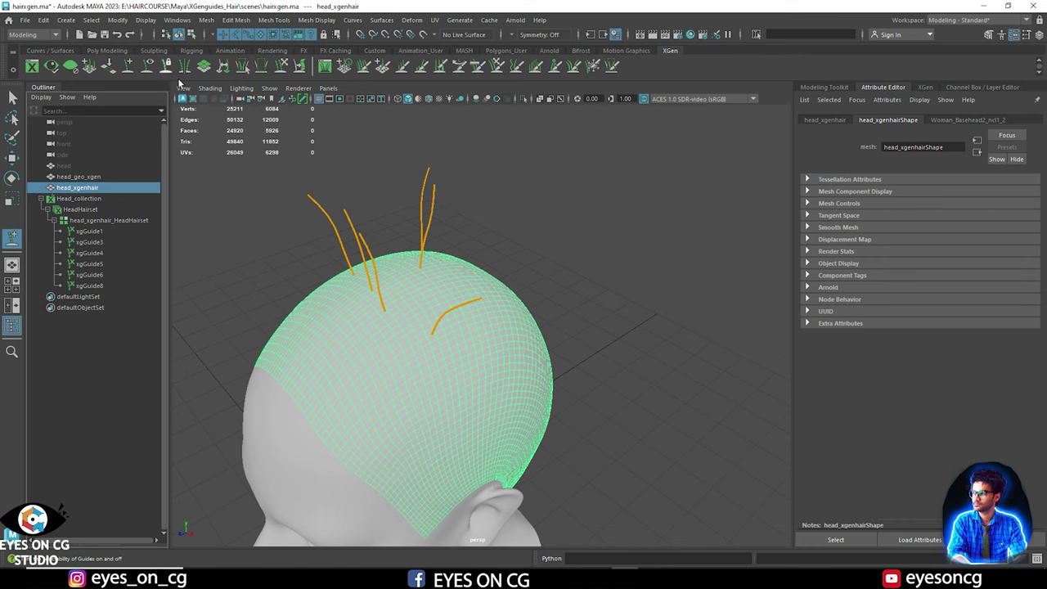
left_click_drag(397, 306, 401, 286, "alt")
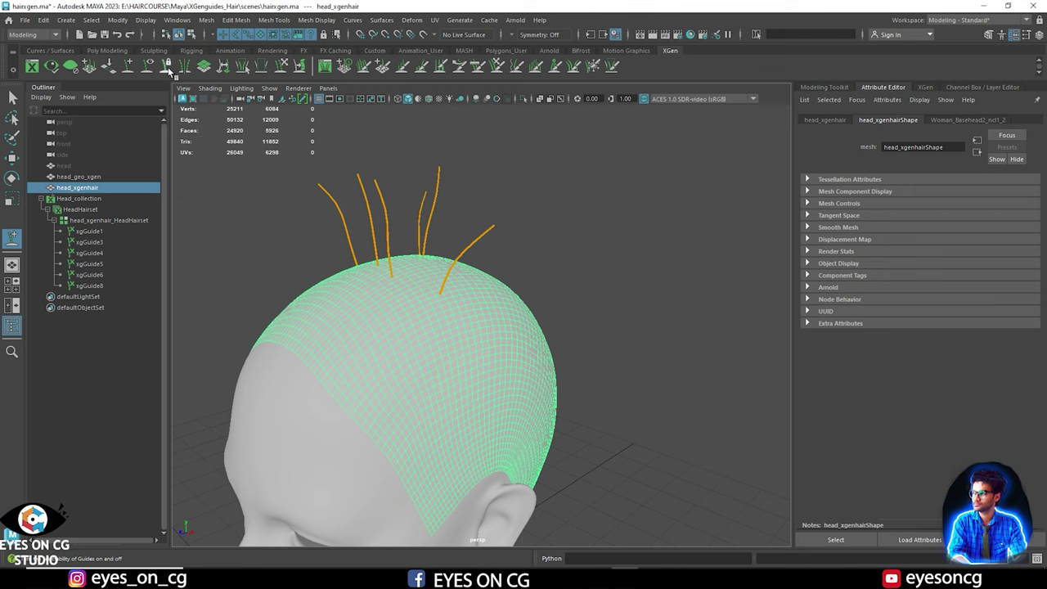
left_click_drag(433, 251, 377, 260, "alt")
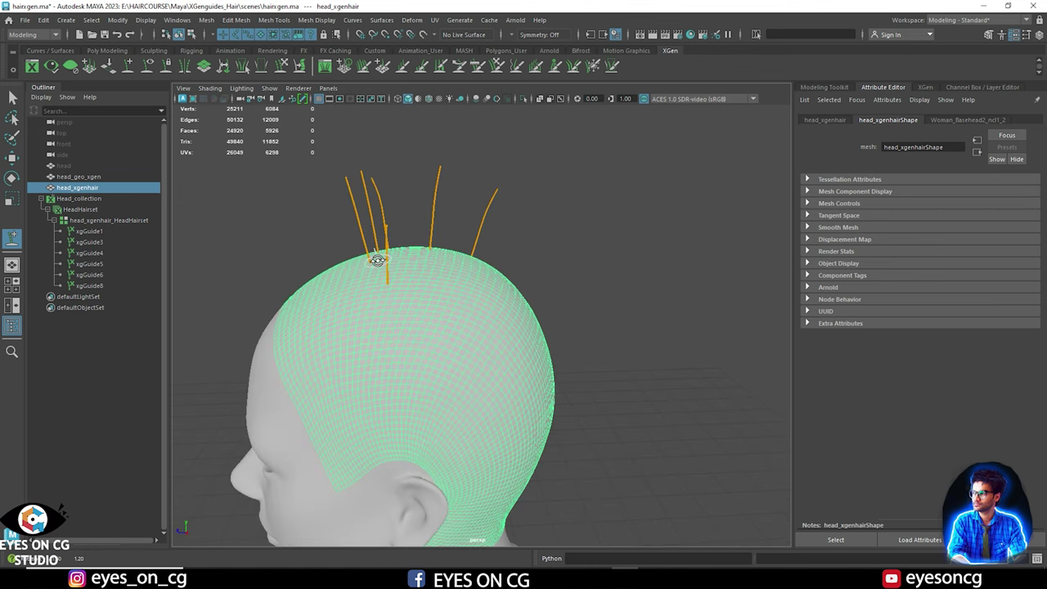
left_click(459, 296)
key("e")
key("r")
mouse_move(479, 292)
middle_mouse_down()
mouse_move(493, 285)
mouse_move(447, 294)
mouse_move(498, 283)
mouse_move(479, 288)
middle_mouse_up()
left_click_drag(480, 288, 489, 257, "alt")
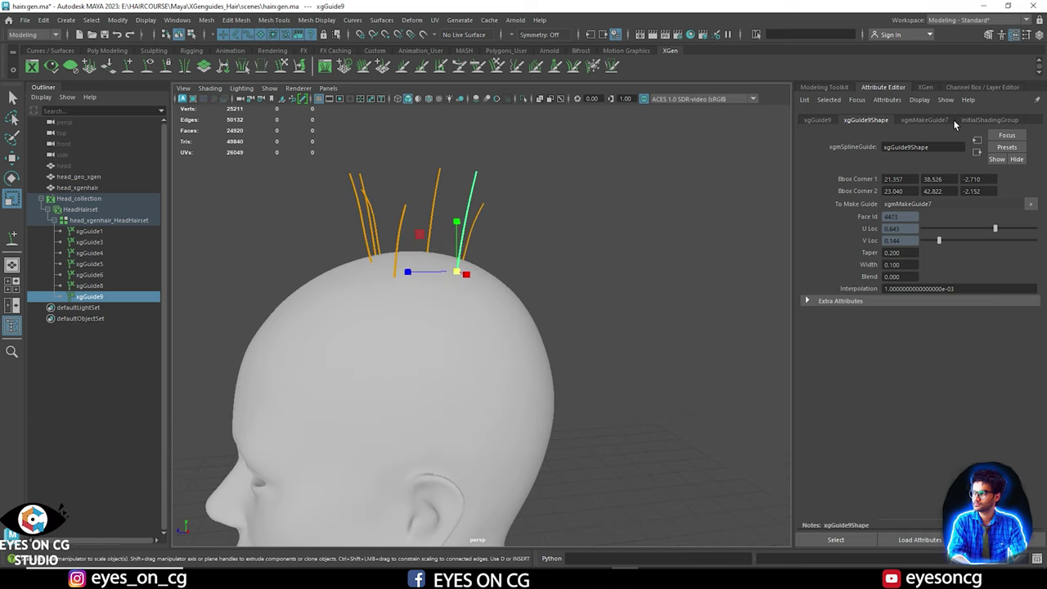
Show the XGen utilities for the HeadHairset description and select all guides from xgGuide1 through xgGuide9.
left_click(925, 87)
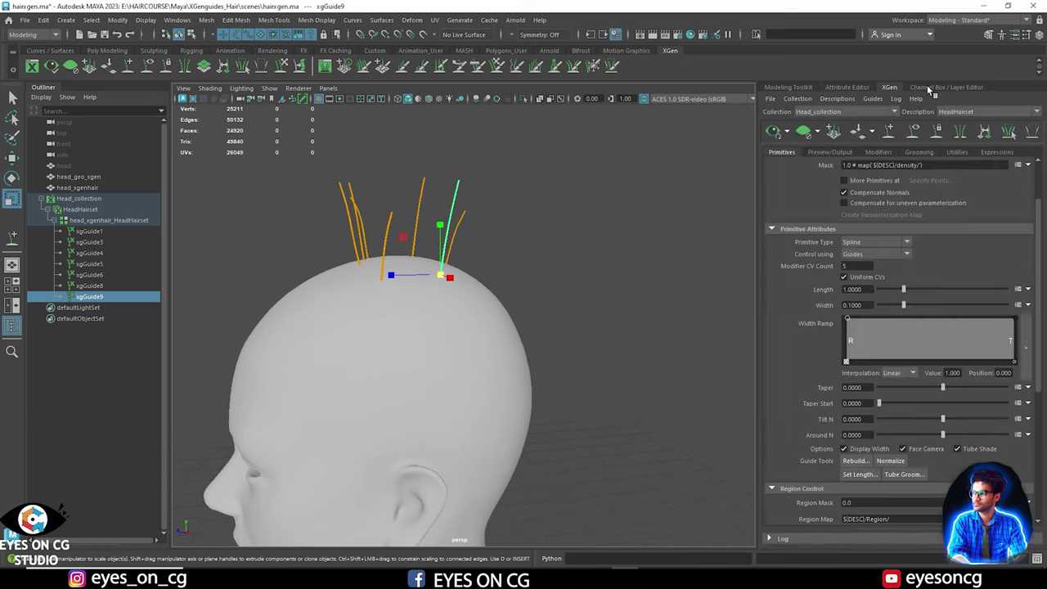
left_click(957, 152)
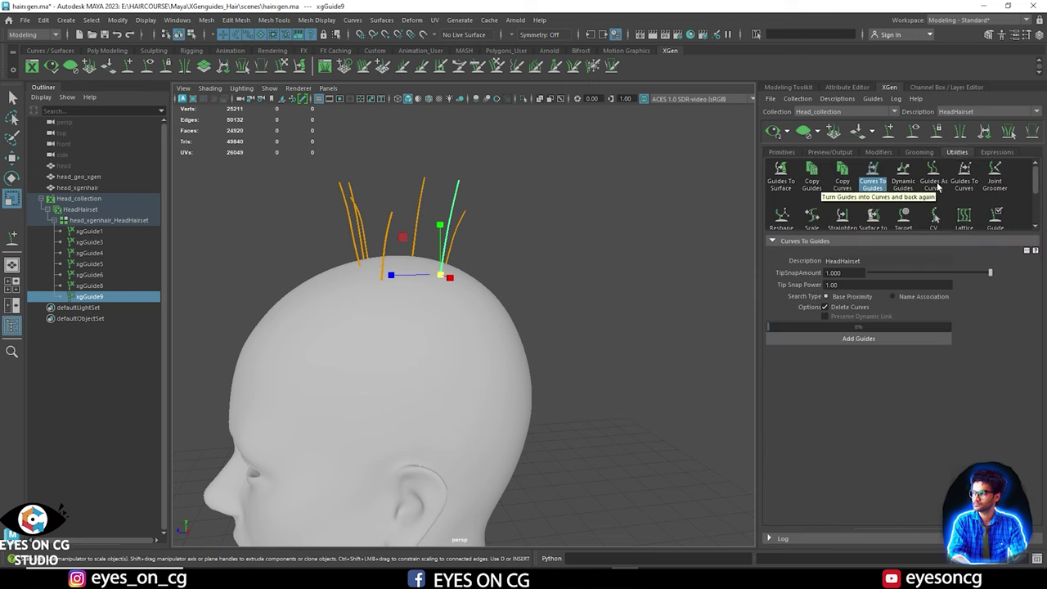
left_click(90, 231)
left_click(92, 298, "shift")
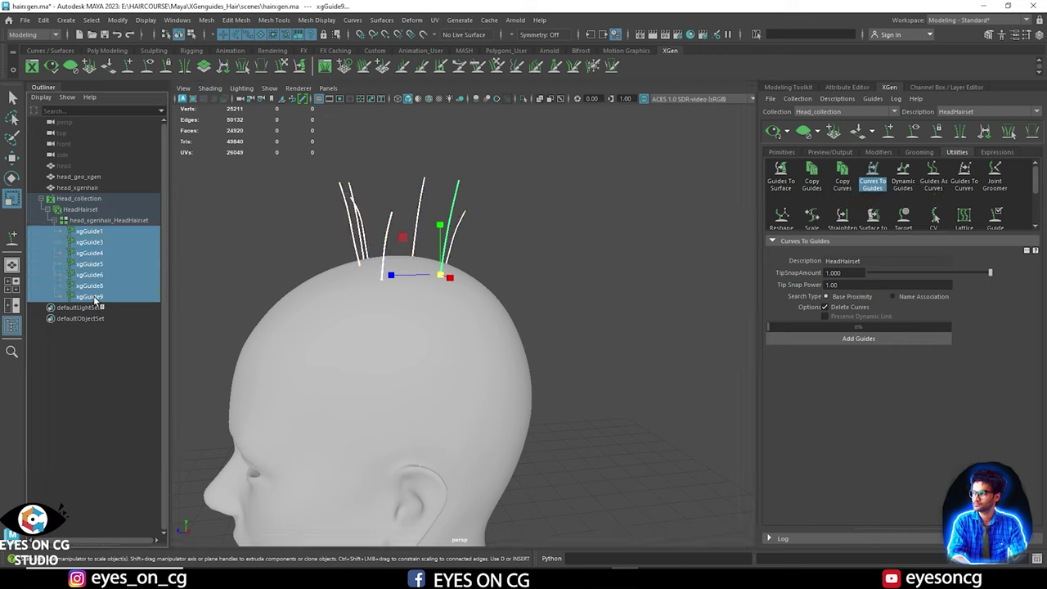
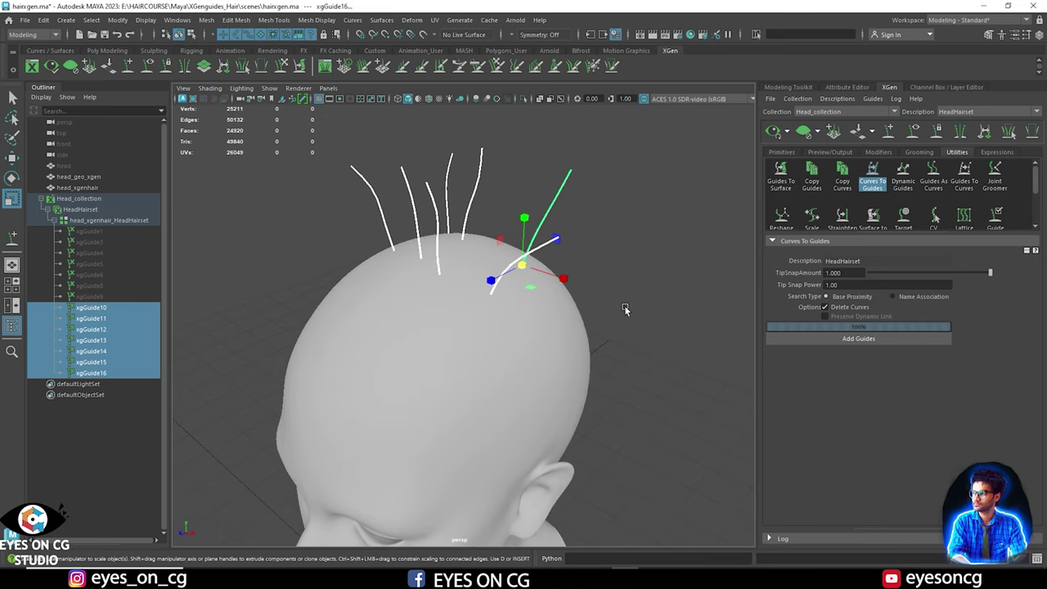
Toggle the visibility of the HeadHairset guides off and on to compare the head with and without them.
right_click_drag(648, 319, 573, 316, "alt")
left_click_drag(573, 316, 573, 301, "alt")
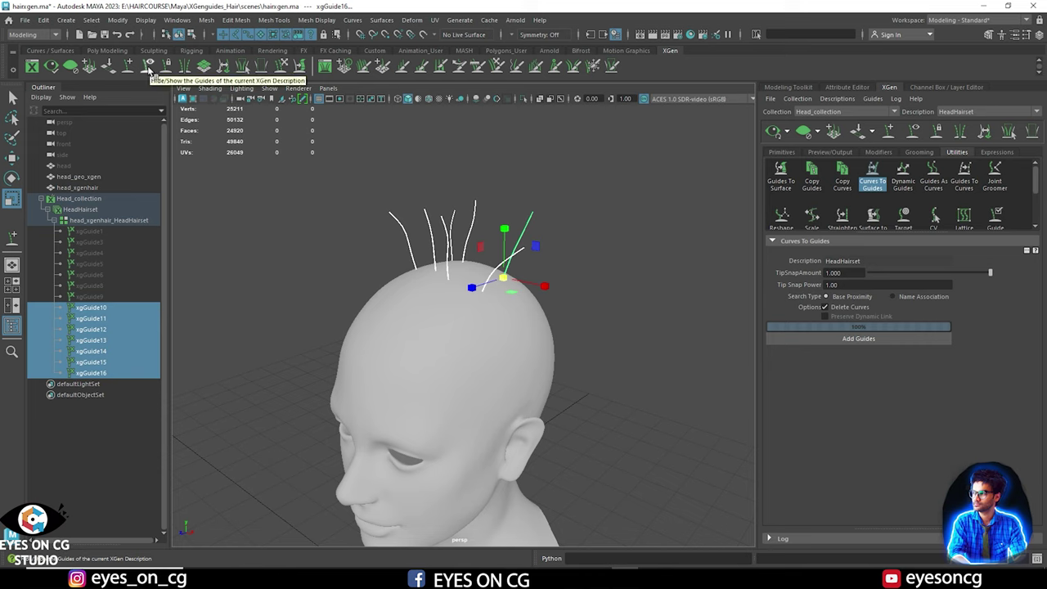
left_click(150, 69)
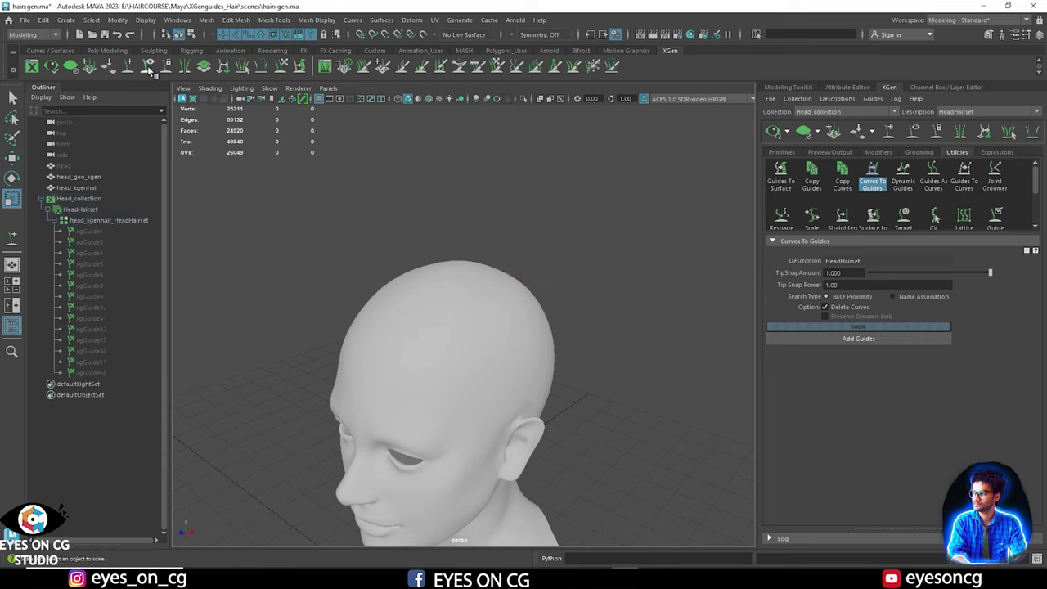
left_click(150, 69)
left_click(150, 69)
left_click(150, 70)
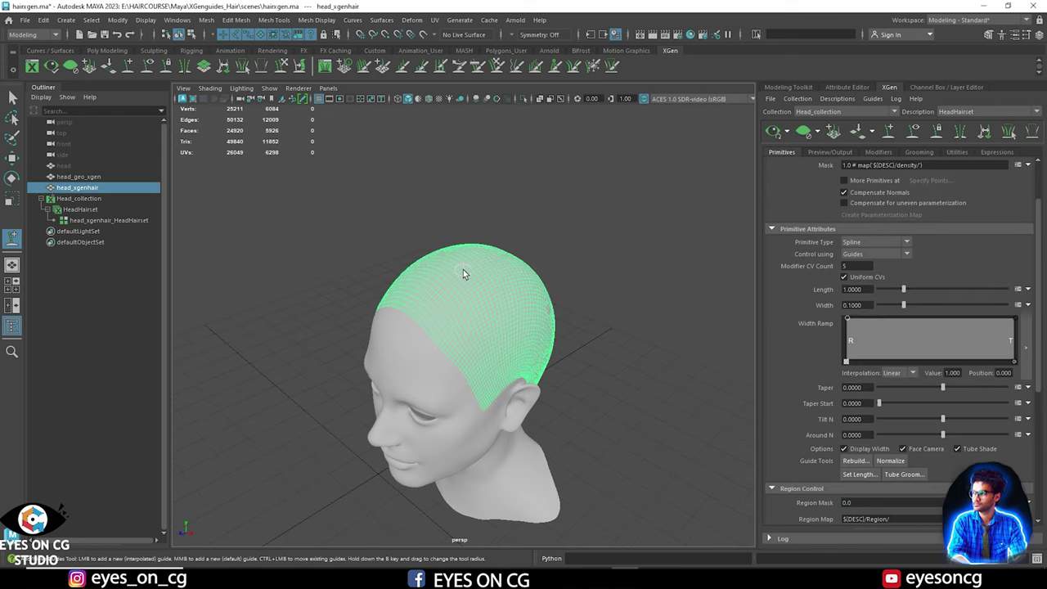
Place eight new guides spread over the top and back of the head_xgenhair scalp mesh.
left_click(463, 270)
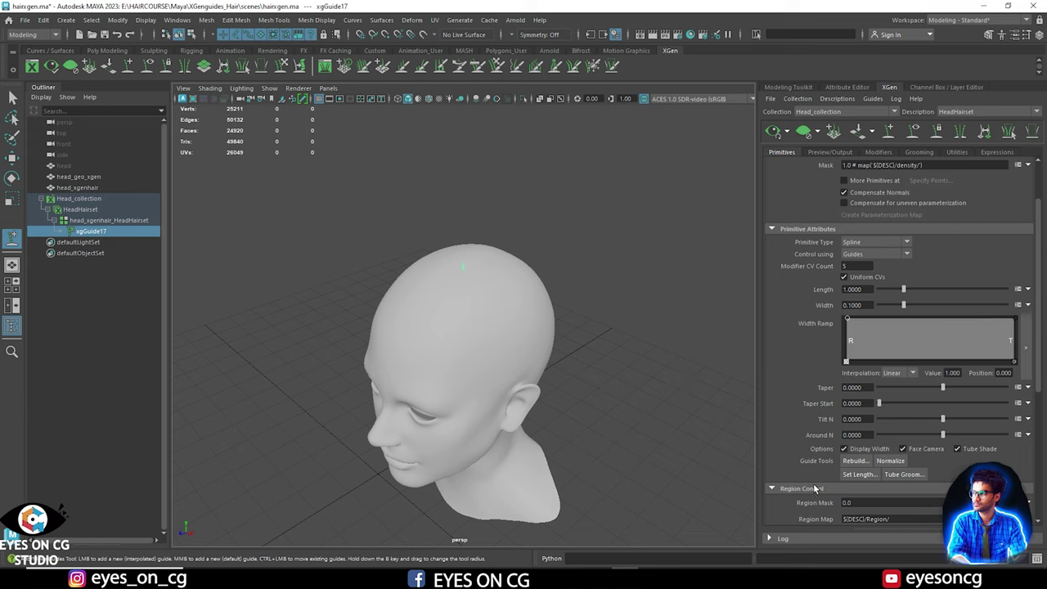
left_click(510, 277)
left_click_drag(510, 277, 531, 330, "alt")
left_click(539, 306)
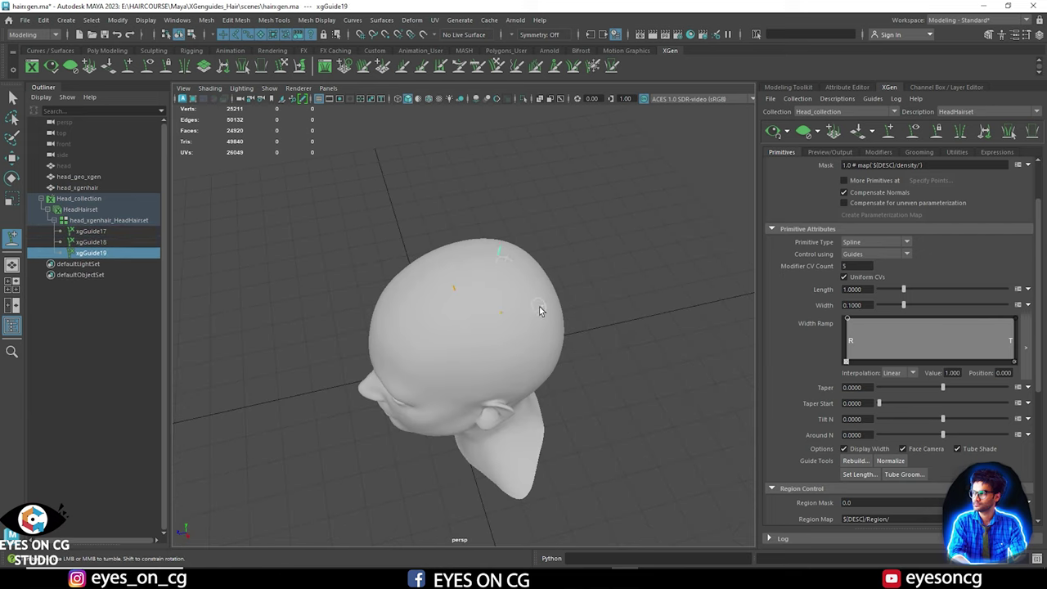
left_click(496, 293)
left_click(450, 259)
left_click(490, 285)
left_click(463, 334)
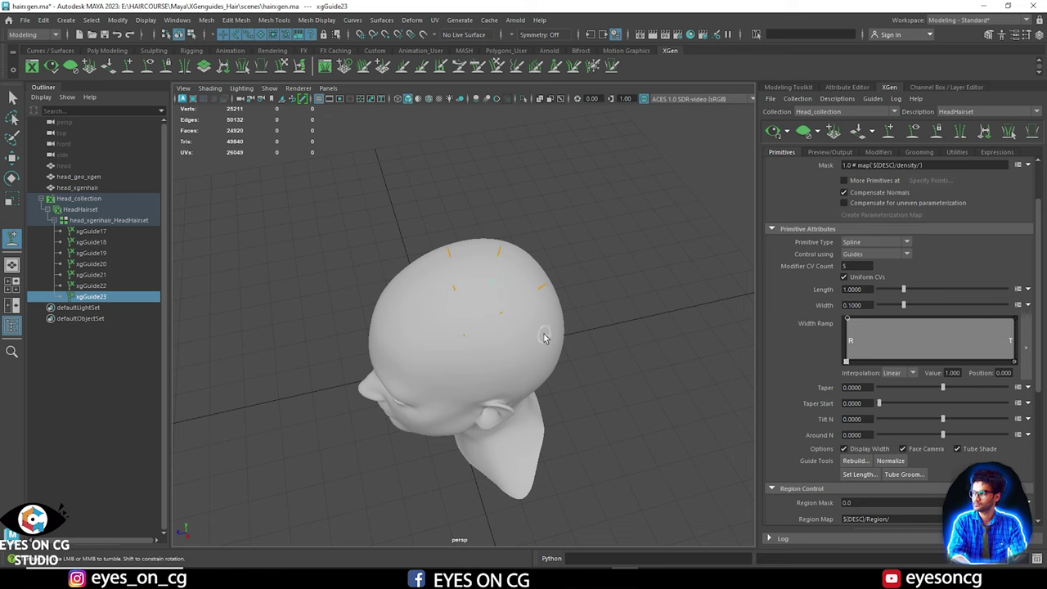
left_click(532, 331)
left_click_drag(560, 344, 626, 283, "alt")
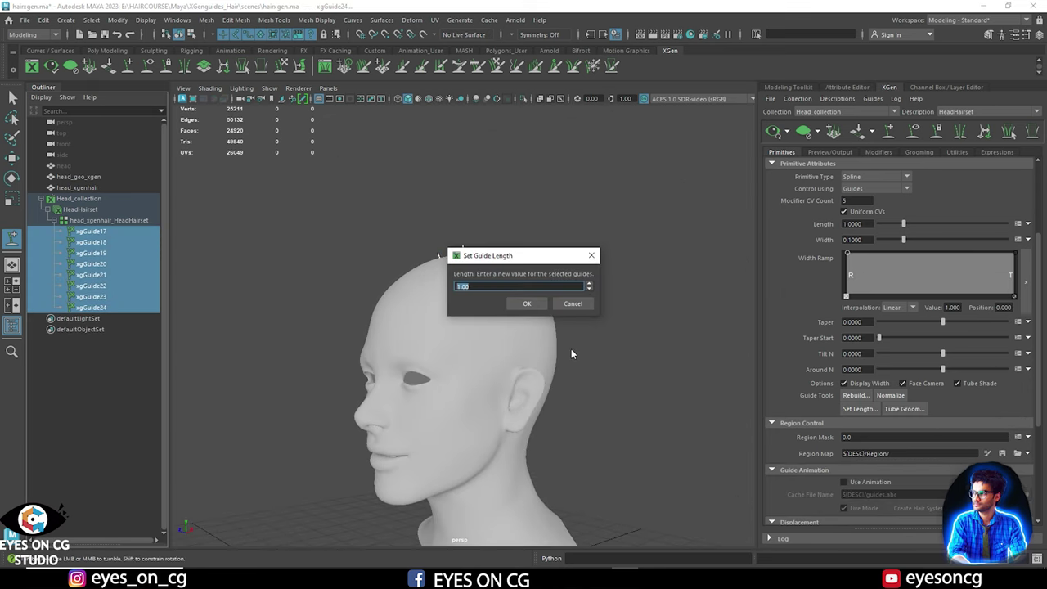
Set the length of the selected guides to 5 and raise the HeadHairset generator density to about 11.28.
type("5")
left_click(526, 305)
left_click_drag(603, 313, 570, 376, "alt")
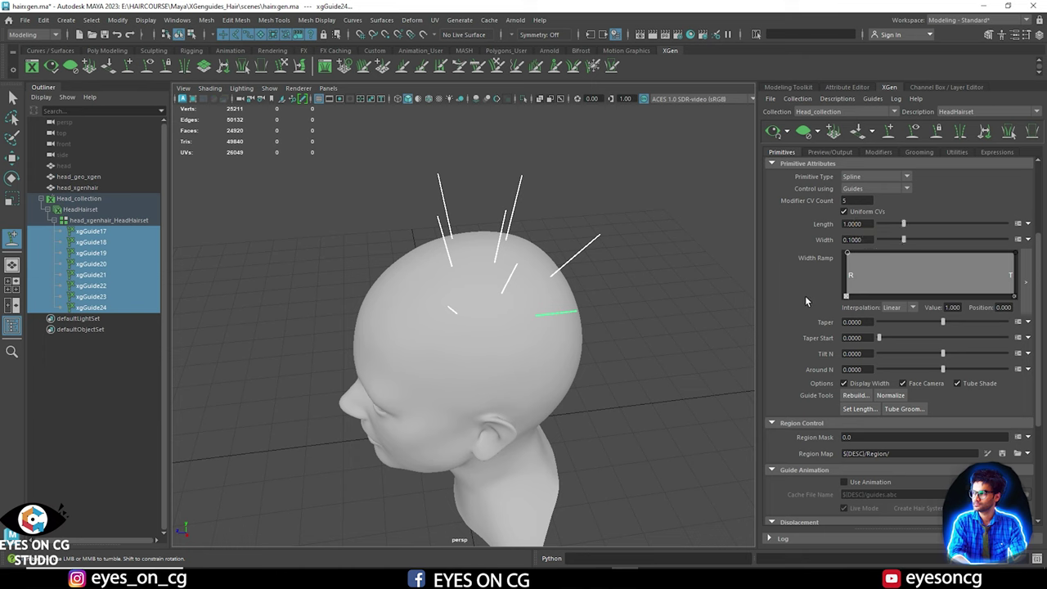
scroll(806, 296, "up", 4)
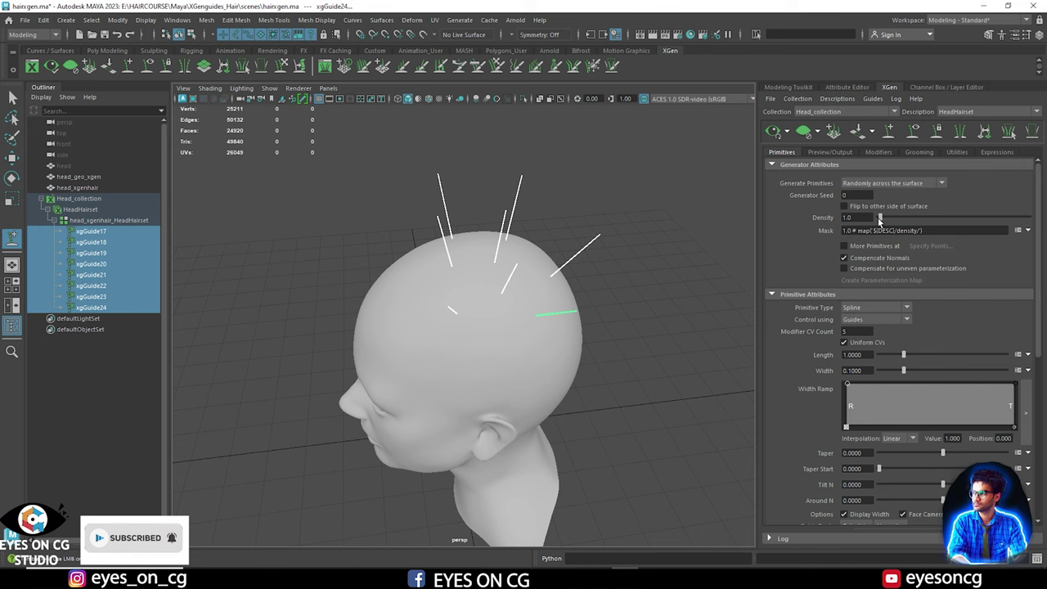
left_click_drag(879, 219, 896, 220)
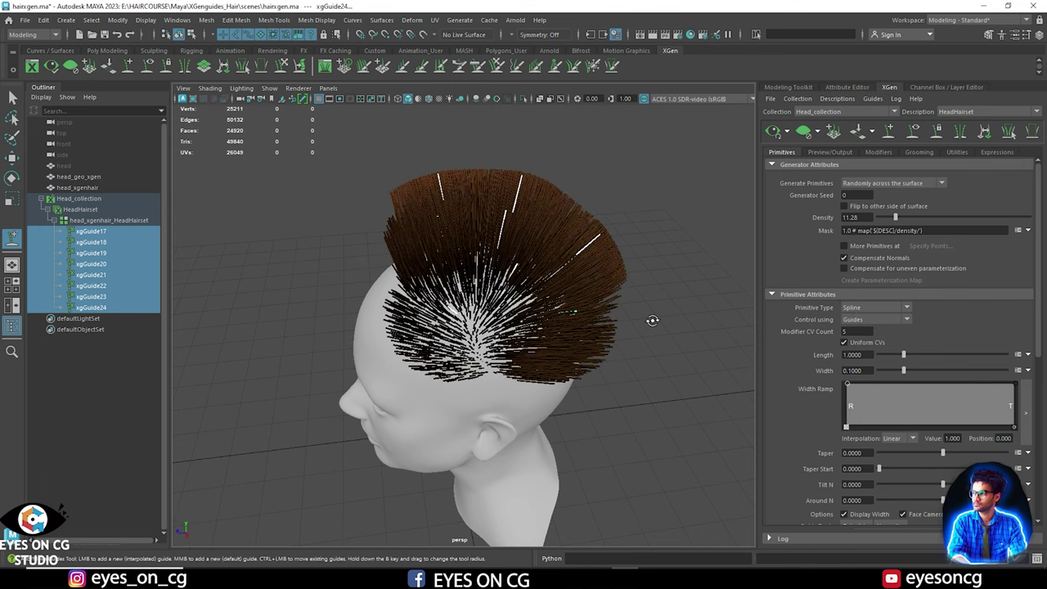
Add six more guides over the front, crown and right side of the head_xgenhair scalp.
left_click_drag(652, 320, 442, 264, "alt")
left_click(456, 307)
left_click(479, 273)
left_click(496, 266)
left_click(486, 266)
left_click(464, 272)
left_click(395, 257)
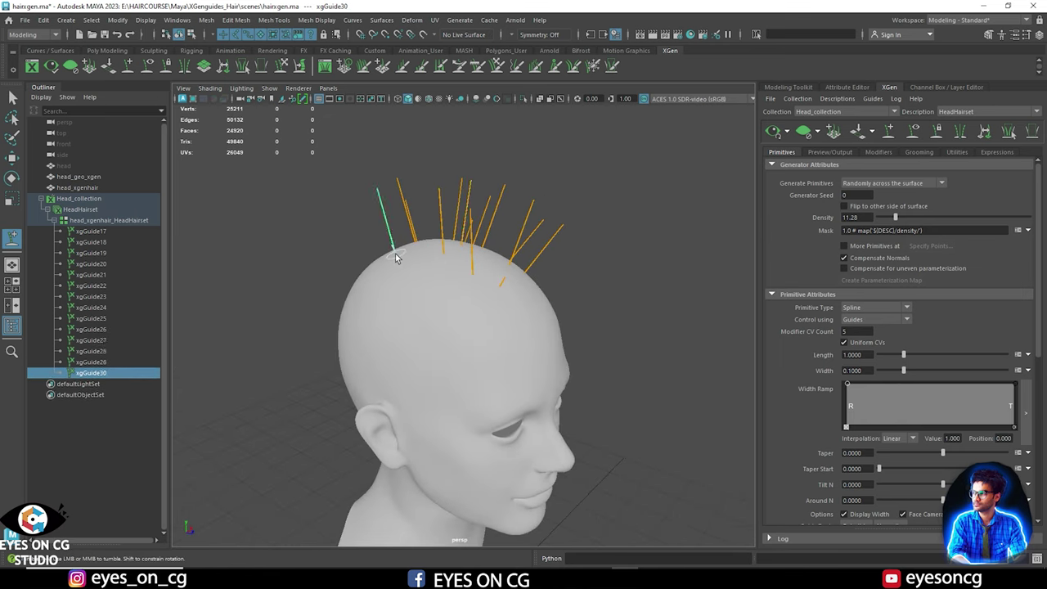
Add further guides on the right side of the head and across the back of the scalp.
left_click(411, 279)
left_click(440, 283)
left_click_drag(417, 304, 535, 297, "alt")
left_click(413, 281)
left_click(473, 283)
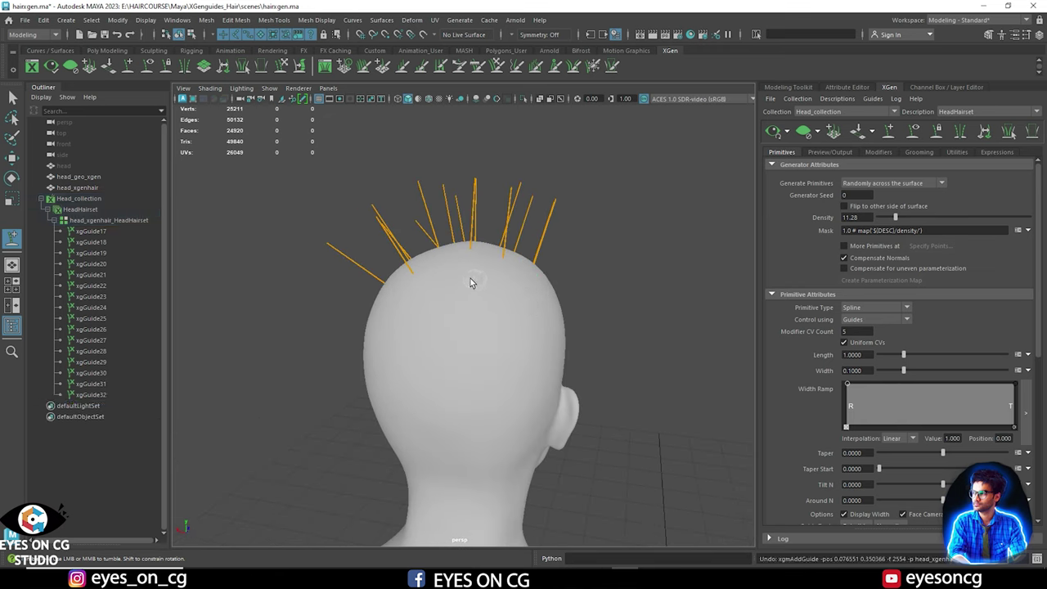
left_click(520, 282)
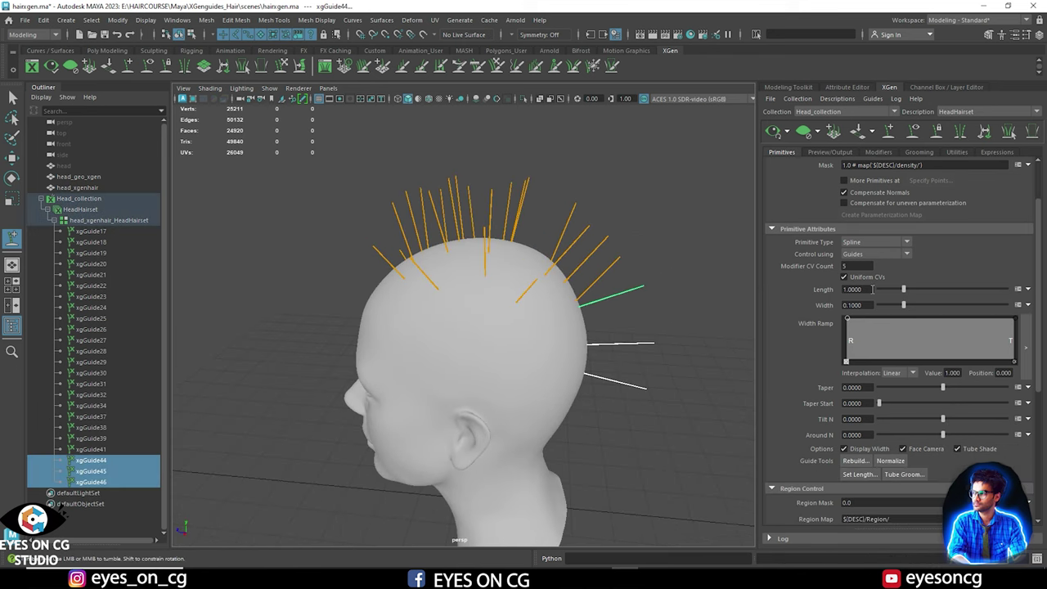
Set the generator seed to 12.
scroll(877, 291, "up", 2)
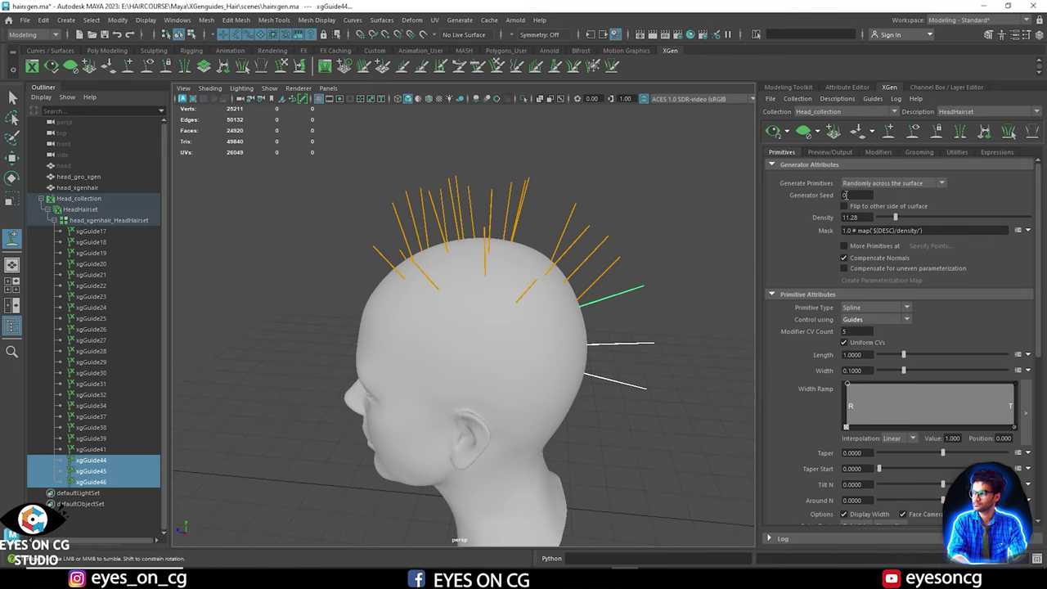
left_click(851, 195)
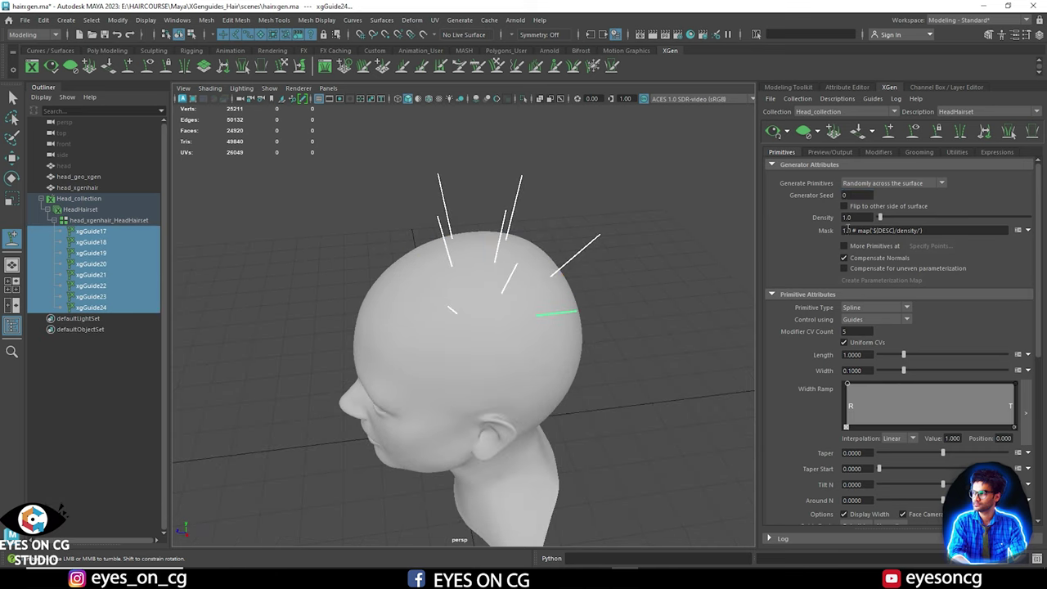
Raise the generator density from the slider to about 11.28 and add two guides near the front of the scalp.
left_click_drag(880, 217, 896, 218)
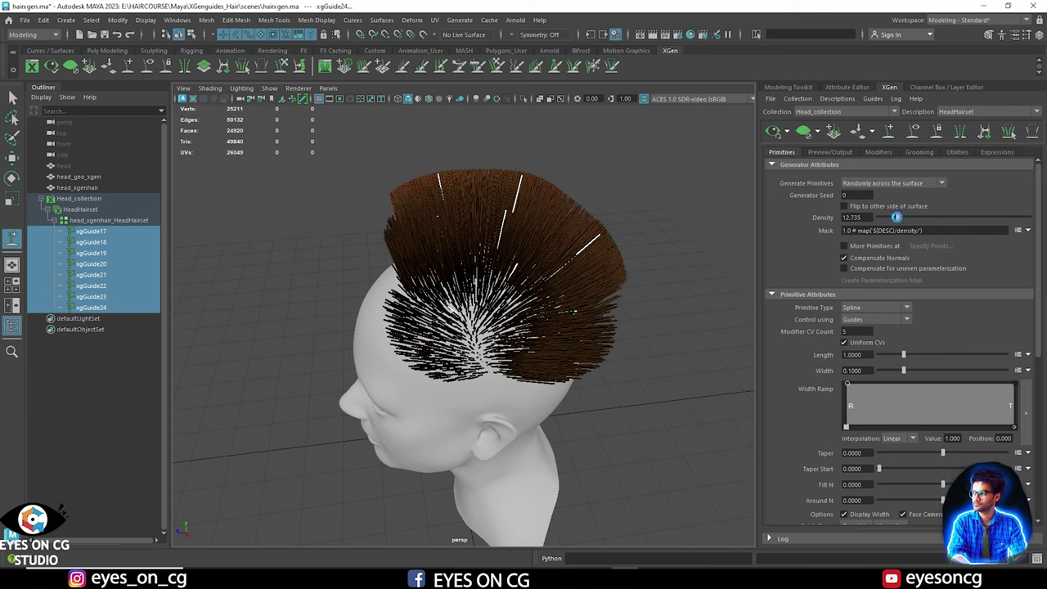
left_click_drag(659, 317, 599, 322, "alt")
left_click(455, 304)
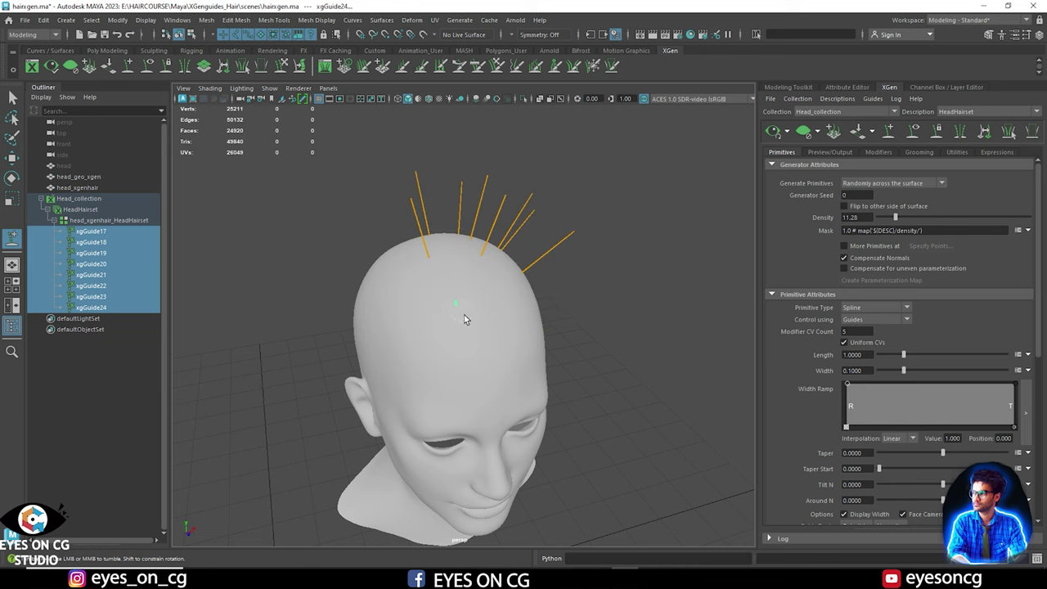
left_click_drag(463, 314, 501, 295, "alt")
left_click(482, 281)
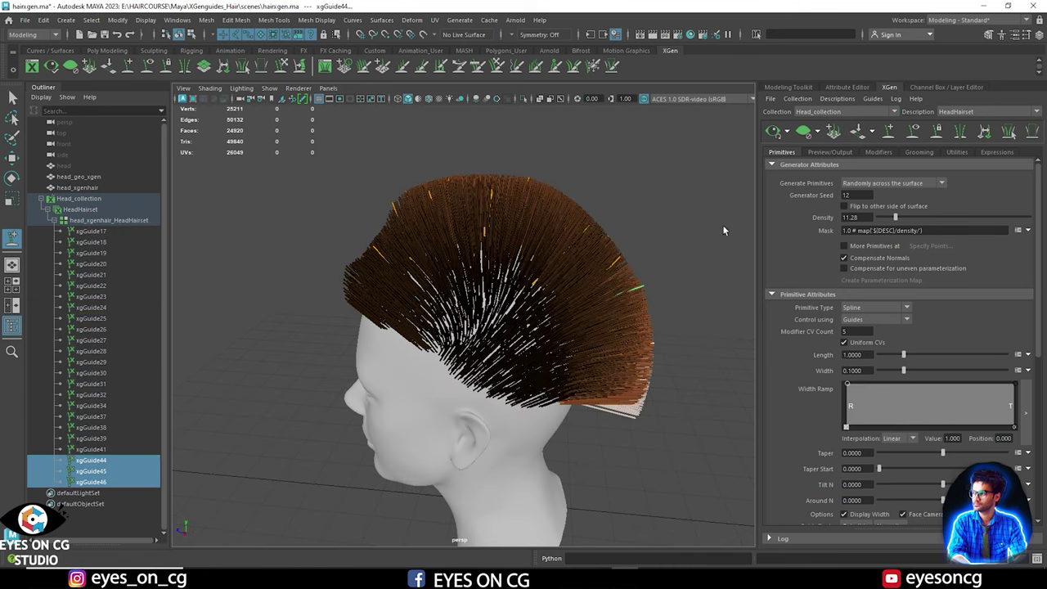
left_click_drag(639, 273, 571, 275, "alt")
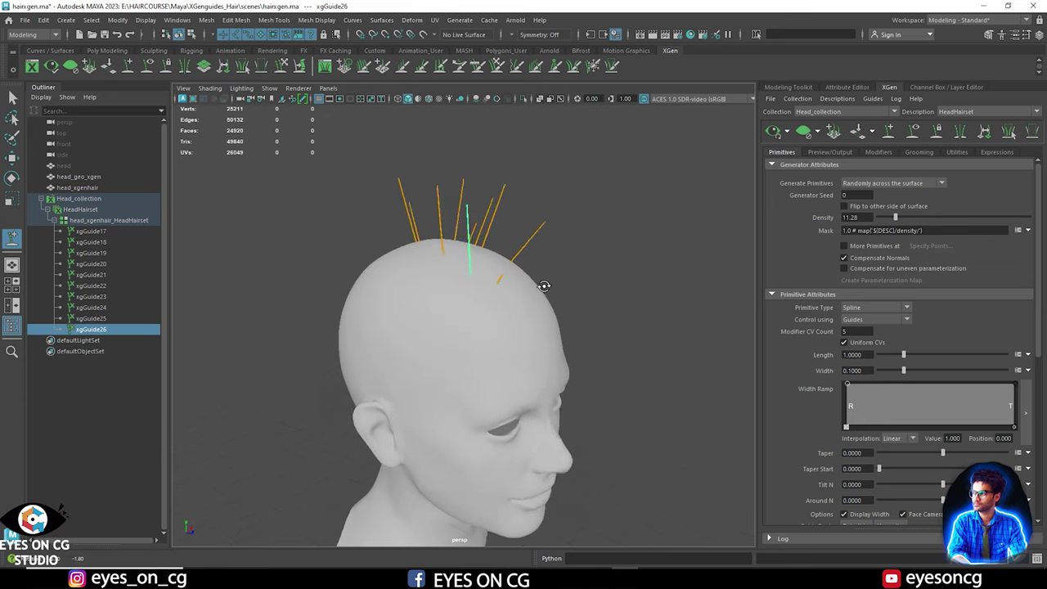
Add five guides spaced along the crown and the right side of the scalp.
left_click_drag(466, 278, 532, 286, "alt")
left_click(489, 269)
left_click(454, 251)
left_click(395, 256)
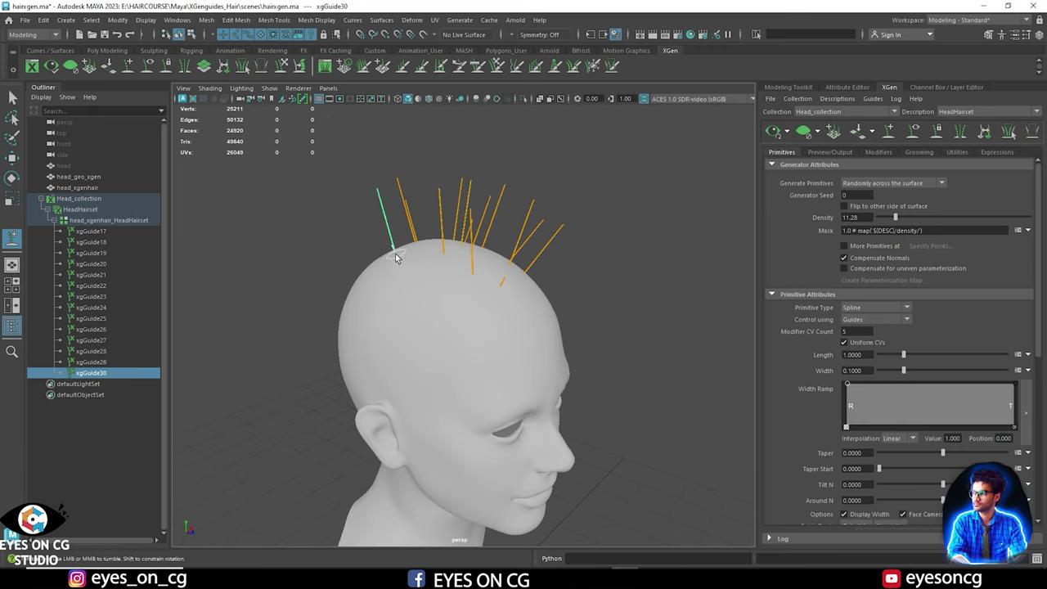
left_click(412, 275)
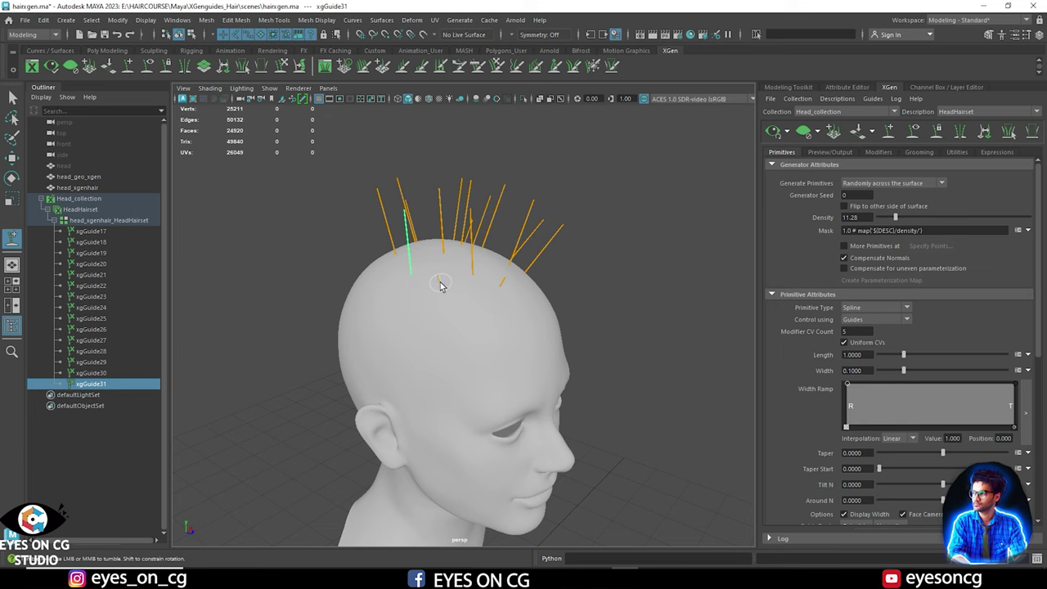
left_click(440, 285)
Add guides across the back of the scalp, undoing the first misplaced one.
left_click_drag(417, 306, 537, 299, "alt")
left_click(415, 283)
key("ctrl+z")
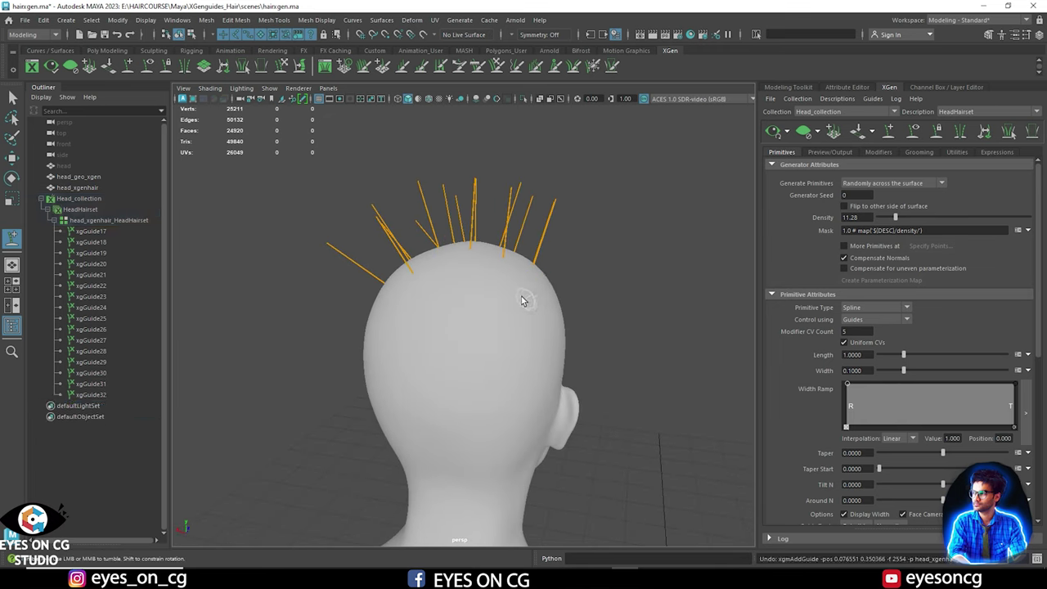
left_click(467, 282)
left_click(519, 284)
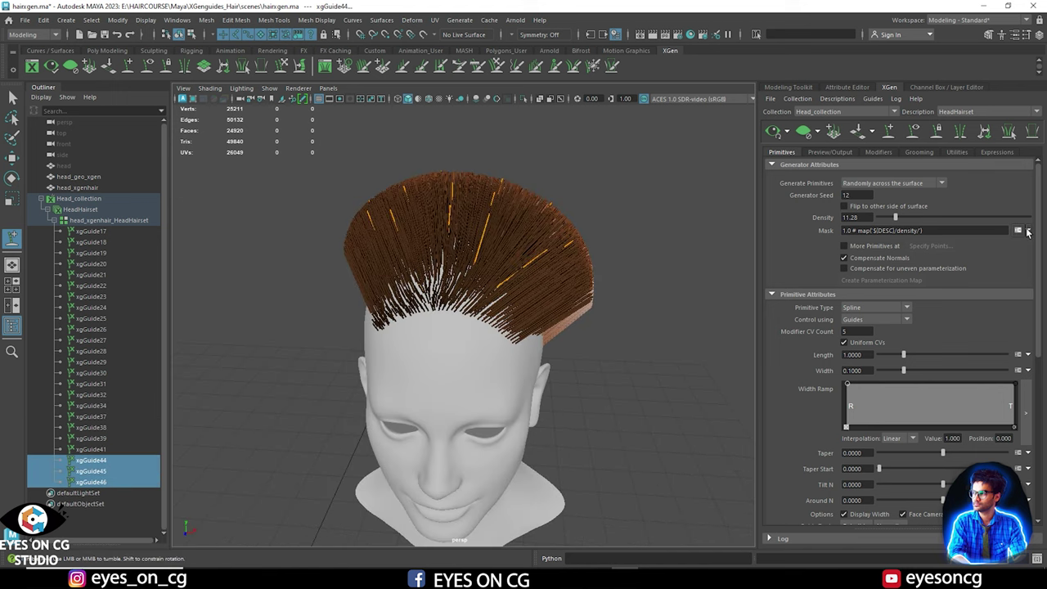
Create a paint map for the generator mask named head_mask, with resolution 5.0 and black start color.
left_click(1029, 232)
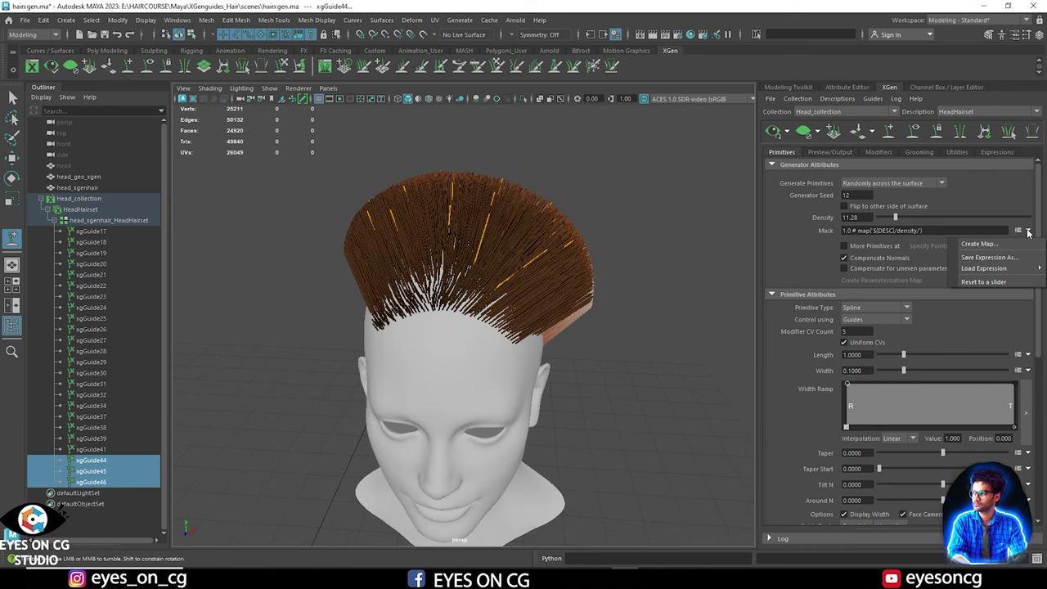
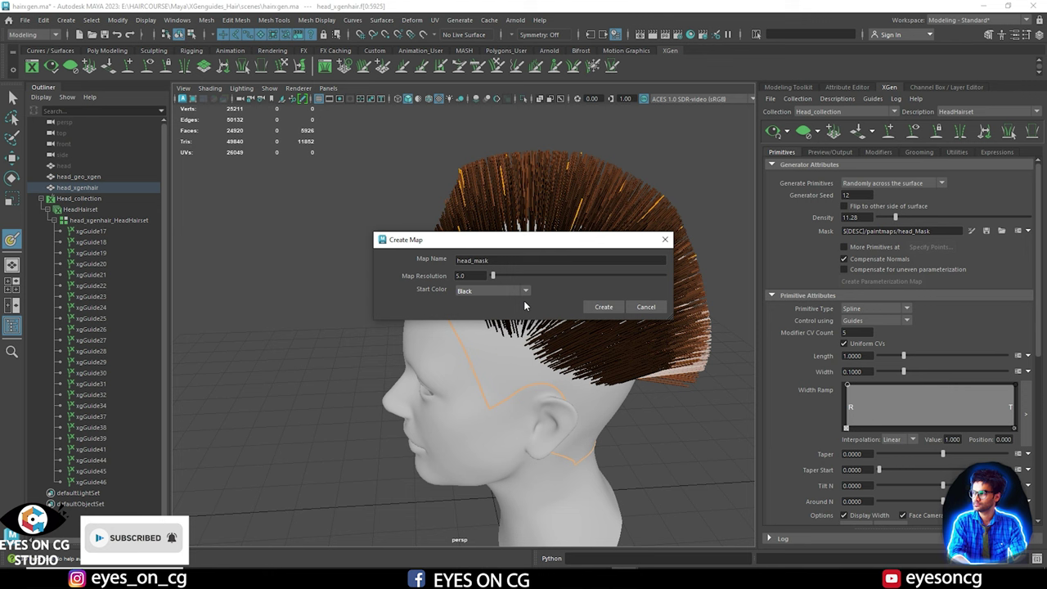
left_click(603, 307)
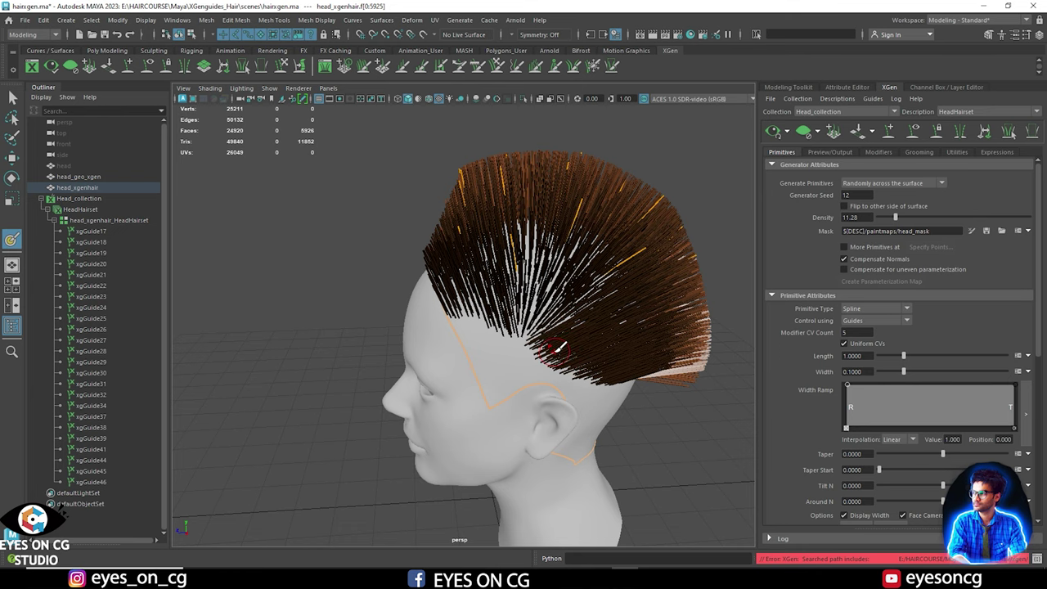
Hide head_geo_xgen, select head_xgenhair and open the settings of the 3D Paint Tool.
left_click_drag(556, 348, 630, 360, "alt")
left_click(81, 177)
key("h")
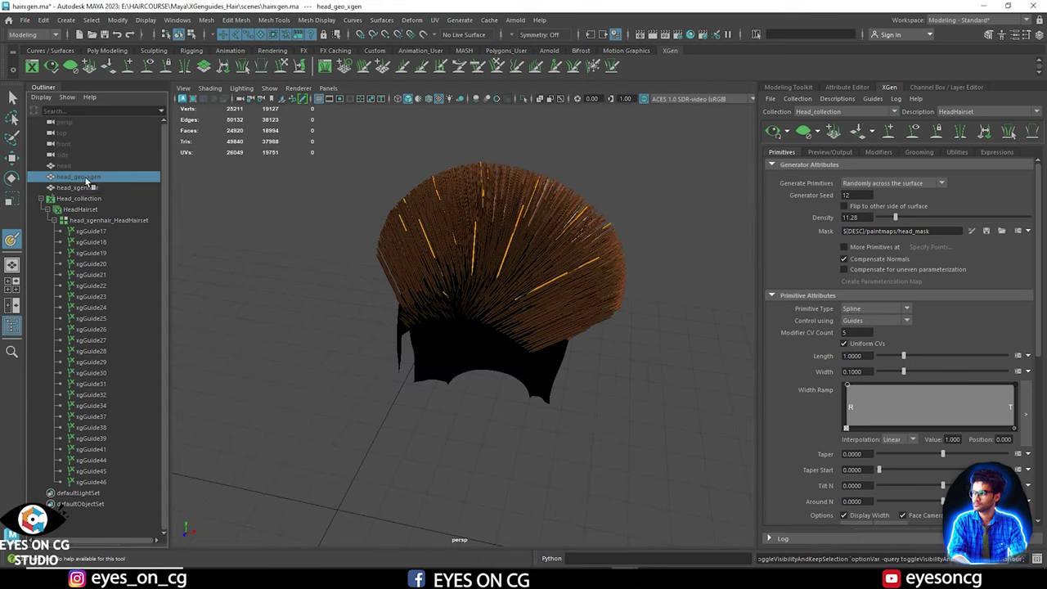
left_click(82, 187)
left_click_drag(447, 377, 509, 403, "alt")
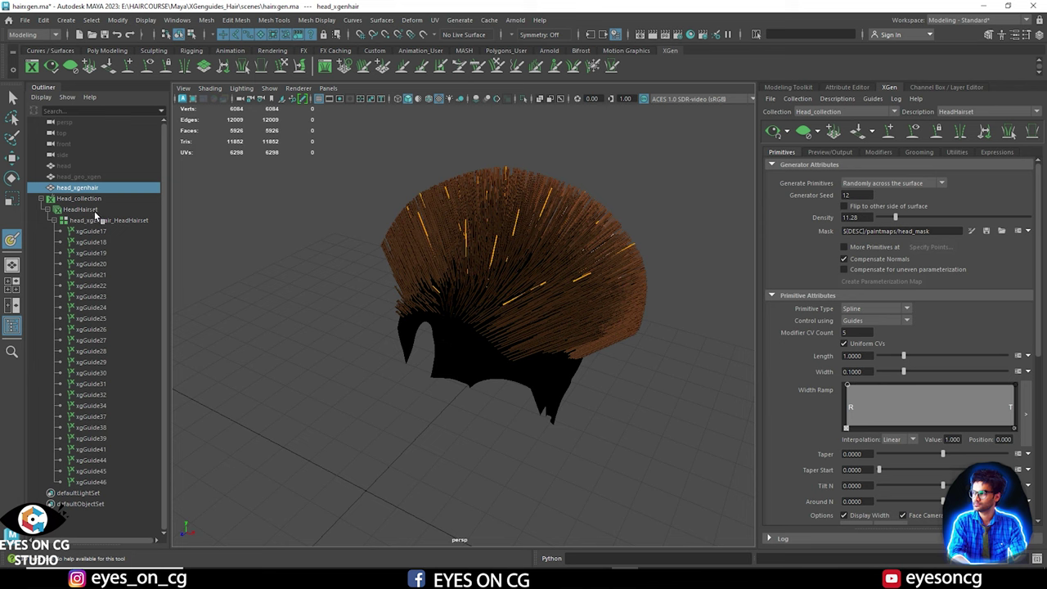
double_click(10, 239)
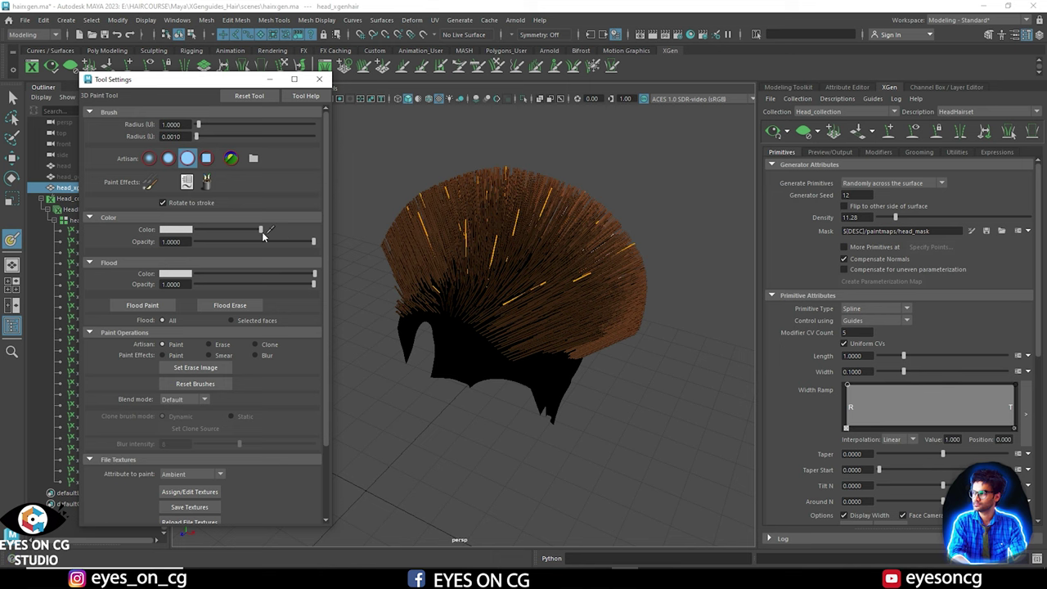
Paint near-white mask strokes along the upper scalp of head_xgenhair and undo the last stroke.
mouse_move(466, 345)
left_mouse_down("alt")
mouse_move(420, 369)
mouse_move(455, 384)
mouse_move(453, 323)
mouse_move(556, 270)
left_mouse_up("alt")
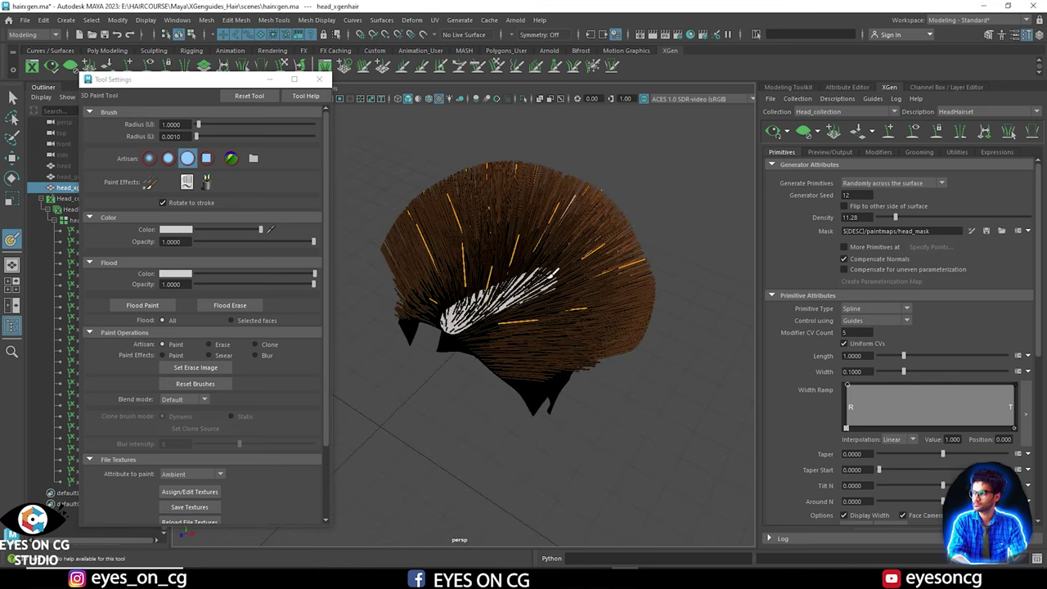
mouse_move(447, 300)
left_mouse_down()
mouse_move(546, 270)
mouse_move(489, 267)
mouse_move(593, 323)
mouse_move(532, 307)
mouse_move(589, 343)
mouse_move(602, 365)
left_mouse_up()
left_click_drag(518, 311, 630, 354, "alt")
mouse_move(441, 308)
left_mouse_down()
mouse_move(546, 340)
mouse_move(430, 296)
mouse_move(405, 315)
mouse_move(418, 329)
mouse_move(477, 302)
mouse_move(589, 310)
mouse_move(409, 287)
mouse_move(406, 326)
left_mouse_up()
key("ctrl+z")
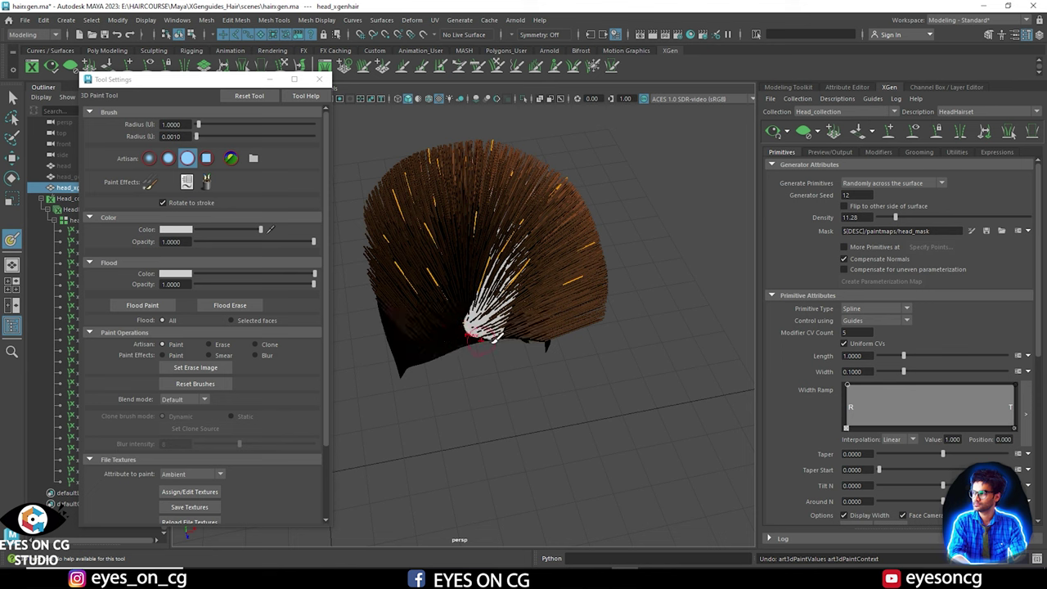
Extend the near-white mask painting over the left half of the scalp, from the front hairline to the back.
mouse_move(503, 333)
left_mouse_down("alt")
mouse_move(403, 322)
mouse_move(385, 308)
mouse_move(571, 315)
left_mouse_up("alt")
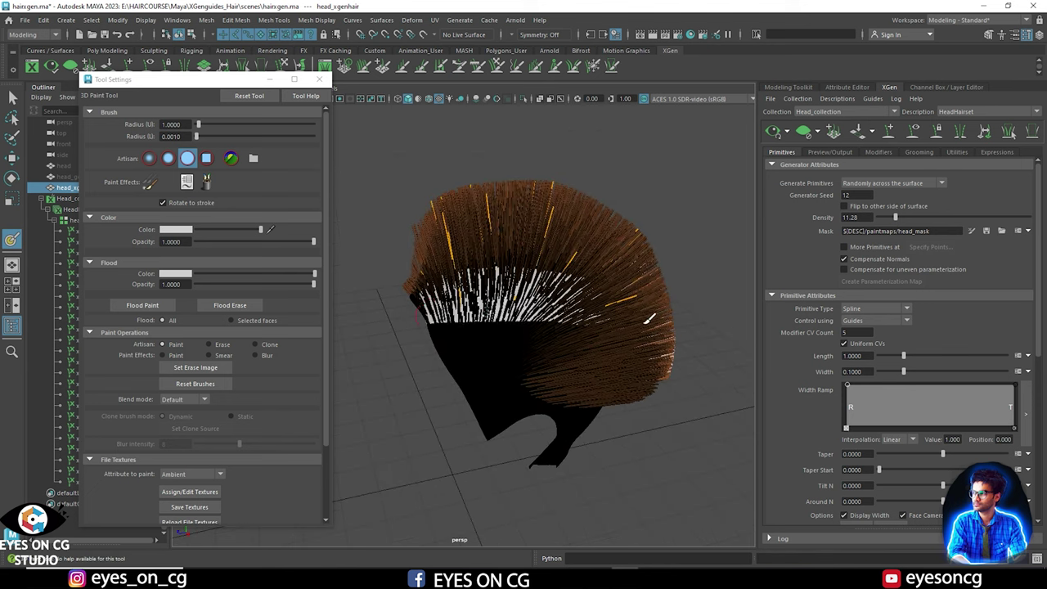
mouse_move(650, 319)
left_mouse_down("alt")
mouse_move(491, 308)
mouse_move(585, 372)
mouse_move(544, 334)
left_mouse_up("alt")
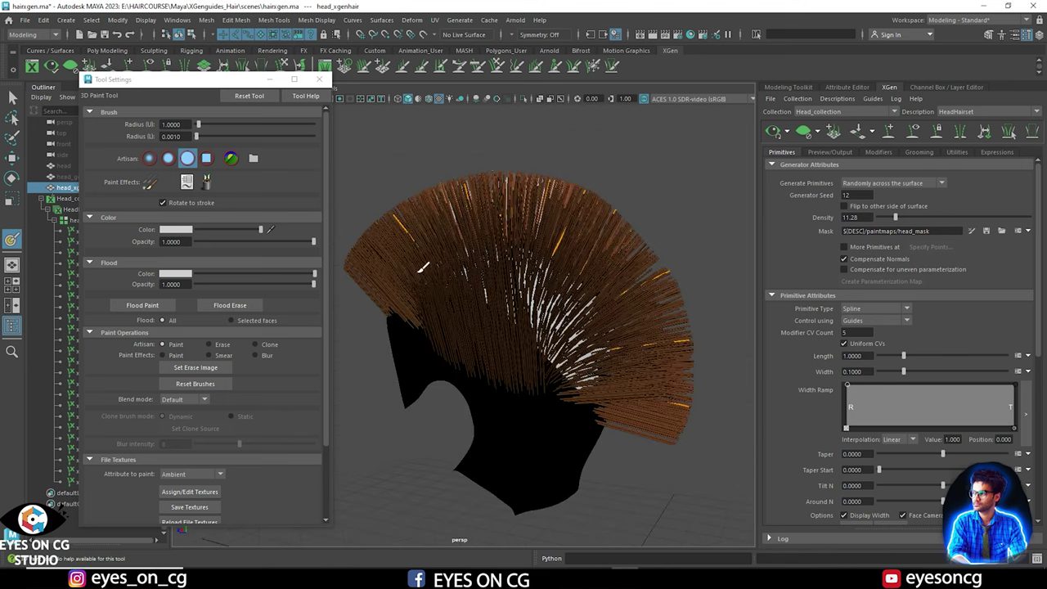
mouse_move(437, 292)
left_mouse_down("alt")
mouse_move(532, 311)
mouse_move(491, 297)
mouse_move(518, 307)
left_mouse_up("alt")
mouse_move(566, 369)
left_mouse_down()
mouse_move(584, 409)
mouse_move(555, 360)
mouse_move(613, 355)
mouse_move(401, 277)
mouse_move(320, 270)
left_mouse_up()
Save the painted textures and save the head_mask map to the XGen mask attribute.
scroll(189, 380, "down", 3)
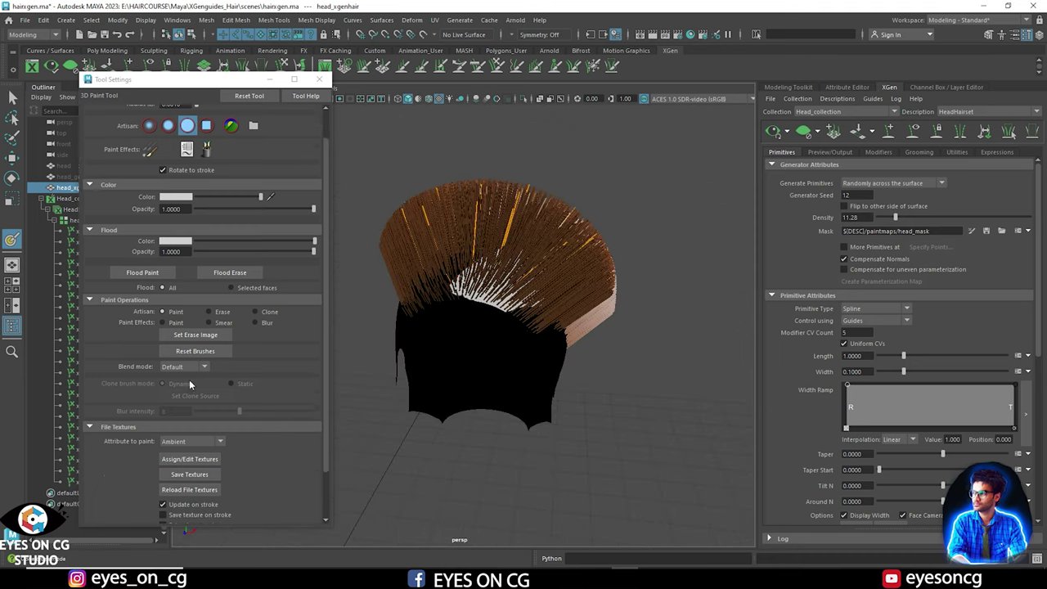
left_click(184, 420)
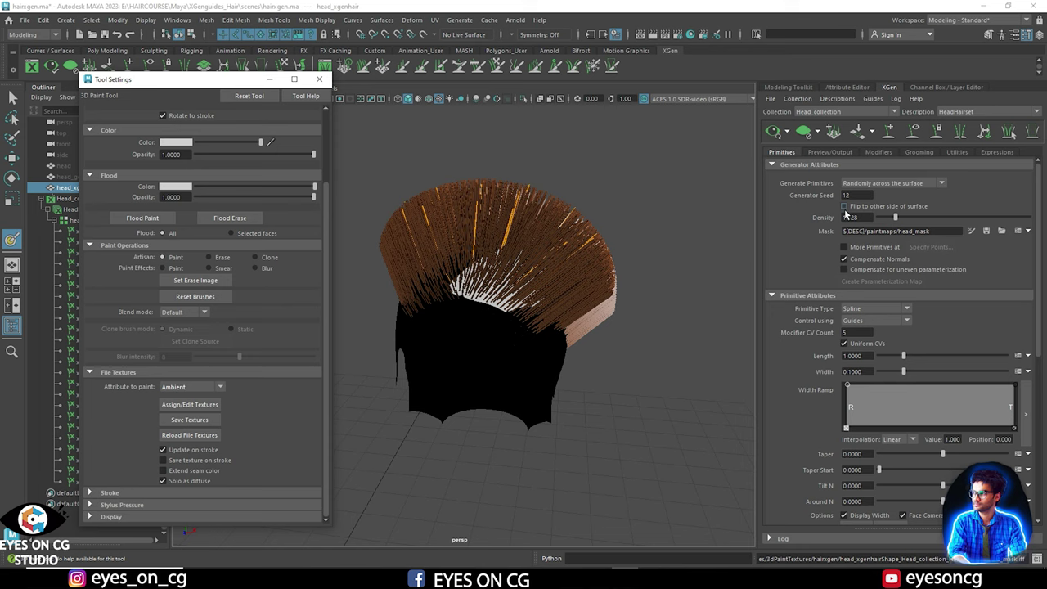
left_click(987, 231)
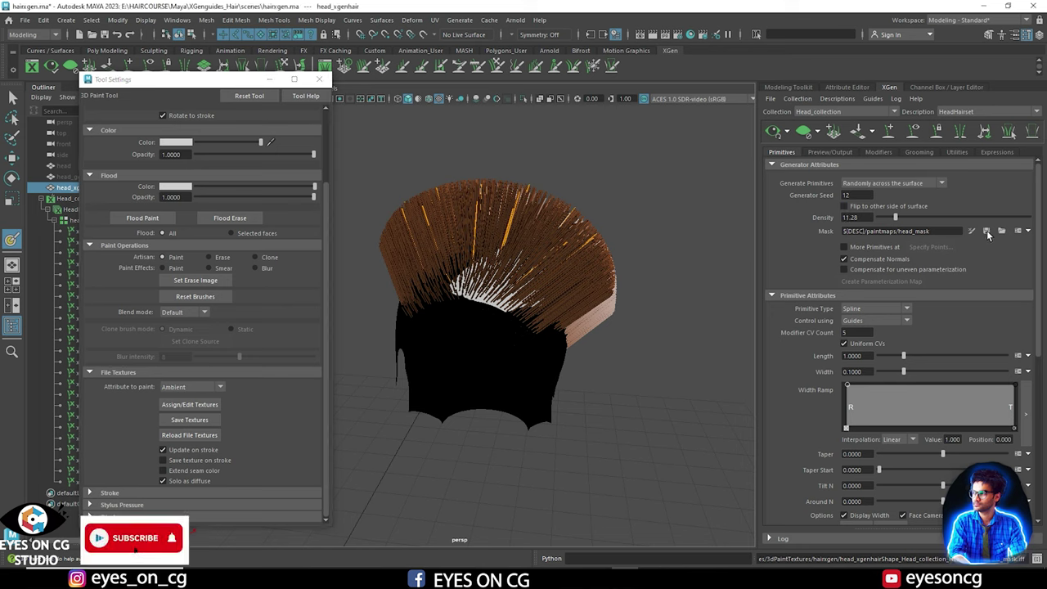
Unhide head_geo_xgen, minimize the paint tool settings and inspect the masked hair from all around the head.
left_click_drag(655, 285, 577, 251, "alt")
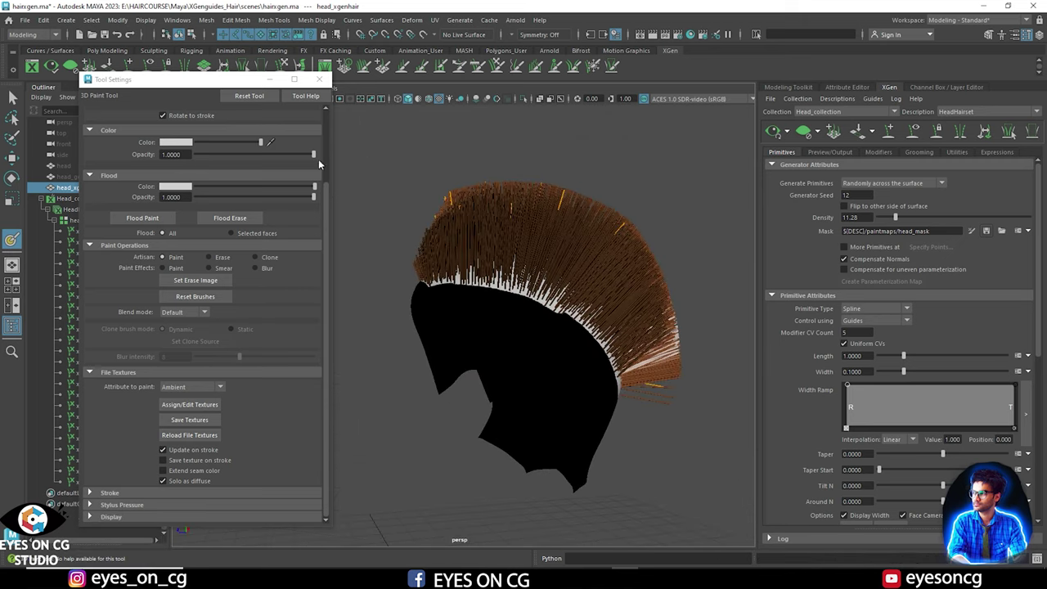
left_click(63, 178)
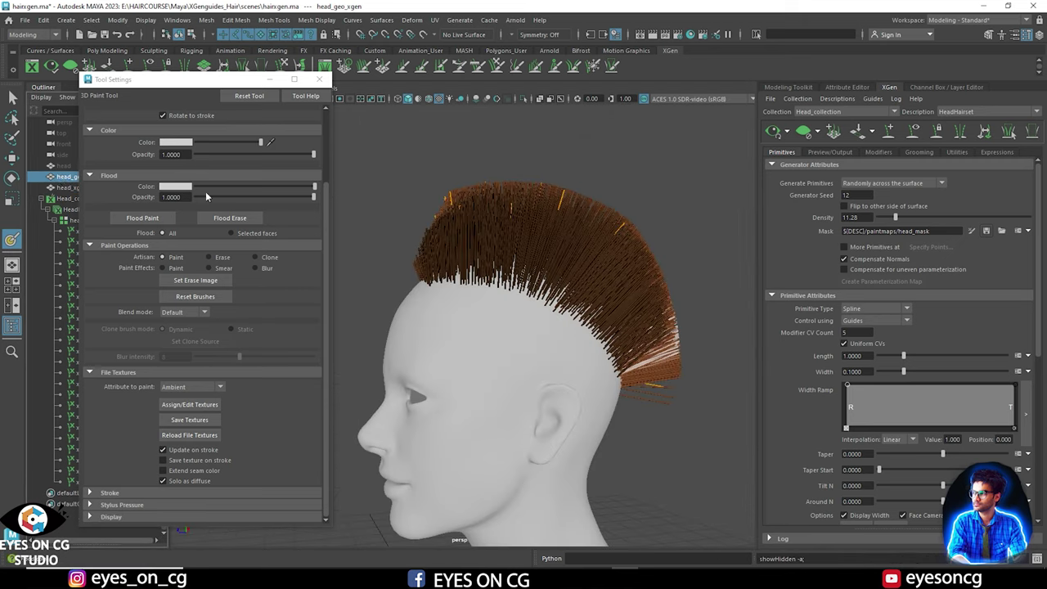
mouse_move(515, 234)
left_mouse_down("alt")
mouse_move(652, 288)
mouse_move(544, 245)
left_mouse_up("alt")
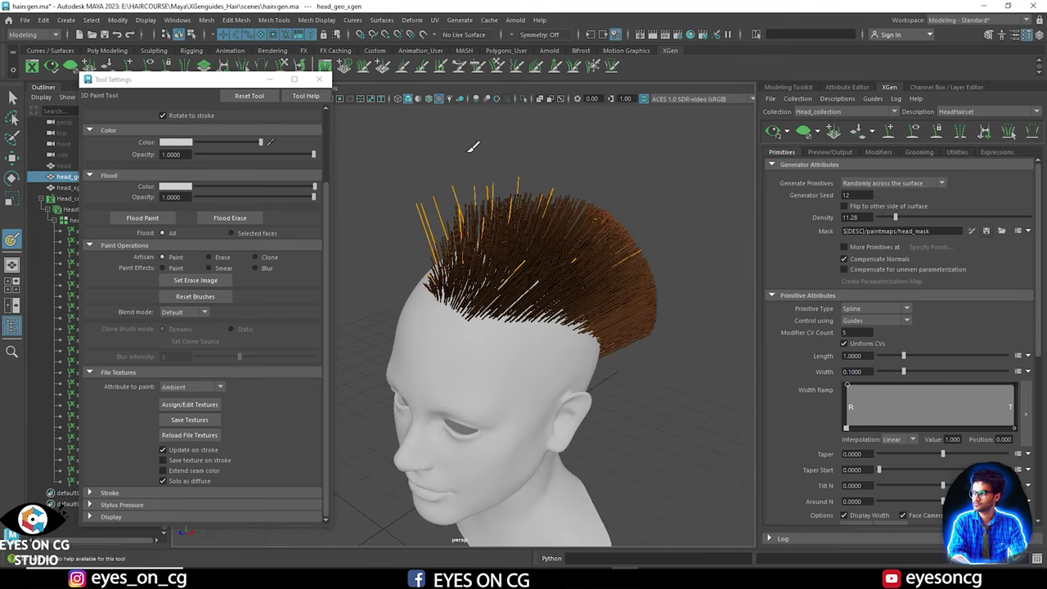
left_click(267, 80)
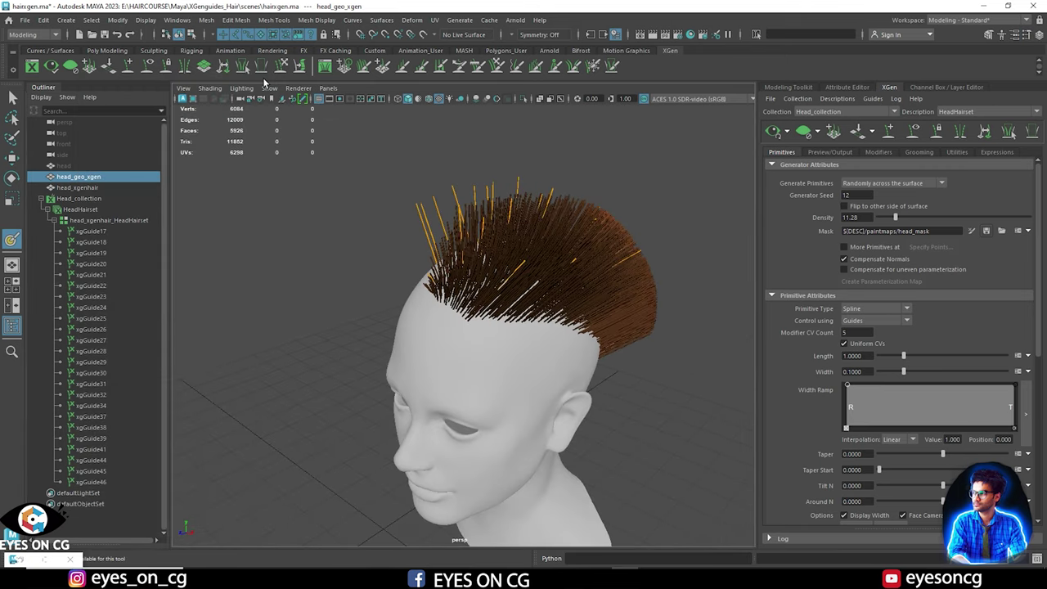
left_click_drag(563, 307, 350, 296, "alt")
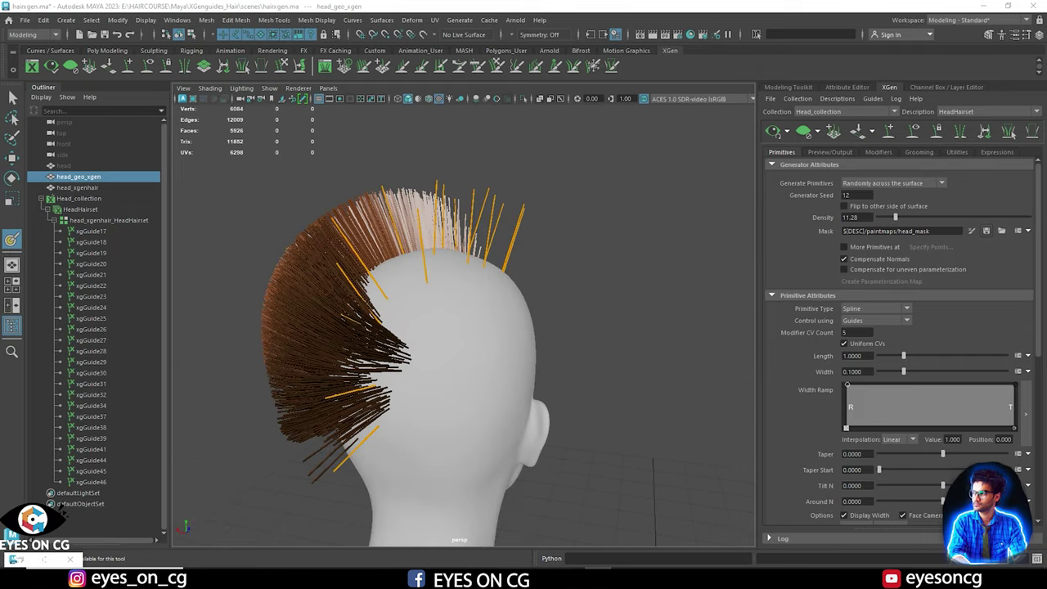
left_click_drag(568, 398, 426, 344, "alt")
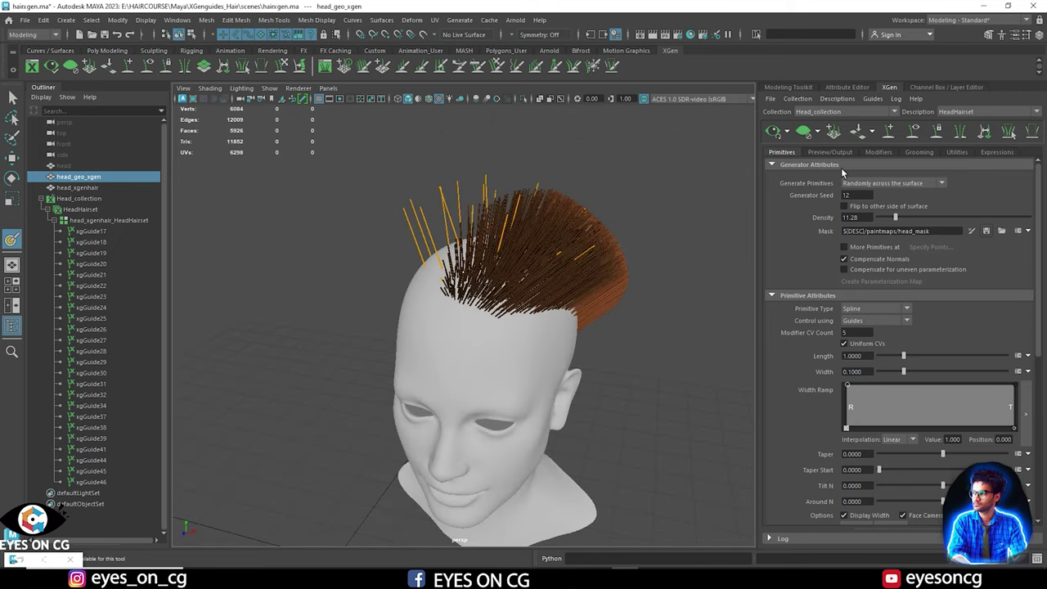
Reopen the mask painting, hide head_geo_xgen, shrink the paint tool settings window and inspect the mask on head_xgenhair.
mouse_move(595, 354)
left_mouse_down("alt")
mouse_move(556, 401)
mouse_move(463, 363)
mouse_move(608, 344)
mouse_move(594, 327)
mouse_move(467, 335)
mouse_move(465, 368)
mouse_move(505, 420)
mouse_move(605, 397)
mouse_move(684, 362)
mouse_move(533, 355)
left_mouse_up("alt")
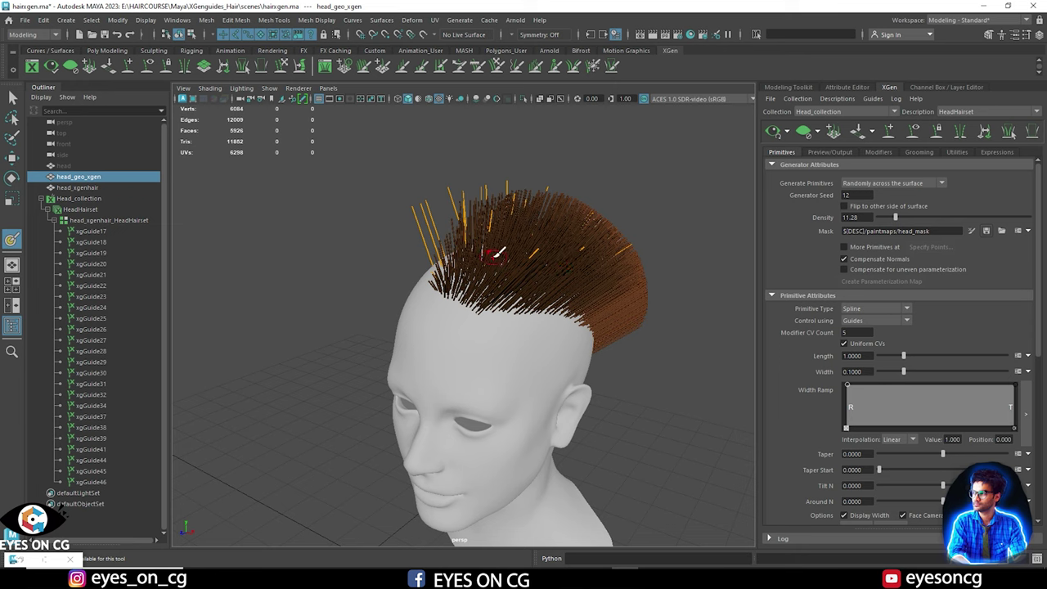
left_click(970, 231)
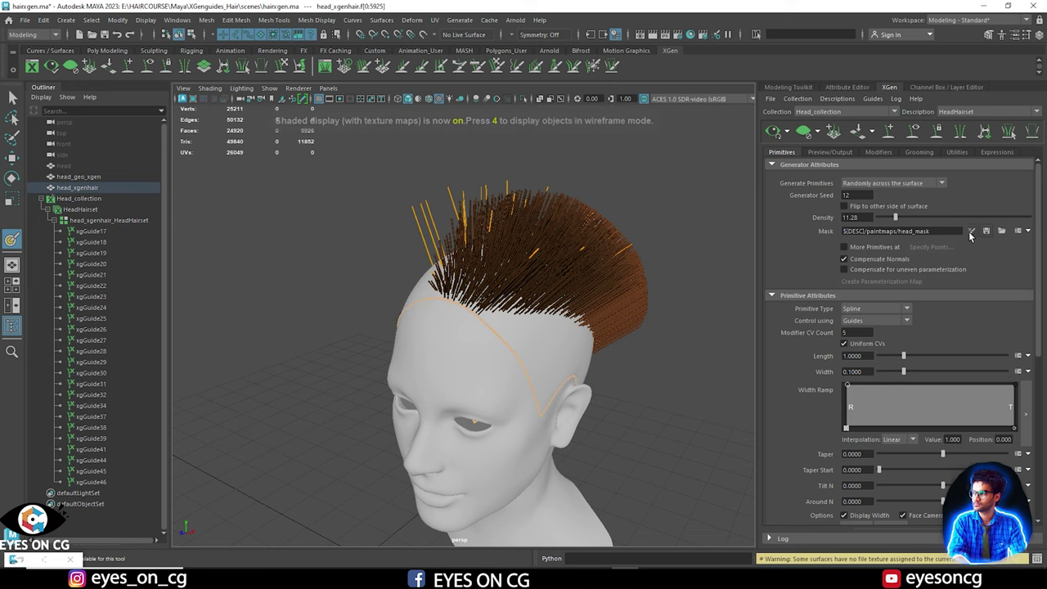
left_click(84, 179)
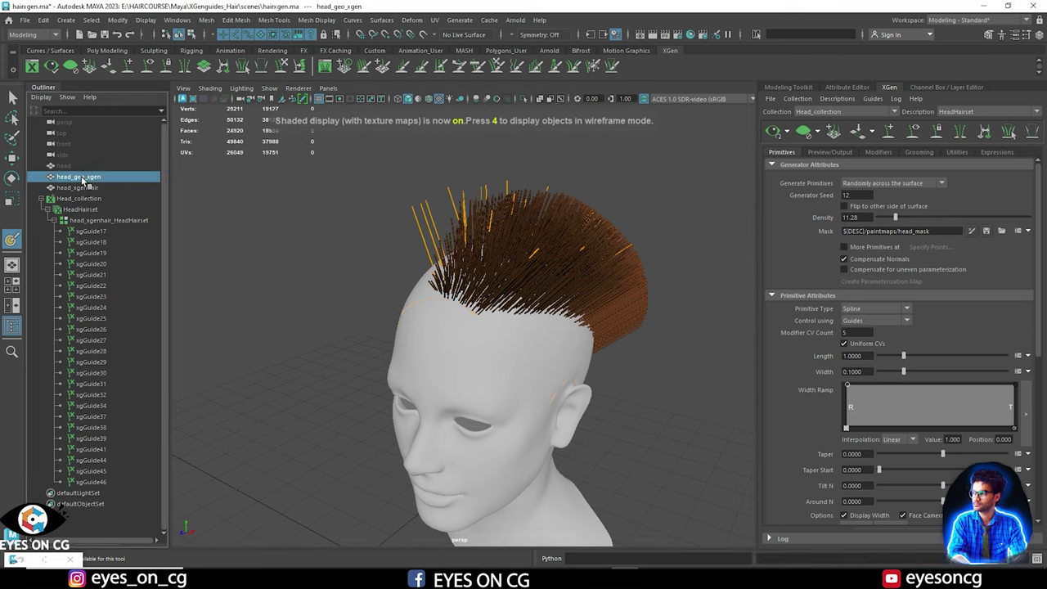
key("ctrl+h")
left_click(82, 187)
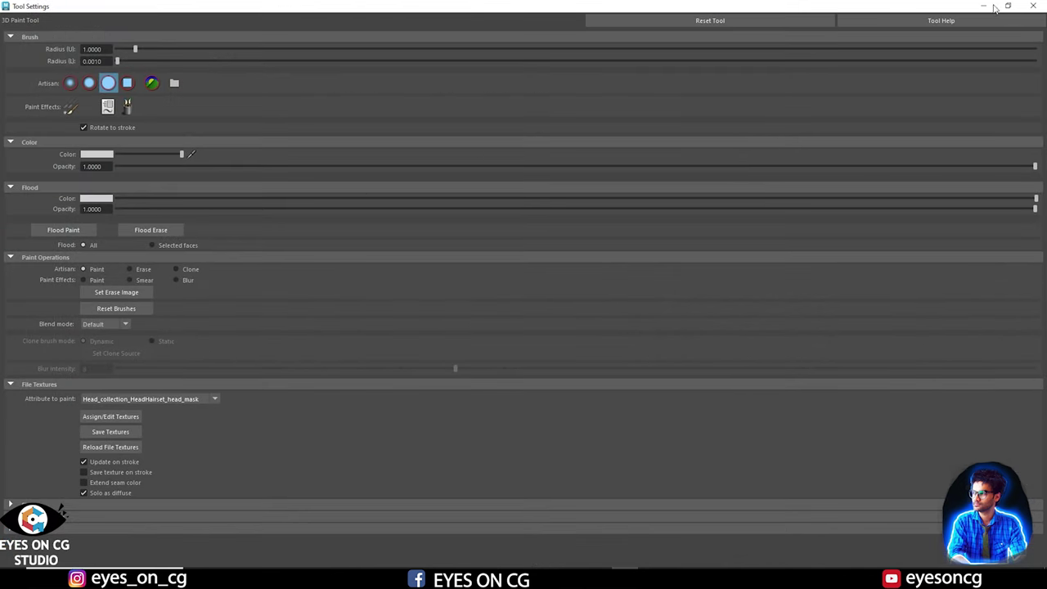
left_click(1008, 6)
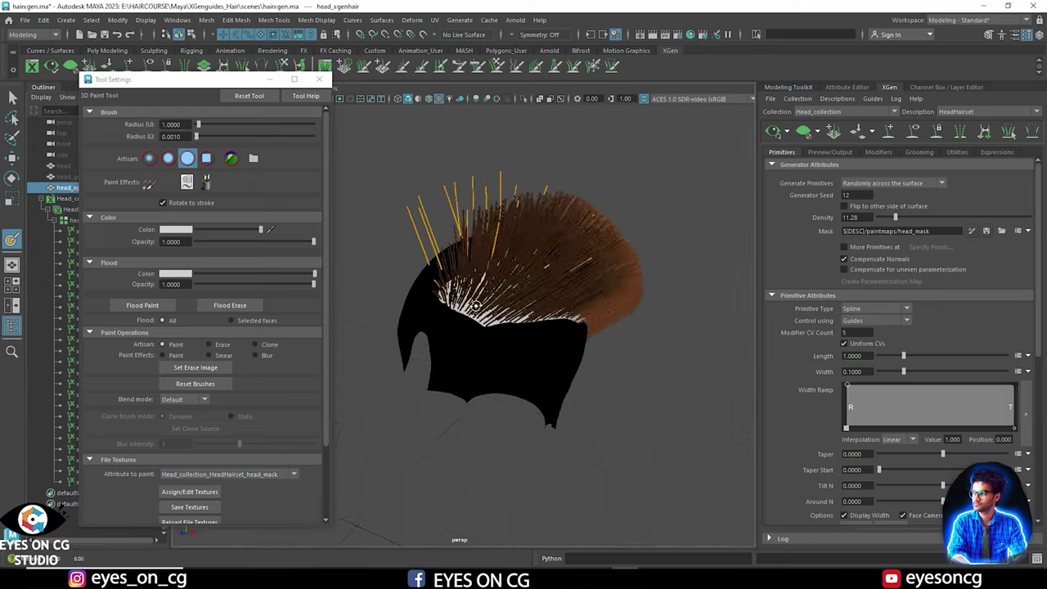
mouse_move(476, 305)
left_mouse_down("alt")
mouse_move(473, 319)
mouse_move(463, 316)
mouse_move(417, 211)
left_mouse_up("alt")
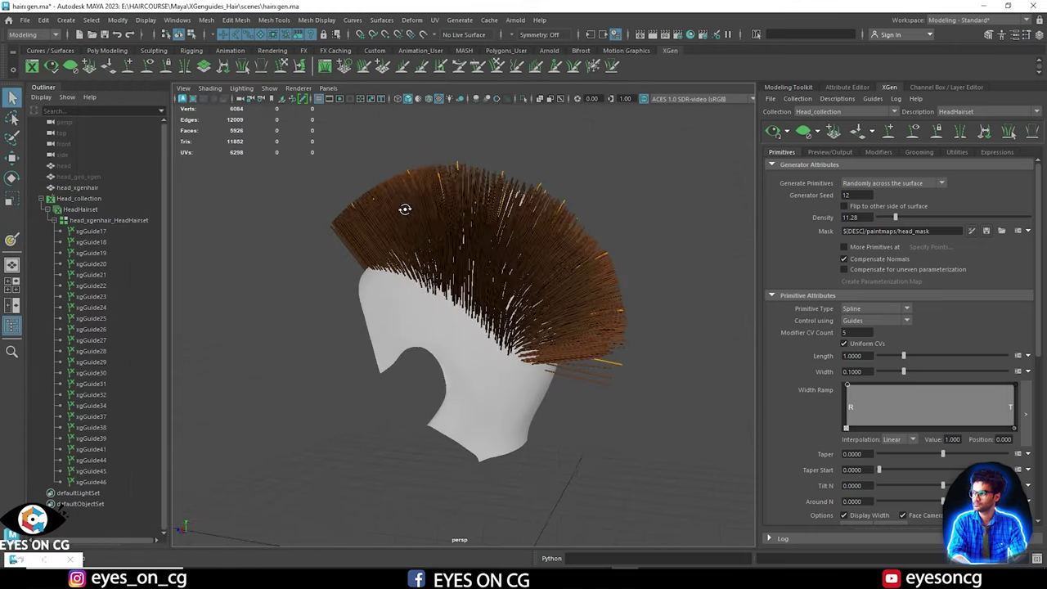
mouse_move(405, 210)
left_mouse_down("alt")
mouse_move(484, 281)
mouse_move(532, 231)
left_mouse_up("alt")
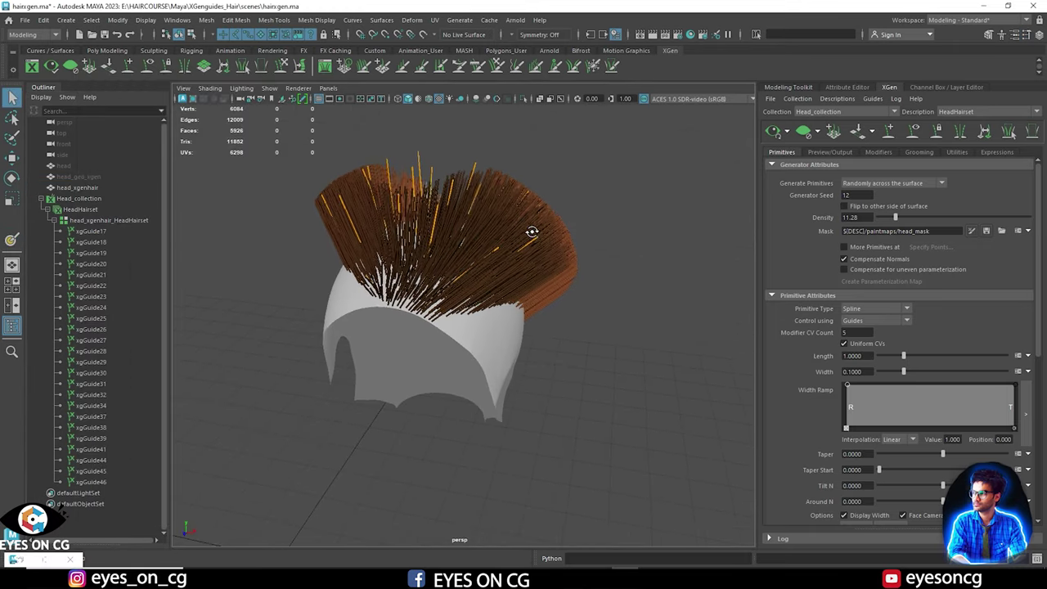
Set the hair primitives' Length to 1.01 and inspect the strands from the front and side.
scroll(806, 333, "down", 1)
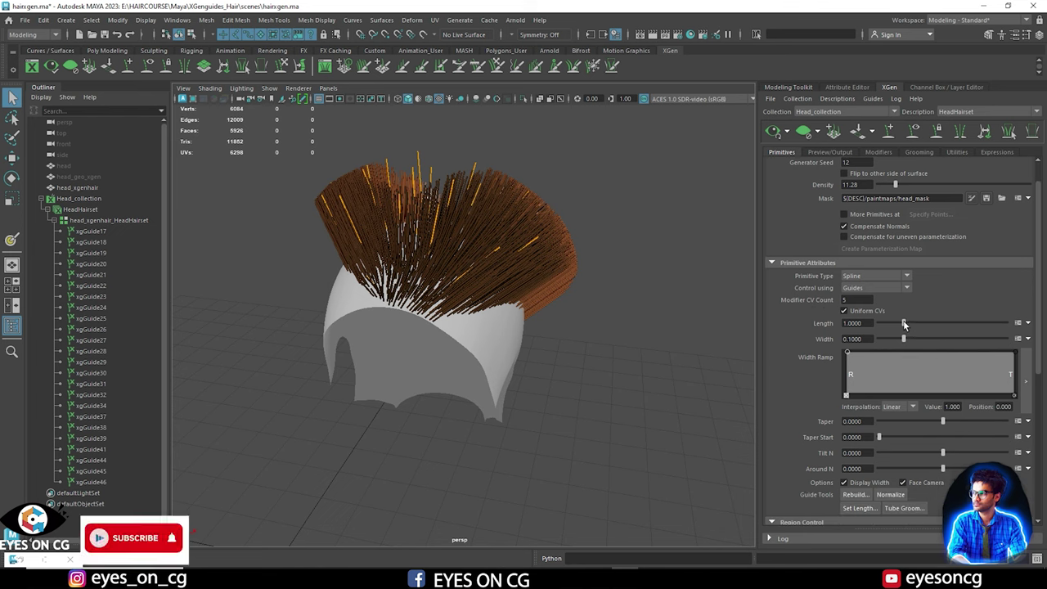
left_click_drag(903, 323, 903, 322)
left_click_drag(721, 345, 762, 349, "alt")
left_click_drag(569, 376, 599, 356, "alt")
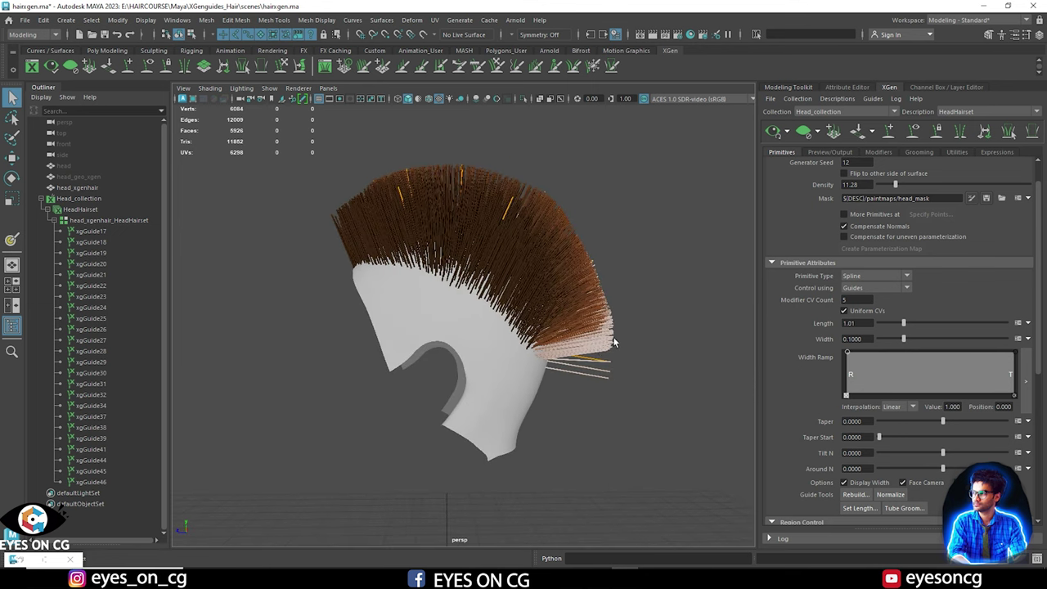
left_click_drag(618, 362, 553, 355, "alt")
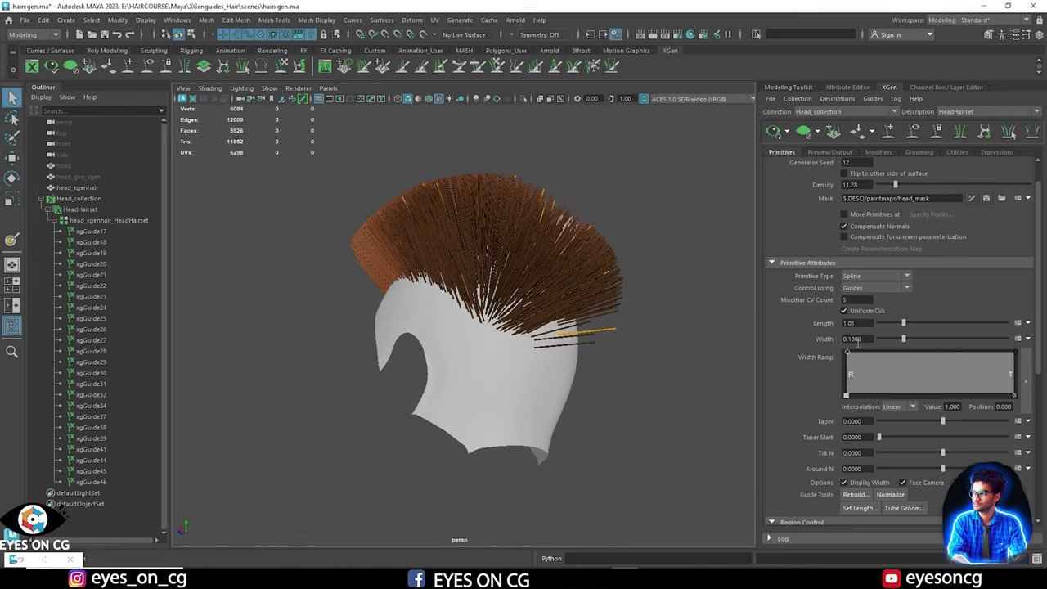
left_click_drag(746, 353, 663, 351, "alt")
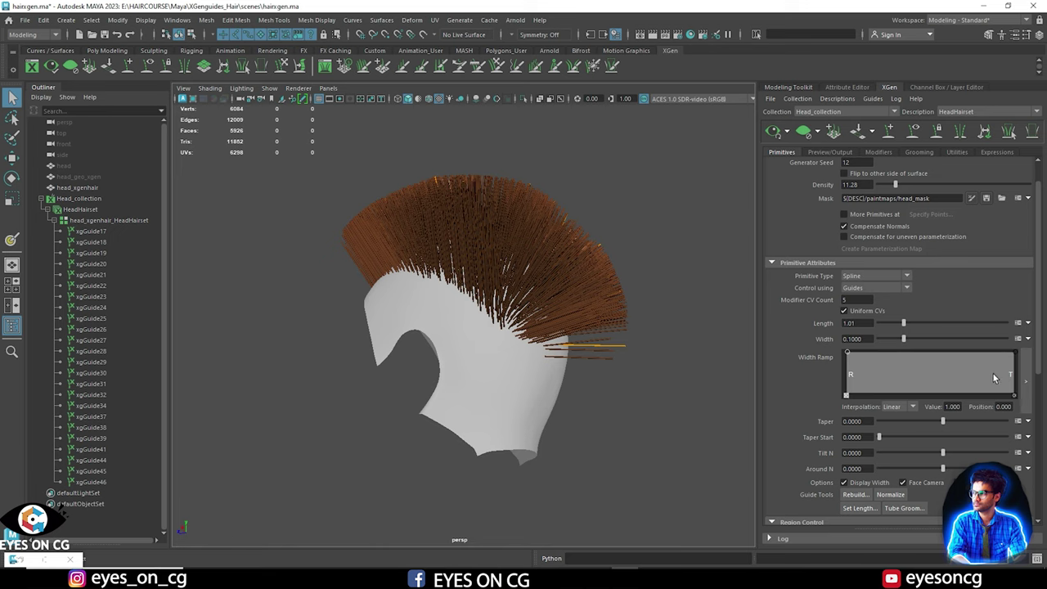
Lower the tip end of the Width Ramp to about 0.13 so the strands narrow from root to tip.
left_click_drag(1015, 354, 1016, 381)
left_click_drag(655, 352, 698, 362, "alt")
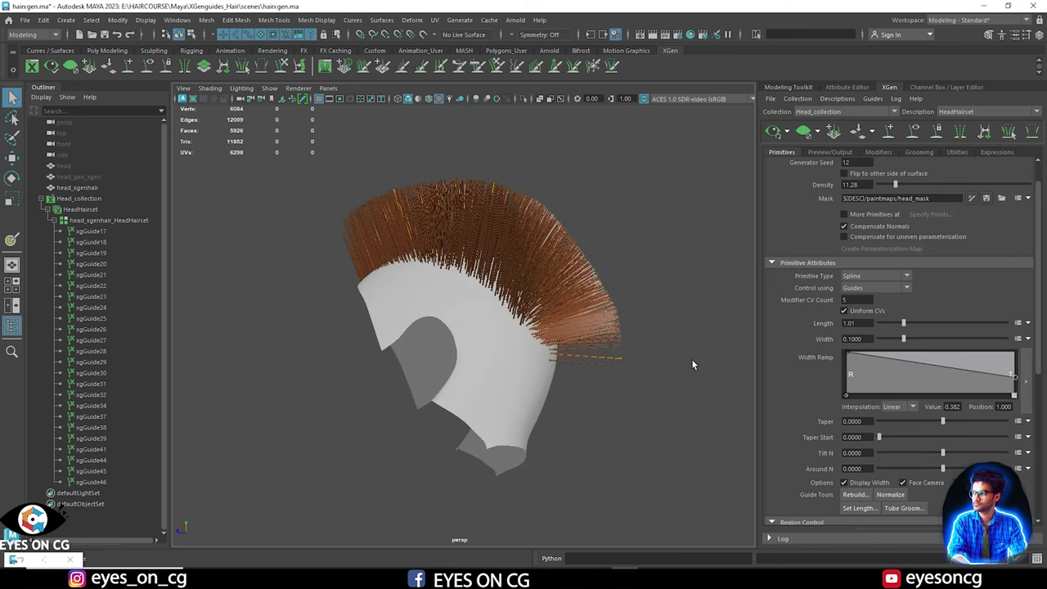
right_click_drag(698, 363, 700, 445, "alt")
left_click_drag(700, 444, 613, 442, "alt")
left_click_drag(1017, 378, 1016, 406)
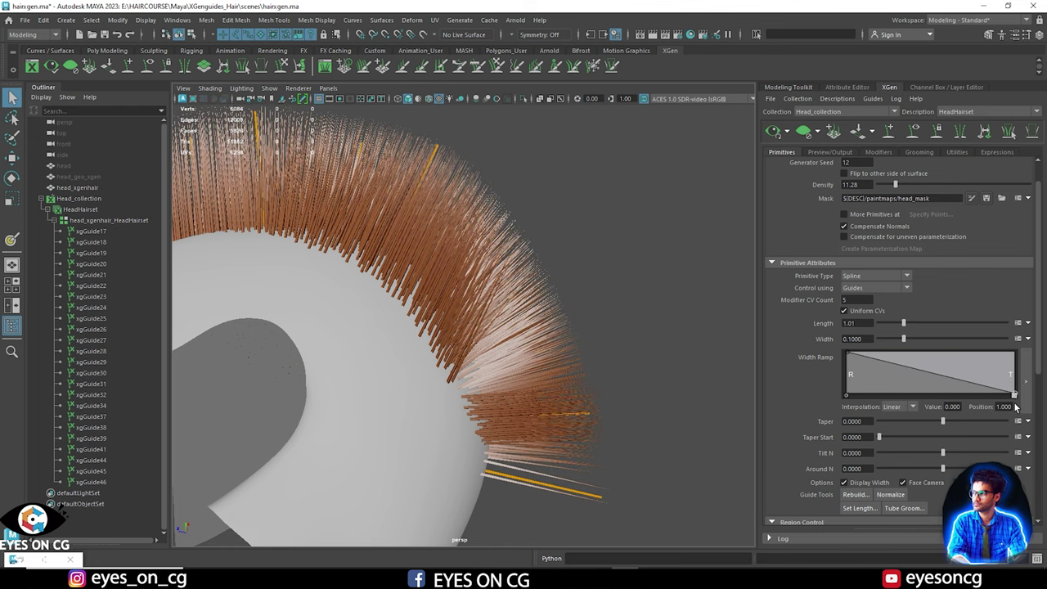
Raise the hair's Taper to 0.235 and inspect the thinned strands up close and from the side.
mouse_move(943, 423)
left_mouse_down()
mouse_move(984, 425)
mouse_move(1015, 390)
mouse_move(974, 423)
mouse_move(947, 425)
mouse_move(958, 423)
left_mouse_up()
left_click_drag(425, 344, 451, 304, "alt")
right_click_drag(451, 303, 524, 327, "alt")
left_click_drag(524, 327, 574, 391, "alt")
right_click_drag(552, 377, 458, 368, "alt")
left_click_drag(459, 369, 573, 385, "alt")
Activate guide sculpting and bend the guides on one side of the scalp outward and down over the head.
scroll(796, 397, "down", 3)
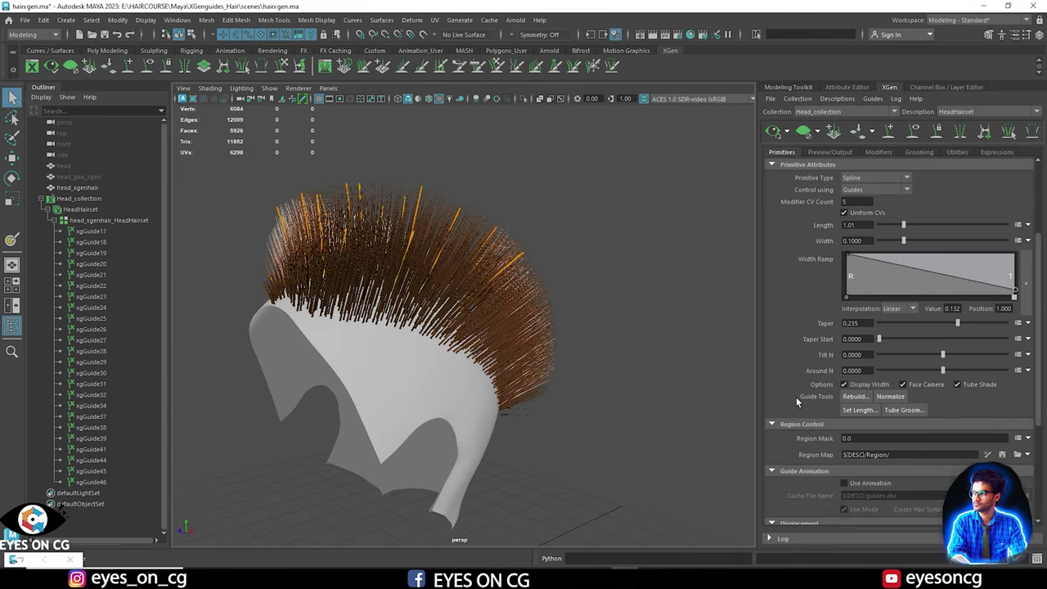
scroll(806, 393, "down", 1)
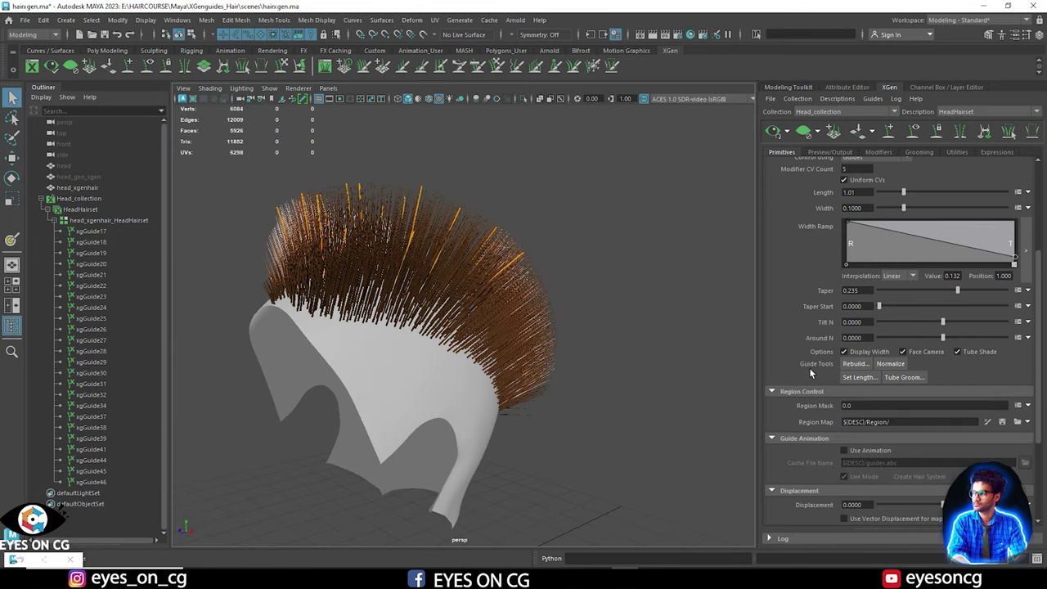
scroll(819, 379, "down", 1)
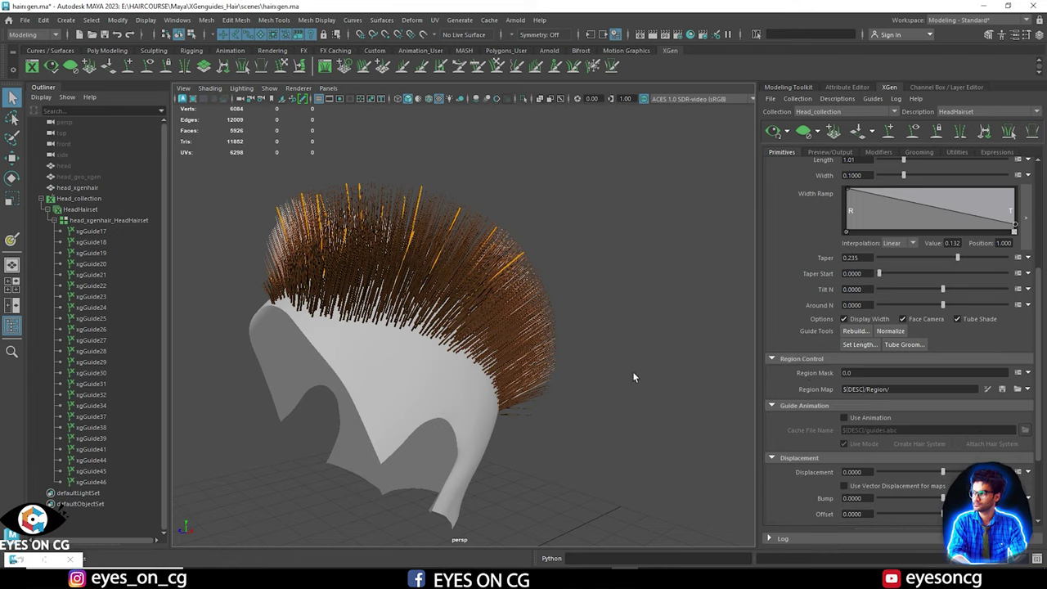
left_click_drag(632, 377, 532, 365, "alt")
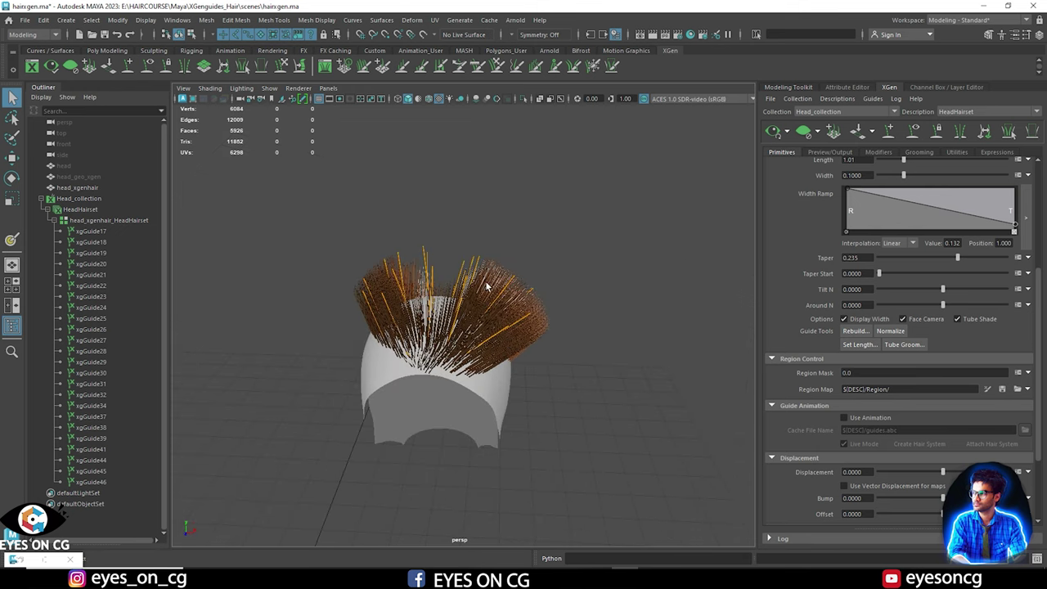
key("y")
mouse_move(413, 288)
left_mouse_down("alt")
mouse_move(418, 183)
mouse_move(516, 319)
left_mouse_up("alt")
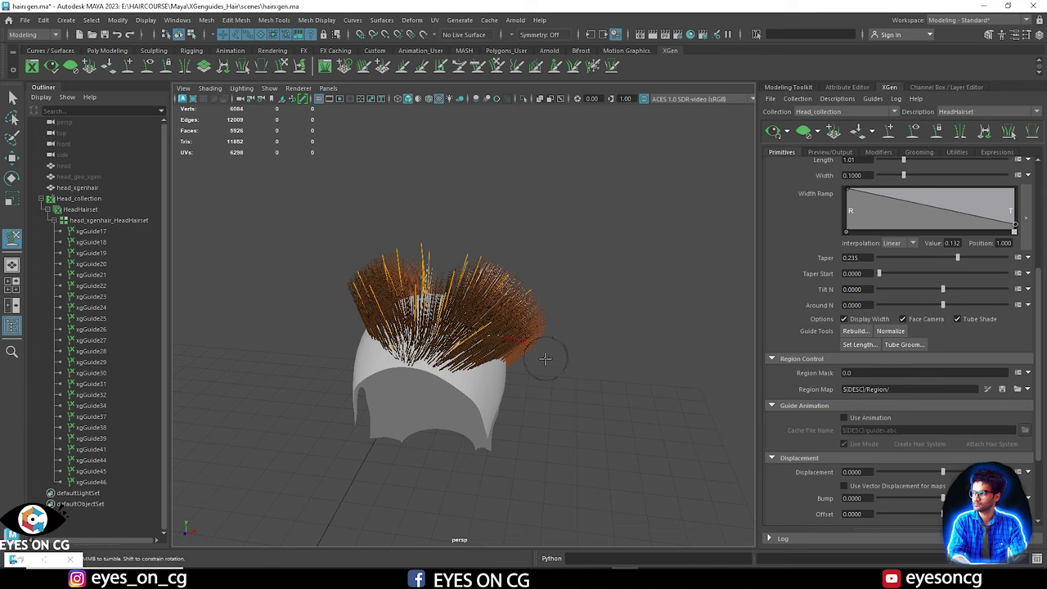
left_click_drag(549, 363, 533, 286, "alt")
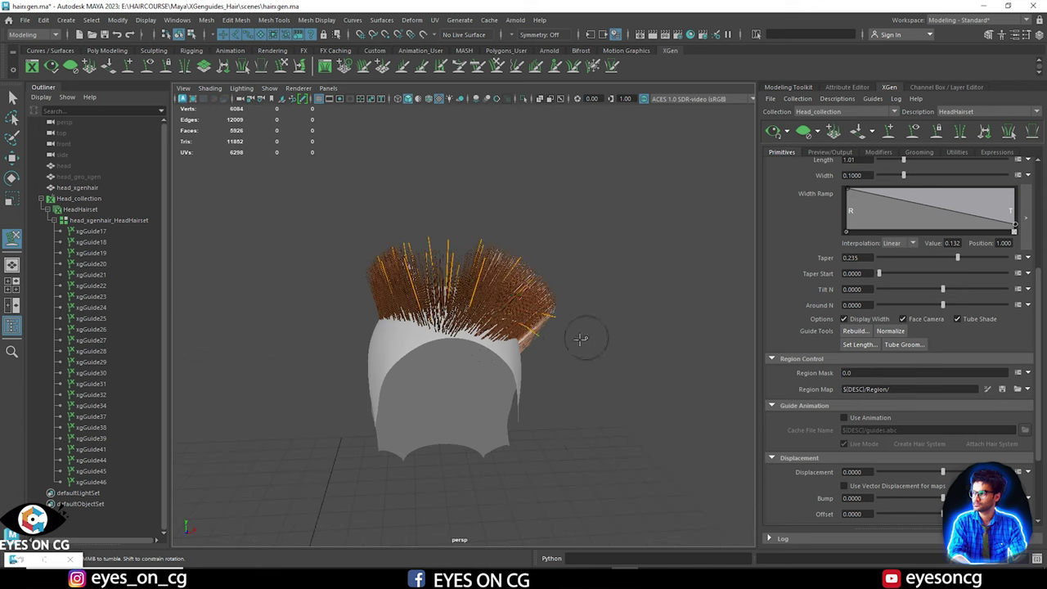
left_click_drag(577, 339, 528, 307, "alt")
left_click_drag(560, 373, 487, 258, "alt")
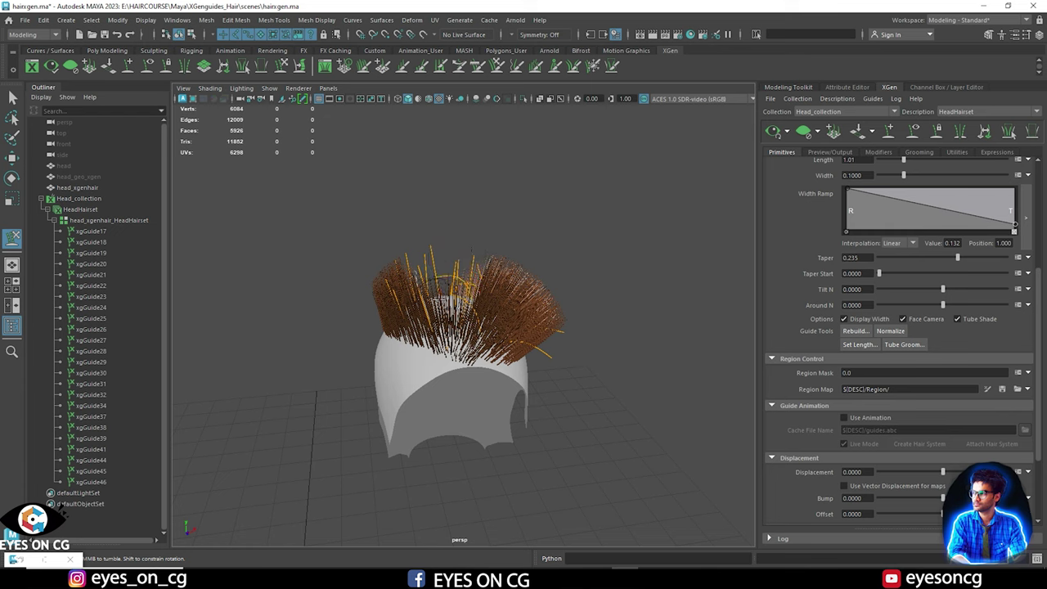
left_click_drag(599, 296, 538, 217, "alt")
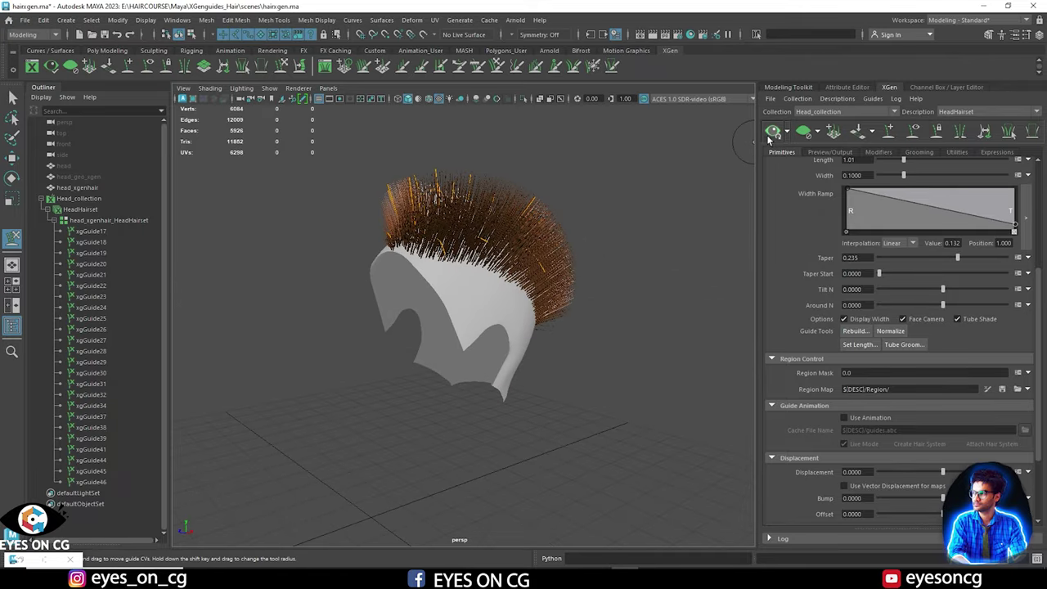
Bend the upright guides on the opposite side of the parting outward and refresh the hair preview.
mouse_move(685, 169)
left_mouse_down("alt")
mouse_move(629, 226)
mouse_move(650, 323)
mouse_move(568, 338)
mouse_move(498, 169)
mouse_move(339, 198)
left_mouse_up("alt")
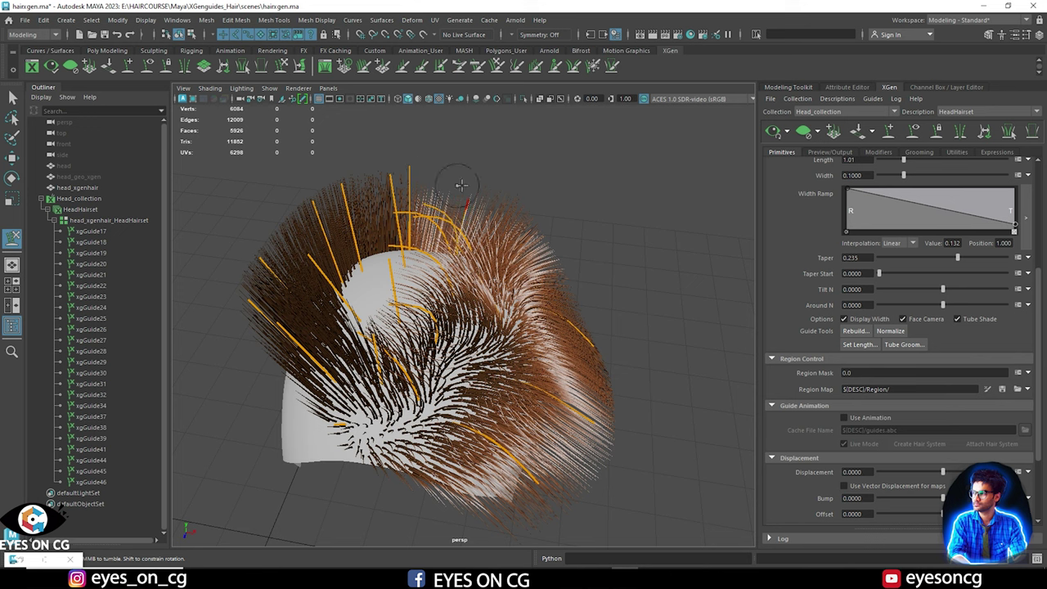
left_click_drag(530, 251, 437, 192, "alt")
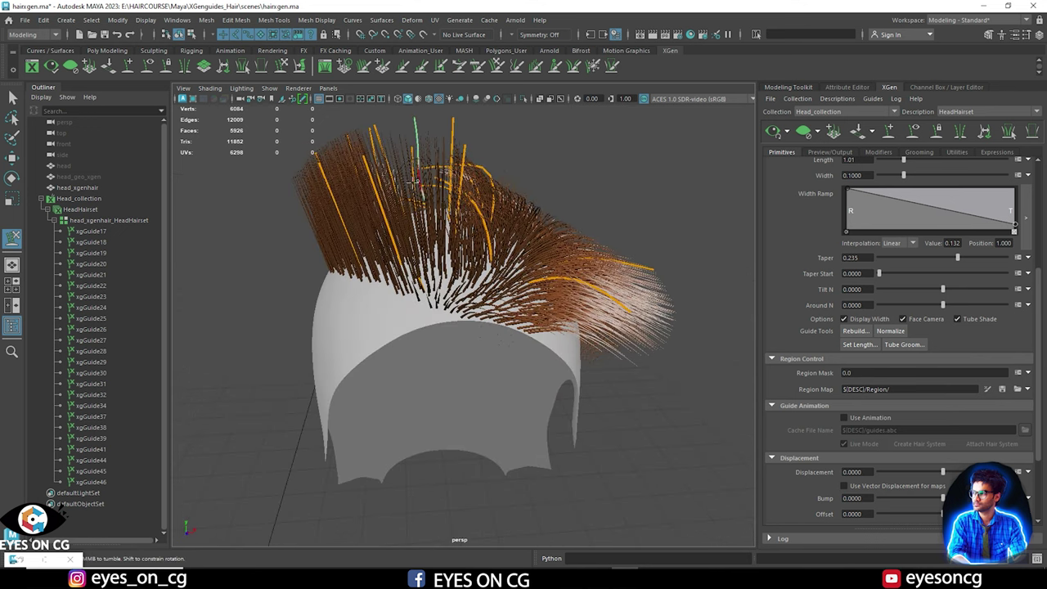
mouse_move(462, 143)
left_mouse_down()
mouse_move(379, 169)
mouse_move(339, 198)
mouse_move(419, 115)
mouse_move(259, 192)
left_mouse_up()
mouse_move(414, 115)
left_mouse_down()
mouse_move(326, 139)
mouse_move(249, 216)
left_mouse_up()
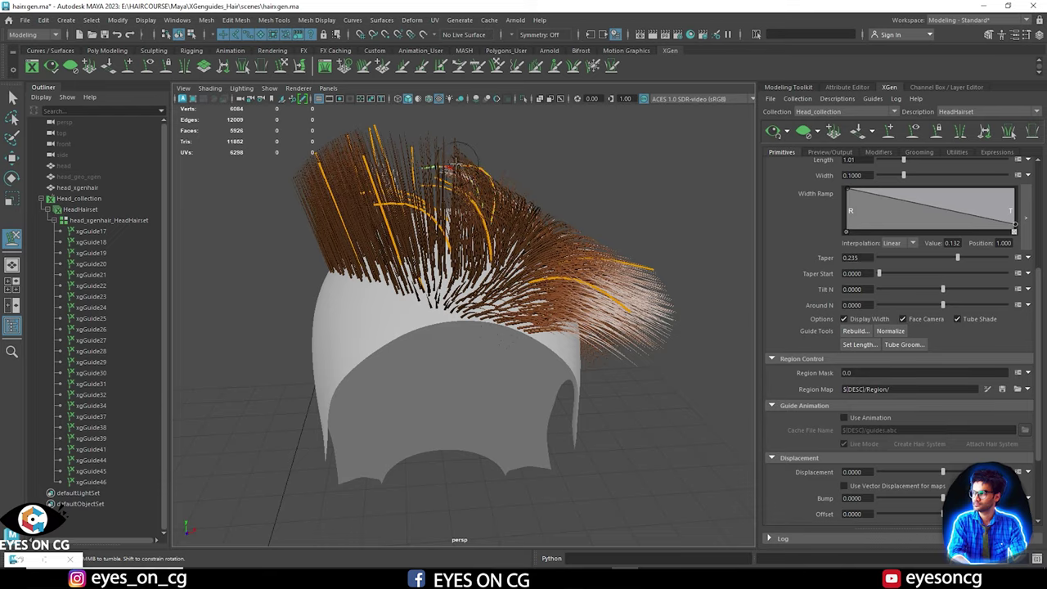
left_click(771, 133)
Sculpt the remaining straight guides down over the opposite side of the head, checking the parting from above and front.
left_click_drag(579, 185, 576, 212, "alt")
middle_click_drag(576, 212, 601, 157, "alt")
left_click_drag(600, 157, 185, 335, "alt")
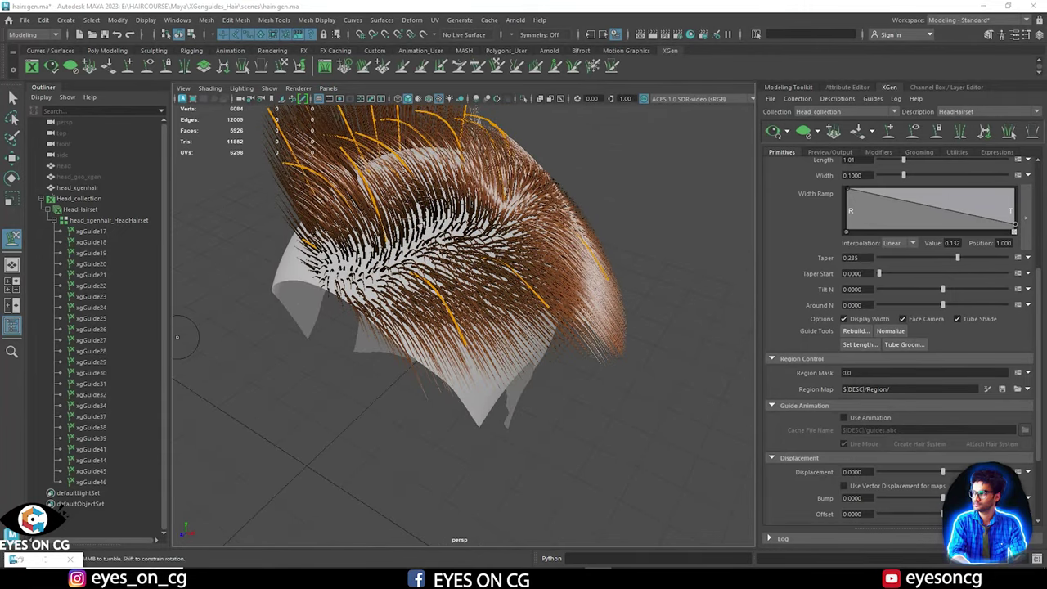
left_click_drag(292, 351, 456, 366, "alt")
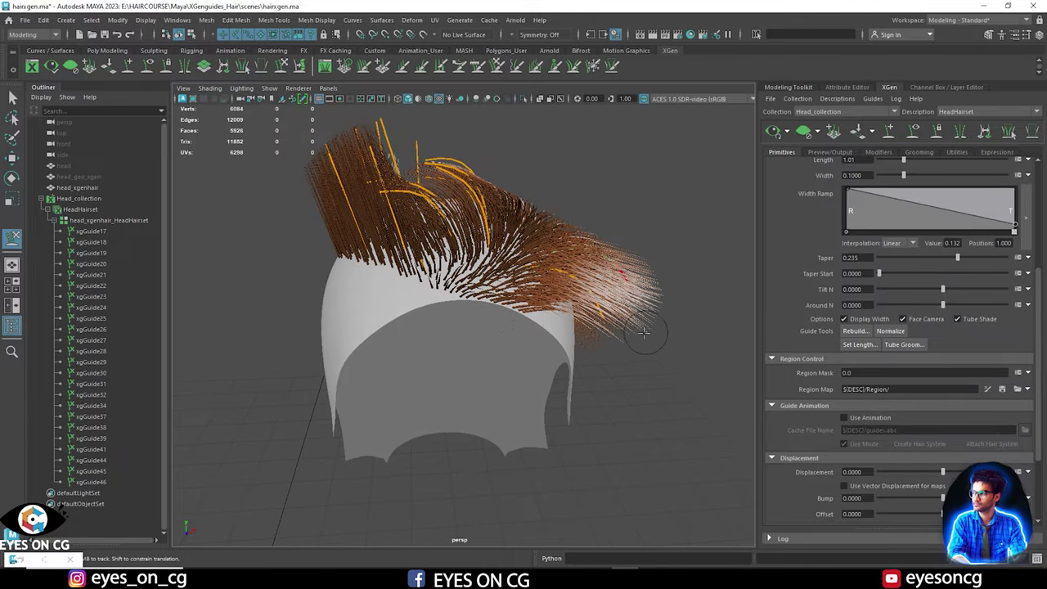
left_click_drag(633, 327, 369, 319, "alt")
Select head_xgenhair, start painting its Region Map on a red base, and undo the black test stroke across the parting.
key("q")
left_click(306, 310)
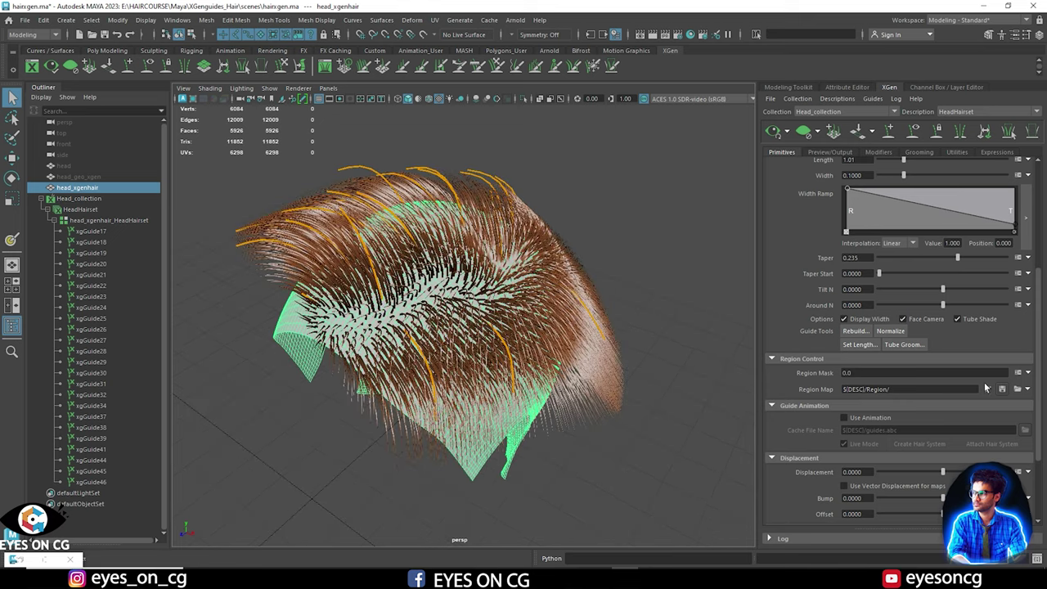
left_click(987, 390)
mouse_move(465, 358)
left_mouse_down("alt")
mouse_move(451, 376)
mouse_move(496, 348)
mouse_move(448, 337)
left_mouse_up("alt")
key("ctrl+z")
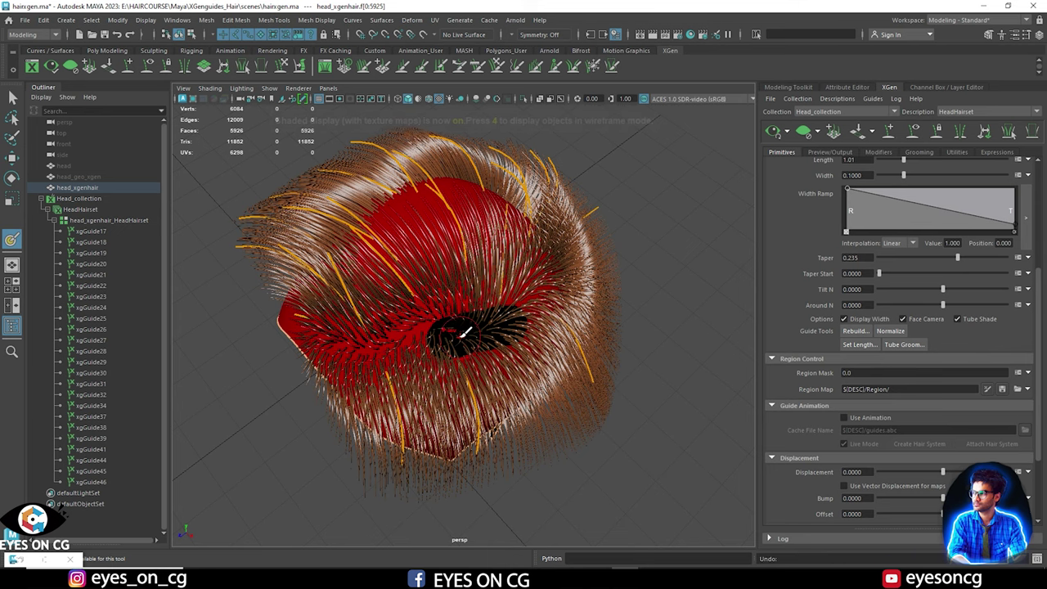
key("ctrl+z")
Set the 3D paint brush colour to pure green and minimize the paint tool settings.
left_click(48, 561)
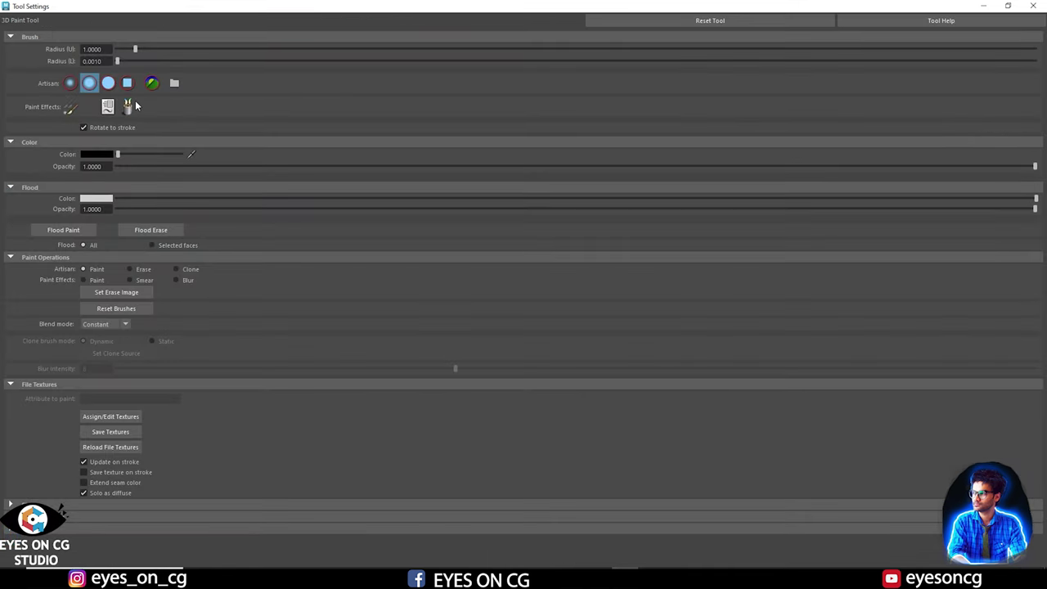
left_click(98, 155)
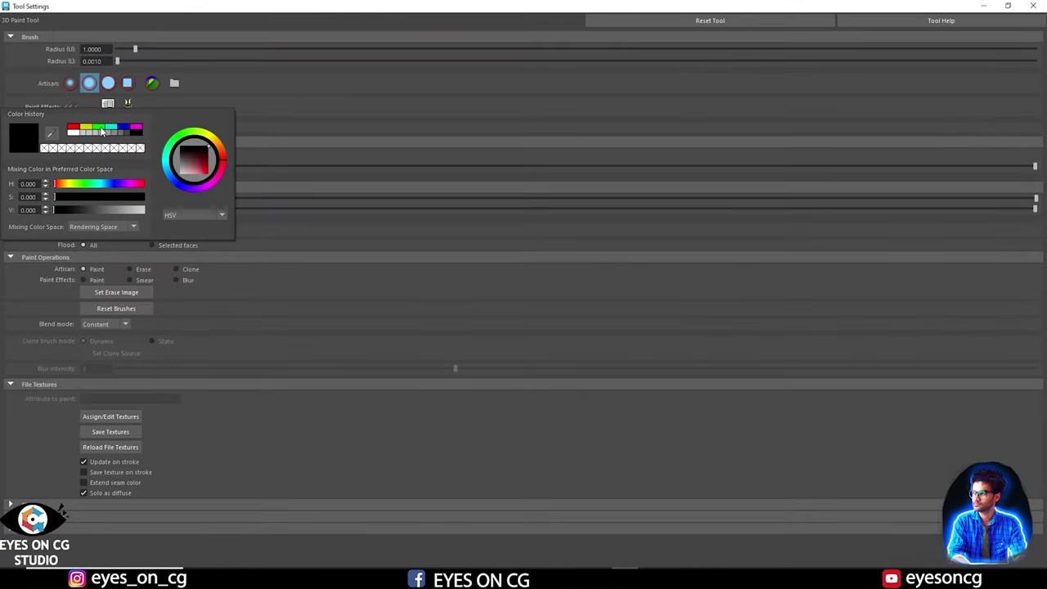
key("Escape")
left_click(95, 155)
left_click(101, 122)
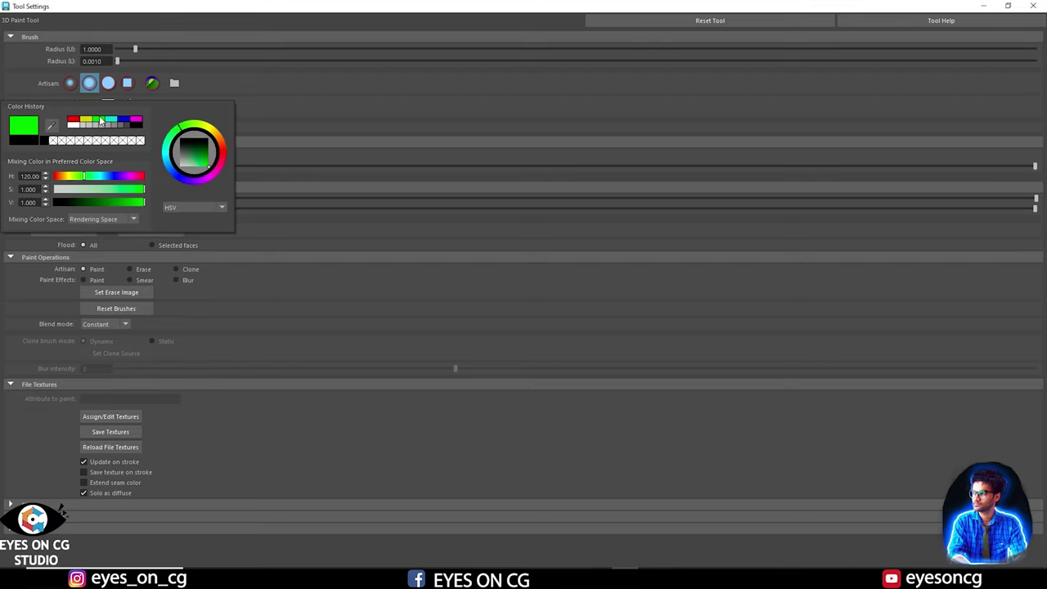
left_click(983, 5)
Paint a green strip on the region map along the parting, from the back of the scalp to the front hairline.
left_click_drag(532, 254, 470, 310, "alt")
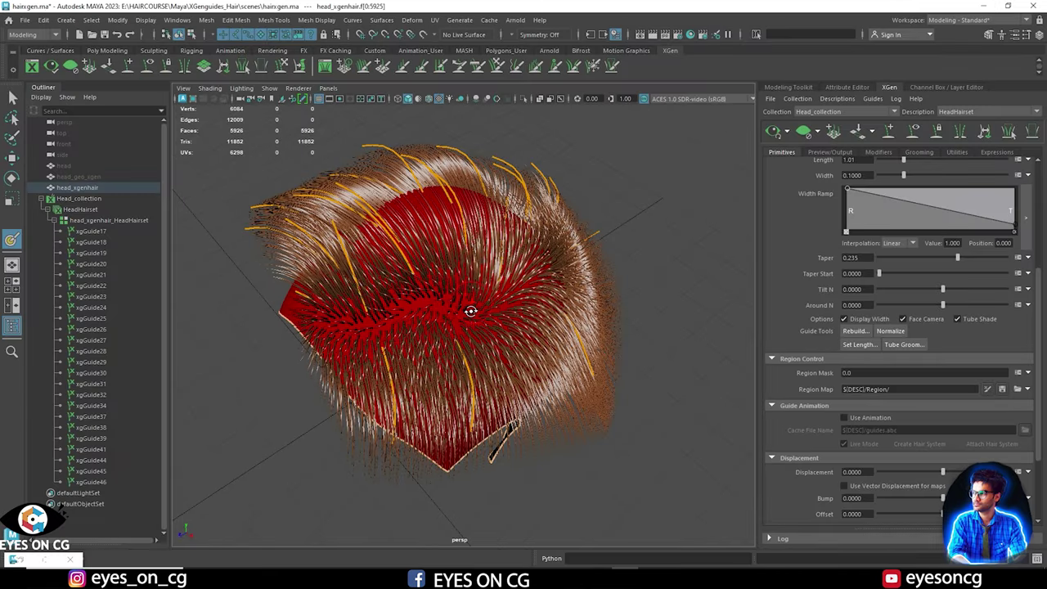
left_click_drag(551, 286, 315, 347)
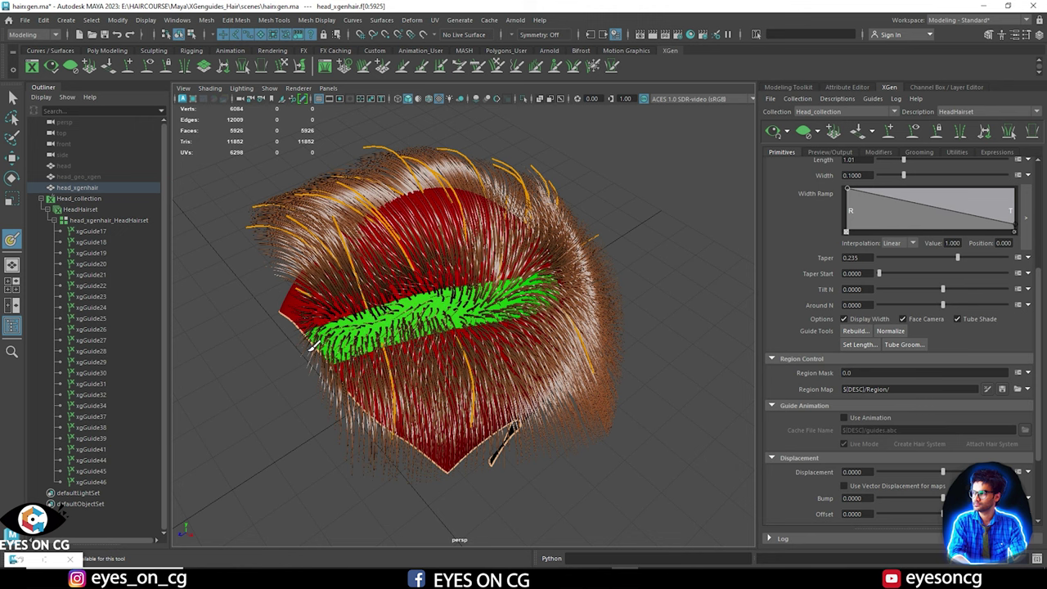
left_click_drag(509, 261, 526, 275, "alt")
Save the painted region map and set the Region Mask to 1.
left_click_drag(759, 392, 772, 431, "alt")
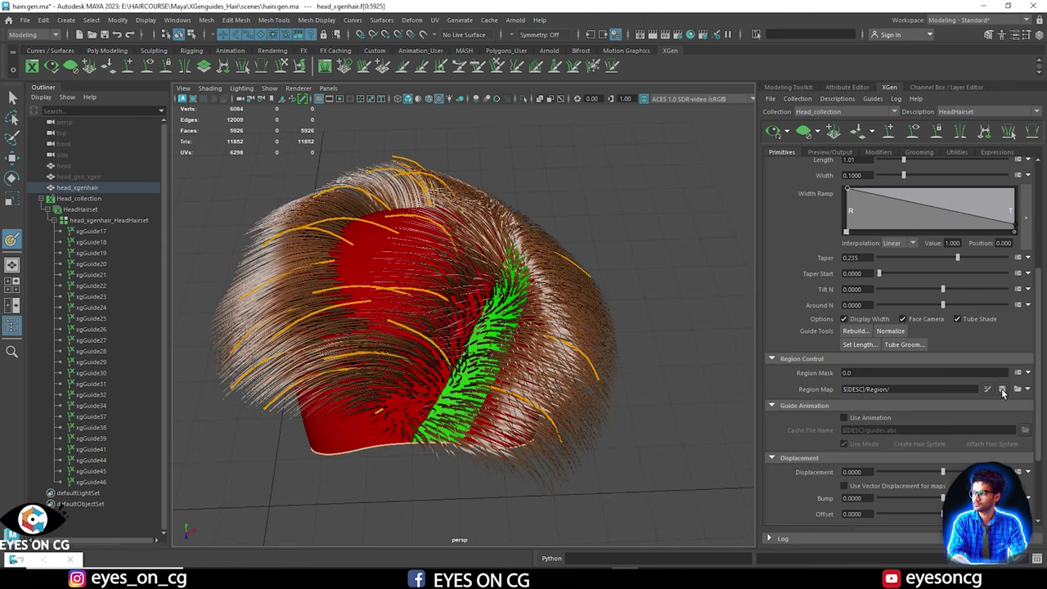
left_click(878, 374)
key("Return")
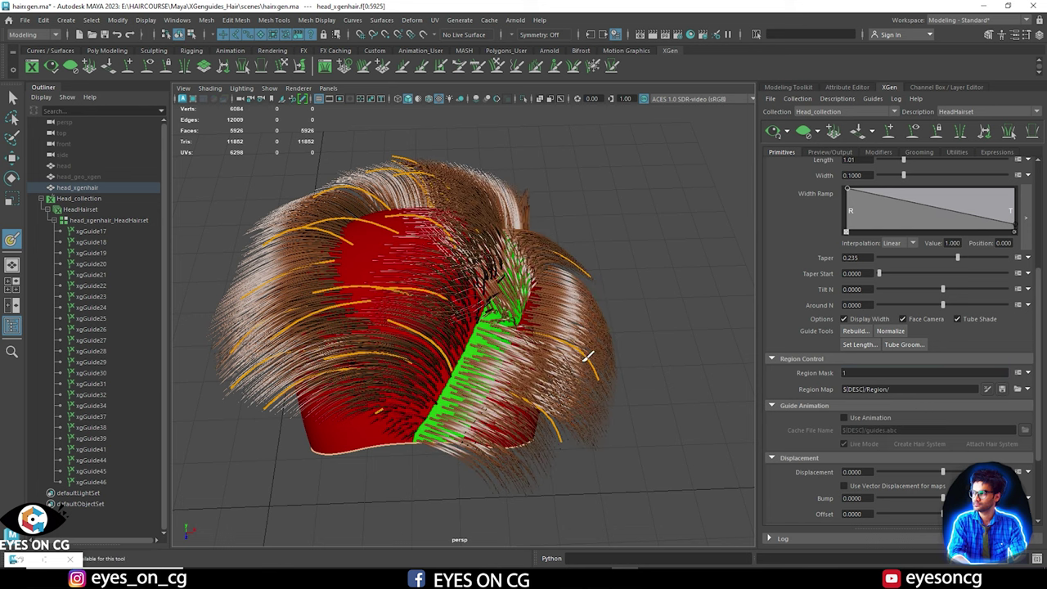
Leave the 3D paint tool, lower the preview percent to about 88 and set the output renderer to Arnold Renderer.
left_click_drag(564, 311, 474, 286, "alt")
left_click_drag(484, 325, 510, 276, "alt")
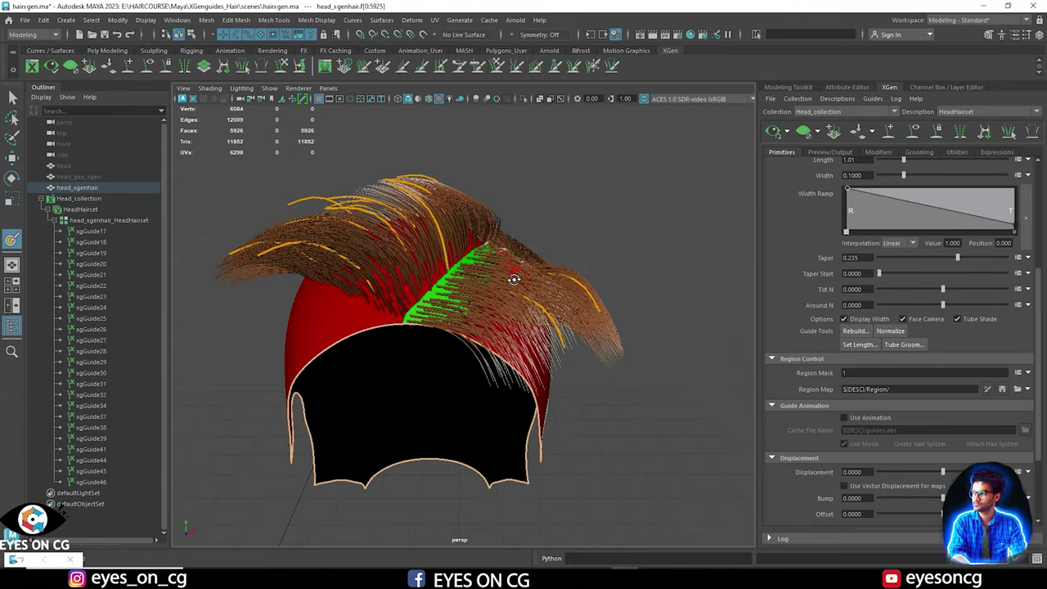
left_click_drag(603, 311, 528, 312, "alt")
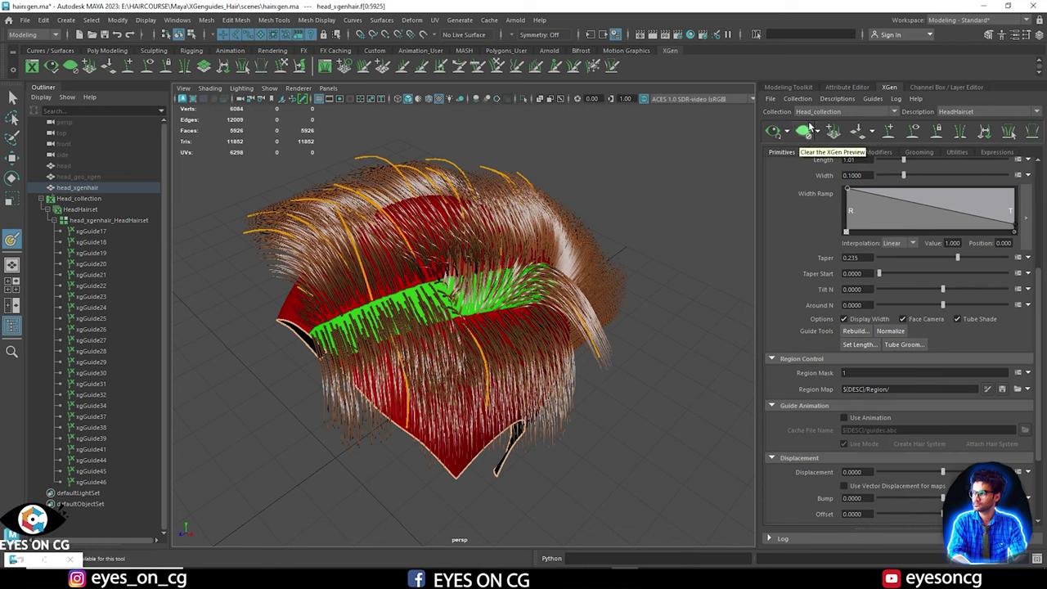
left_click(825, 153)
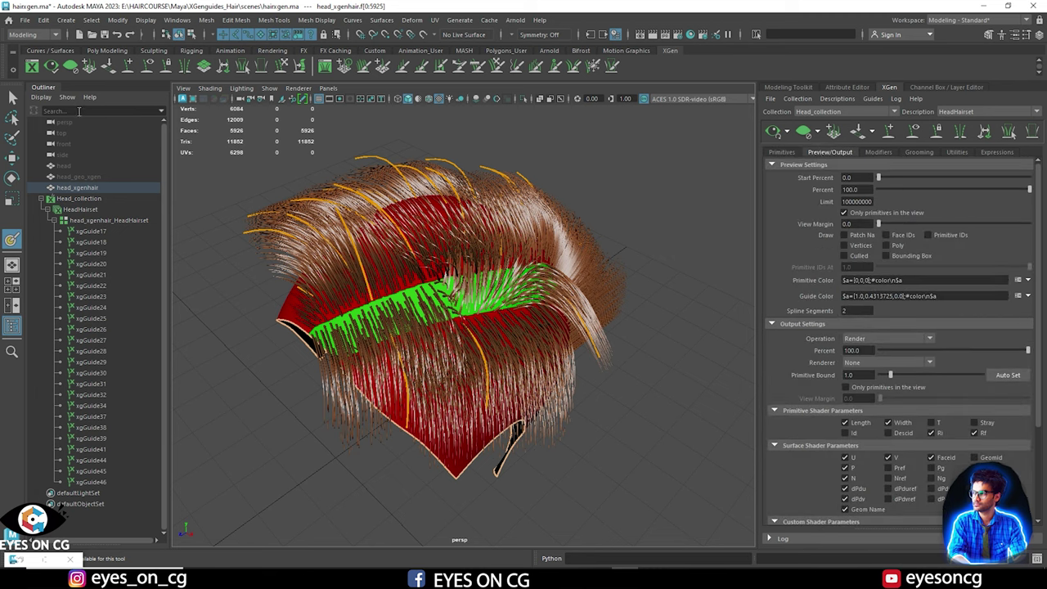
left_click(14, 99)
left_click_drag(594, 313, 553, 335, "alt")
left_click_drag(459, 318, 545, 330, "alt")
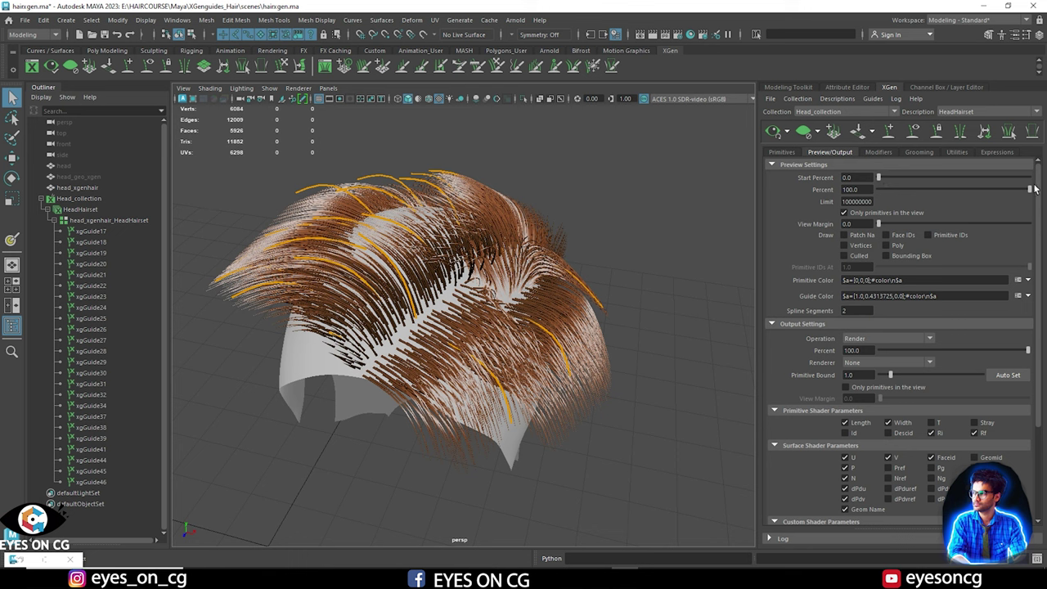
left_click_drag(1030, 190, 1012, 190)
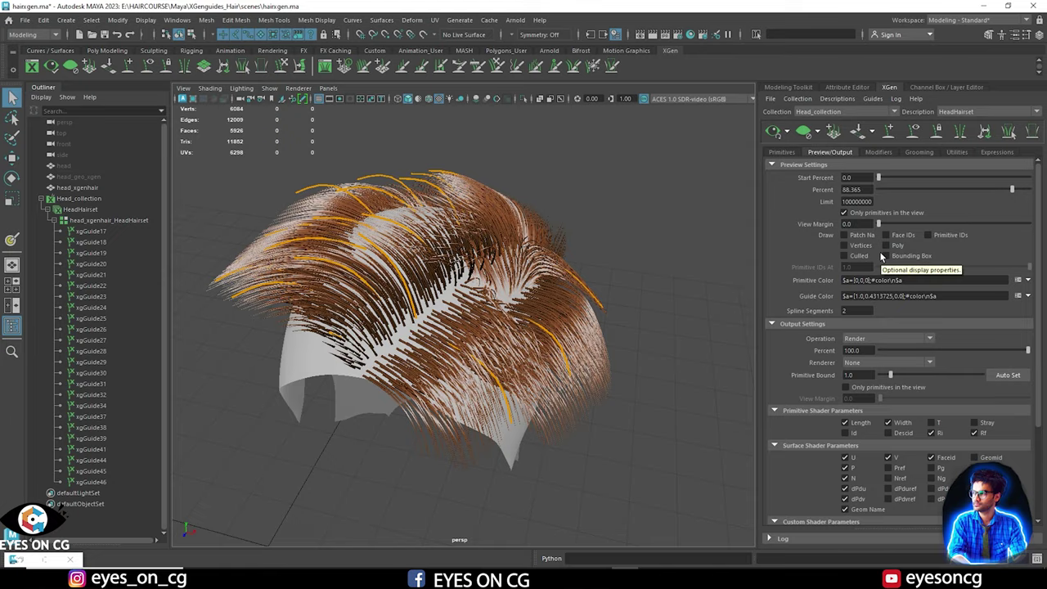
scroll(623, 288, "up", 6)
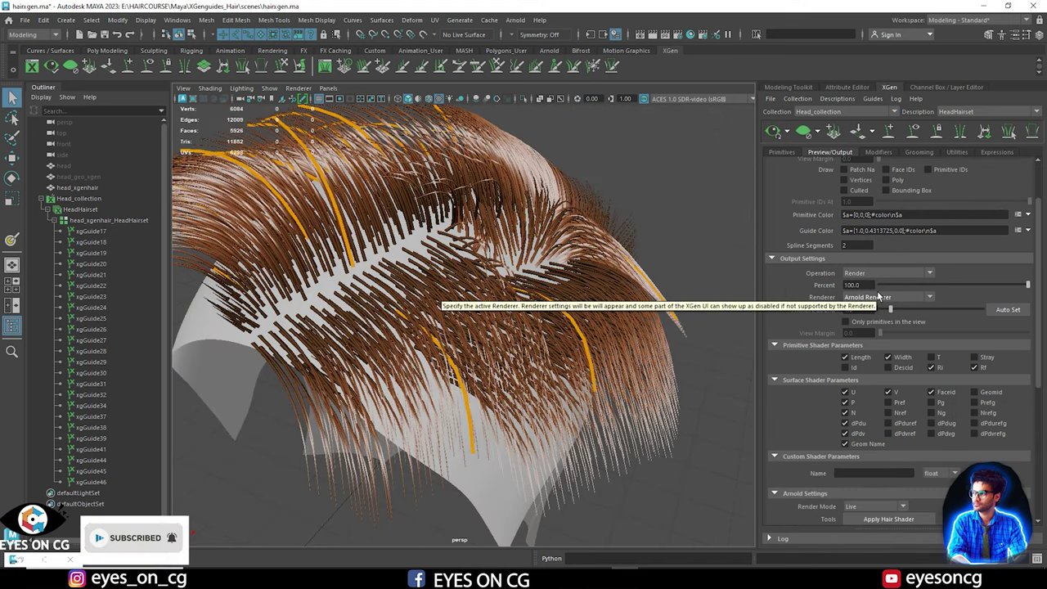
Show the description's modifier list and examine the parted hair from the front and both sides.
left_click(878, 152)
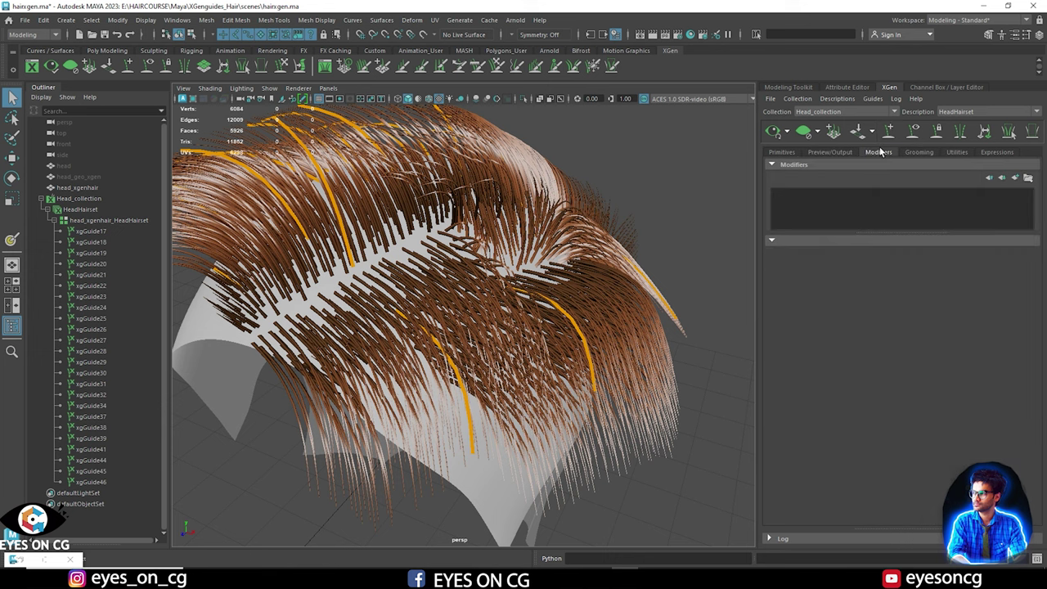
scroll(619, 261, "down", 4)
left_click_drag(617, 283, 579, 247, "alt")
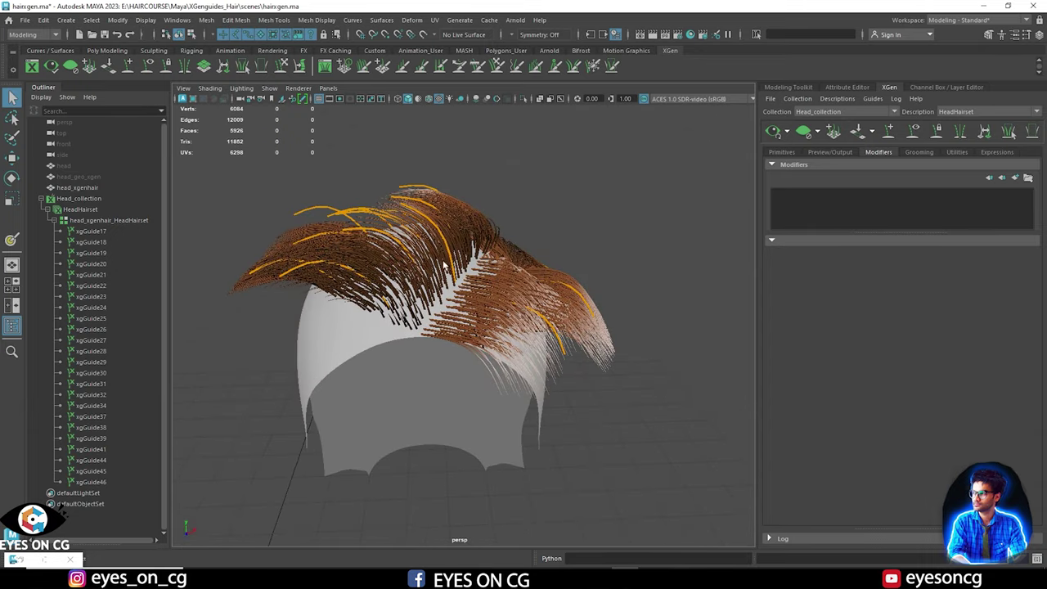
left_click_drag(372, 222, 455, 268, "alt")
left_click_drag(539, 330, 439, 282, "alt")
left_click_drag(331, 246, 360, 237, "alt")
left_click_drag(492, 265, 529, 250, "alt")
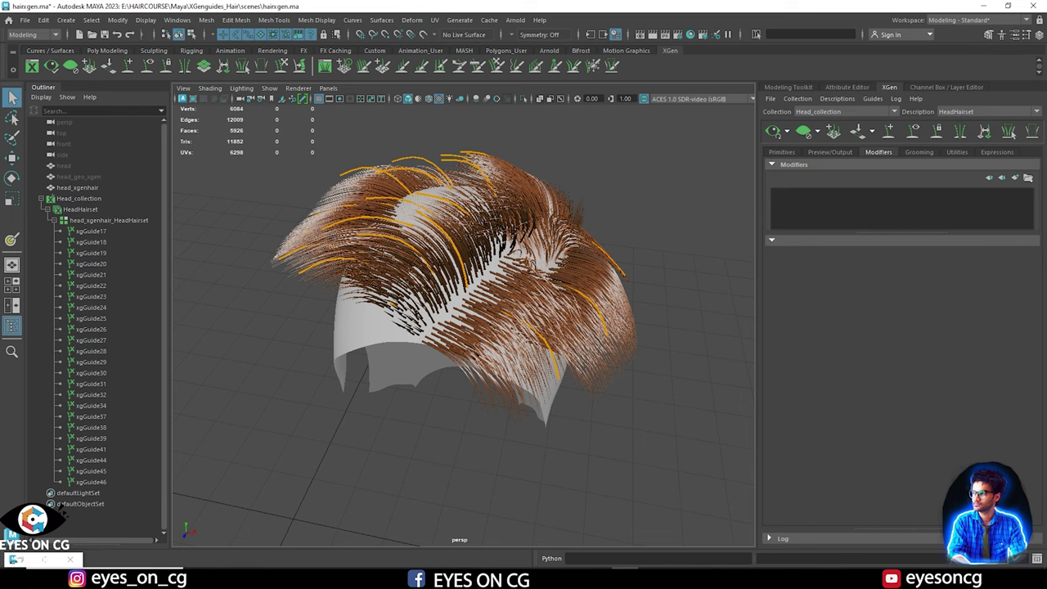
left_click_drag(529, 250, 556, 229, "alt")
Delete all existing hair guides, xgGuide17 through xgGuide46.
left_click(91, 231)
left_click(67, 482, "shift")
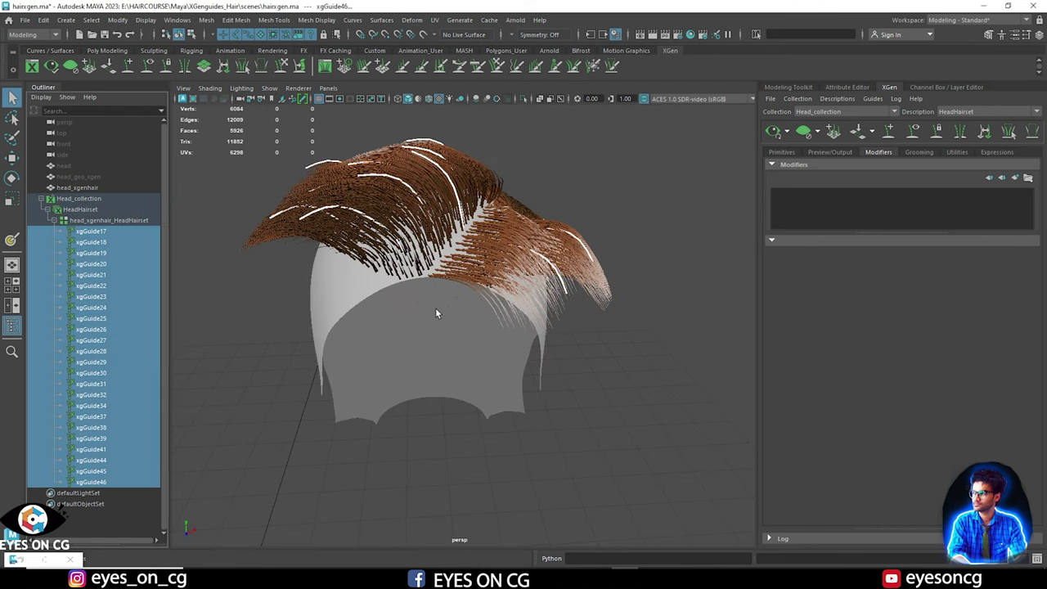
left_click_drag(437, 314, 459, 272, "alt")
key("Delete")
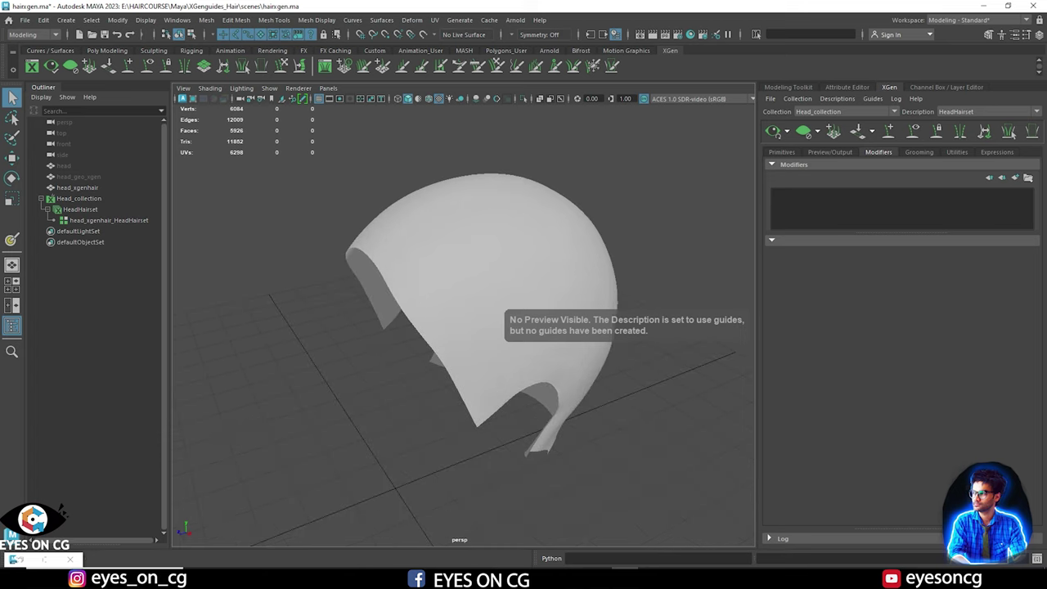
Add a row of new guides over the top of the scalp, from the front hairline toward the back.
left_click(889, 131)
left_click_drag(476, 221, 381, 340, "alt")
left_click(402, 336)
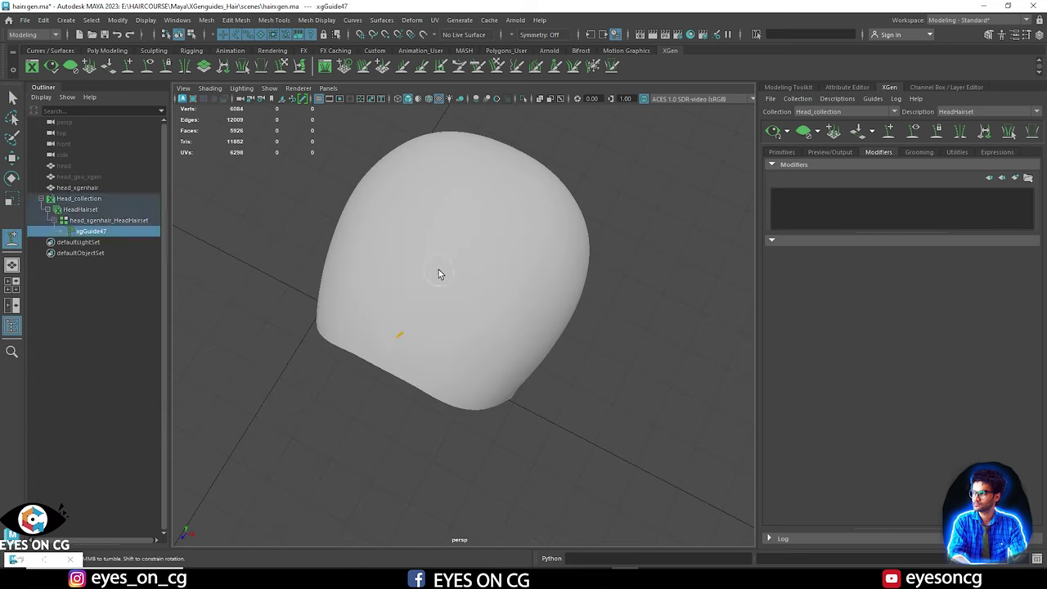
left_click(439, 273)
left_click_drag(439, 273, 586, 287, "alt")
left_click(531, 192)
left_click(620, 331)
left_click(564, 315)
left_click(564, 415)
Add more guides down the side of the scalp to cover the rest of the hair area.
left_click_drag(563, 415, 471, 250, "alt")
left_click(470, 250)
left_click(546, 221)
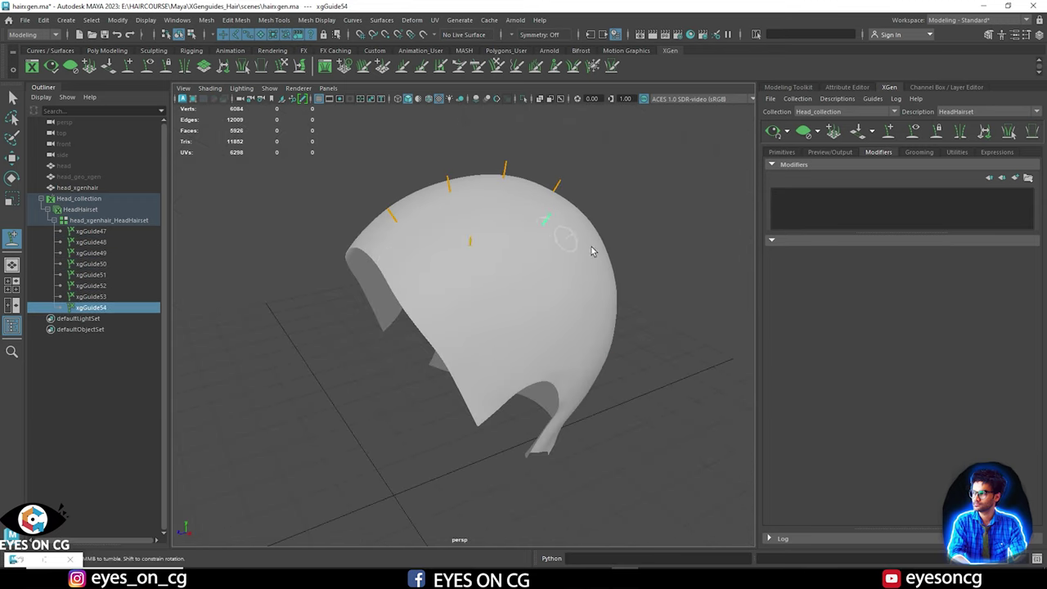
left_click_drag(559, 240, 551, 275, "alt")
left_click(552, 276)
left_click(576, 363)
left_click_drag(505, 360, 535, 353, "alt")
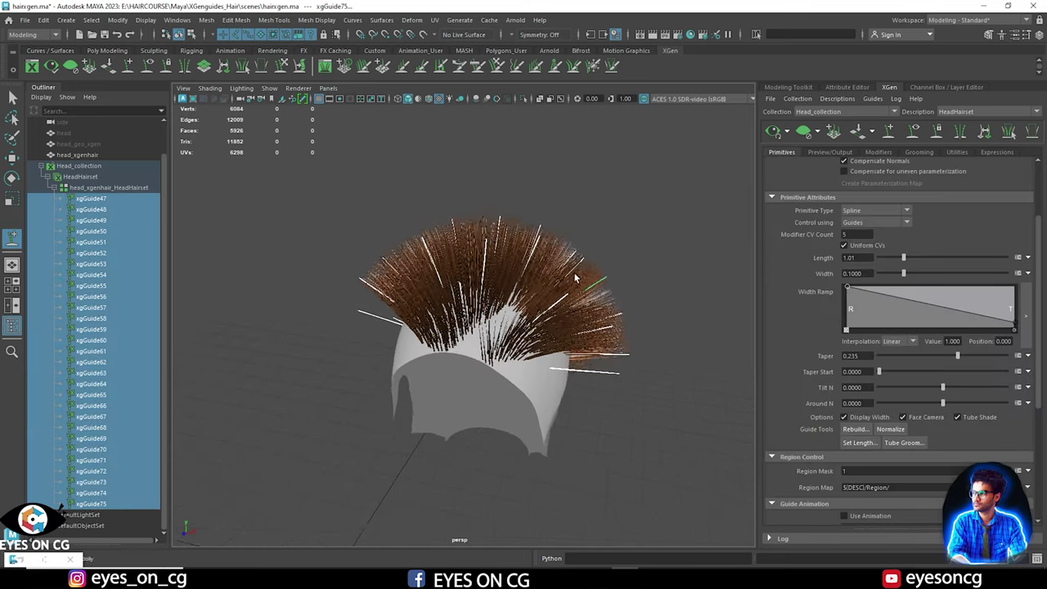
Add Clumping, Noise and Cut modifiers to the HeadHairset description.
middle_click_drag(646, 315, 555, 233, "alt")
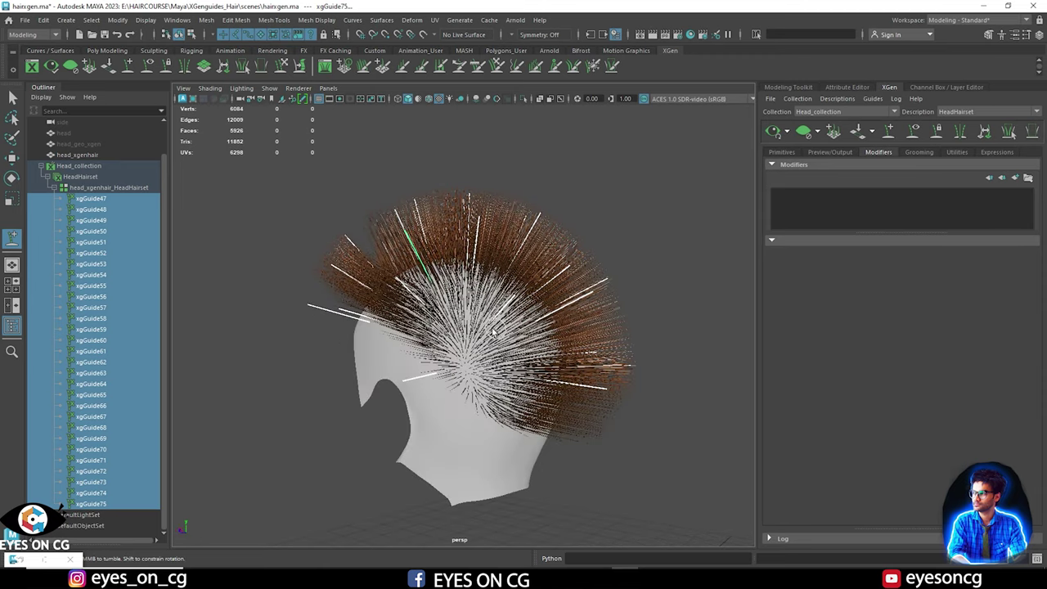
left_click(1015, 179)
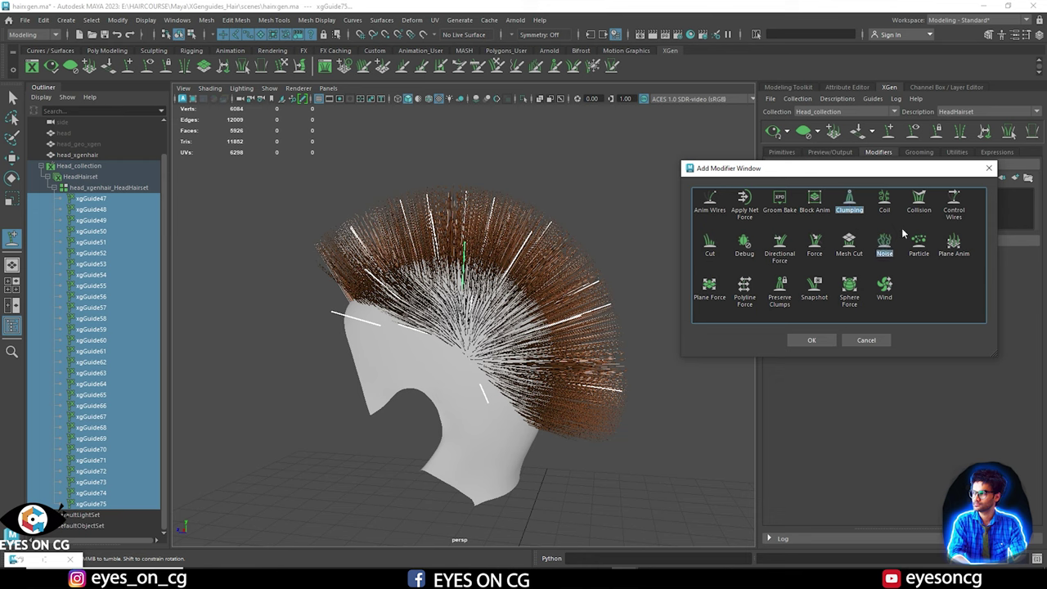
left_click(708, 245, "ctrl")
left_click(811, 340)
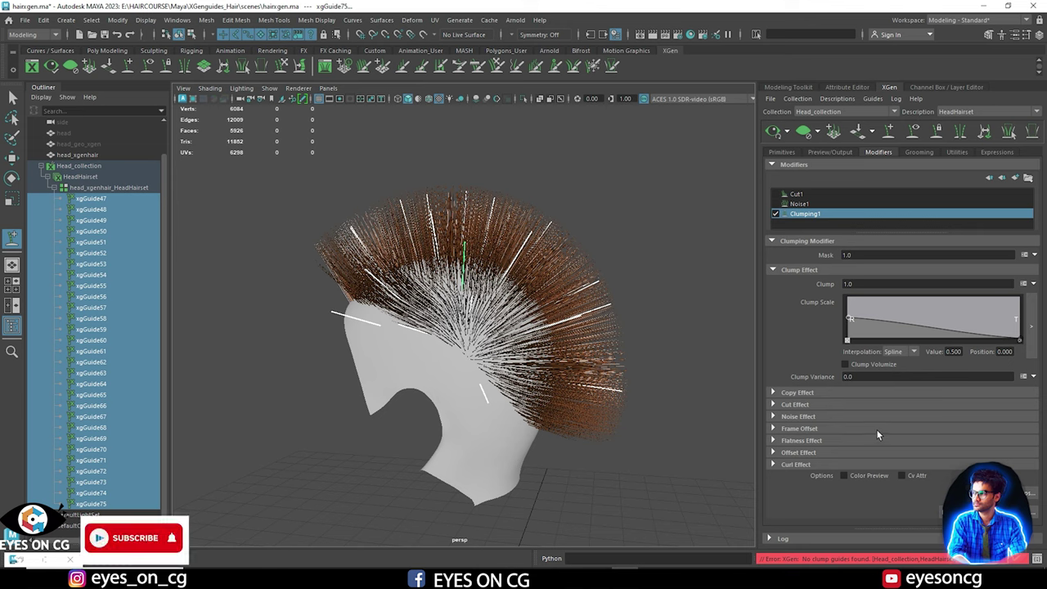
Open the clumping map setup for Clumping1 and generate clump points, raising the point density to 3.
left_click(1023, 492)
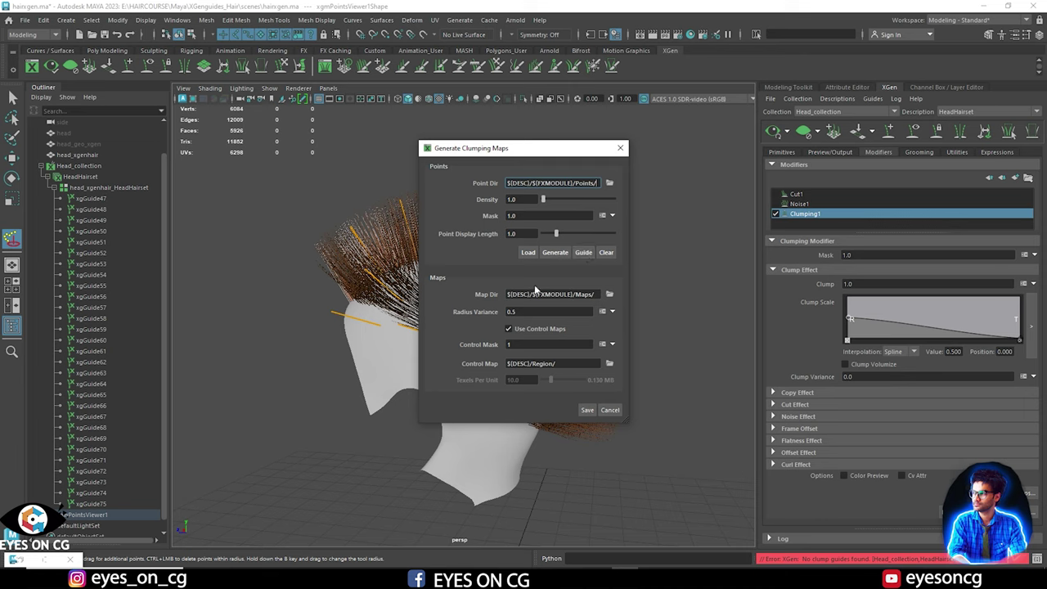
left_click(552, 253)
left_click_drag(347, 298, 301, 299, "alt")
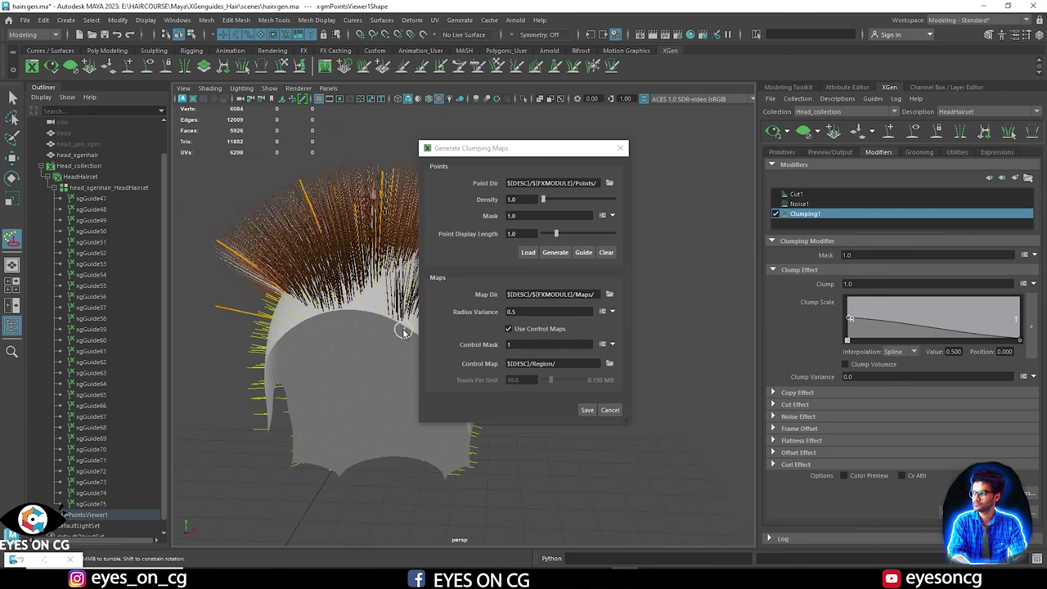
left_click_drag(518, 198, 498, 199)
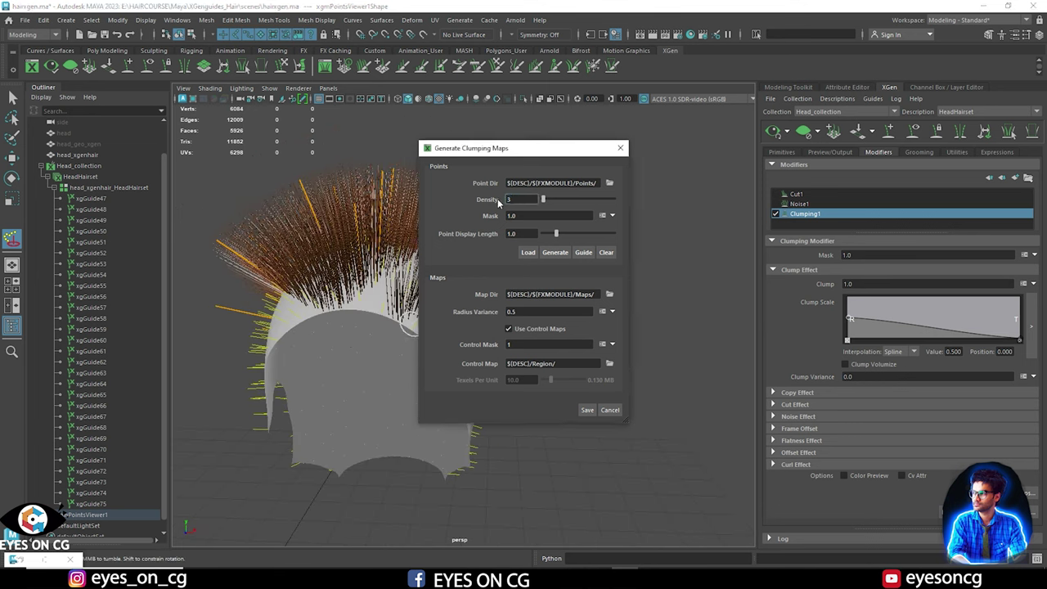
left_click(563, 252)
left_click_drag(309, 293, 282, 260, "alt")
Regenerate the clump points with a density of 5 and save the clumping maps.
left_click_drag(520, 199, 502, 198)
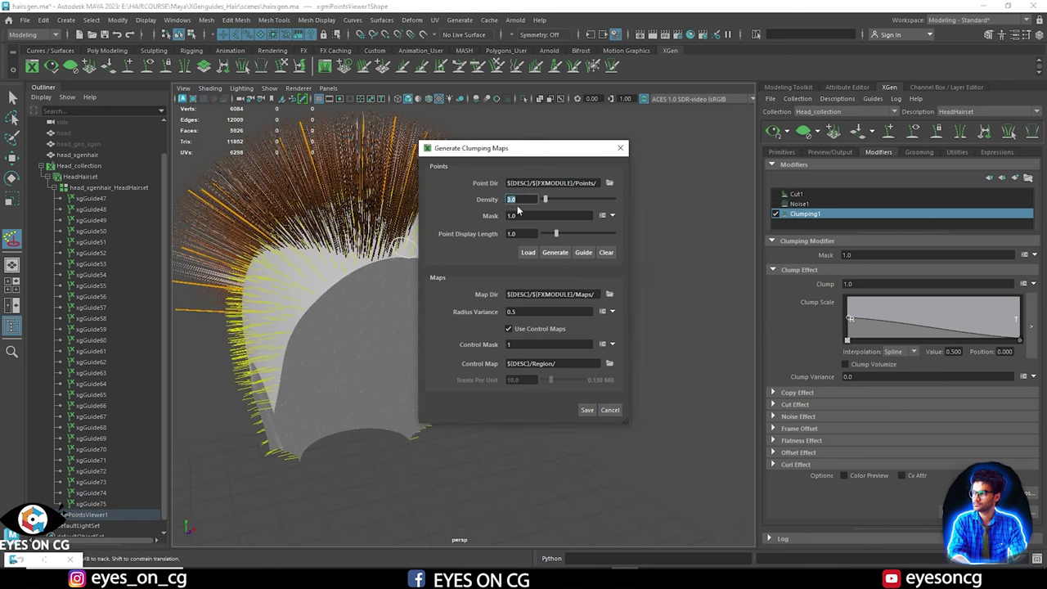
type("5")
left_click(553, 253)
mouse_move(301, 293)
left_mouse_down("alt")
mouse_move(264, 275)
mouse_move(283, 251)
mouse_move(294, 296)
left_mouse_up("alt")
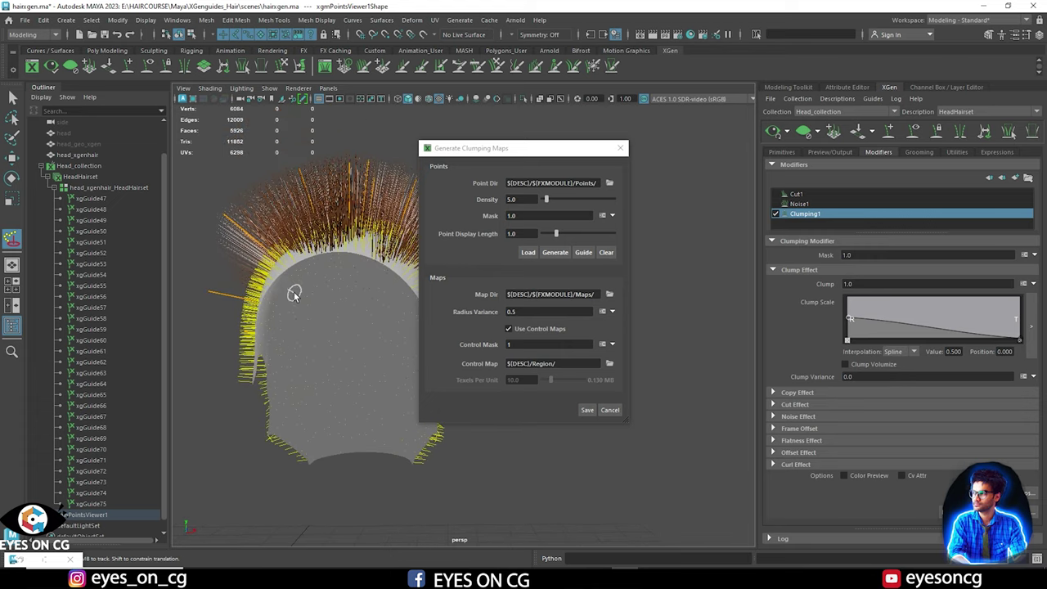
left_click(587, 411)
Reshape Clumping1's Clump Scale ramp with the root at about half height and a point of value 0.368 at position 0.582.
left_click_drag(471, 298, 327, 282, "alt")
right_click_drag(442, 368, 512, 372, "alt")
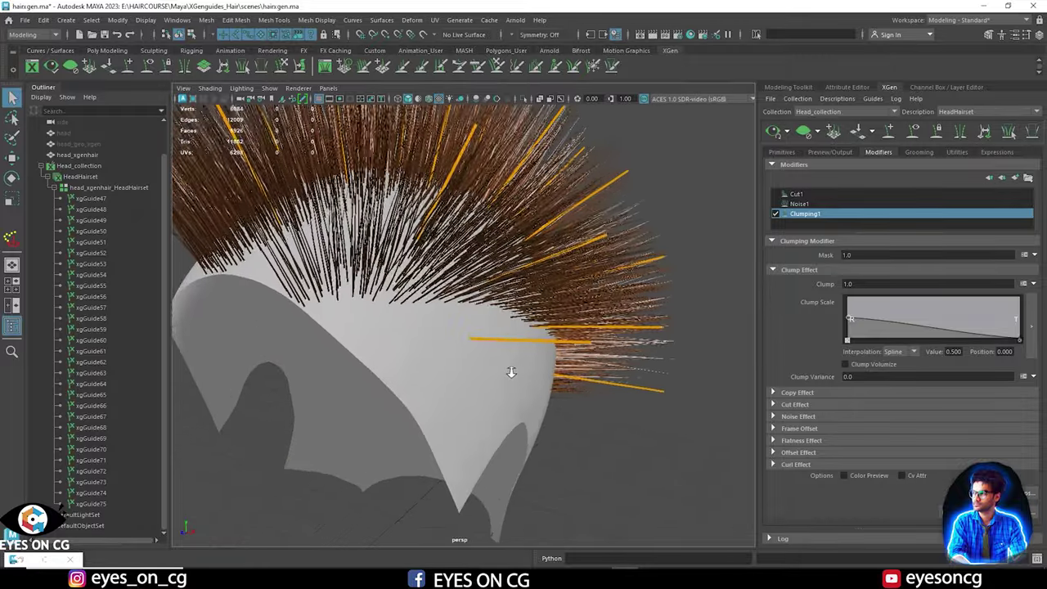
left_click_drag(511, 373, 397, 314, "alt")
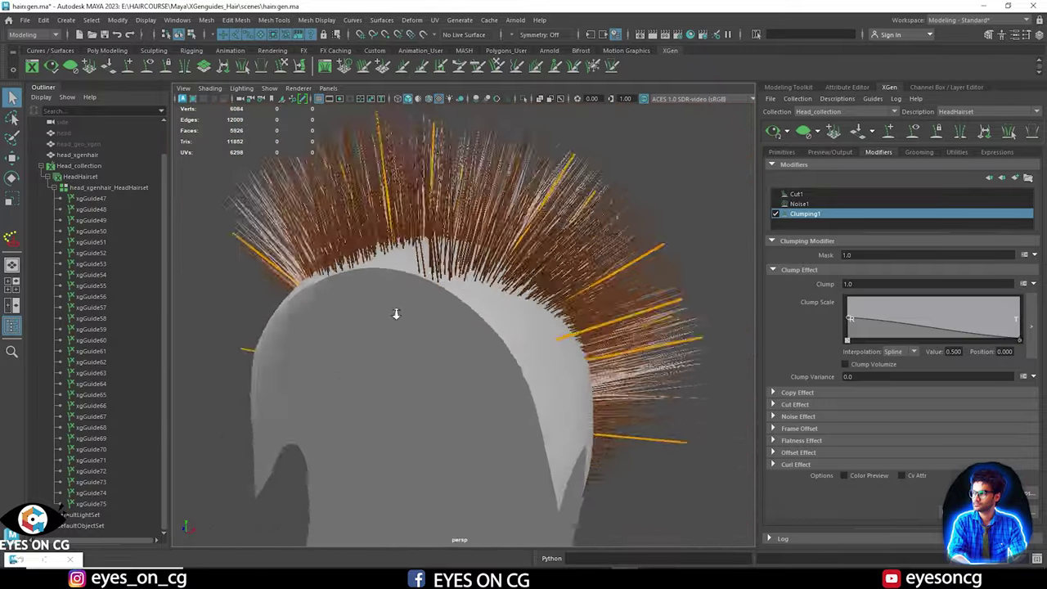
right_click_drag(396, 314, 479, 287, "alt")
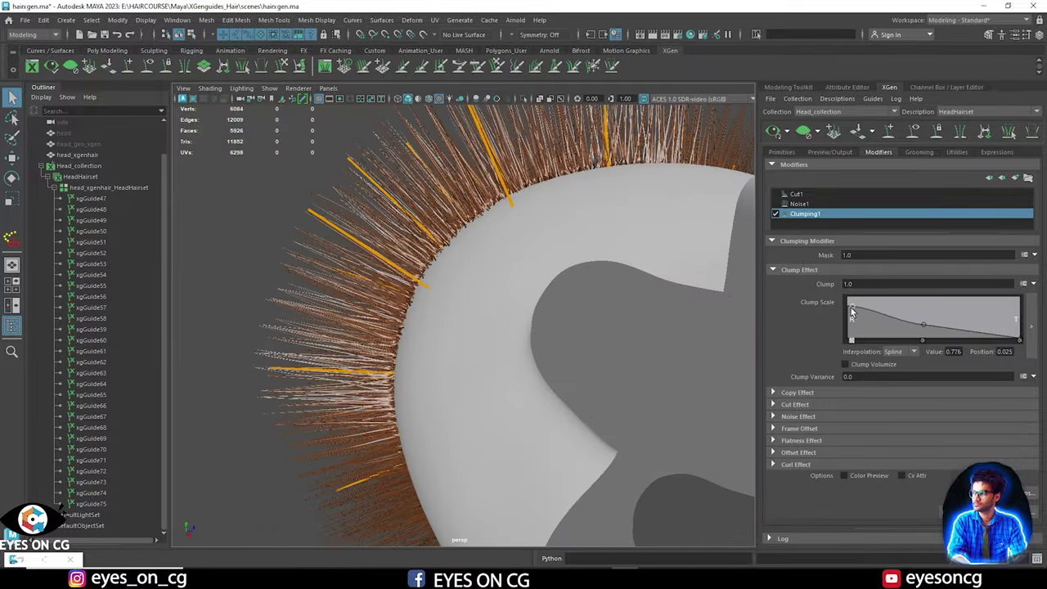
left_click_drag(848, 308, 849, 321)
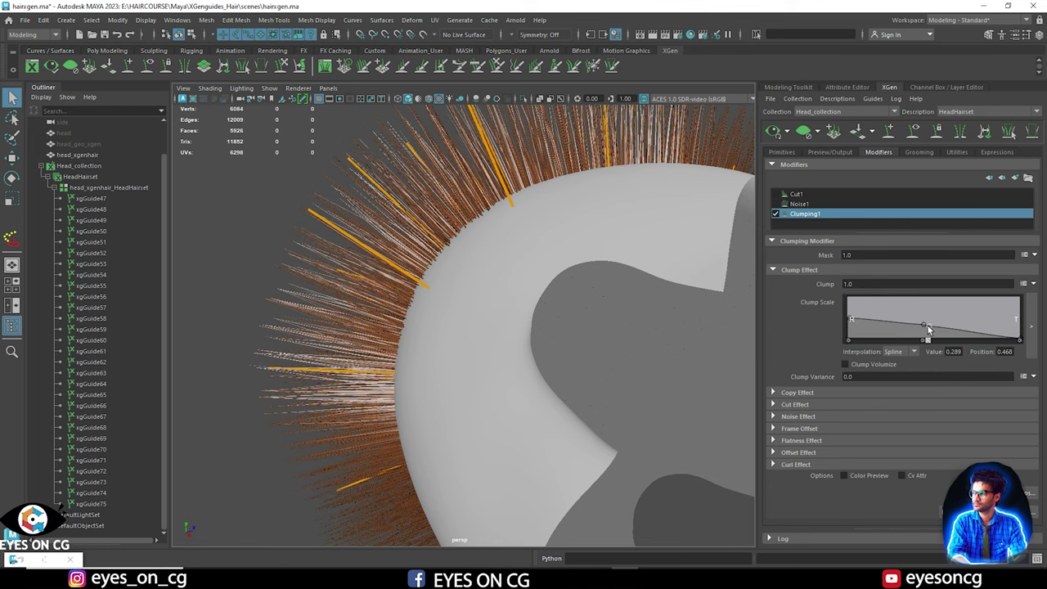
left_click_drag(923, 324, 949, 323)
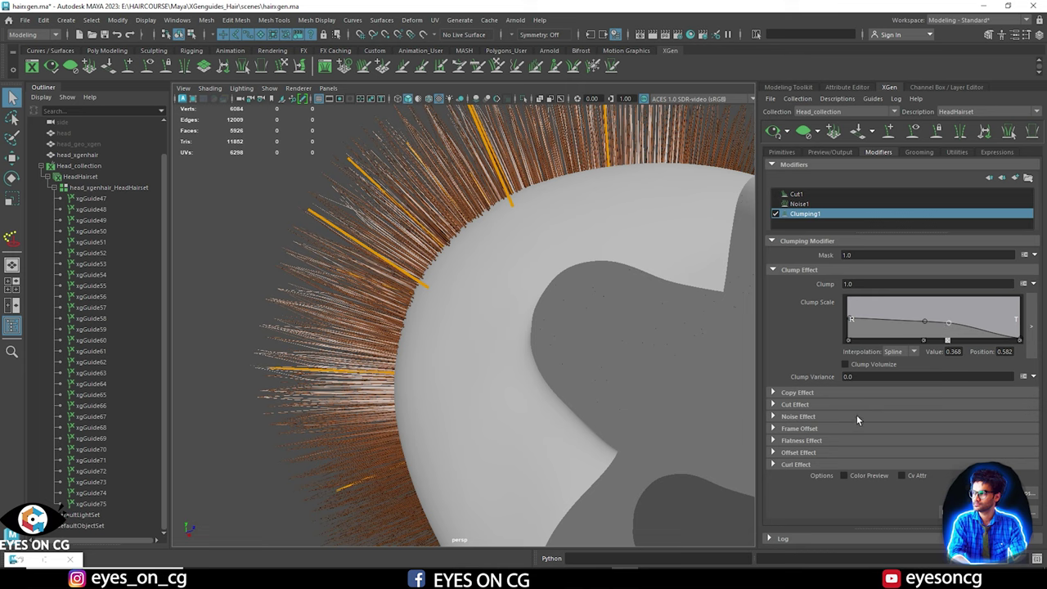
Set Clumping1's Noise to 1 and raise the root of its Noise Scale ramp to about half height.
left_click(772, 417)
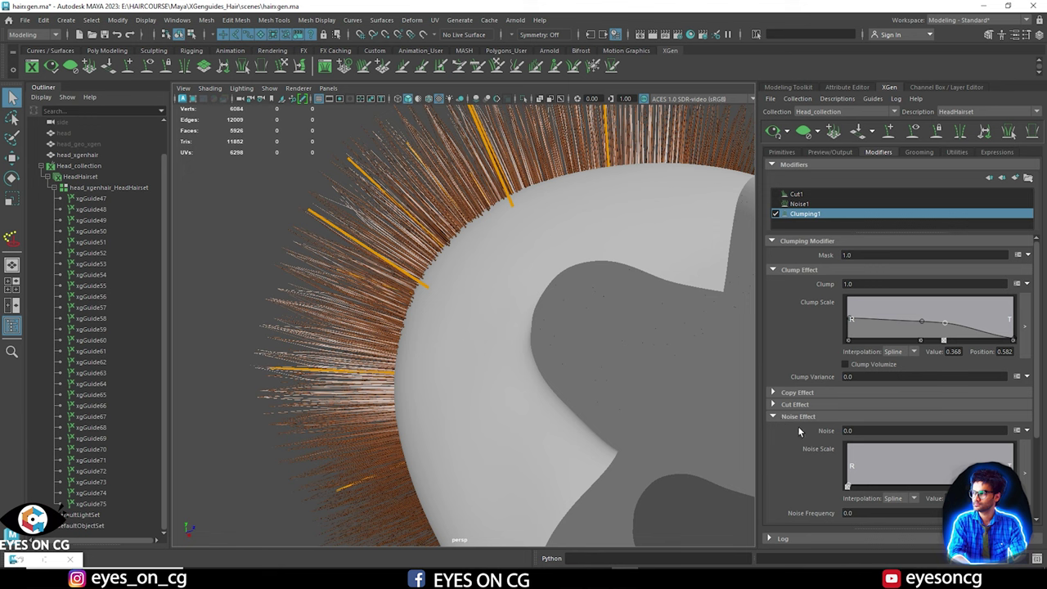
left_click(858, 430)
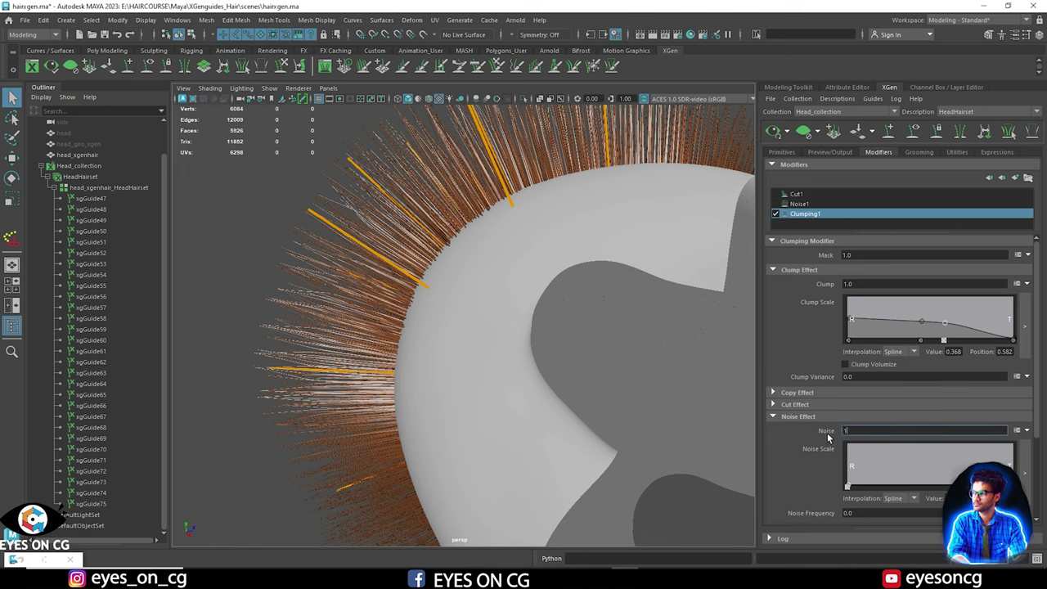
key("Return")
left_click(847, 473)
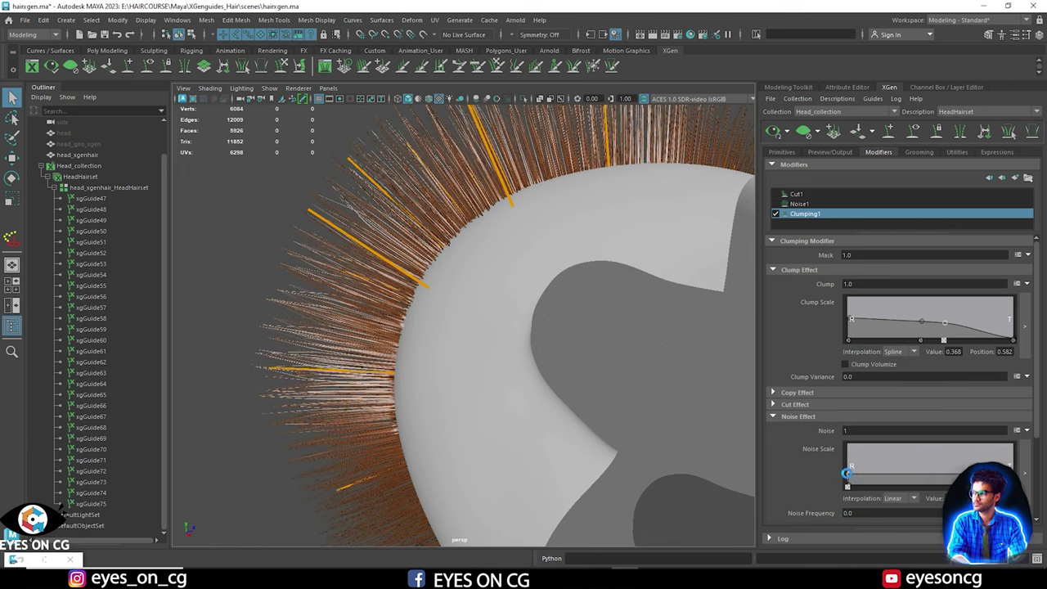
mouse_move(847, 473)
left_mouse_down()
mouse_move(925, 456)
mouse_move(849, 477)
mouse_move(842, 466)
left_mouse_up()
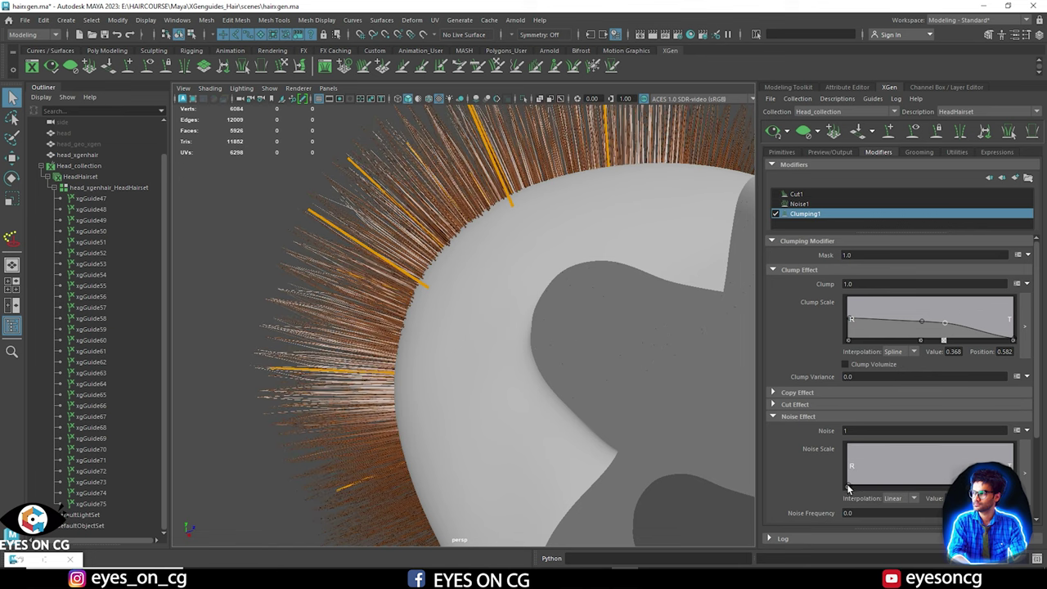
left_click_drag(848, 486, 845, 466)
Examine the clumped hair close up and around the whole head.
mouse_move(381, 367)
left_mouse_down("alt")
mouse_move(458, 368)
mouse_move(442, 350)
mouse_move(374, 370)
left_mouse_up("alt")
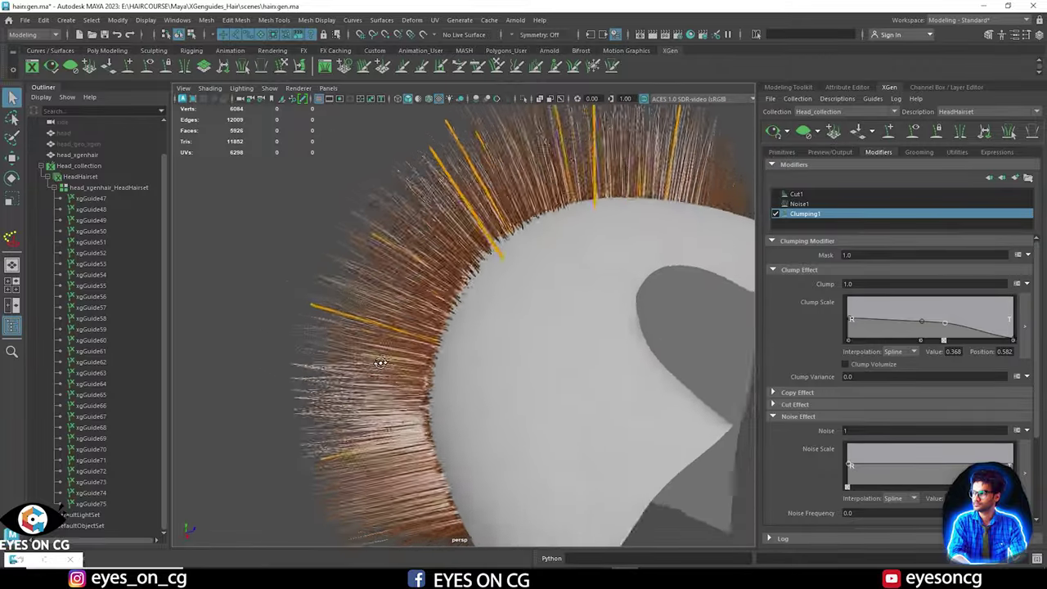
right_click_drag(374, 369, 423, 416, "alt")
middle_click_drag(423, 417, 513, 319, "alt")
left_click_drag(514, 319, 439, 339, "alt")
right_click_drag(438, 338, 384, 344, "alt")
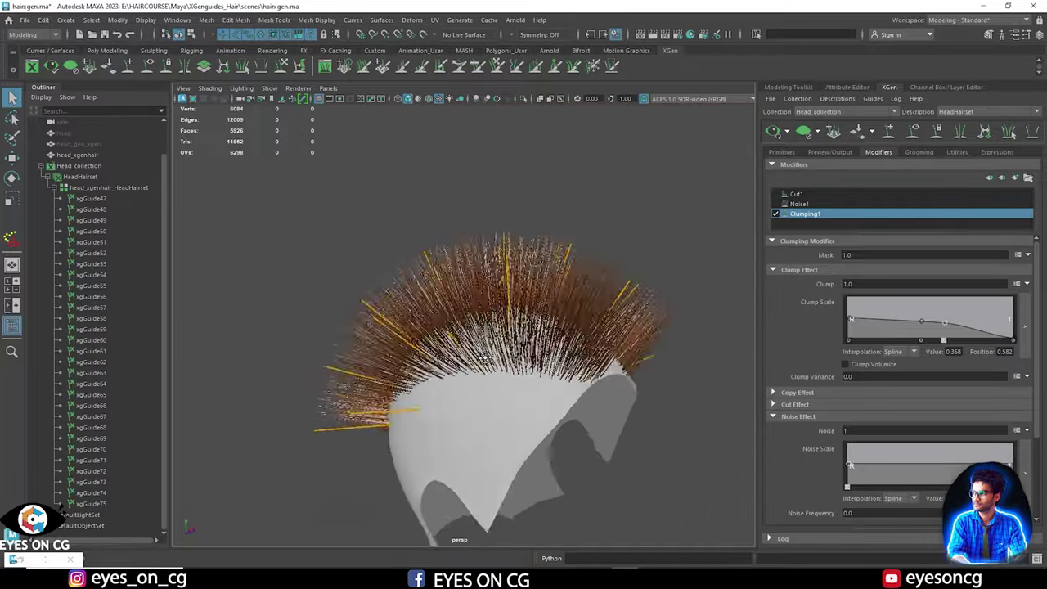
left_click_drag(385, 344, 466, 379, "alt")
middle_click_drag(465, 379, 476, 373, "alt")
left_click_drag(475, 373, 464, 330, "alt")
Select all the guides from xgGuide47 to xgGuide75 and rebuild them with the offered CV count.
left_click(89, 201)
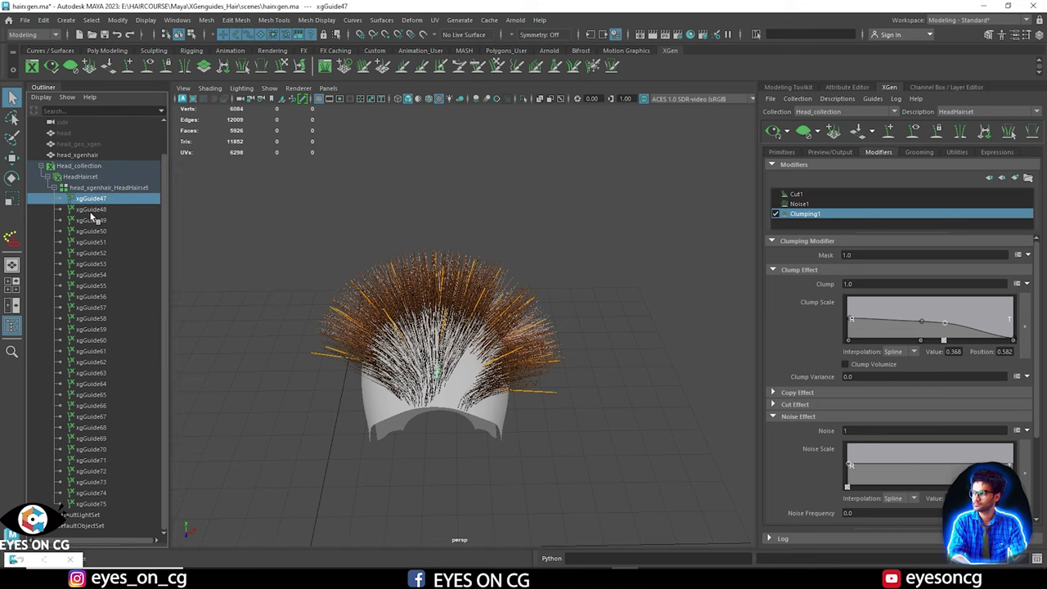
left_click(102, 501, "shift")
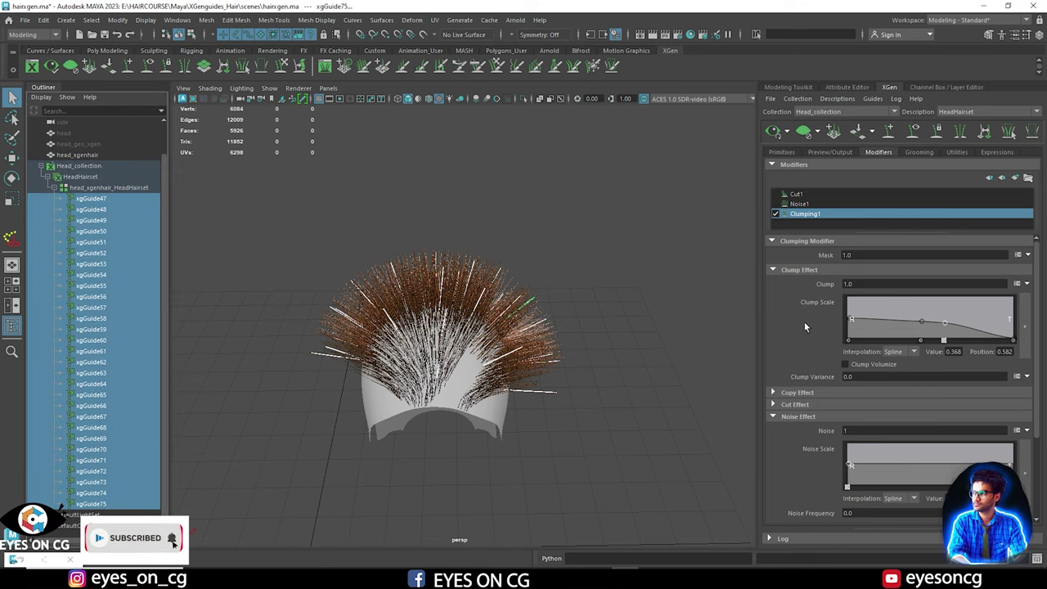
left_click(781, 152)
scroll(830, 378, "down", 1)
left_click(855, 429)
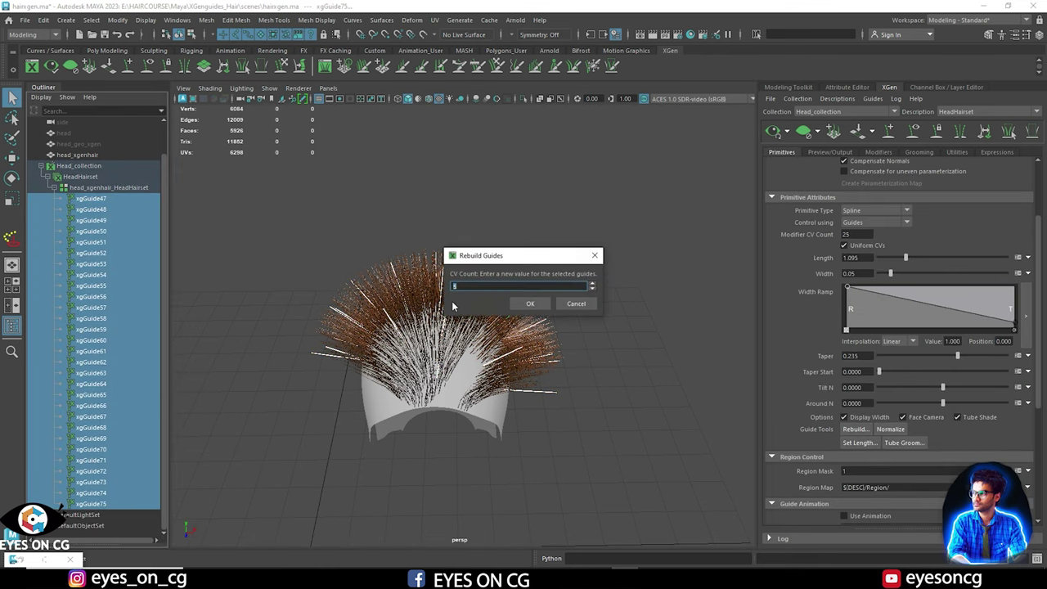
left_click(528, 304)
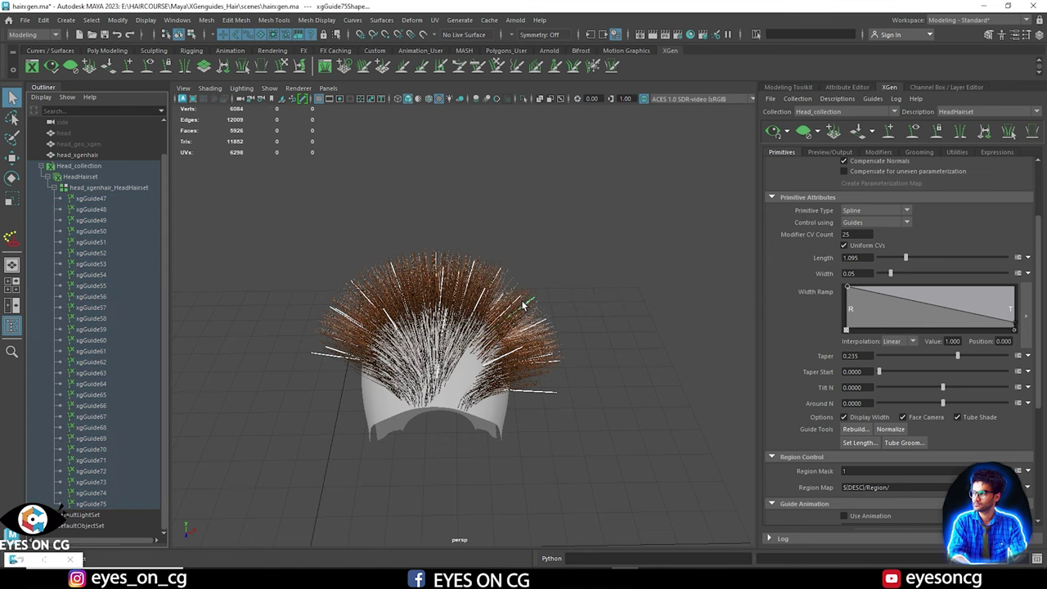
Bend guides on one side of the hair with the sculpt guides tool.
mouse_move(561, 302)
left_mouse_down("alt")
mouse_move(510, 314)
mouse_move(487, 286)
mouse_move(516, 277)
left_mouse_up("alt")
left_click(281, 66)
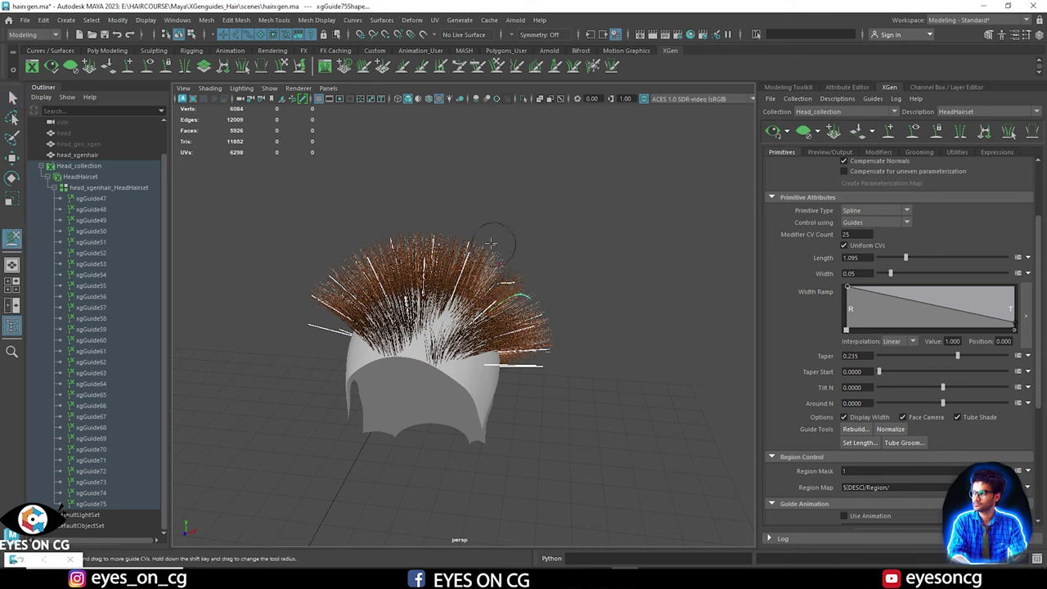
mouse_move(491, 244)
left_mouse_down()
mouse_move(486, 253)
mouse_move(503, 249)
left_mouse_up()
Set the Noise Frequency of the Clumping1 modifier to 4.
left_click(879, 152)
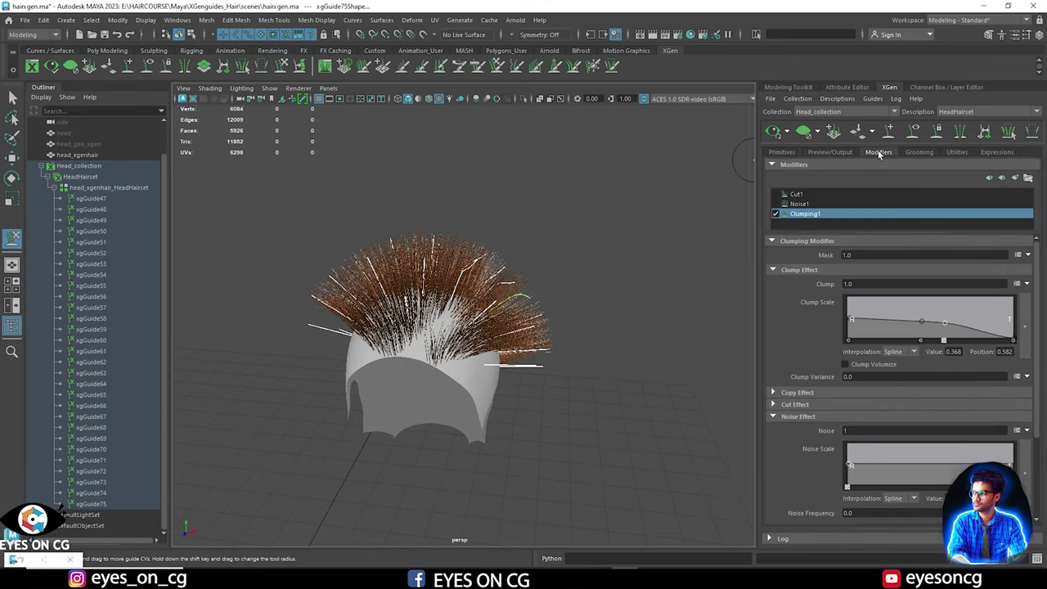
scroll(624, 294, "up", 3)
scroll(624, 295, "down", 5)
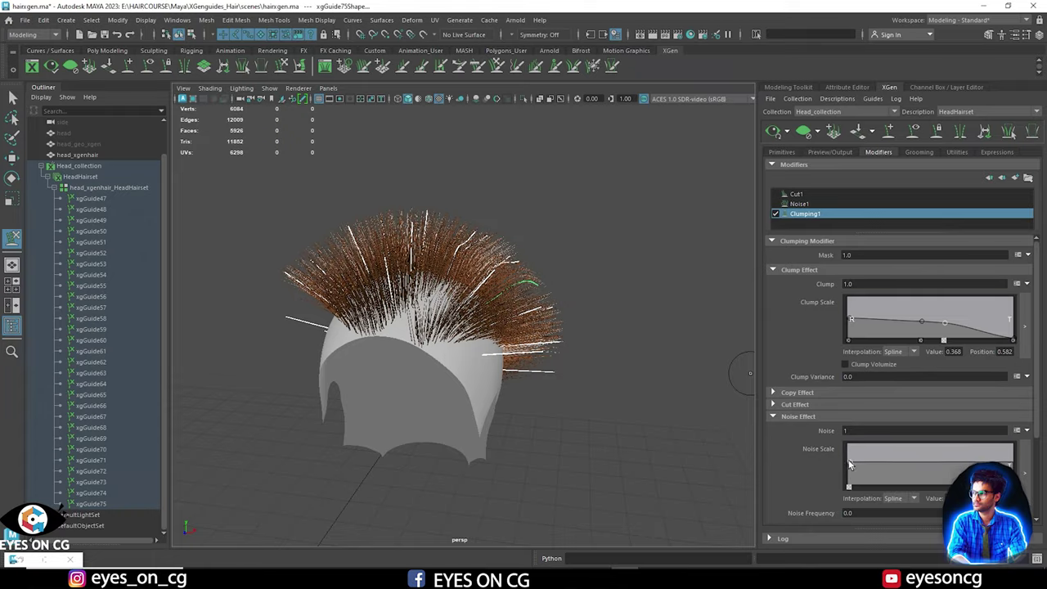
left_click_drag(617, 350, 636, 325, "alt")
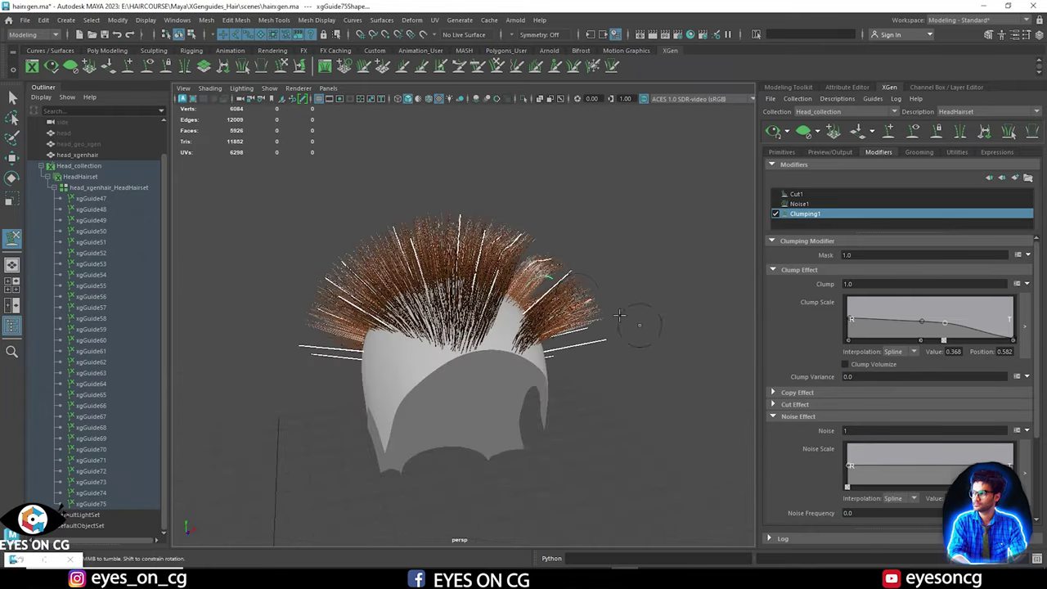
scroll(573, 328, "up", 5)
left_click_drag(561, 329, 565, 352, "alt")
scroll(564, 352, "up", 4)
middle_click_drag(565, 352, 575, 403, "alt")
left_click_drag(576, 403, 485, 369, "alt")
scroll(868, 498, "down", 2)
left_click_drag(864, 448, 842, 448)
type("4")
key("Return")
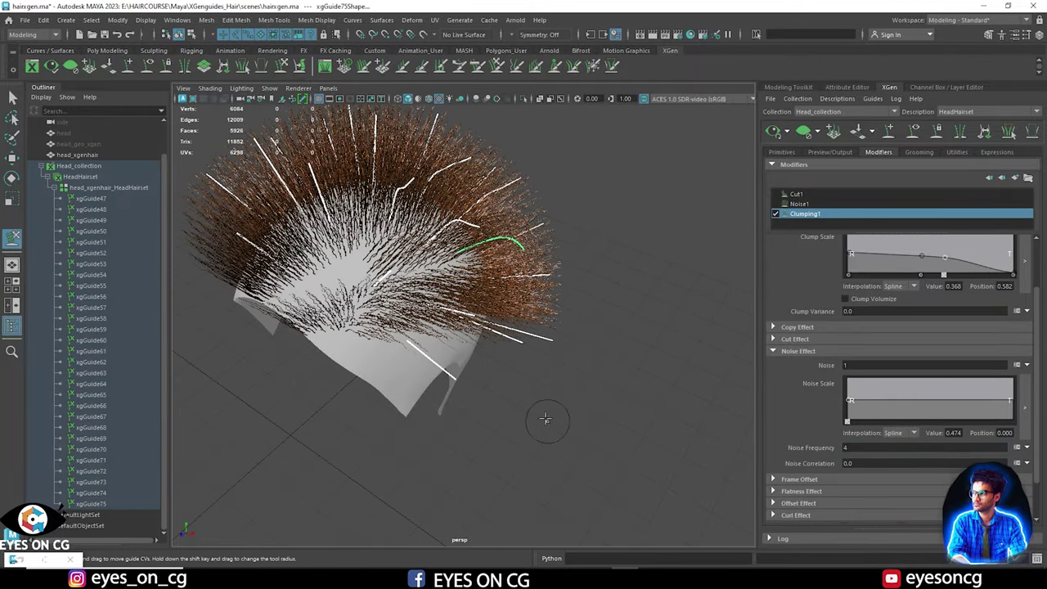
Reshape Clumping1's Noise Scale ramp with the root at 0 and a raised point about a third of the way along.
scroll(639, 429, "up", 8)
left_click_drag(614, 408, 565, 437, "alt")
scroll(524, 381, "down", 8)
left_click_drag(524, 382, 489, 400, "alt")
scroll(489, 399, "up", 2)
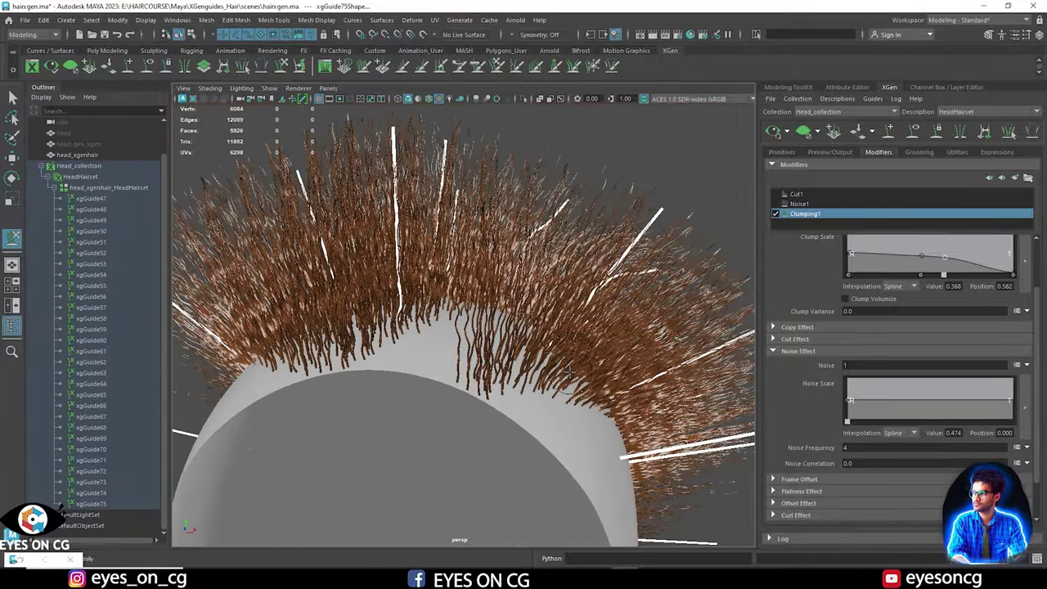
left_click_drag(891, 402, 847, 422)
scroll(563, 391, "down", 3)
mouse_move(556, 393)
left_mouse_down("alt")
mouse_move(573, 393)
mouse_move(589, 417)
mouse_move(556, 385)
mouse_move(558, 423)
mouse_move(563, 398)
left_mouse_up("alt")
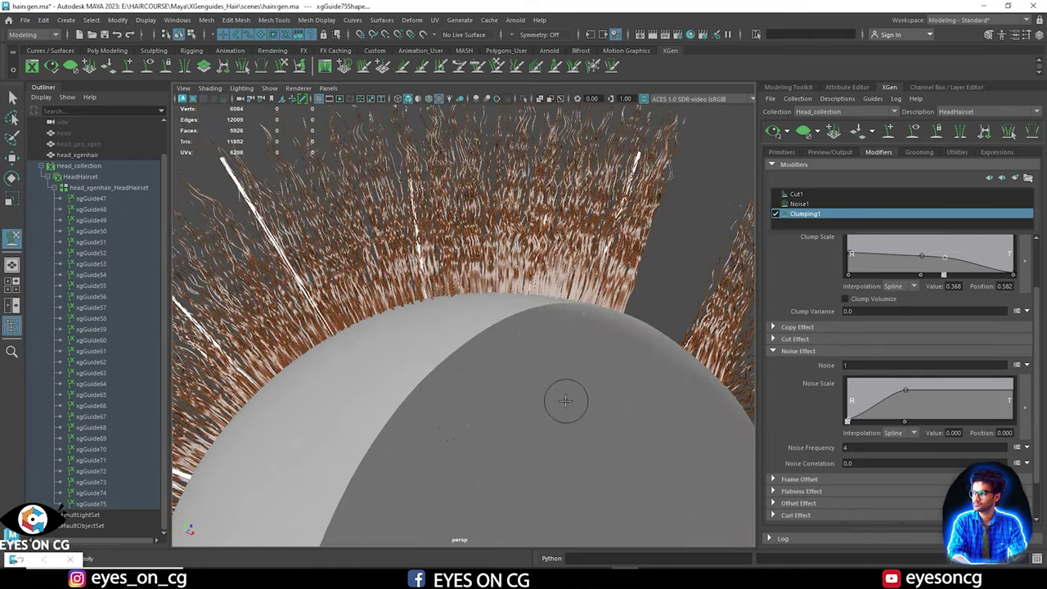
Set Clumping1's Curl to 1 and shape its Curl Scale ramp with low ends, a peak near the root and a 0.776 point.
left_click(774, 515)
scroll(811, 422, "down", 3)
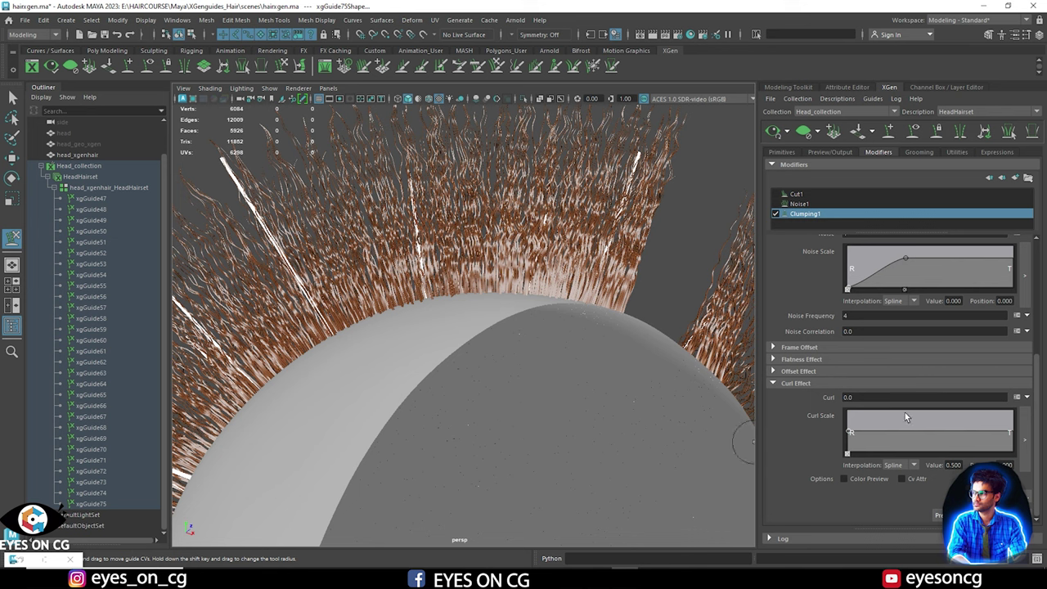
double_click(846, 398)
key("Return")
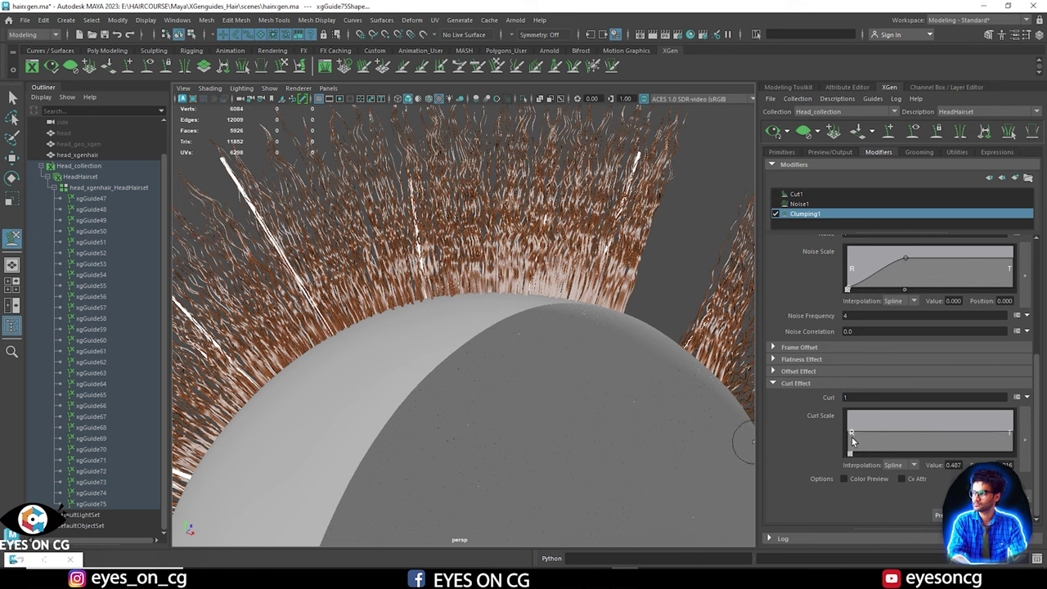
left_click_drag(852, 437, 891, 410)
left_click_drag(980, 419, 1015, 451)
left_click_drag(953, 435, 919, 418)
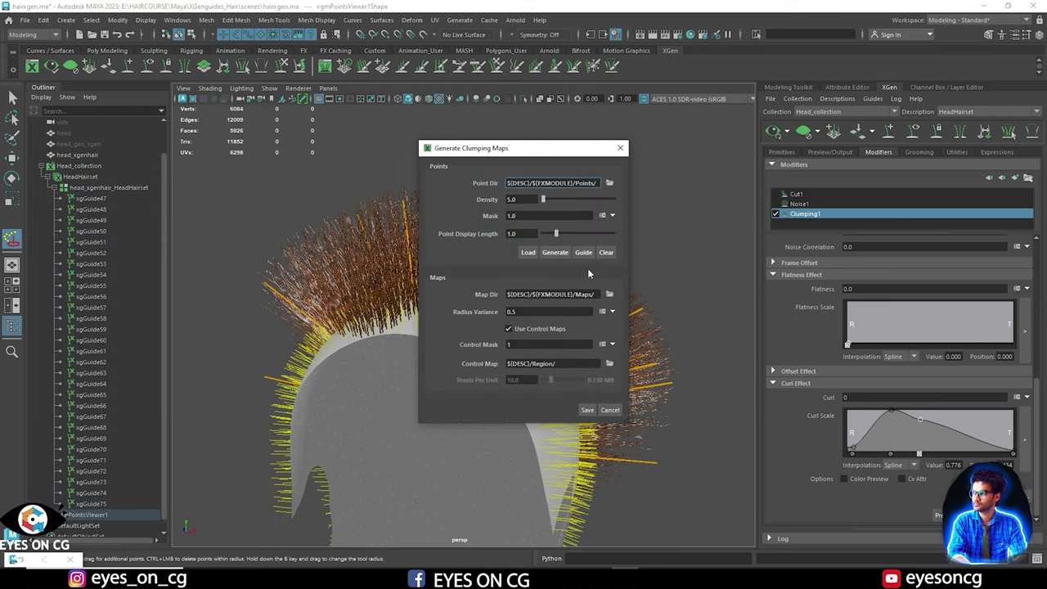
Place Clumping1's clump points on the guides and save the clumping maps.
left_click_drag(317, 308, 370, 316, "alt")
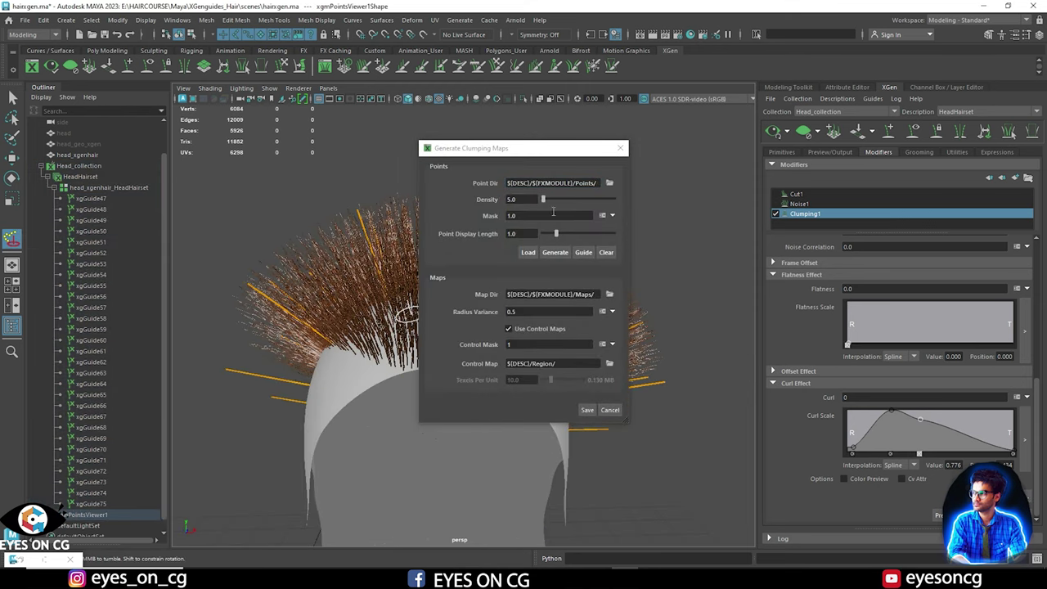
left_click(589, 253)
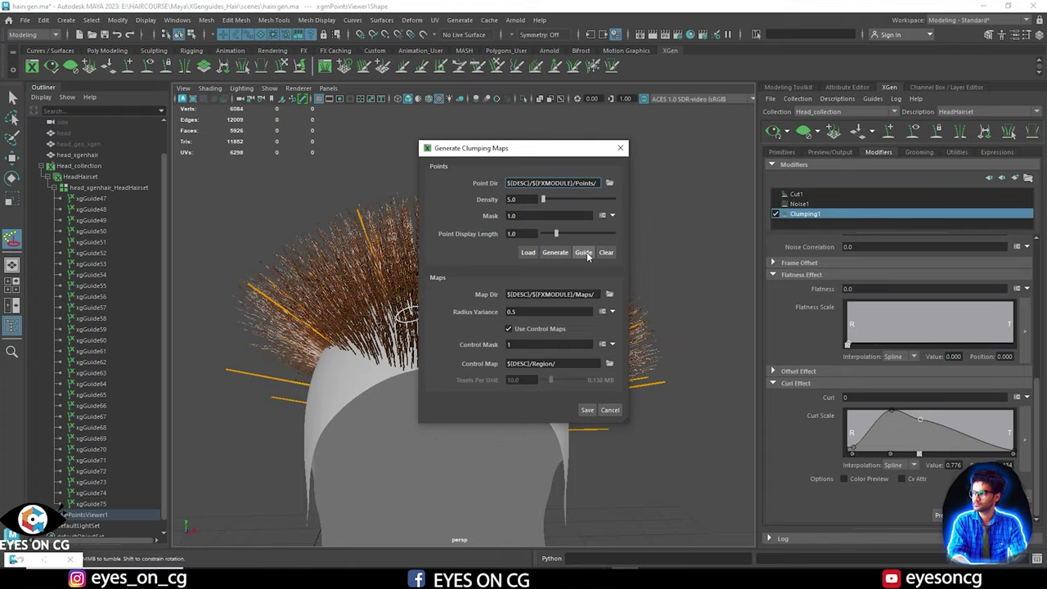
left_click(586, 410)
mouse_move(586, 410)
left_mouse_down("alt")
mouse_move(526, 346)
mouse_move(596, 346)
mouse_move(618, 319)
mouse_move(320, 322)
mouse_move(385, 351)
mouse_move(484, 356)
mouse_move(538, 455)
mouse_move(662, 386)
mouse_move(660, 363)
mouse_move(596, 397)
left_mouse_up("alt")
Delete the Cut1 and Noise1 modifiers from the modifier stack.
left_click(800, 204)
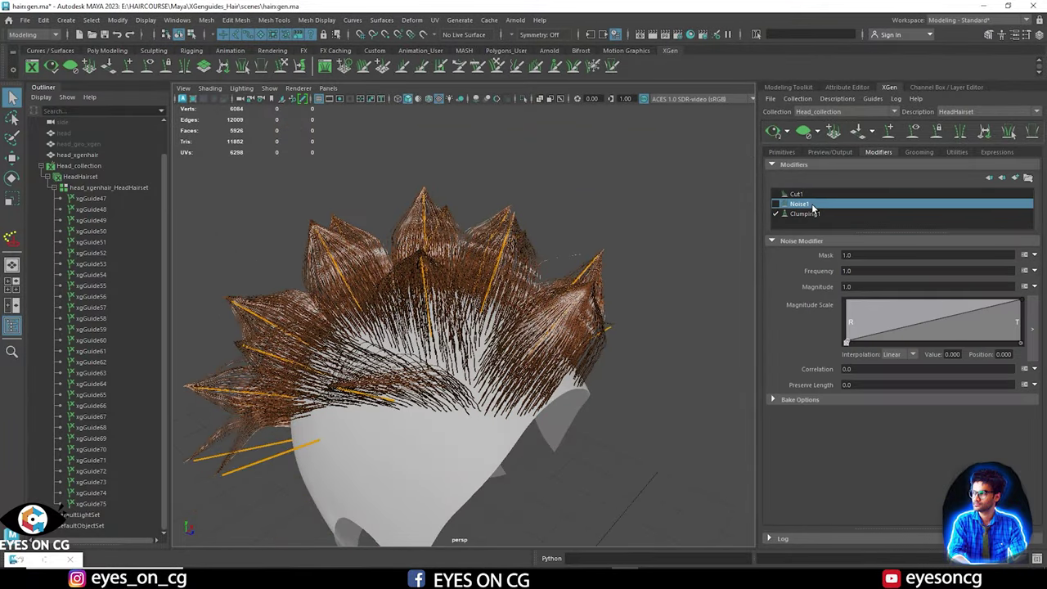
right_click(812, 202)
left_click(833, 255)
right_click(810, 196)
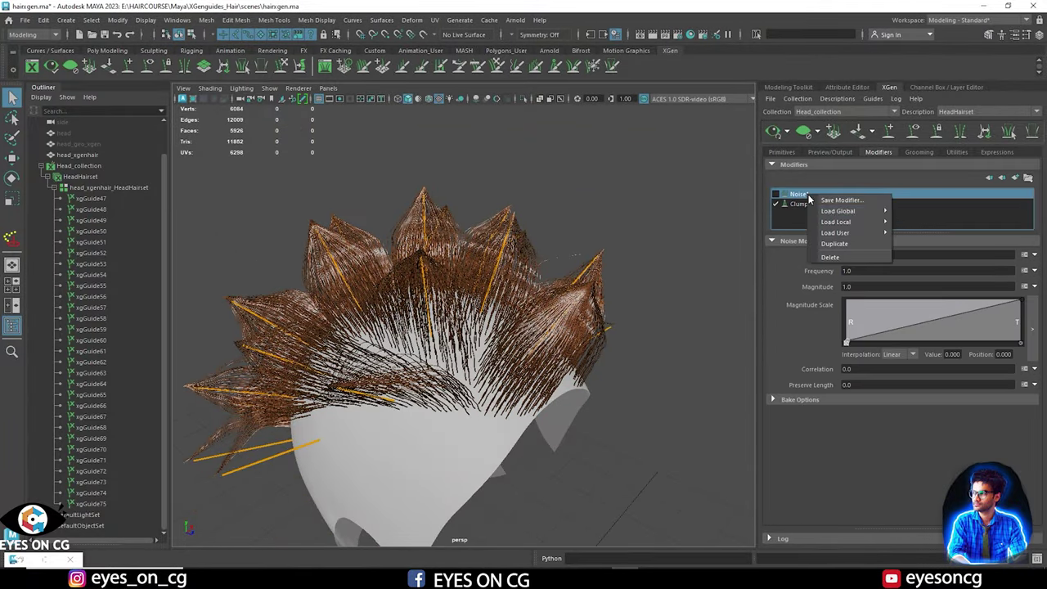
left_click(835, 254)
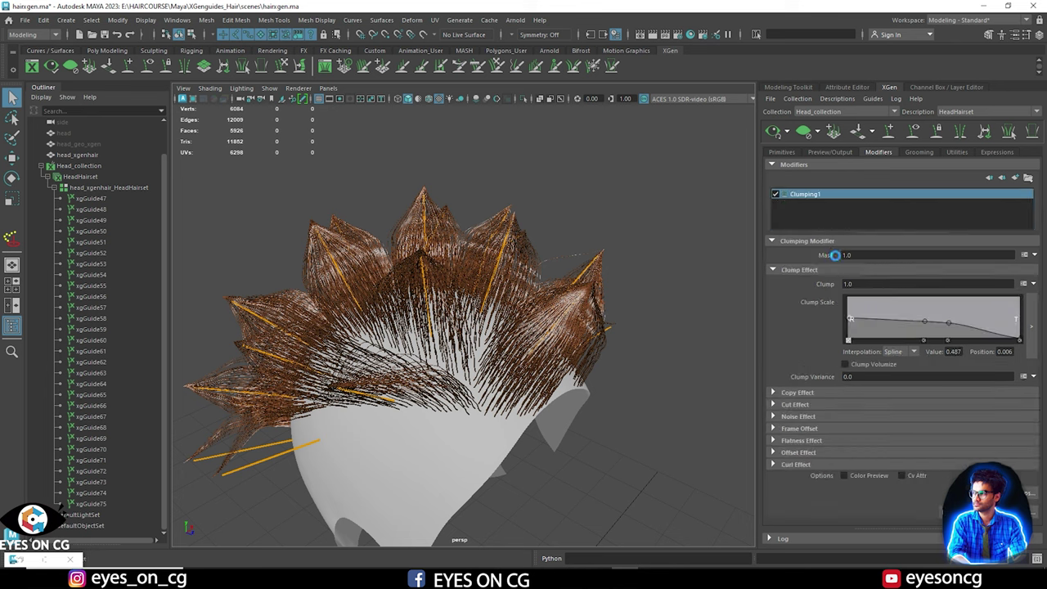
Add a second Clumping modifier to the hair description.
left_click(1015, 179)
left_click(849, 201)
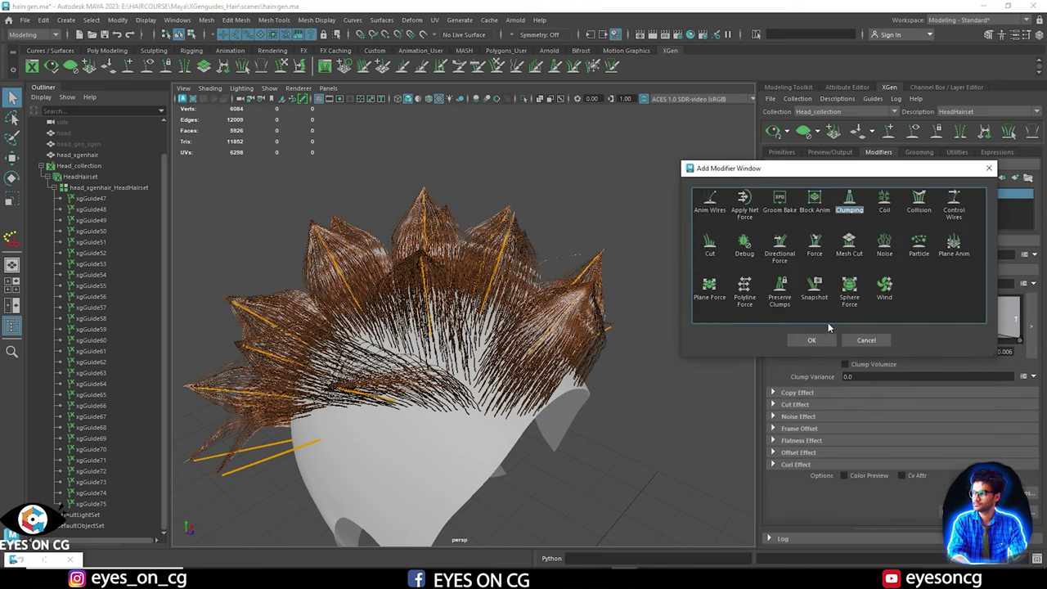
left_click(811, 340)
Generate clump points for Clumping2 with a density of 15 and save its clumping maps.
left_click(1013, 493)
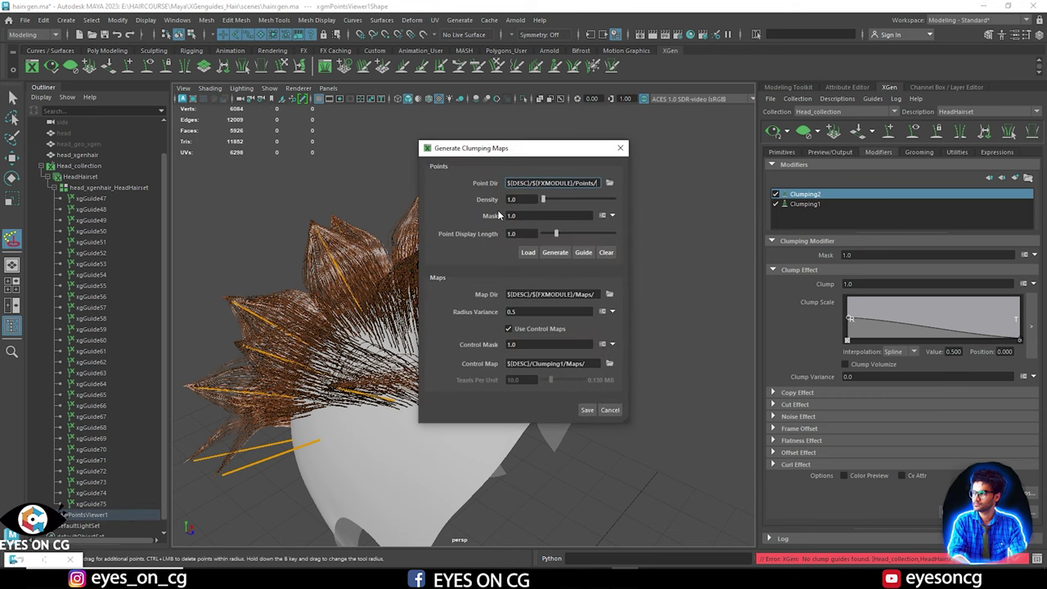
left_click(510, 199)
left_click(553, 253)
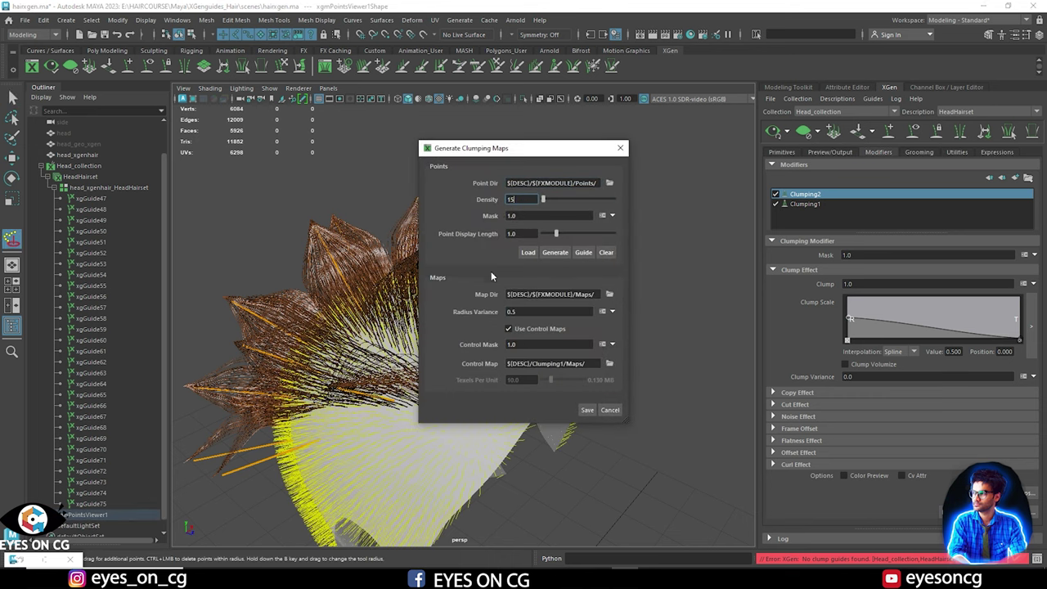
left_click(553, 254)
left_click(592, 414)
Set Clumping2's Noise to 1 and shape its Noise Scale ramp as a shallow arch with two raised inner points.
left_click_drag(565, 392, 426, 400, "alt")
scroll(460, 376, "up", 4)
scroll(296, 395, "down", 5)
right_click_drag(425, 401, 531, 413, "alt")
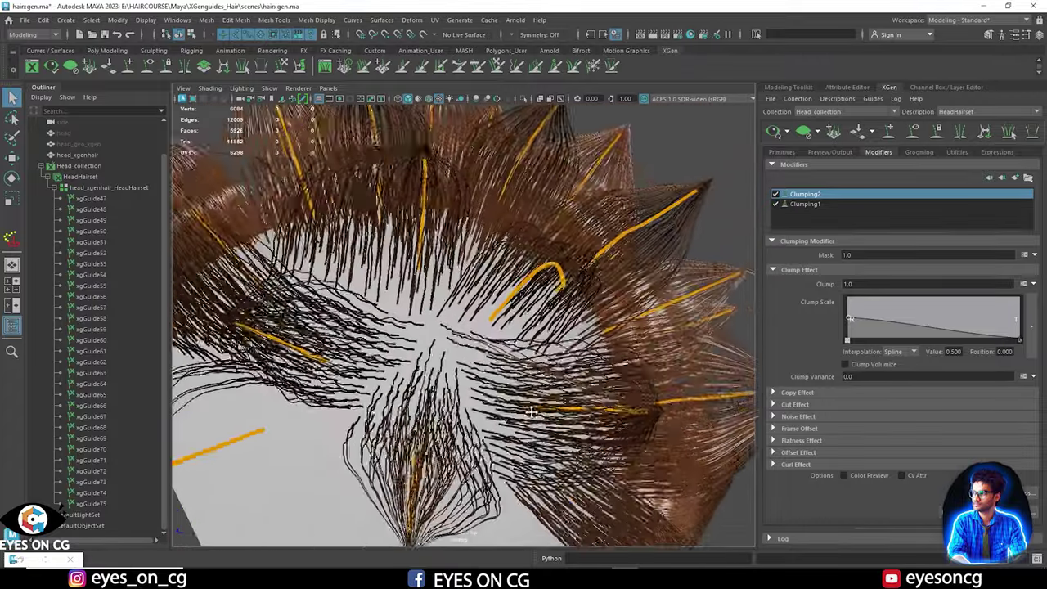
left_click_drag(532, 412, 516, 423, "alt")
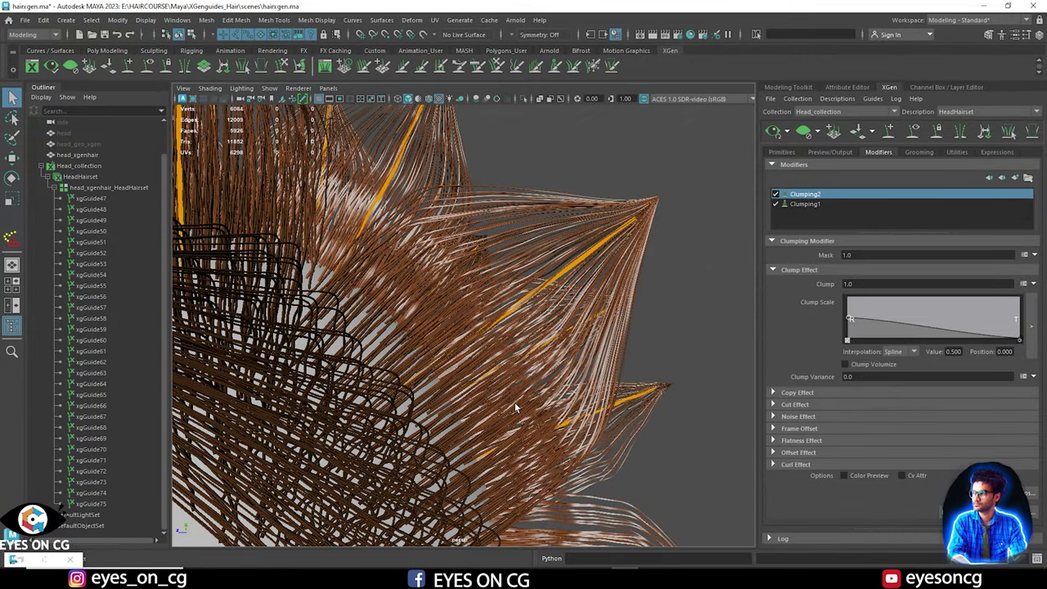
left_click_drag(565, 377, 479, 335, "alt")
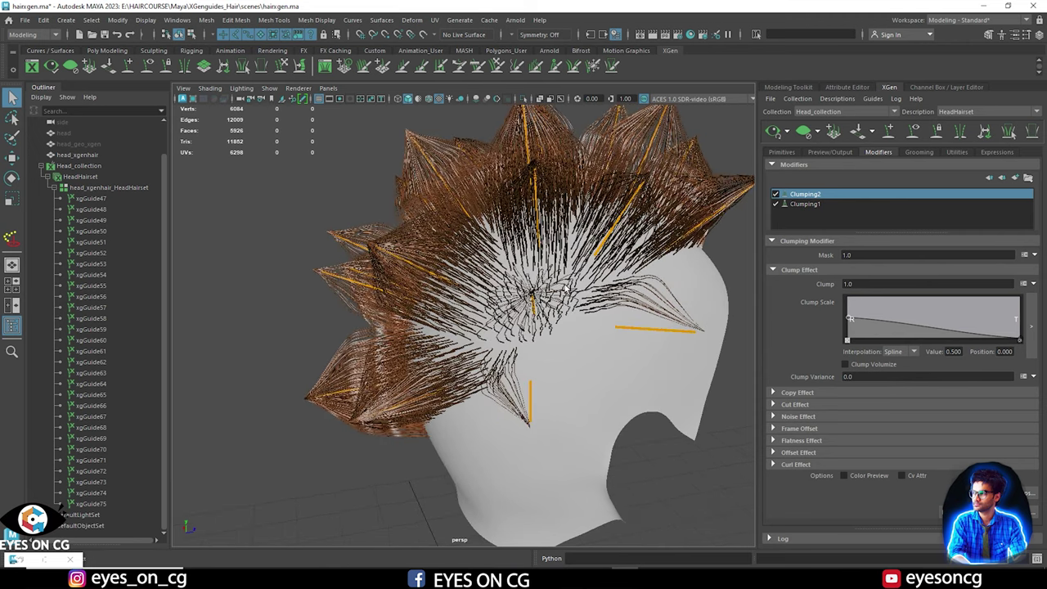
left_click(773, 416)
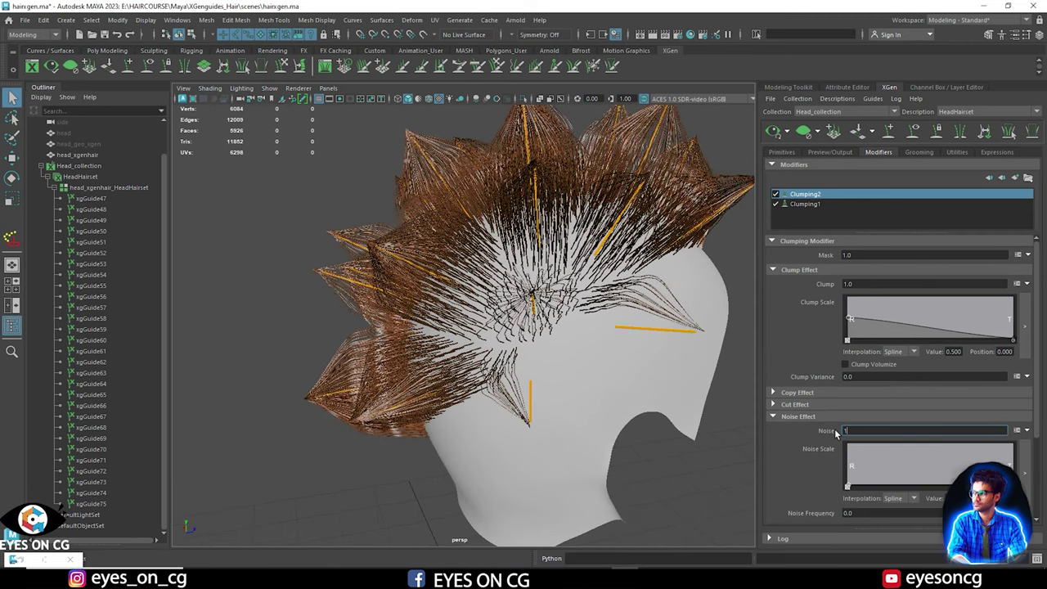
left_click(845, 455)
left_click_drag(904, 455, 921, 447)
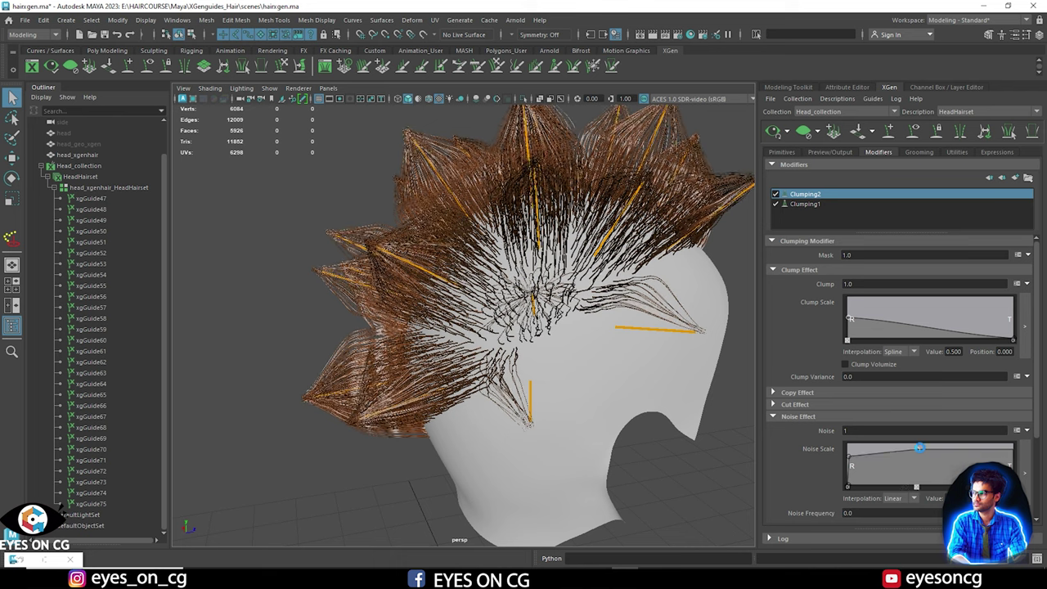
left_click_drag(847, 456, 849, 473)
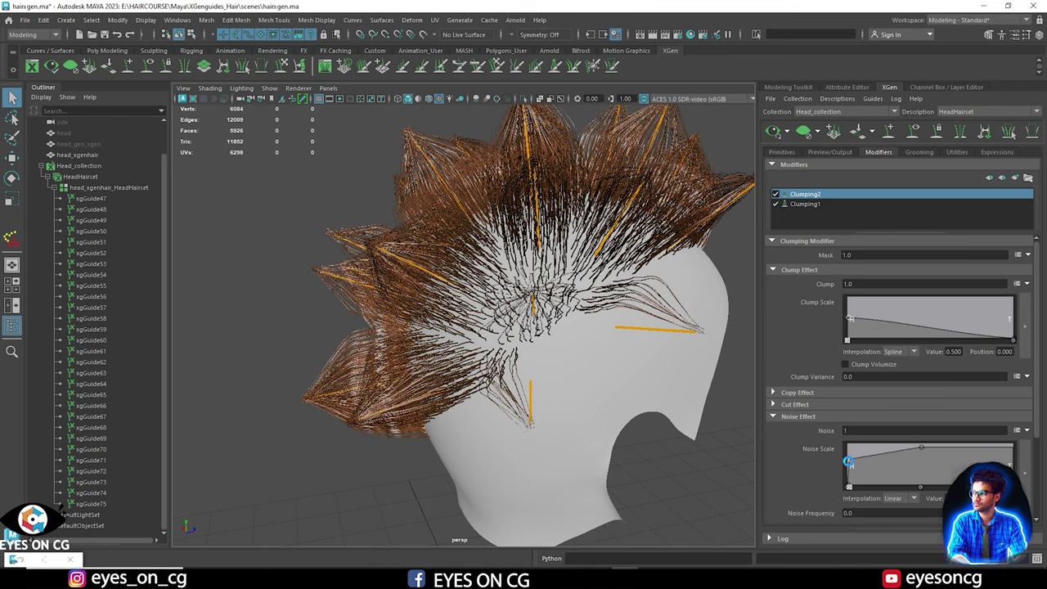
left_click_drag(920, 447, 892, 458)
left_click_drag(985, 461, 956, 457)
Examine the clumps around the head with Clumping2's Color Preview enabled, and disable the preview again.
left_click_drag(449, 383, 444, 335, "alt")
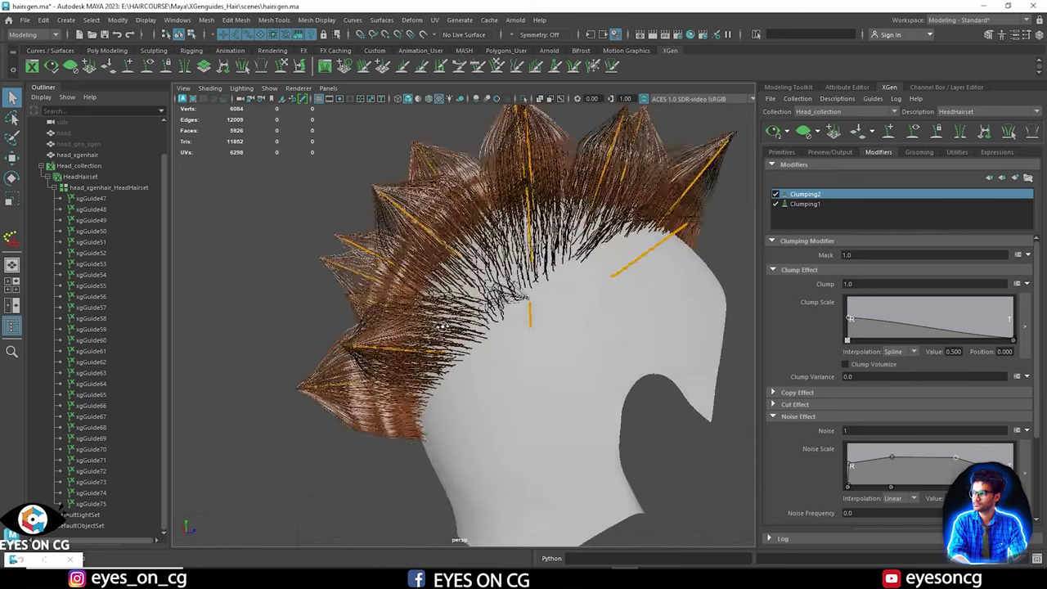
middle_click_drag(444, 336, 415, 441, "alt")
scroll(415, 442, "up", 4)
left_click_drag(415, 442, 434, 244, "alt")
scroll(552, 424, "down", 4)
scroll(873, 421, "down", 3)
left_click(844, 479)
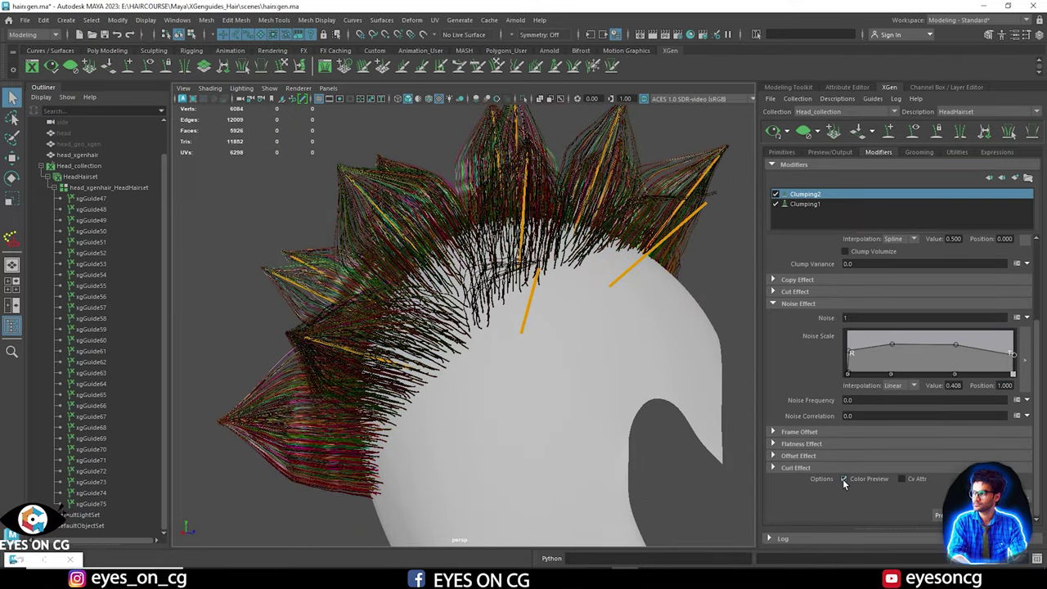
left_click_drag(495, 391, 515, 377, "alt")
scroll(442, 385, "up", 3)
scroll(482, 393, "down", 3)
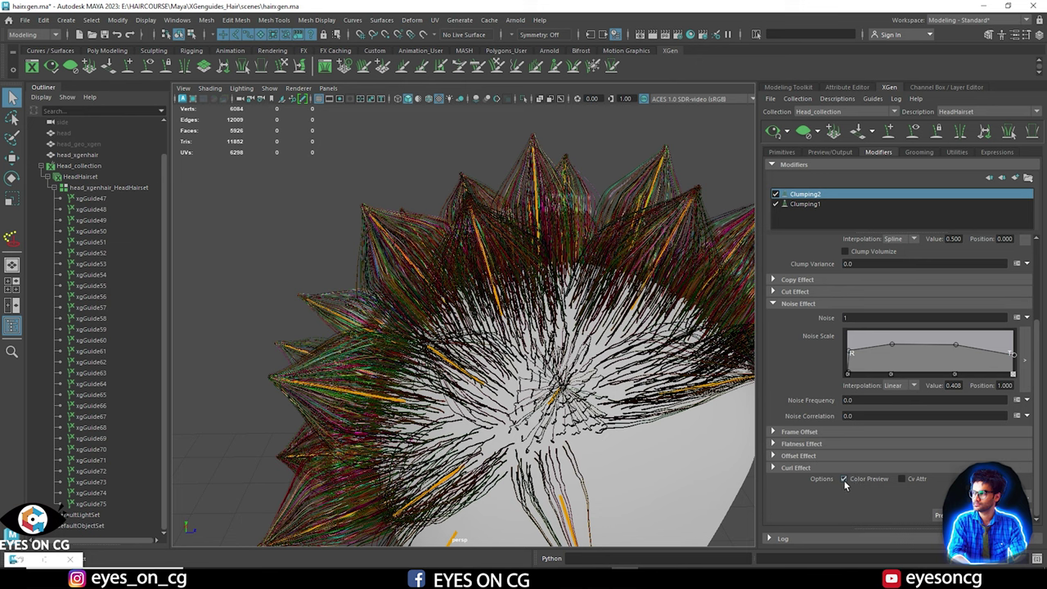
left_click(843, 479)
Add a Noise modifier above the two clumping modifiers.
left_click_drag(532, 369, 499, 358, "alt")
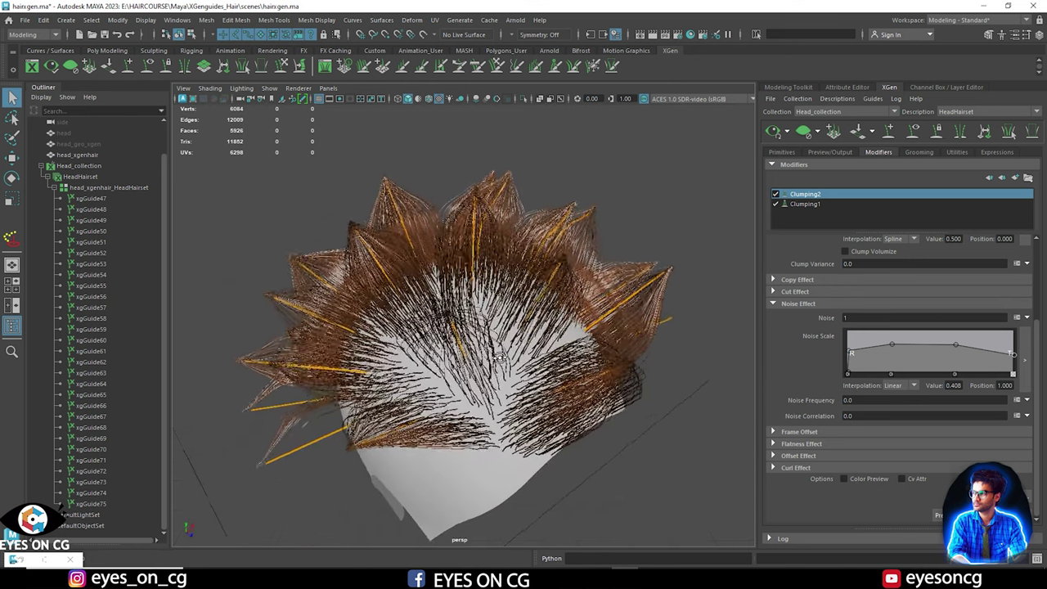
left_click(1015, 178)
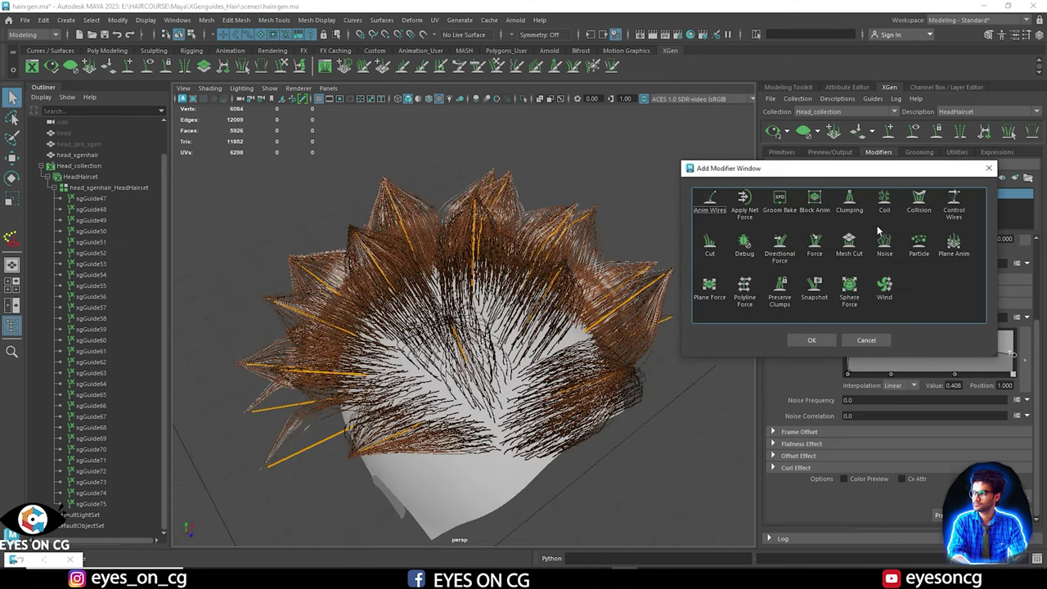
left_click(812, 340)
left_click_drag(638, 315, 494, 300, "alt")
right_click_drag(495, 300, 511, 274, "alt")
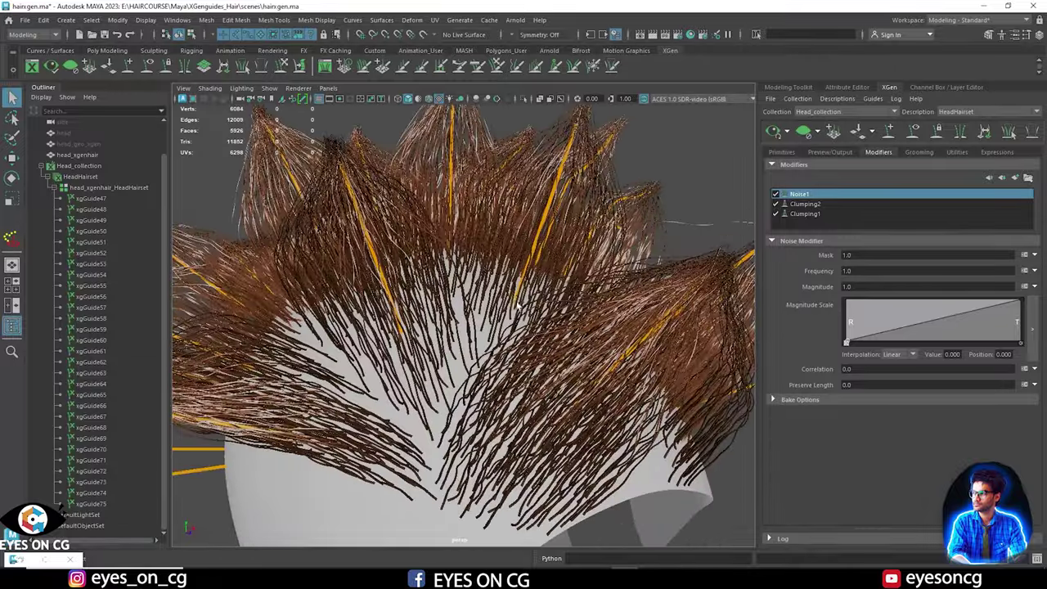
middle_click_drag(511, 274, 474, 328, "alt")
right_click_drag(475, 328, 507, 329, "alt")
left_click_drag(507, 329, 578, 276, "alt")
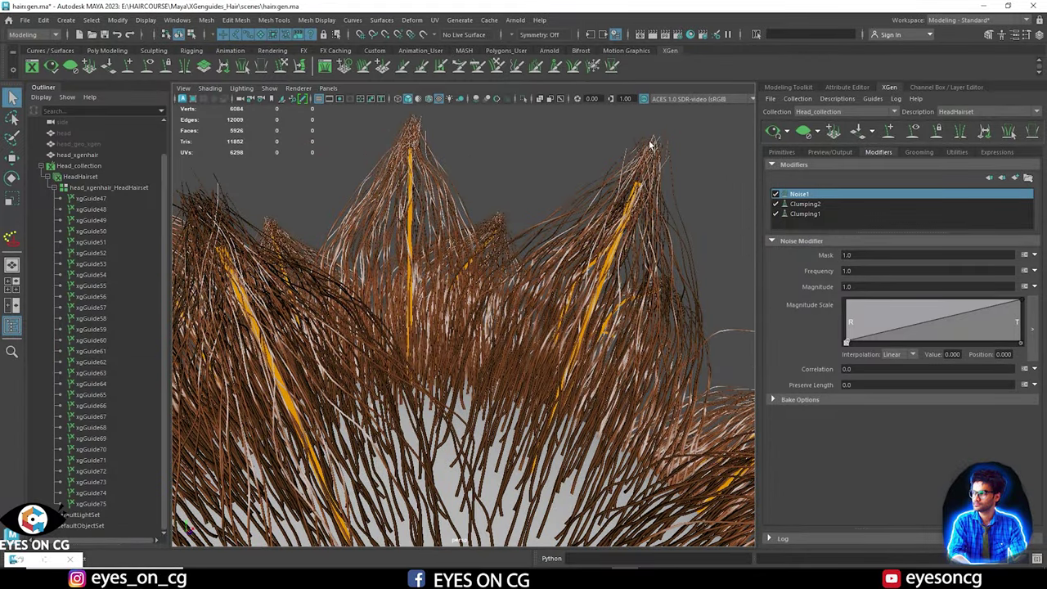
Set the Noise modifier's Frequency to 3 and view its effect on the hair.
right_click_drag(556, 210, 523, 284, "alt")
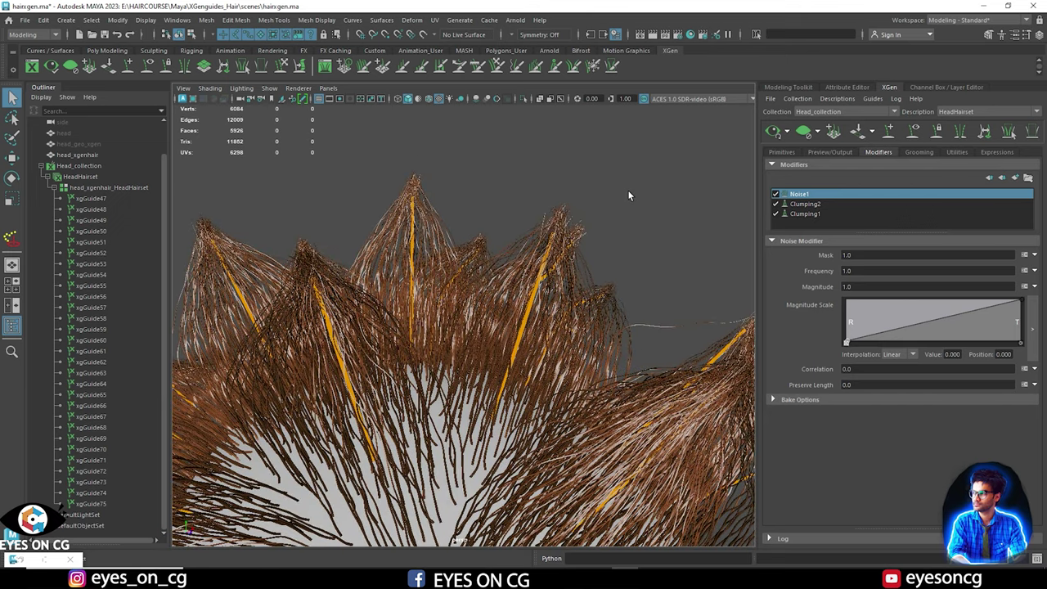
left_click_drag(562, 320, 463, 290, "alt")
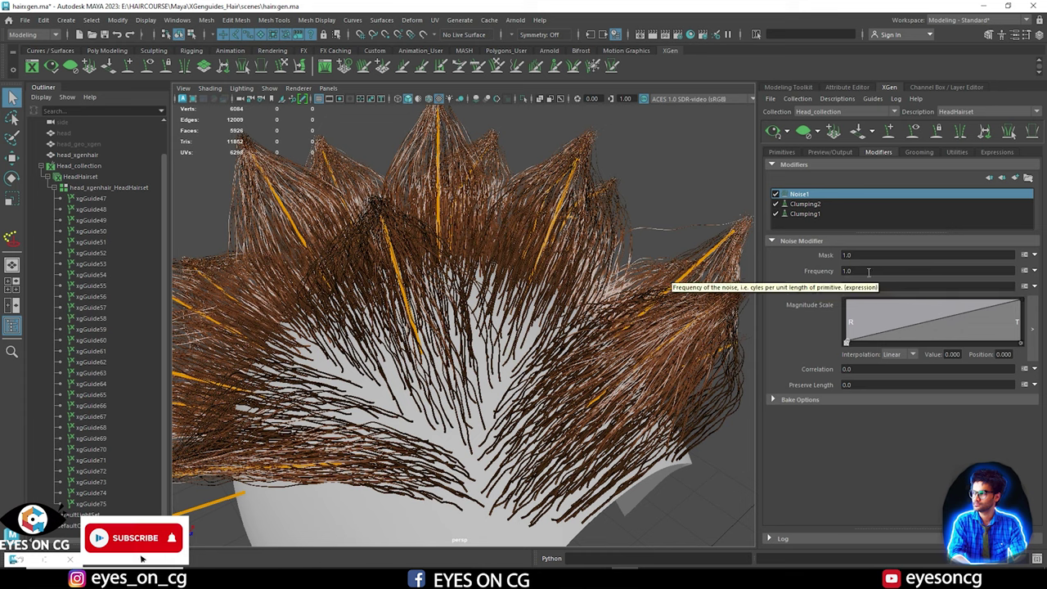
left_click(843, 271)
type("3")
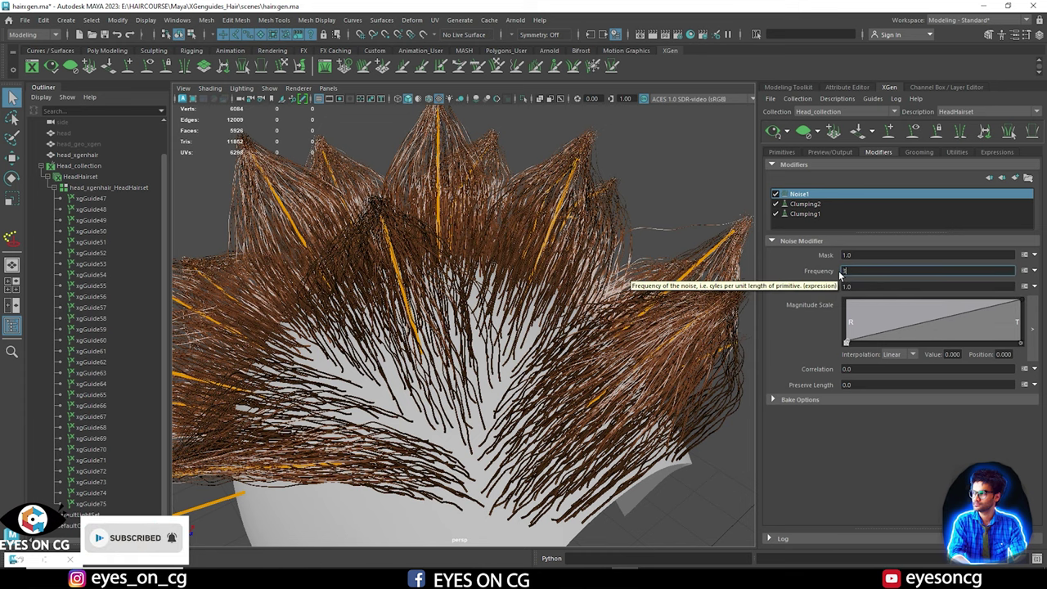
key("Return")
left_click_drag(511, 275, 565, 279, "alt")
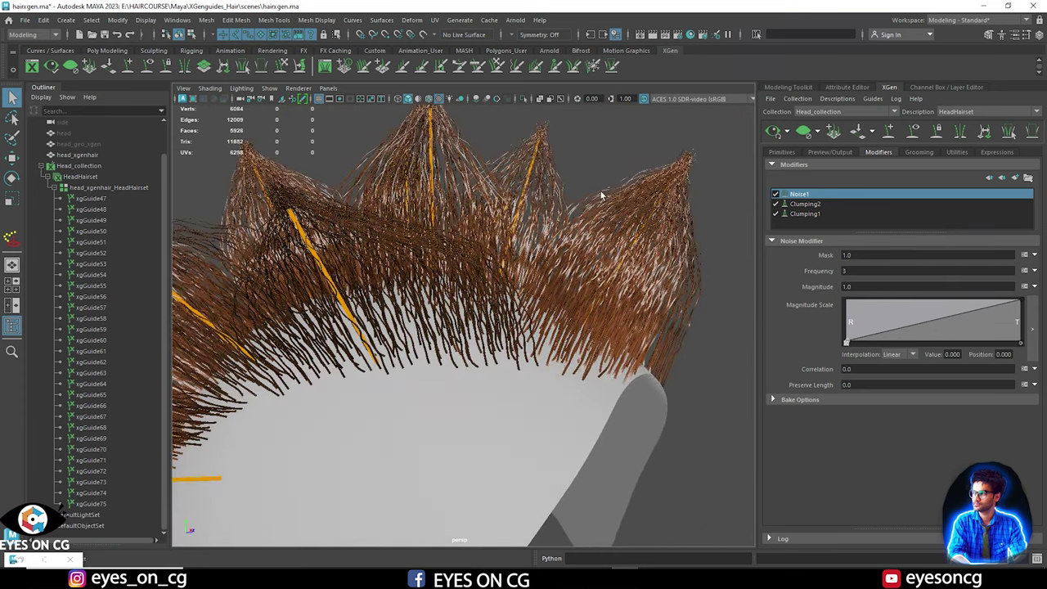
Try a Frequency of 15 on the Noise modifier and inspect the strands up close.
left_click(850, 271)
type("15")
key("Return")
left_click_drag(557, 272, 507, 305, "alt")
right_click_drag(507, 304, 536, 363, "alt")
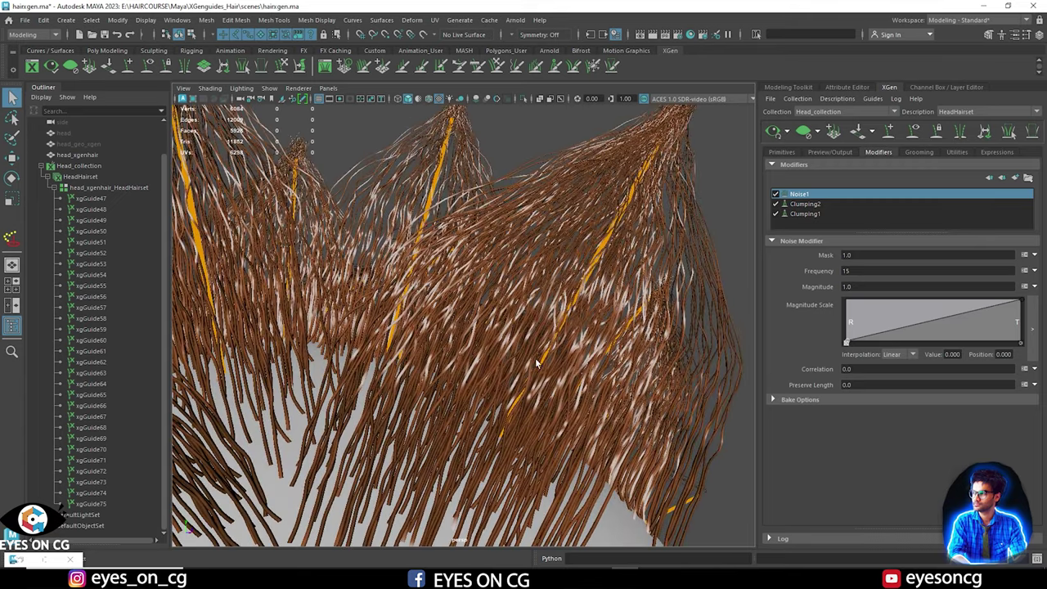
Reduce the hair primitives' Density to about 1.465 so individual strands can be inspected.
left_click(782, 152)
scroll(888, 264, "up", 3)
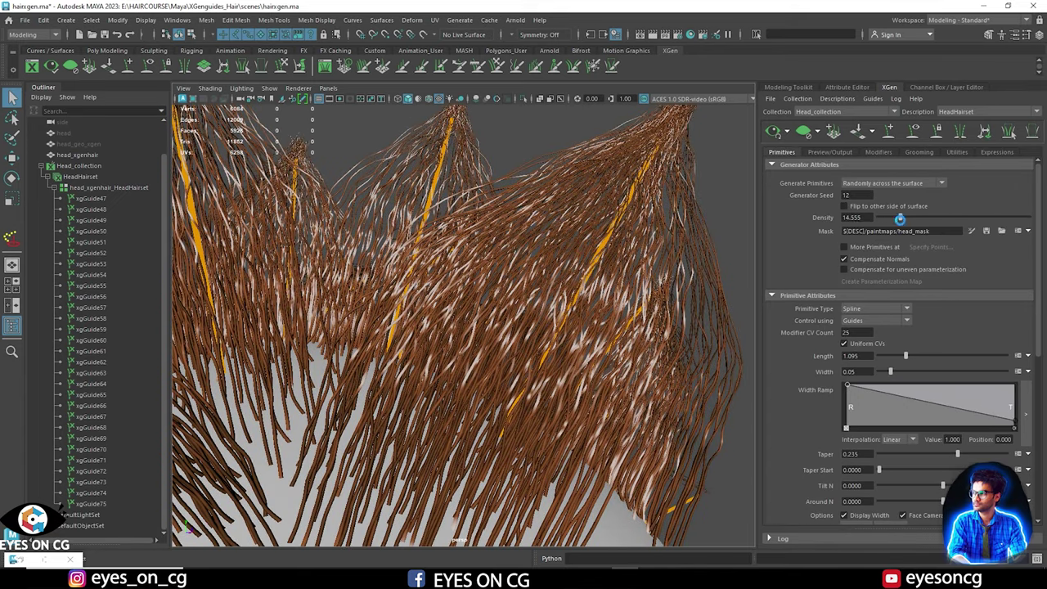
left_click_drag(900, 219, 880, 219)
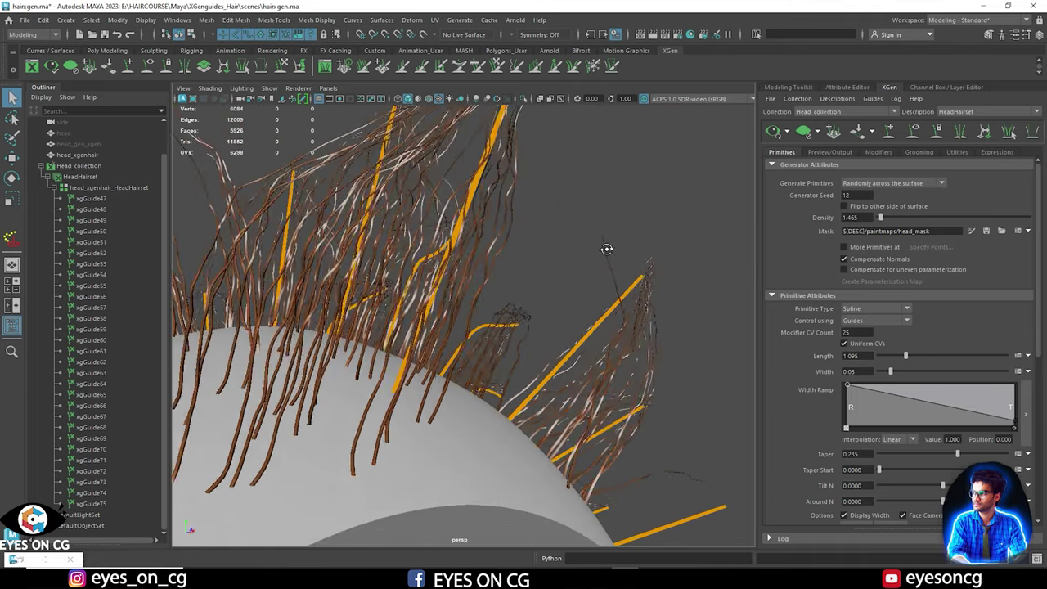
left_click_drag(607, 249, 621, 257, "alt")
Set Noise1's Frequency to 2 and view the sparse strands.
left_click(878, 152)
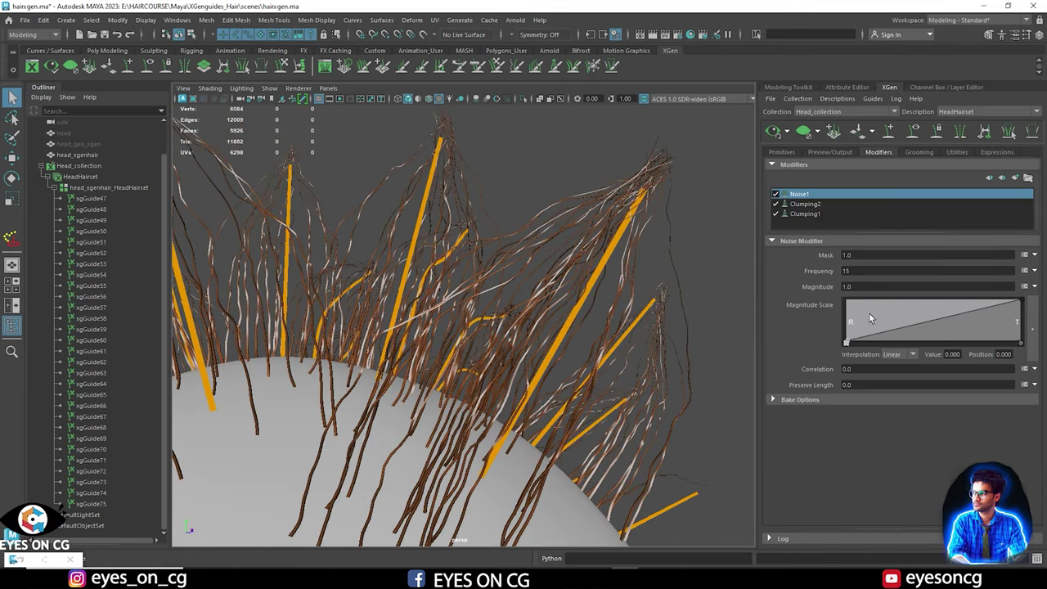
double_click(849, 271)
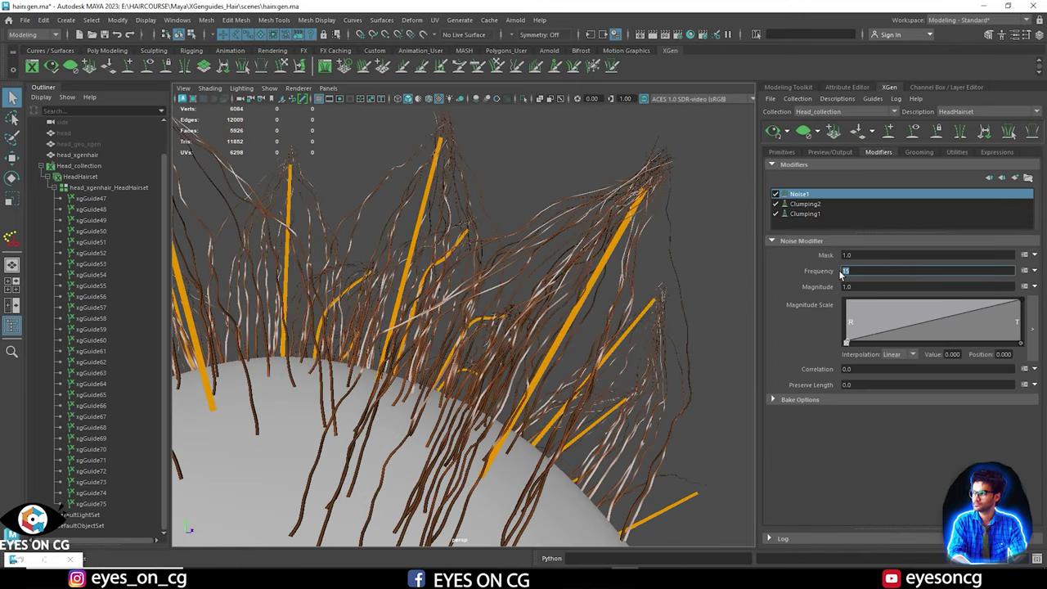
type("2")
key("Return")
left_click_drag(600, 242, 589, 274, "alt")
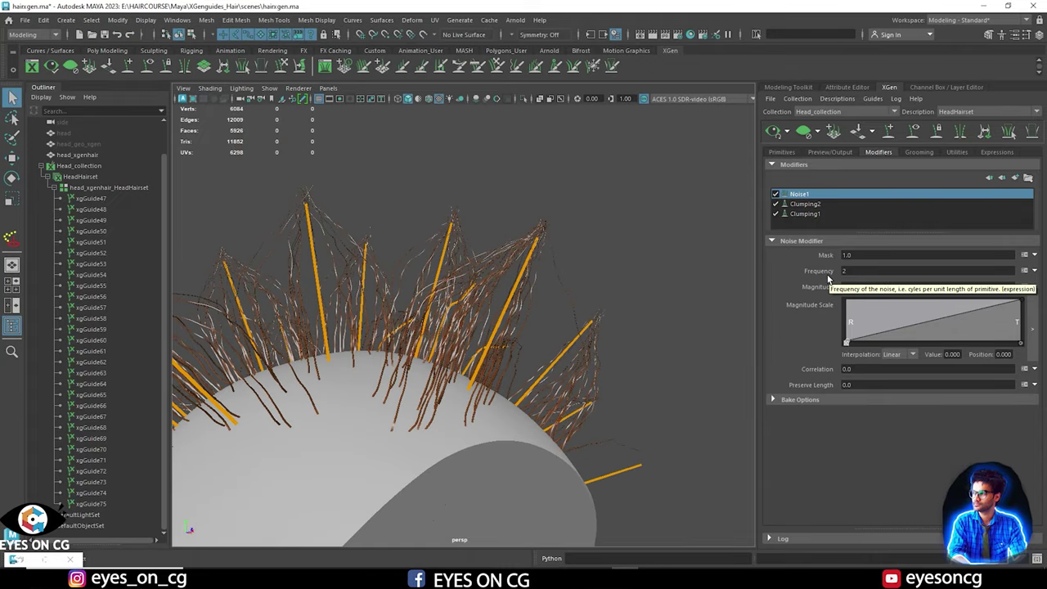
Try a Magnitude of 5 on Noise1 and inspect the strands.
double_click(851, 286)
type("5")
key("Return")
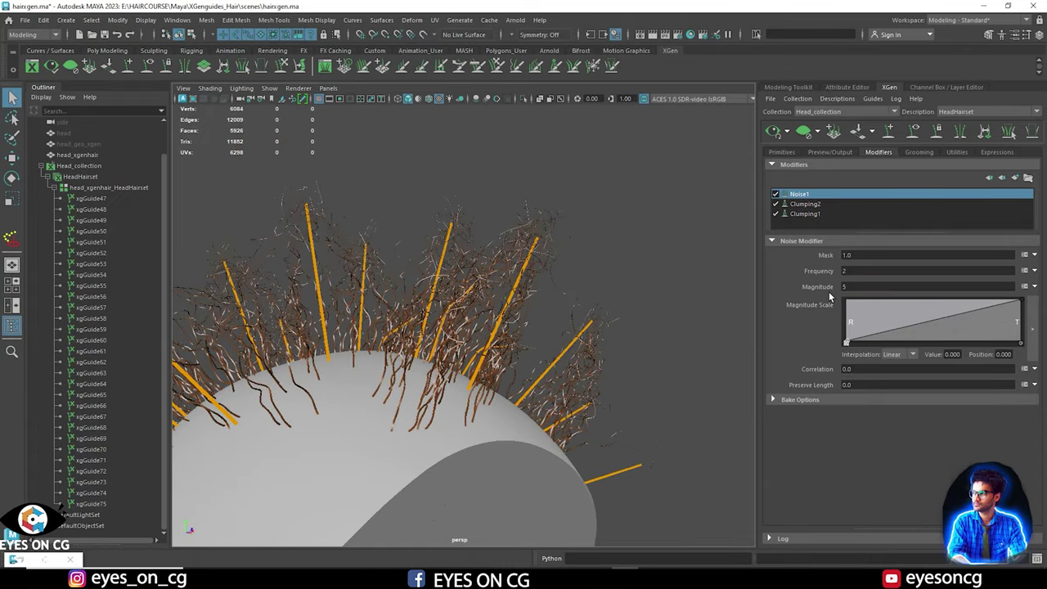
left_click_drag(509, 261, 536, 319, "alt")
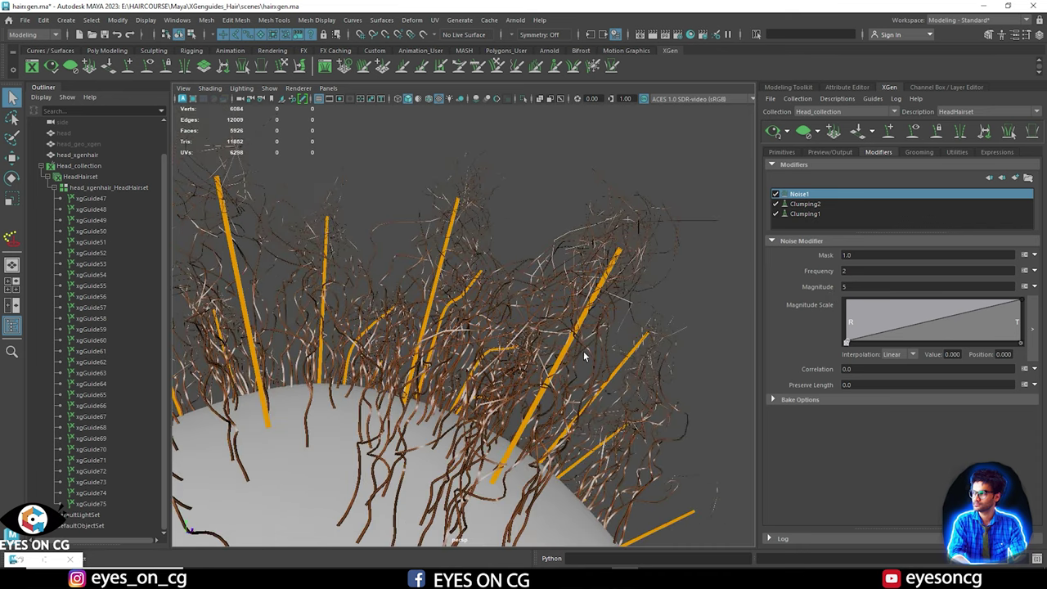
Set Noise1's Magnitude back to 1 and inspect the strands from several angles.
left_click(852, 287)
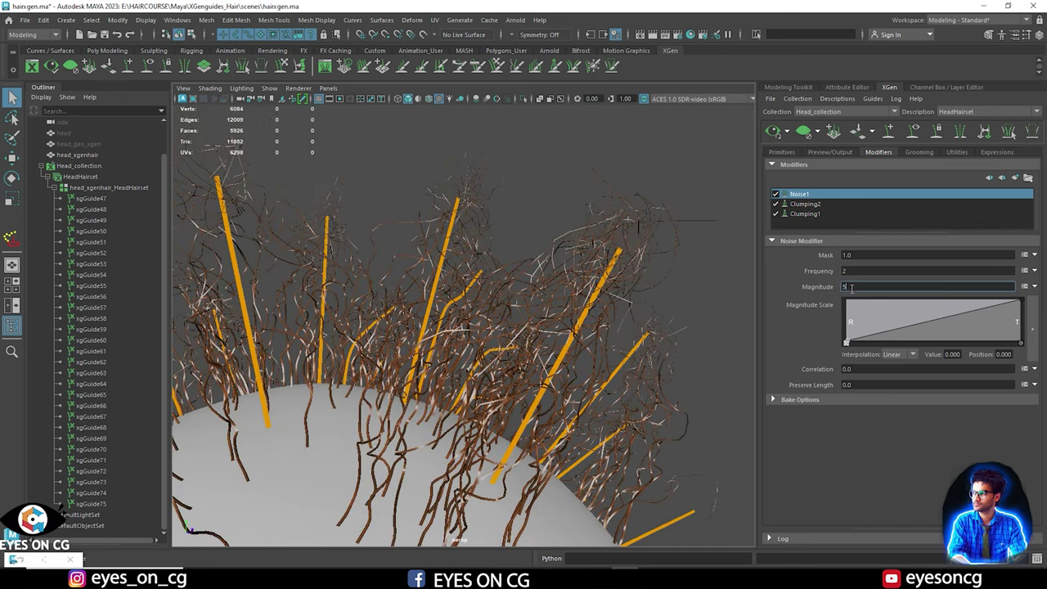
type("1")
key("Return")
left_click_drag(524, 270, 437, 334, "alt")
left_click_drag(527, 269, 676, 360, "alt")
mouse_move(532, 355)
left_mouse_down("alt")
mouse_move(533, 304)
mouse_move(539, 359)
left_mouse_up("alt")
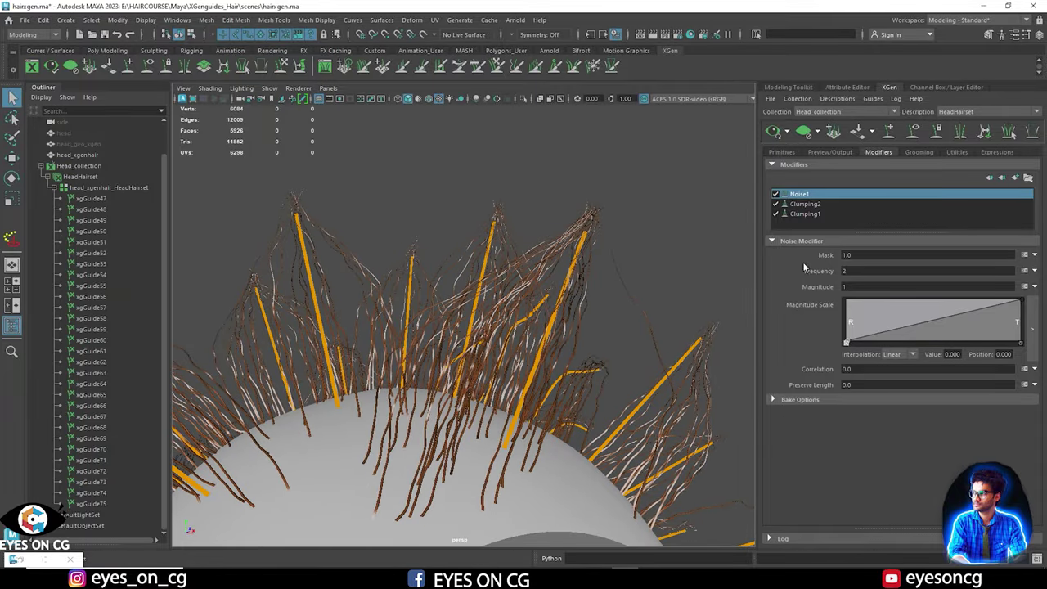
Raise the hair primitives' Density to about 17.465, and increase it a little further for fuller coverage.
left_click(780, 153)
left_click_drag(881, 217, 905, 218)
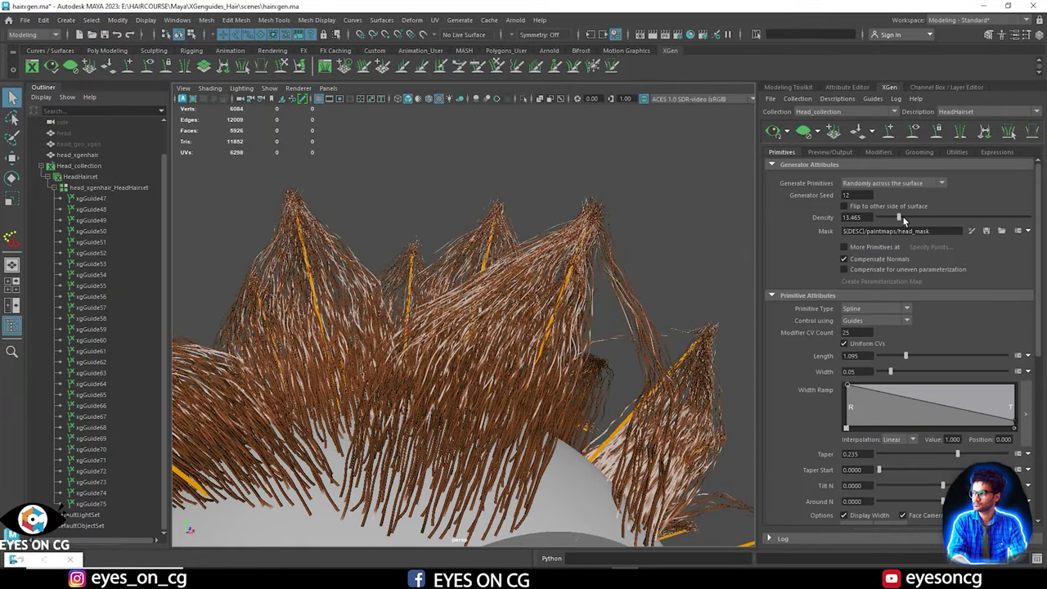
left_click_drag(646, 300, 537, 303, "alt")
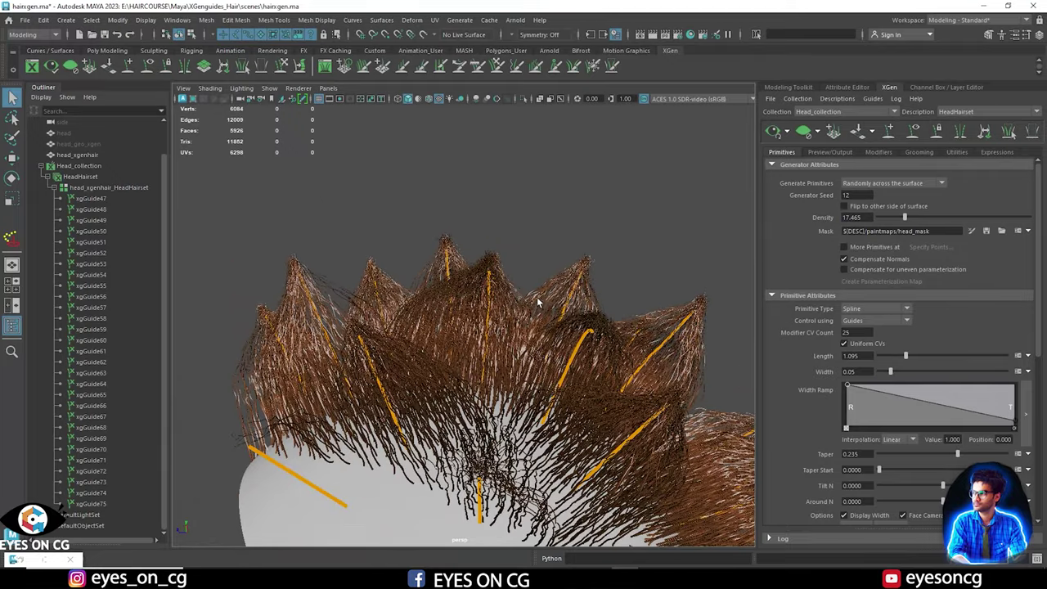
left_click_drag(905, 218, 919, 218)
Set Noise1's Magnitude to .3 and check the strands up close.
left_click(878, 152)
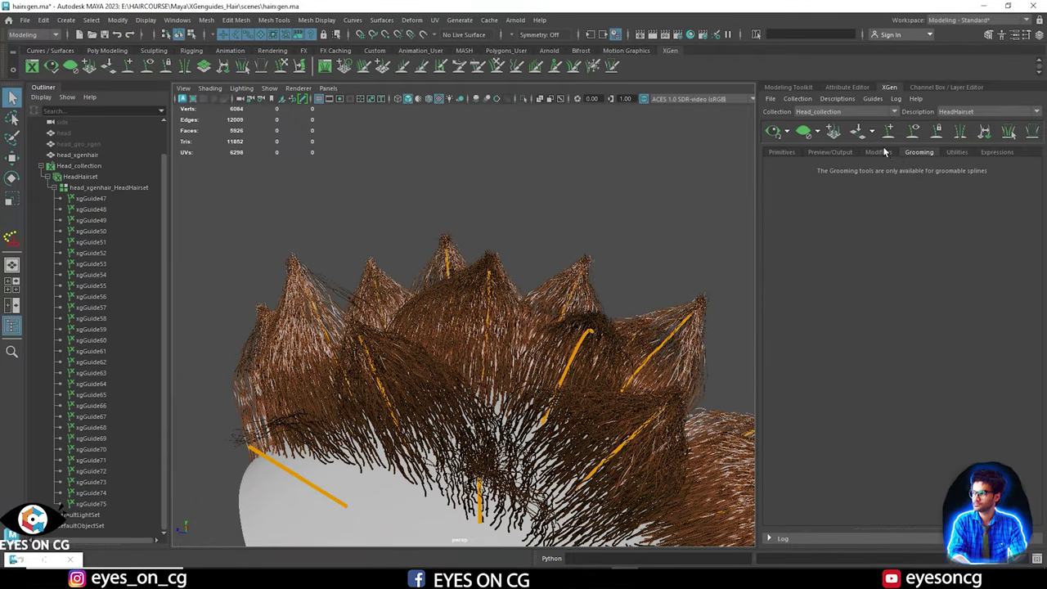
left_click_drag(449, 300, 571, 324, "alt")
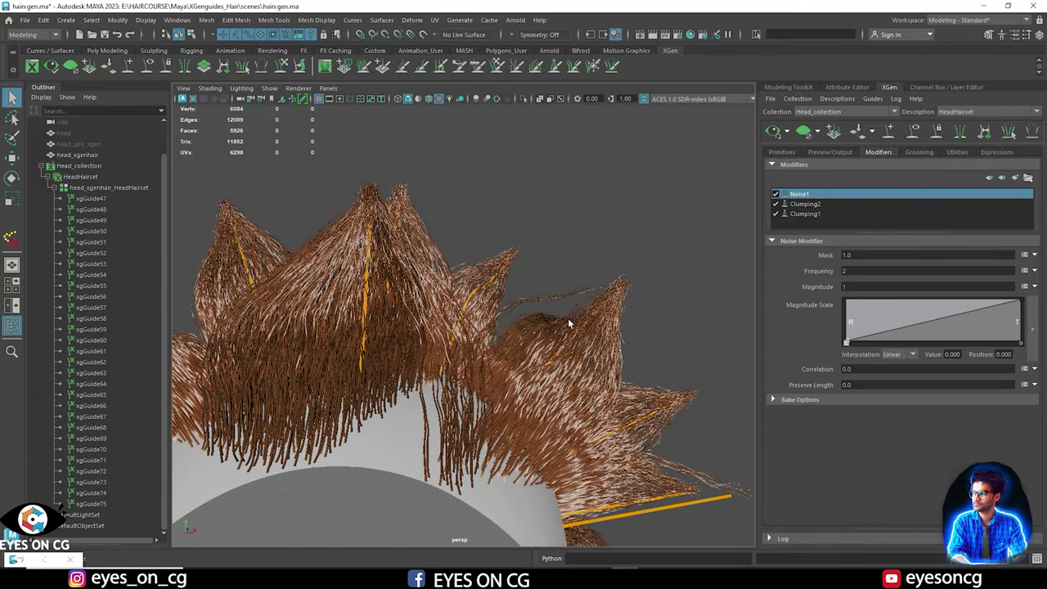
double_click(866, 286)
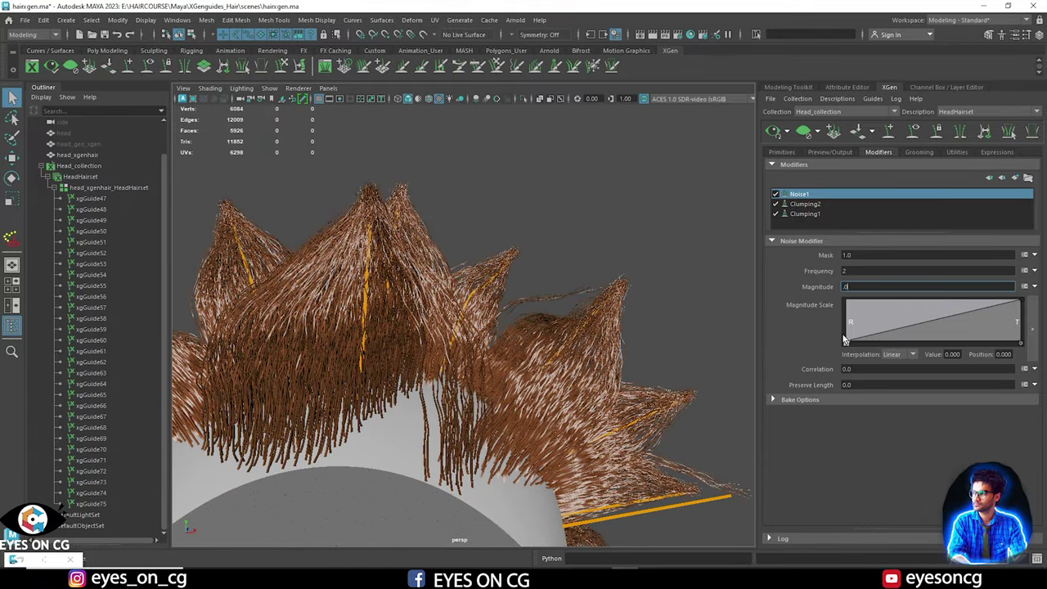
key("Return")
left_click_drag(550, 325, 466, 325, "alt")
right_click_drag(466, 325, 523, 357, "alt")
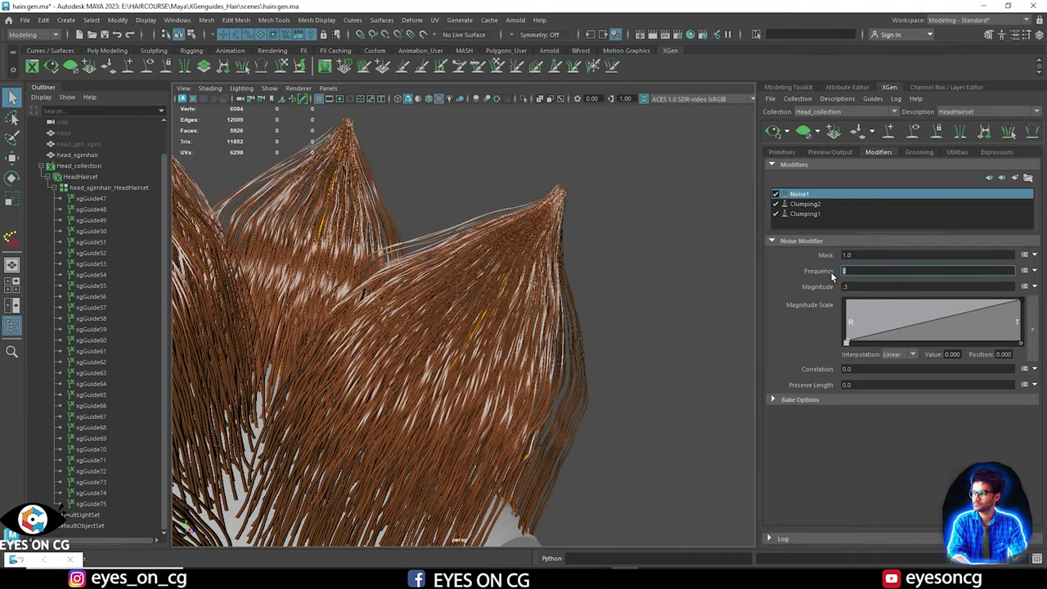
Set Noise1's Frequency to 1 and check the resulting hair shape.
type("1")
key("Return")
right_click_drag(617, 303, 535, 297, "alt")
left_click_drag(535, 297, 523, 348, "alt")
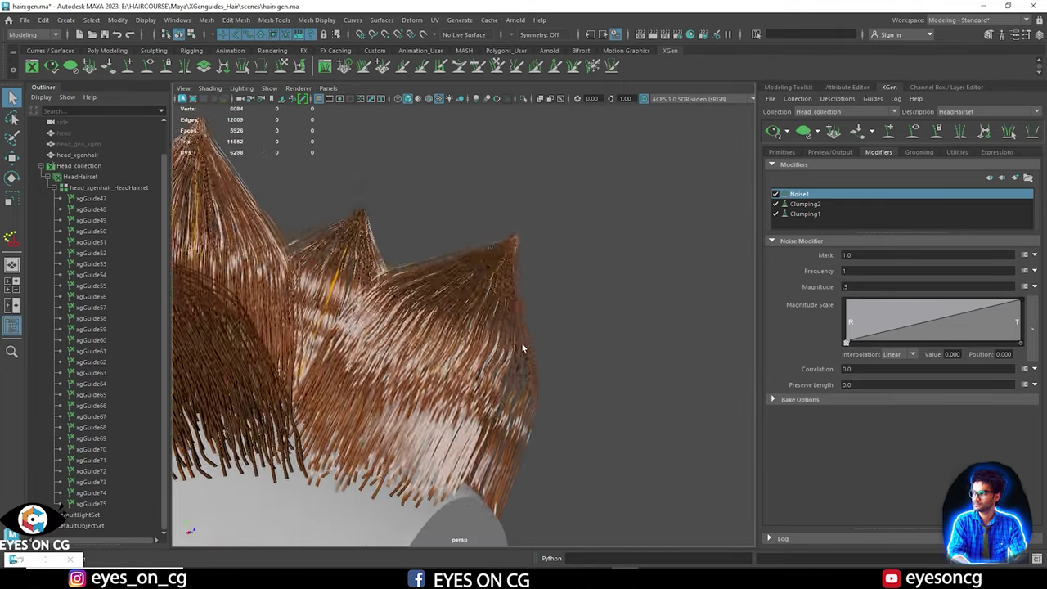
right_click_drag(523, 349, 519, 333, "alt")
middle_click_drag(519, 333, 527, 297, "alt")
left_click_drag(527, 297, 549, 298, "alt")
Compare the hair with the clumping and noise modifiers toggled off and on, and examine it around the head.
left_click(776, 213)
left_click(775, 194)
left_click(775, 195)
left_click(774, 204)
left_click(775, 203)
left_click_drag(614, 270, 555, 259, "alt")
right_click_drag(555, 260, 590, 333, "alt")
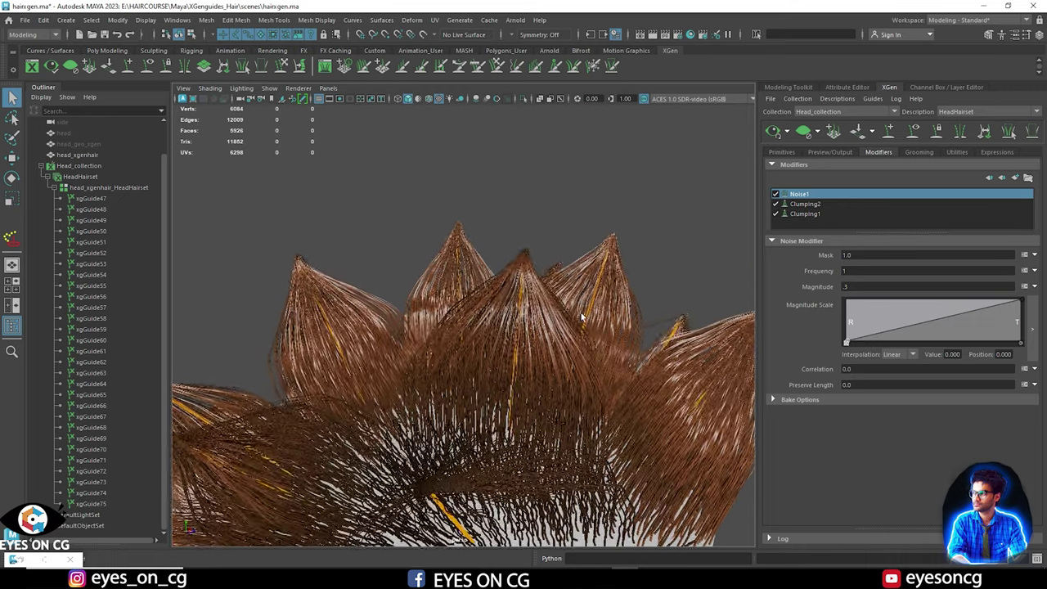
left_click_drag(590, 331, 575, 297, "alt")
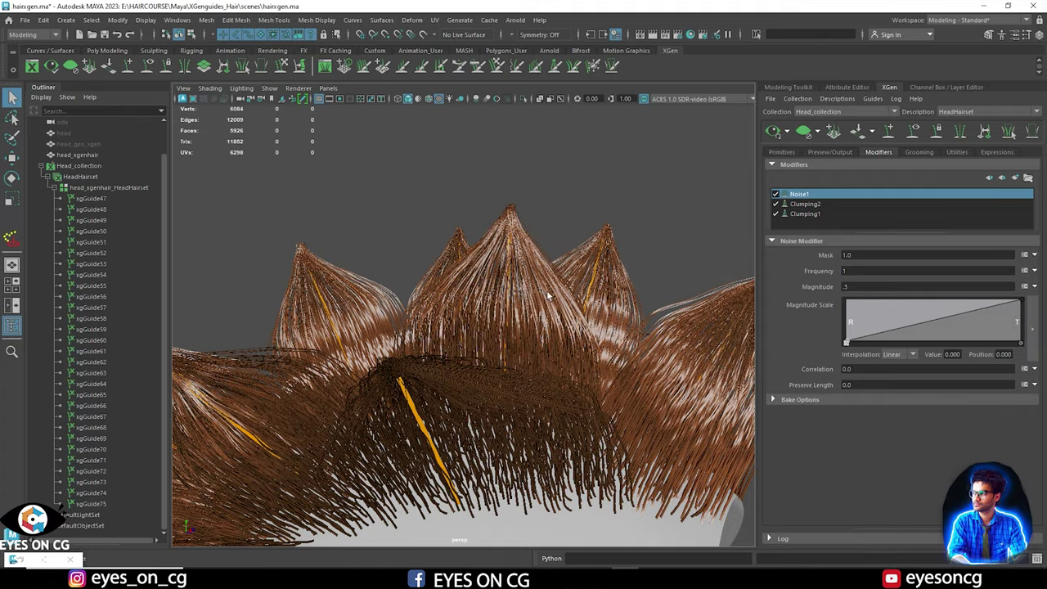
left_click_drag(671, 316, 582, 280, "alt")
right_click_drag(582, 281, 594, 299, "alt")
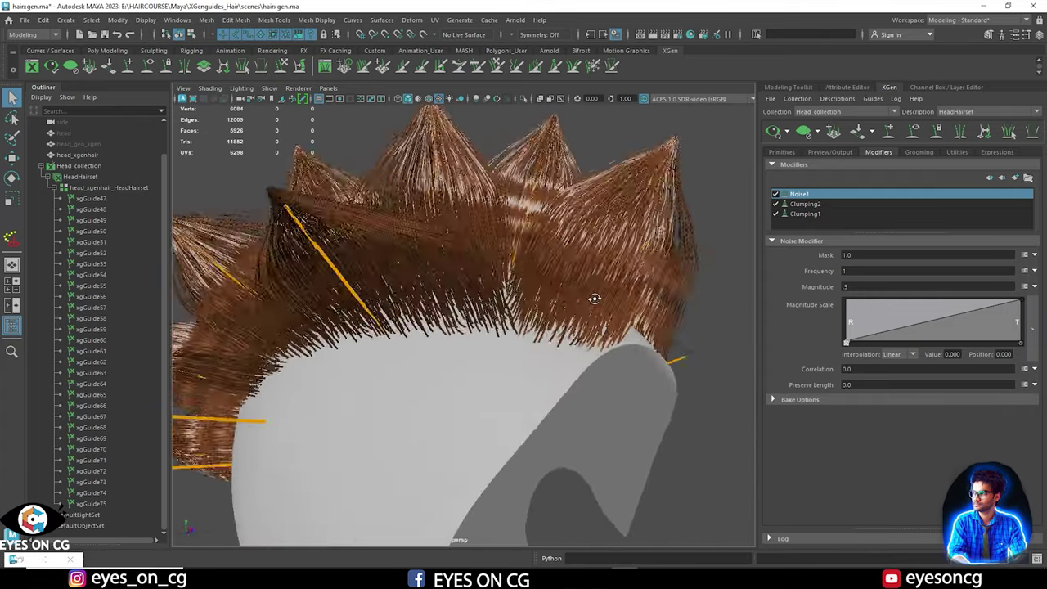
left_click_drag(594, 299, 591, 339, "alt")
Slightly lower the raised inner point on Clumping1's Noise Scale ramp.
left_click(826, 215)
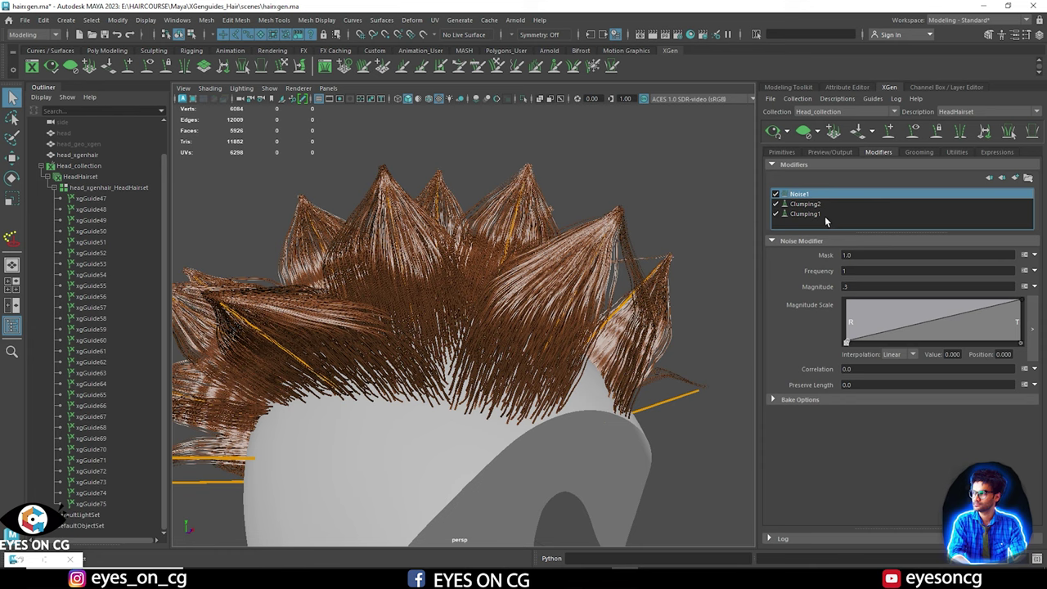
left_click(772, 417)
left_click_drag(890, 471, 892, 481)
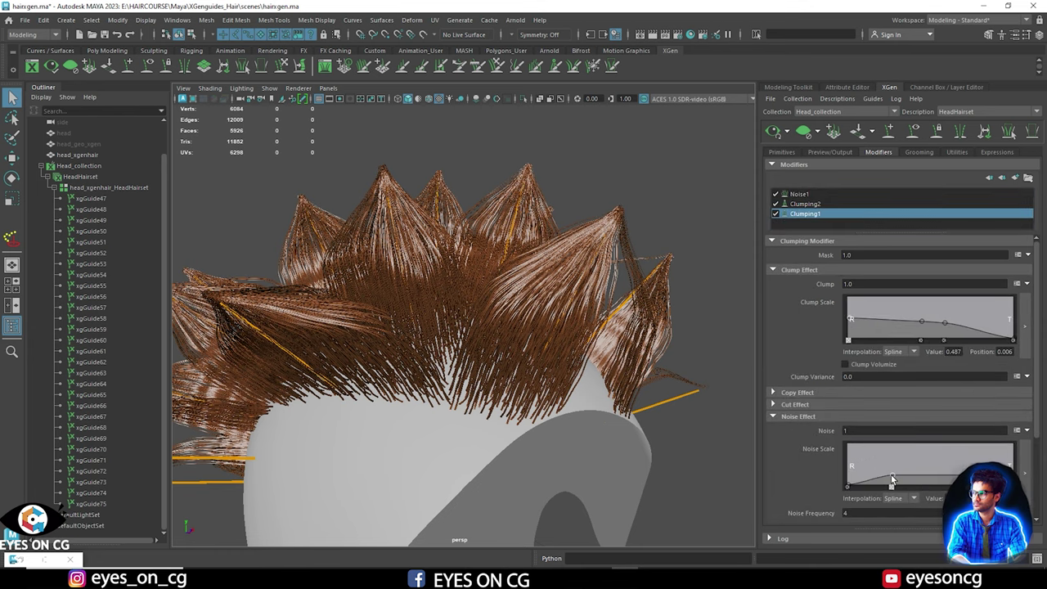
Shape Noise1's Magnitude Scale ramp with a raised point near the middle and a partly lowered tip.
left_click(848, 195)
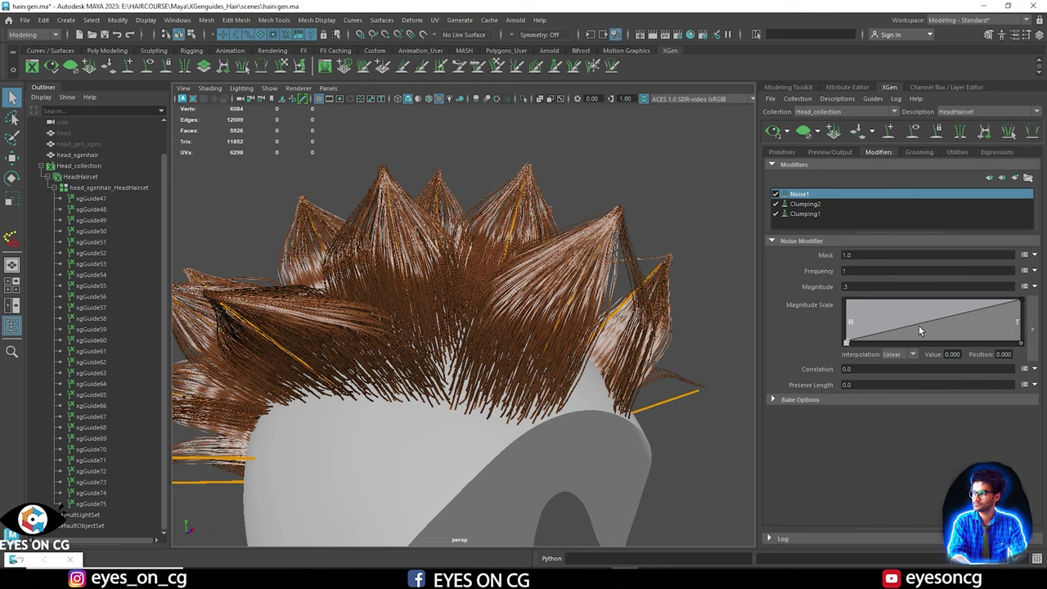
left_click_drag(917, 325, 915, 310)
left_click_drag(1020, 301, 1021, 339)
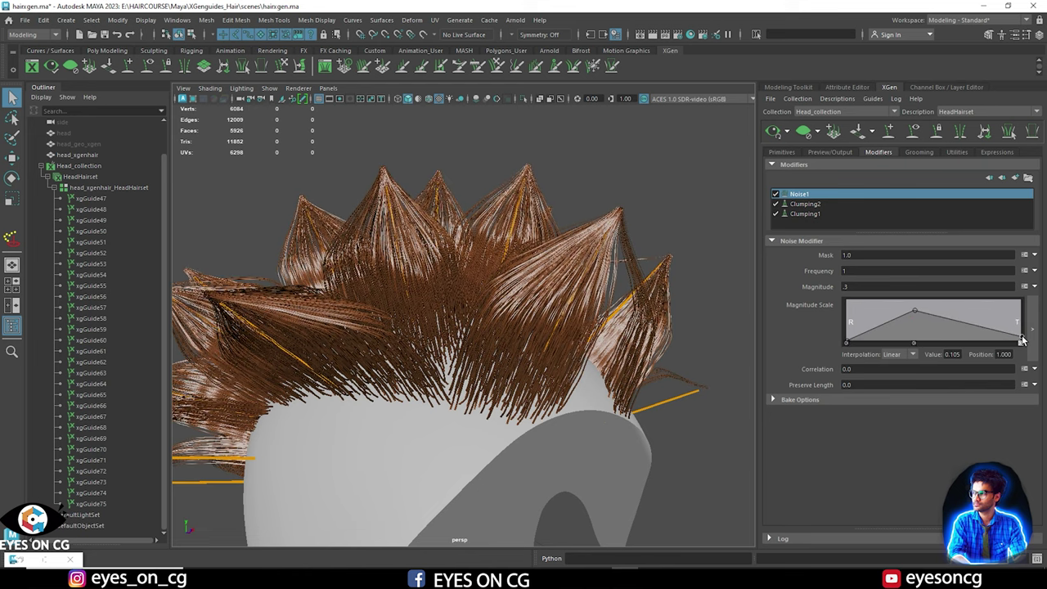
left_click_drag(1023, 329, 1022, 320)
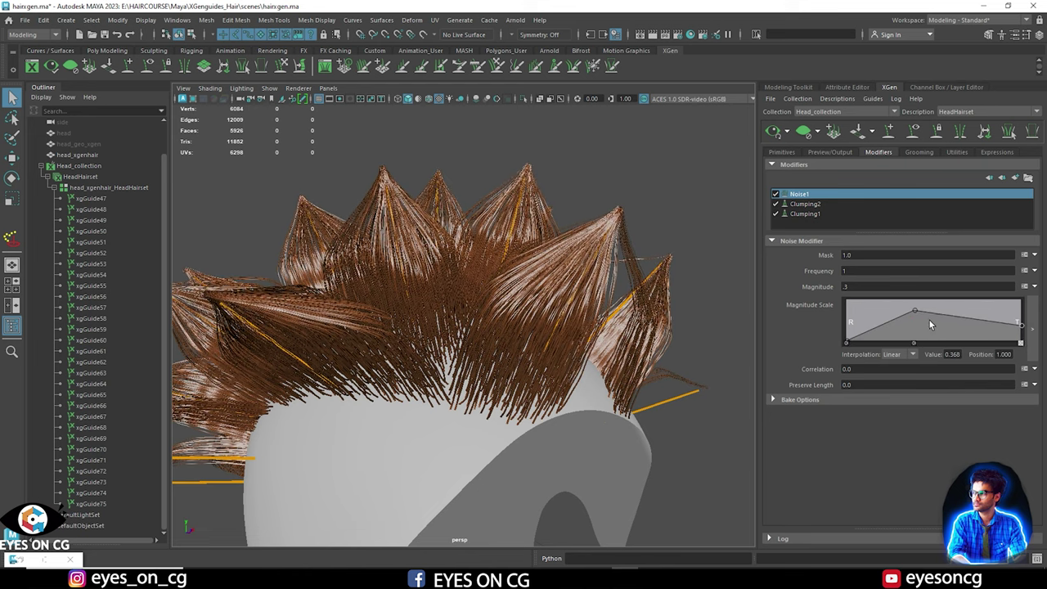
left_click_drag(914, 310, 921, 313)
left_click_drag(1023, 320, 1021, 323)
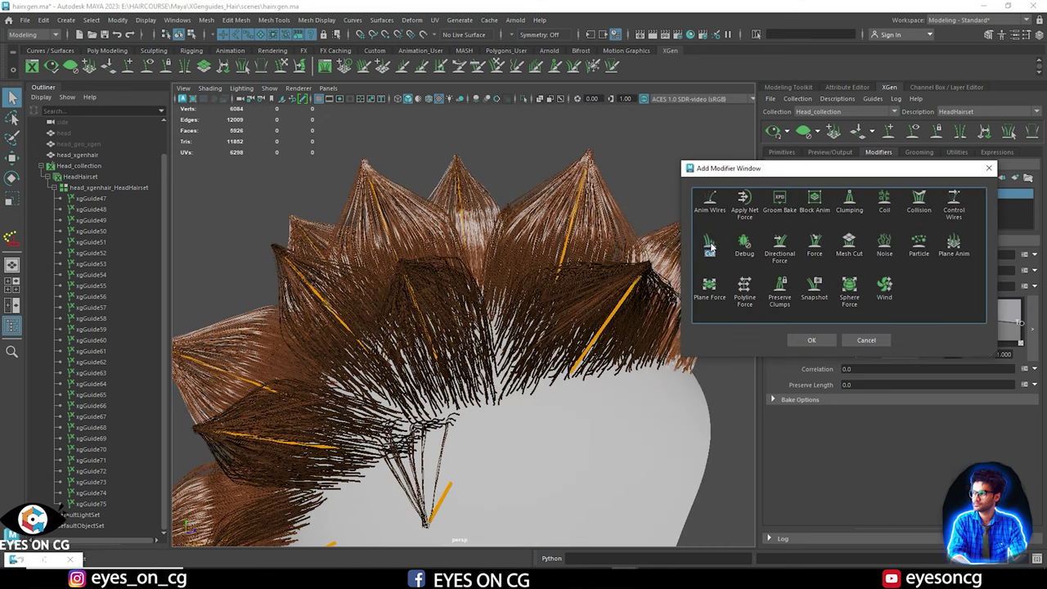
Add a Cut modifier above Noise1 and check the hair tips.
left_click(819, 338)
right_click_drag(570, 204, 553, 245, "alt")
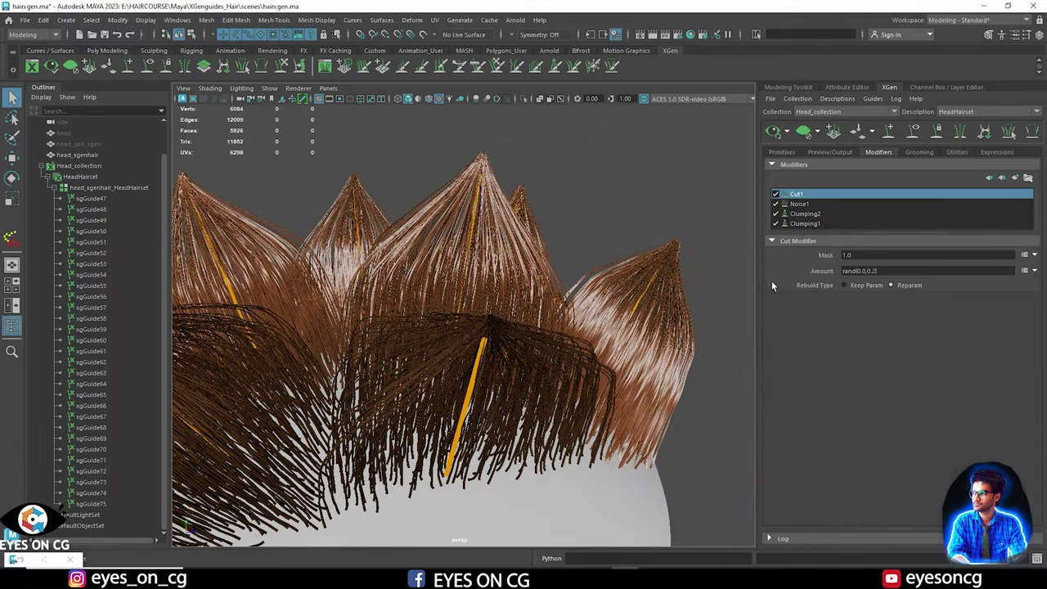
left_click_drag(543, 250, 549, 255, "alt")
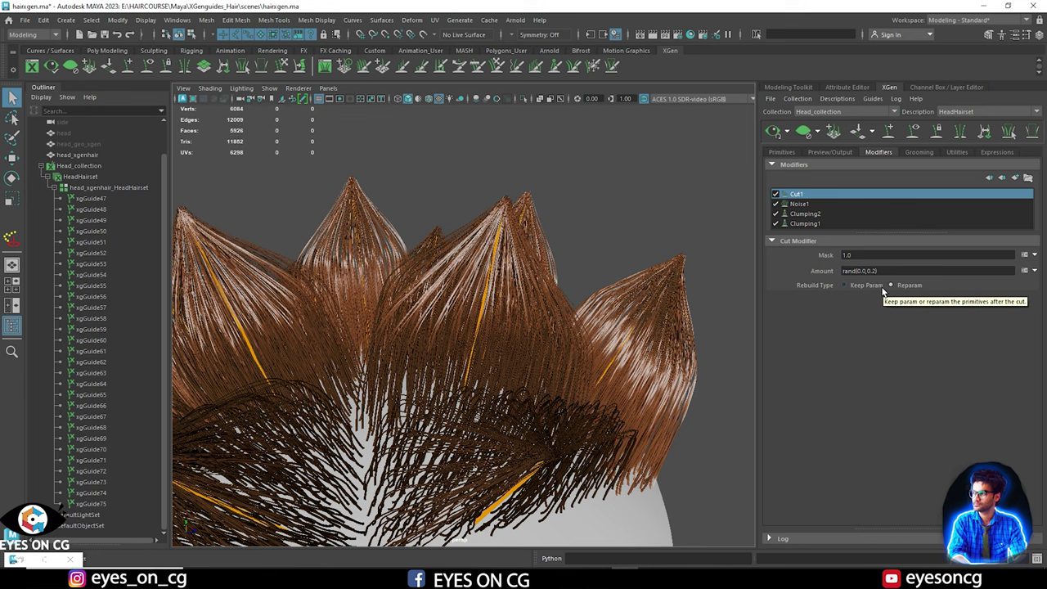
mouse_move(666, 278)
left_mouse_down("alt")
mouse_move(680, 281)
mouse_move(670, 274)
left_mouse_up("alt")
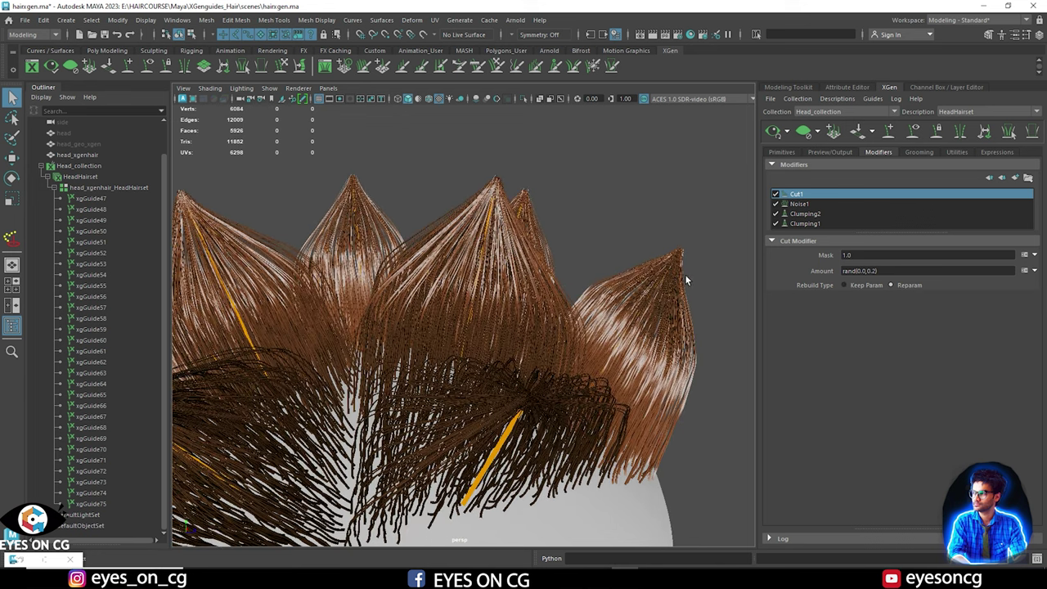
Compare the hair with Cut1 disabled and enabled, and set its Amount to rand(0.0,0.8).
left_click(777, 196)
left_click(777, 196)
left_click(777, 196)
left_click(777, 197)
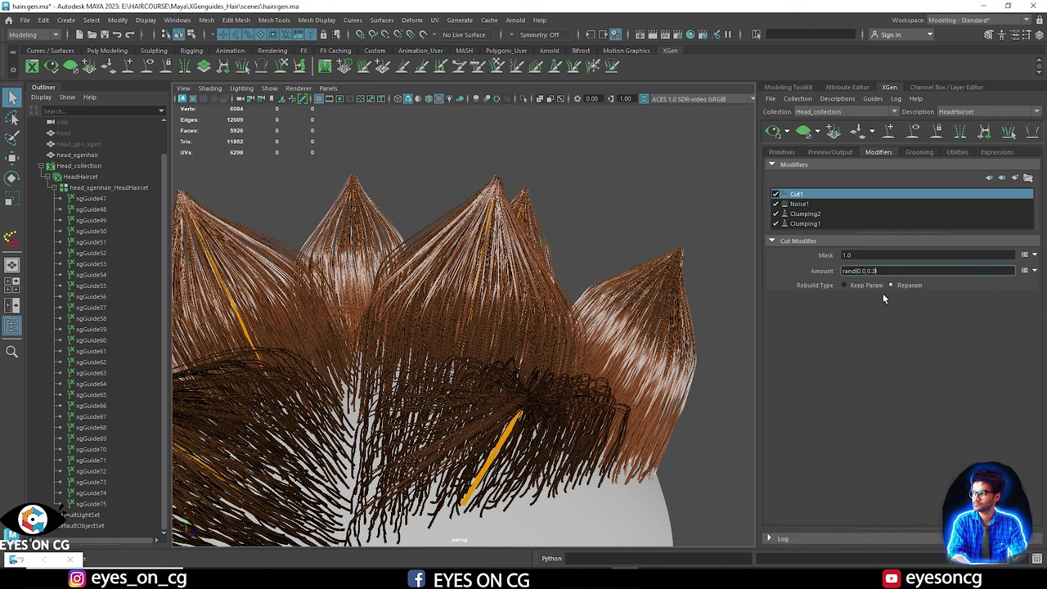
type("8")
key("Return")
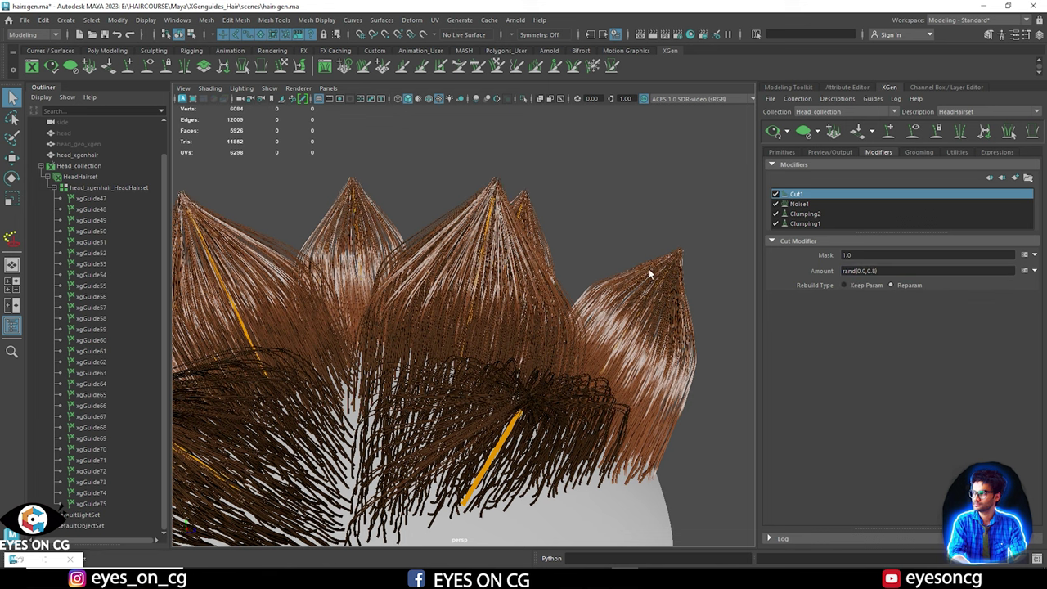
Set Cut1's Amount to rand(0.0,1).
scroll(583, 298, "up", 3)
scroll(583, 299, "down", 2)
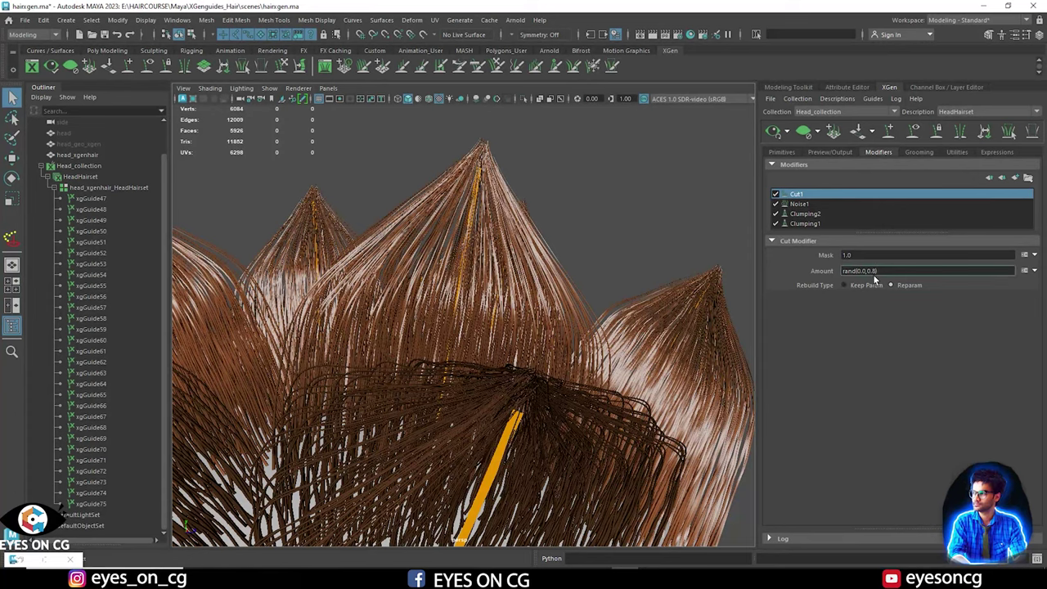
key("BackSpace")
key("BackSpace")
key("BackSpace")
type("1")
key("Return")
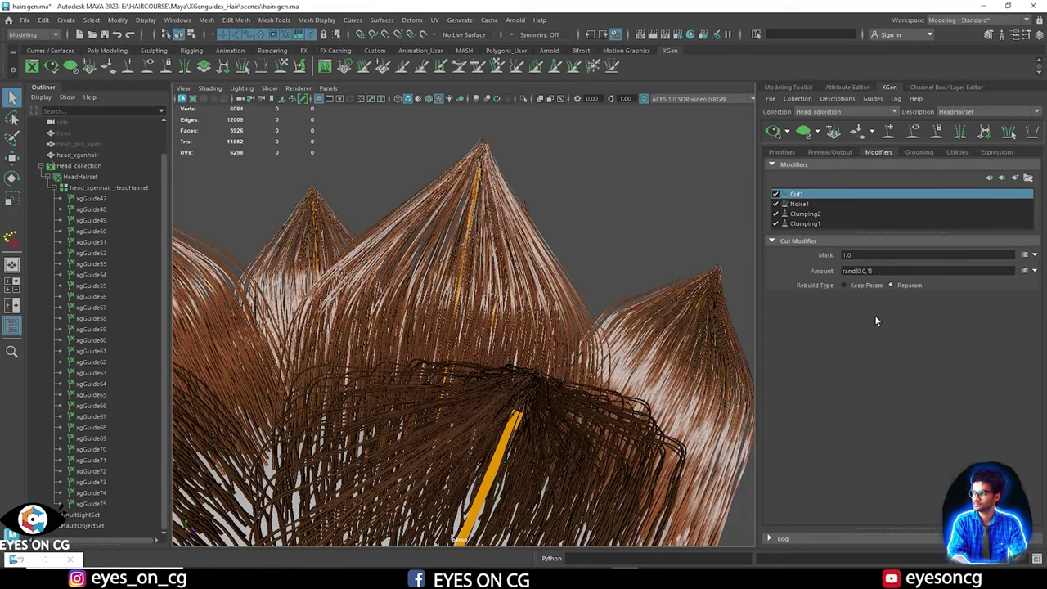
Try an upper limit of 50 in Cut1's random Amount and check the hair ends.
left_click(870, 271)
key("BackSpace")
type("5")
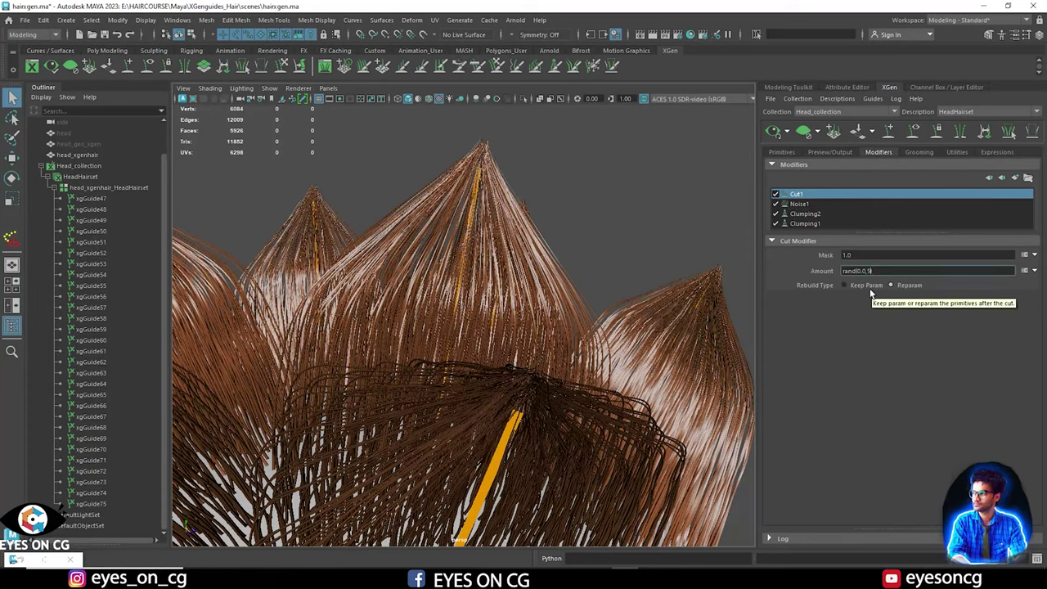
key("Return")
left_click_drag(580, 269, 499, 305, "alt")
Set Cut1's Amount to rand(0.0,2) and check the cut hair near the hairline.
left_click(872, 270)
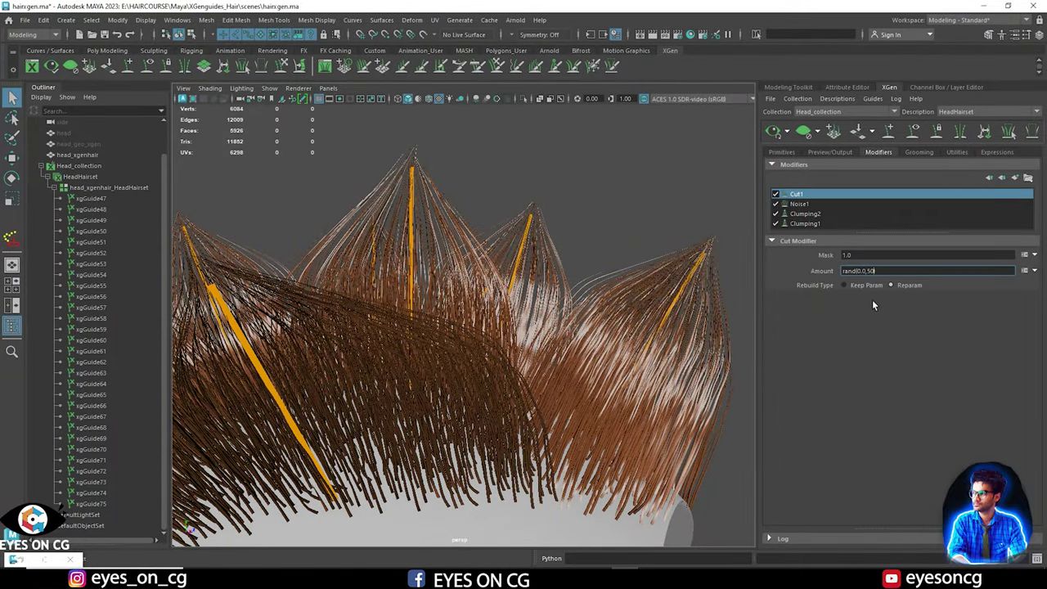
key("BackSpace")
key("BackSpace")
type("2")
key("Return")
mouse_move(491, 319)
left_mouse_down("alt")
mouse_move(516, 295)
mouse_move(487, 299)
mouse_move(495, 323)
left_mouse_up("alt")
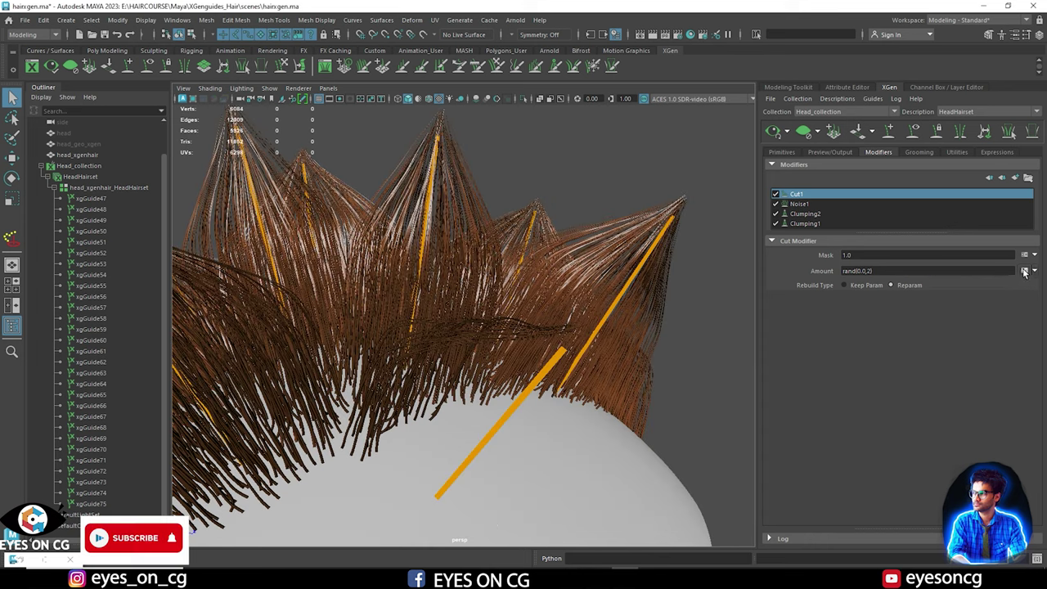
Open Cut1's Amount in the expression editor and add the line $minValCut = 0.1; above rand(0.0,2).
left_click(1025, 271)
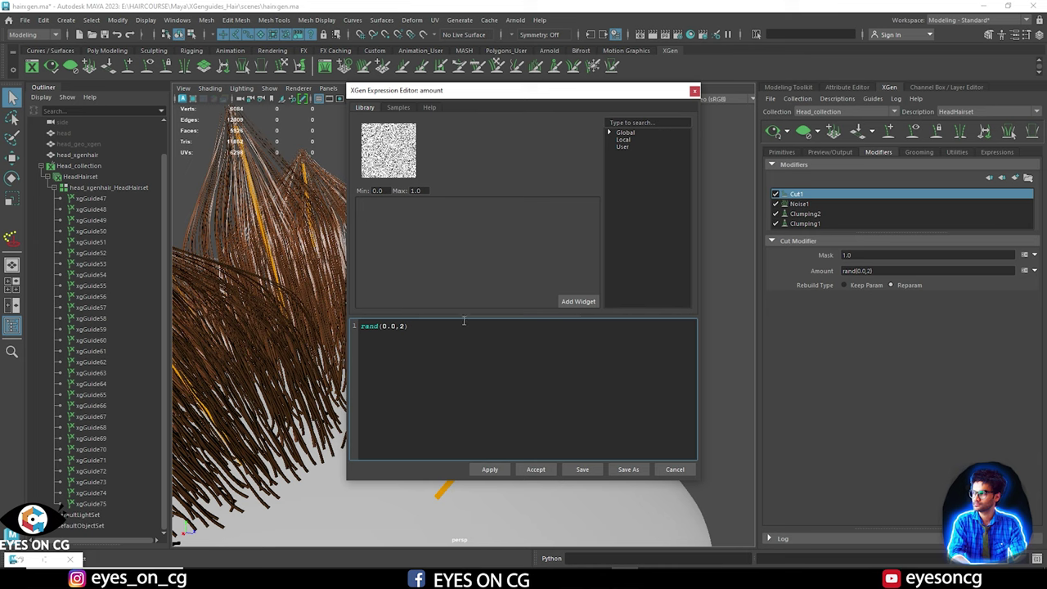
left_click_drag(468, 96, 516, 99)
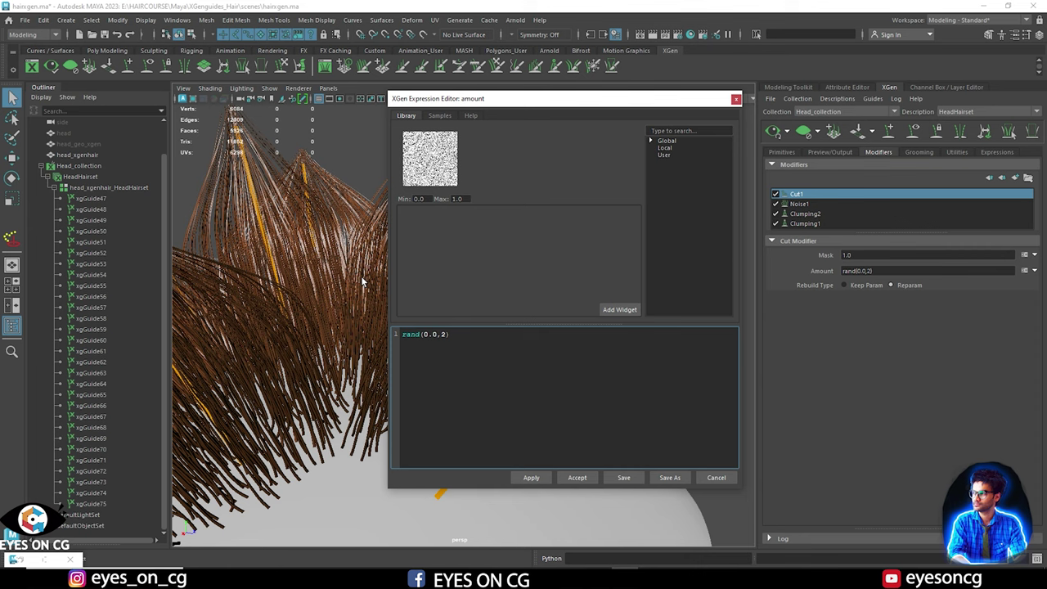
left_click_drag(448, 351, 400, 341)
left_click(404, 335)
key("Return")
type("$minValCut")
left_click_drag(407, 333, 439, 334)
left_click(455, 334)
type("= 0.1")
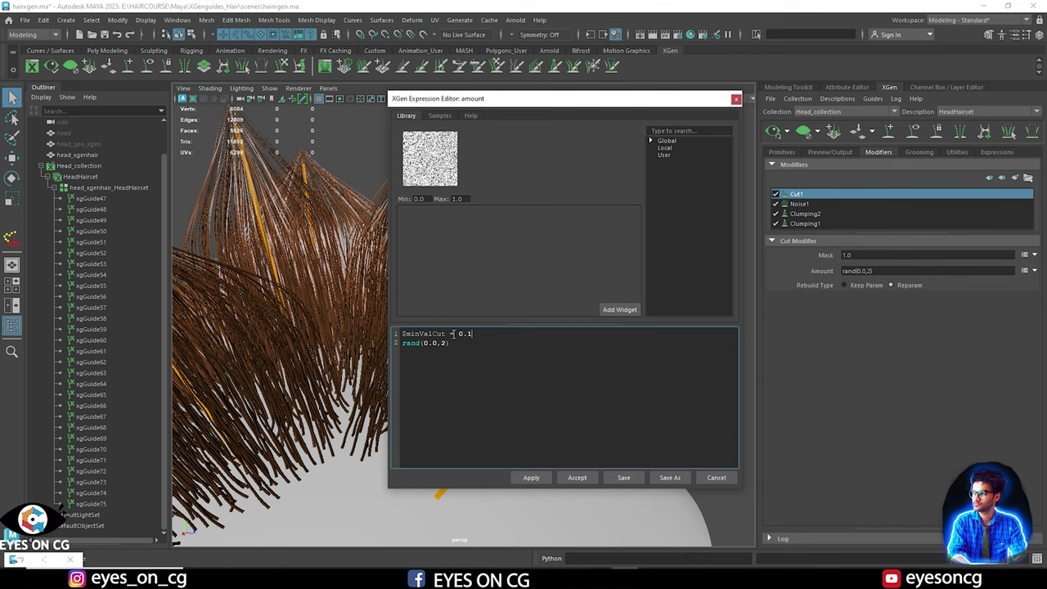
type(";")
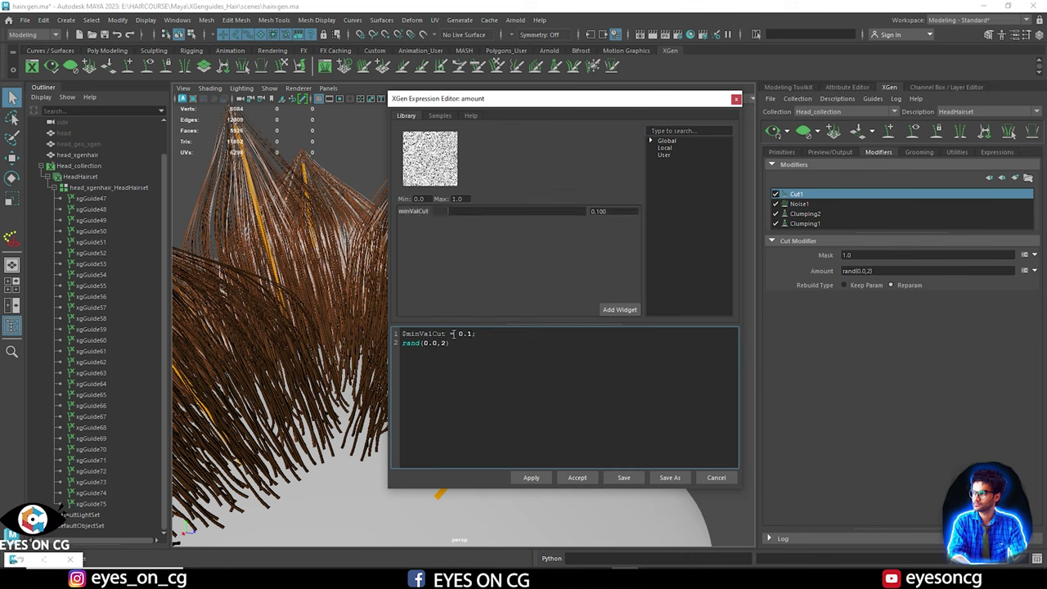
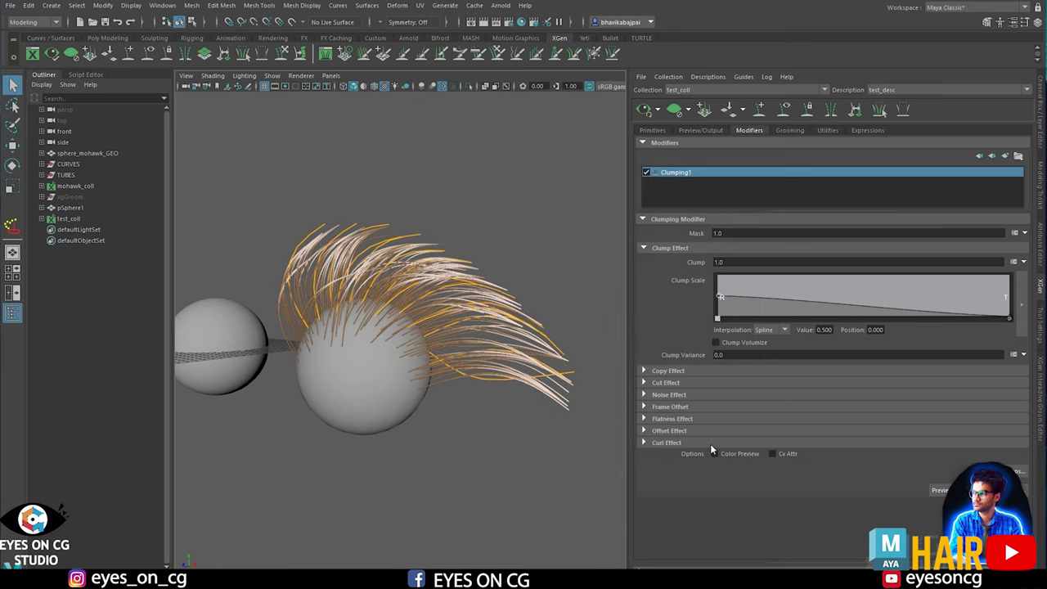
Generate Clumping1's points from the guides of test_desc and save the clumping maps.
left_click(556, 369)
left_click(1014, 471)
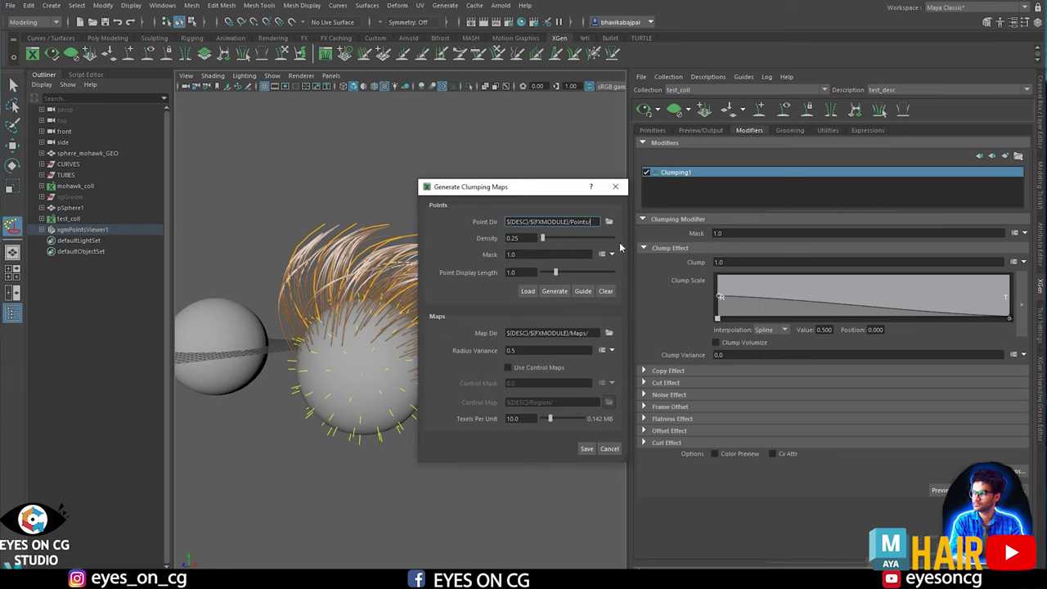
left_click(583, 291)
left_click(588, 449)
left_click_drag(589, 414, 561, 402, "alt")
Inspect the lowest guide on the sphere and place a guide just below it to extend the hair.
left_click(502, 370)
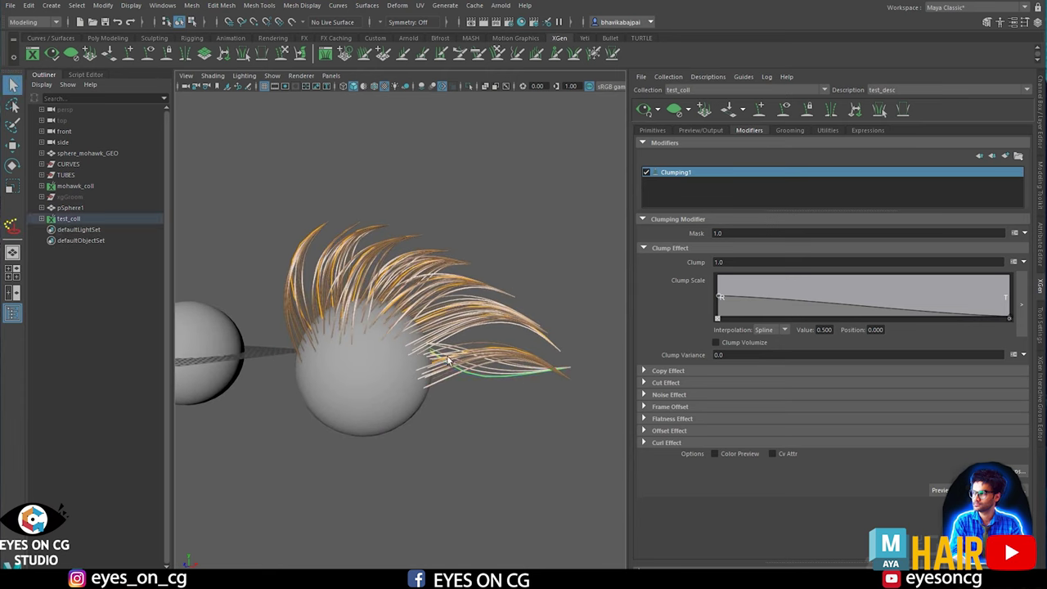
left_click_drag(596, 307, 422, 365, "alt")
right_click_drag(422, 365, 542, 422, "alt")
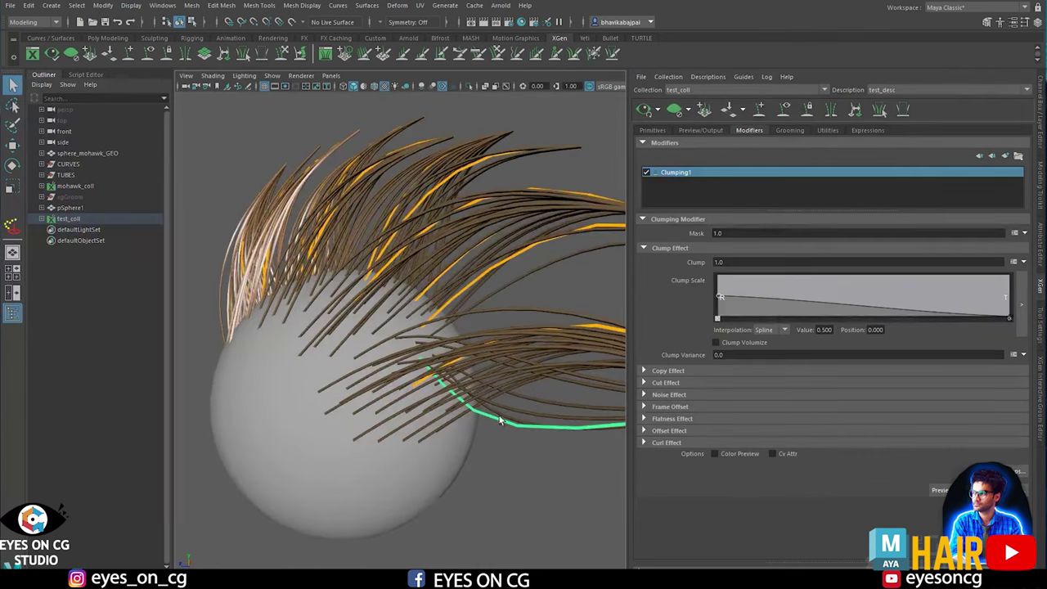
scroll(499, 416, "down", 5)
left_click_drag(498, 399, 443, 352, "alt")
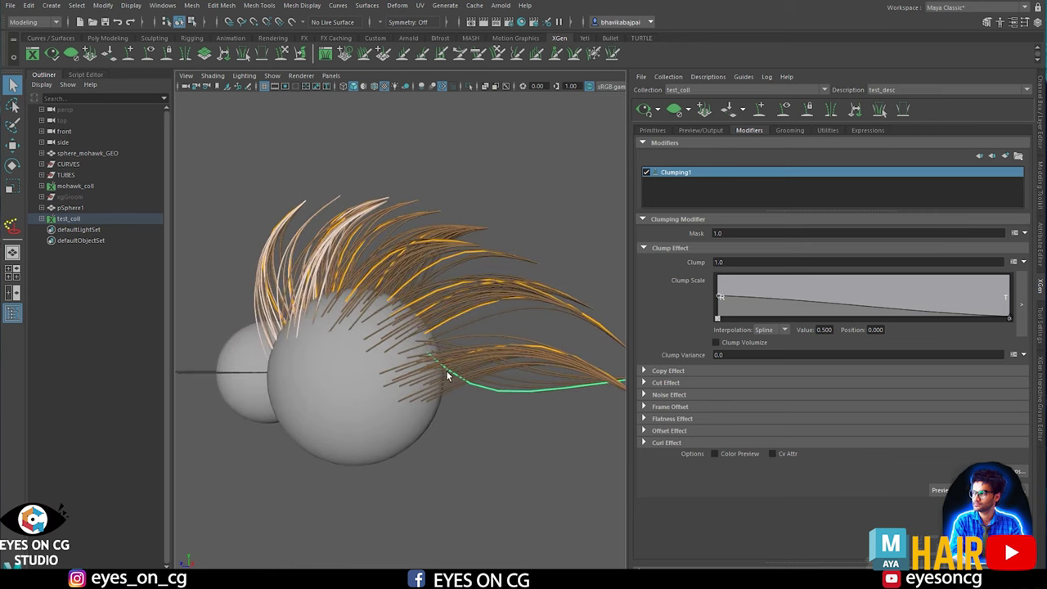
left_click(127, 55)
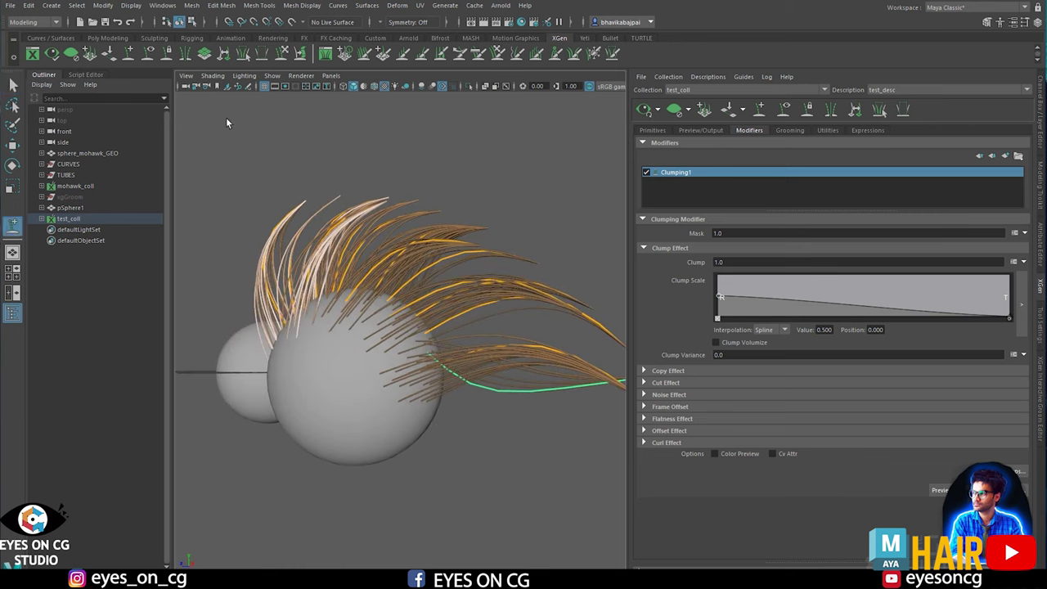
left_click(442, 393)
left_click_drag(433, 397, 452, 401, "alt")
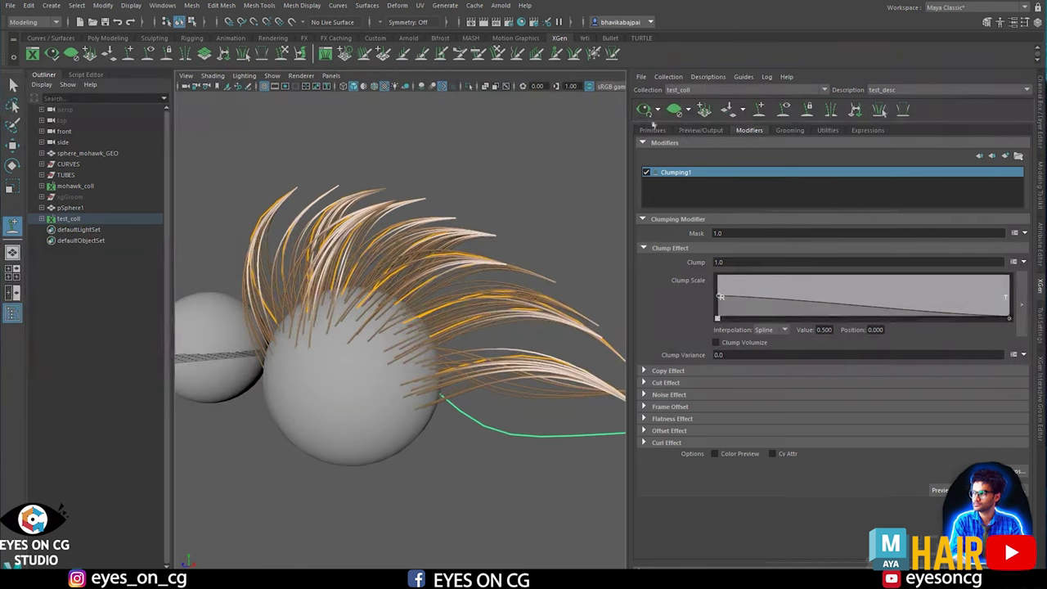
left_click_drag(511, 282, 524, 288, "alt")
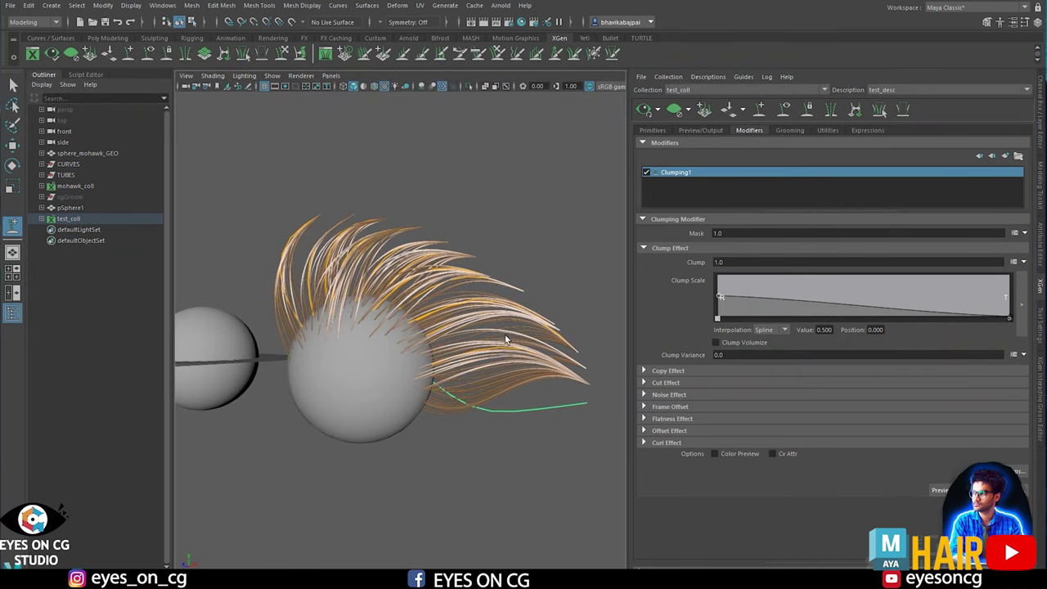
left_click_drag(445, 382, 374, 270, "alt")
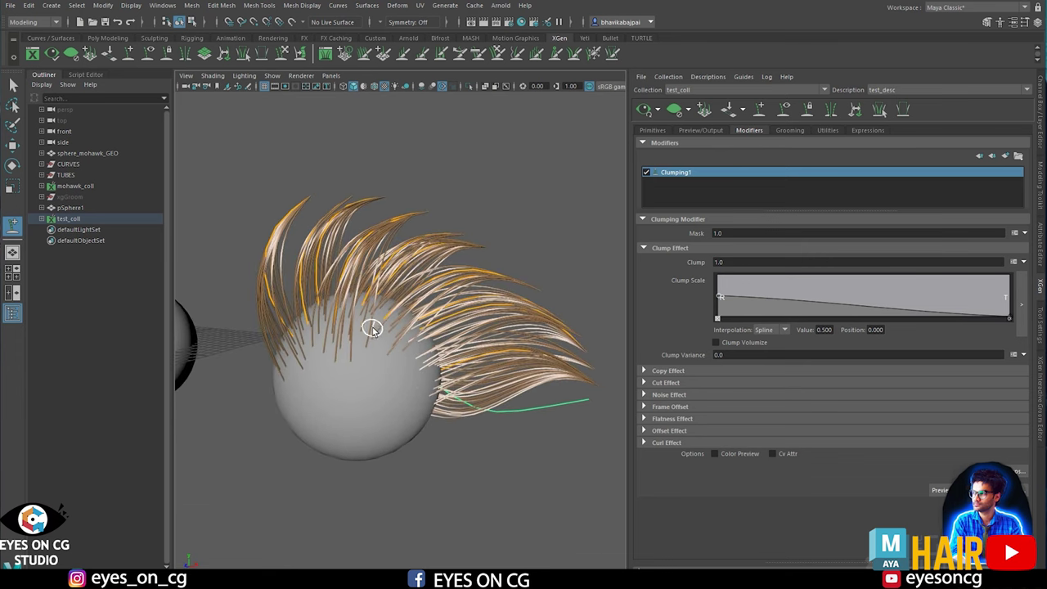
left_click_drag(368, 329, 424, 364, "alt")
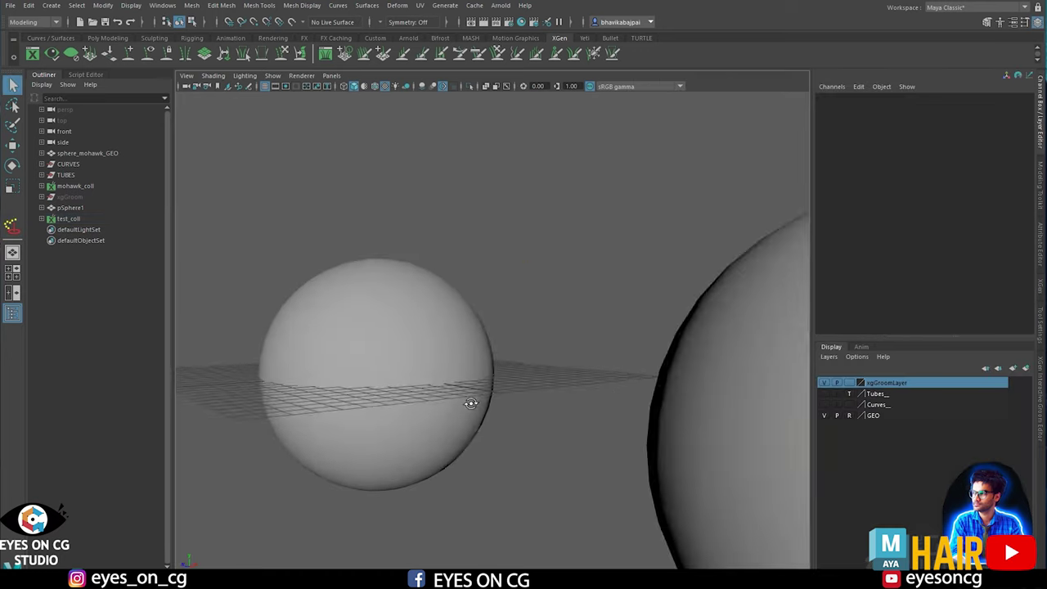
Show the Curves__ and Tubes__ display layers on the mohawk sphere.
left_click_drag(472, 402, 559, 380, "alt")
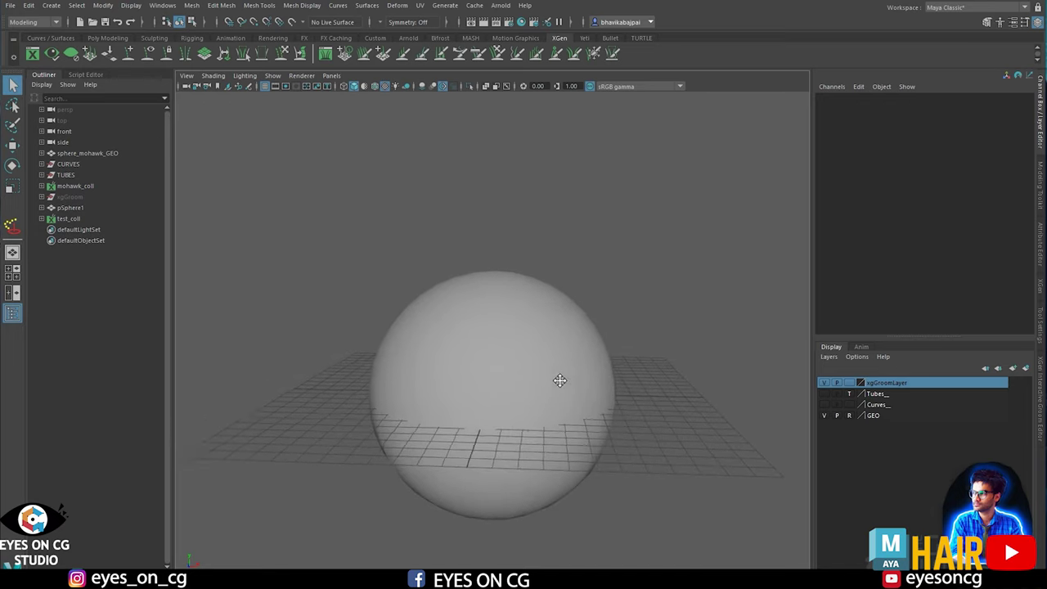
middle_click_drag(560, 381, 515, 379, "alt")
left_click_drag(515, 379, 524, 380, "alt")
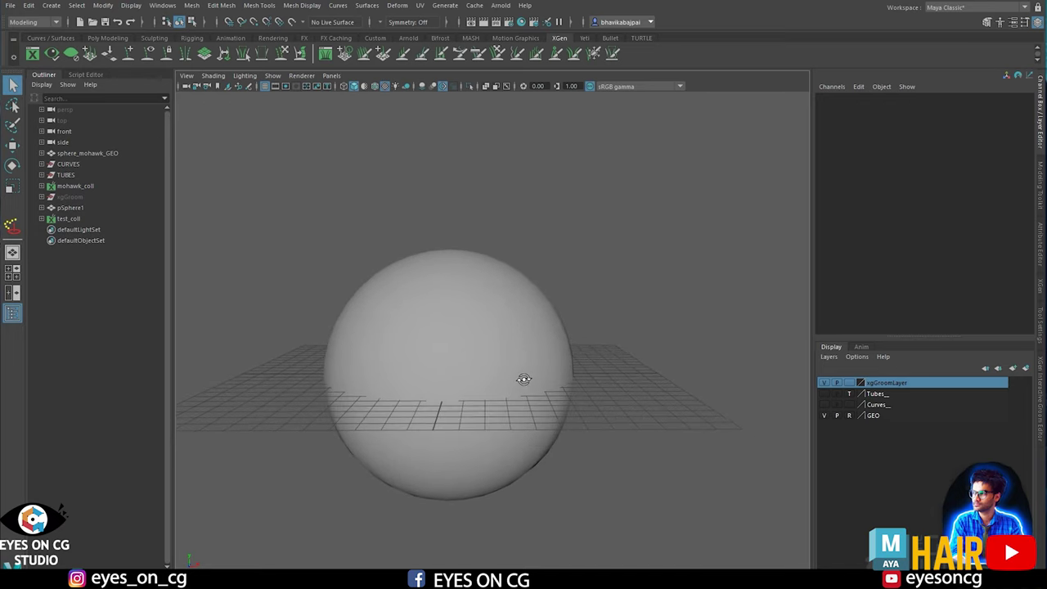
left_click(824, 404)
left_click_drag(701, 381, 618, 410, "alt")
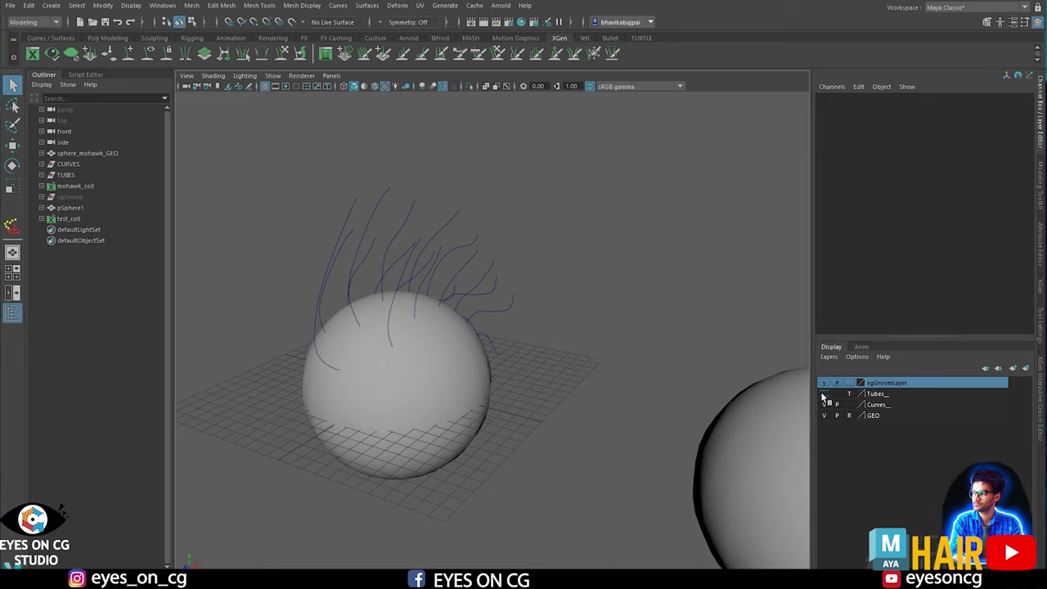
left_click(824, 394)
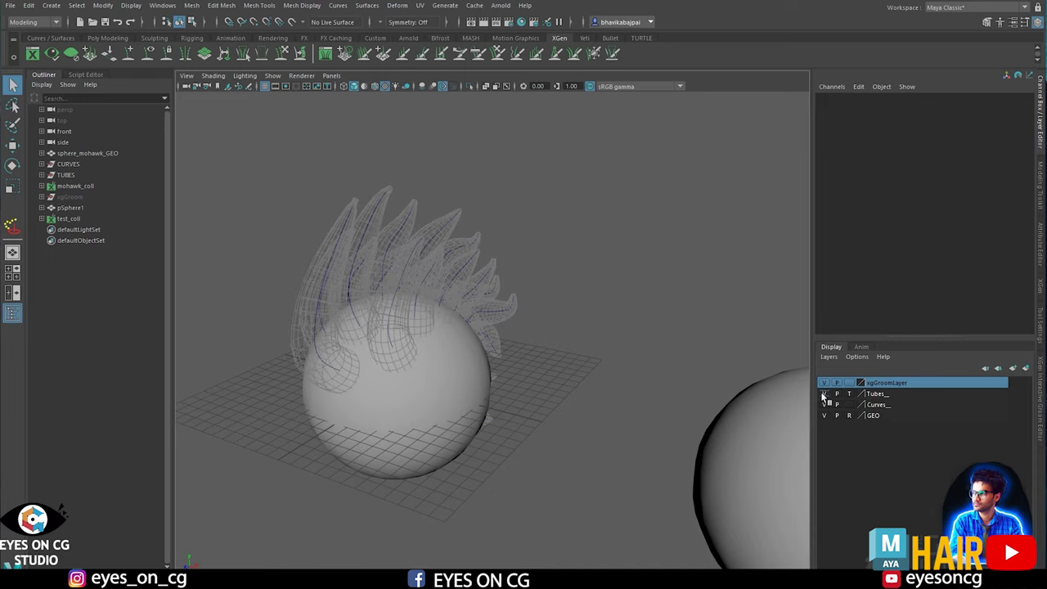
left_click_drag(584, 367, 621, 363, "alt")
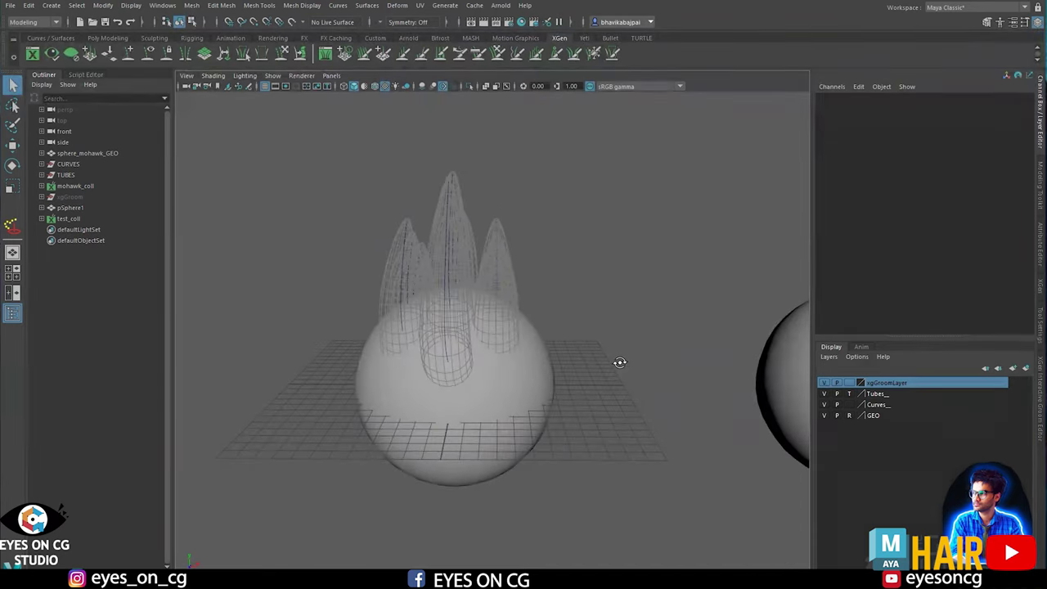
mouse_move(455, 333)
left_mouse_down("alt")
mouse_move(499, 338)
mouse_move(472, 343)
left_mouse_up("alt")
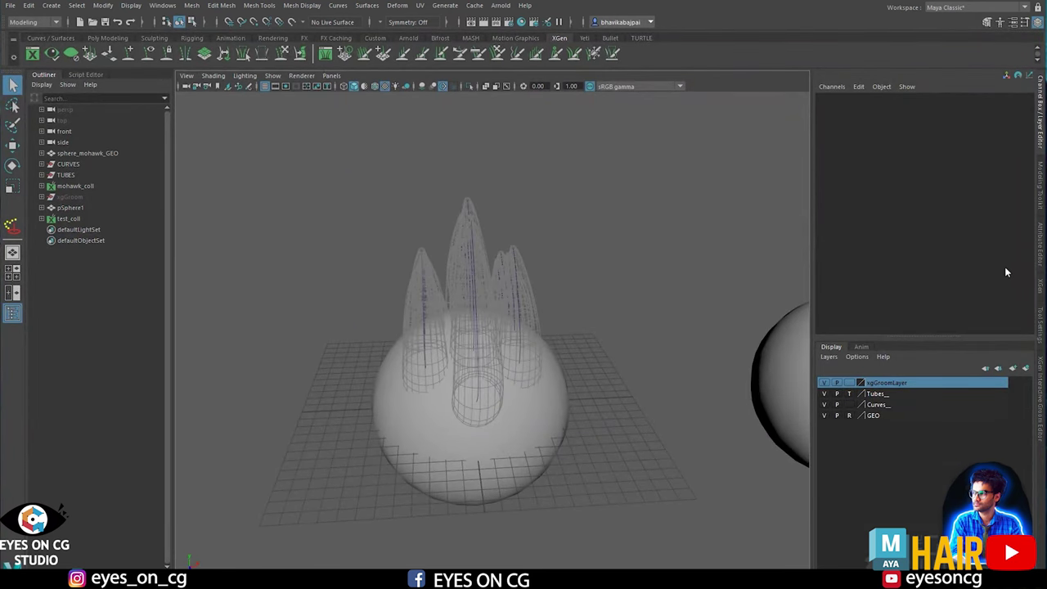
Display the XGen guides of mohawk_desc in mohawk_coll over the tubes.
left_click(1036, 279)
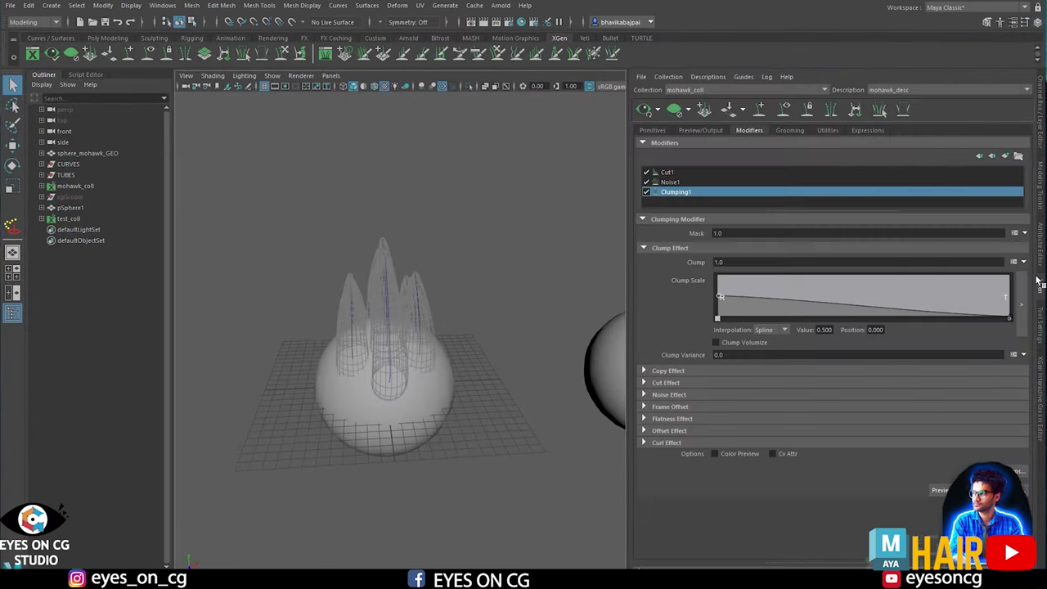
left_click(781, 114)
scroll(423, 305, "up", 5)
left_click_drag(418, 320, 373, 381, "alt")
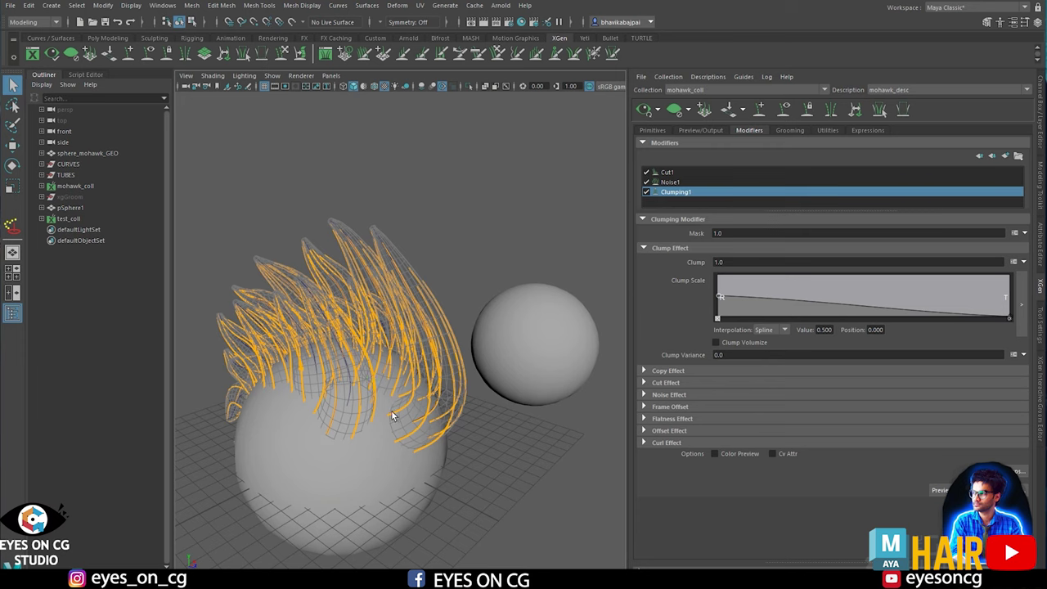
Examine from several sides how the mohawk guides follow the tubes, and hide the guides.
mouse_move(379, 416)
left_mouse_down("alt")
mouse_move(392, 416)
mouse_move(358, 428)
mouse_move(475, 425)
mouse_move(392, 429)
left_mouse_up("alt")
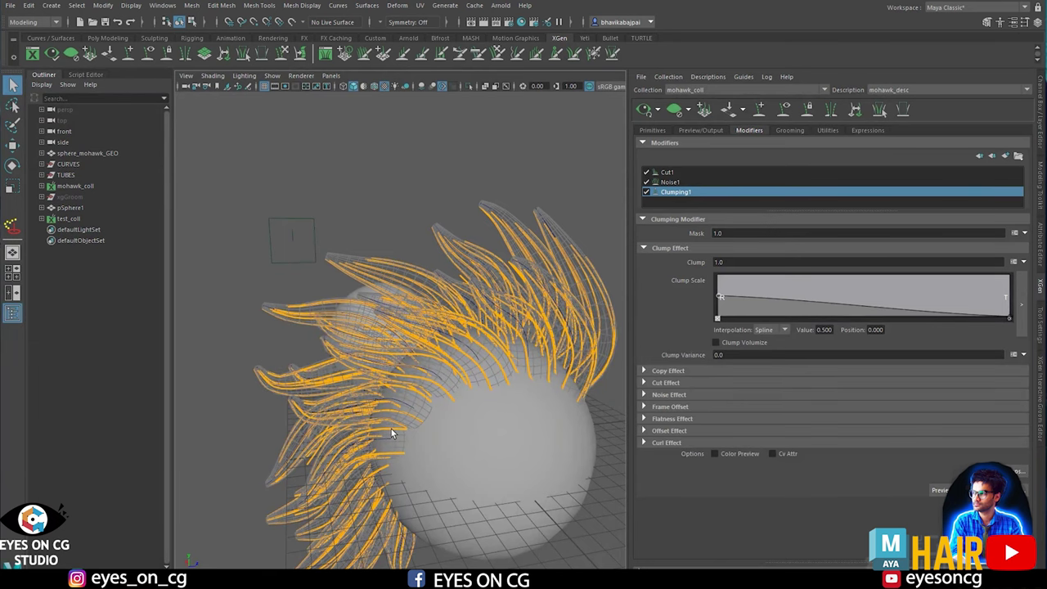
left_click_drag(381, 432, 232, 406, "alt")
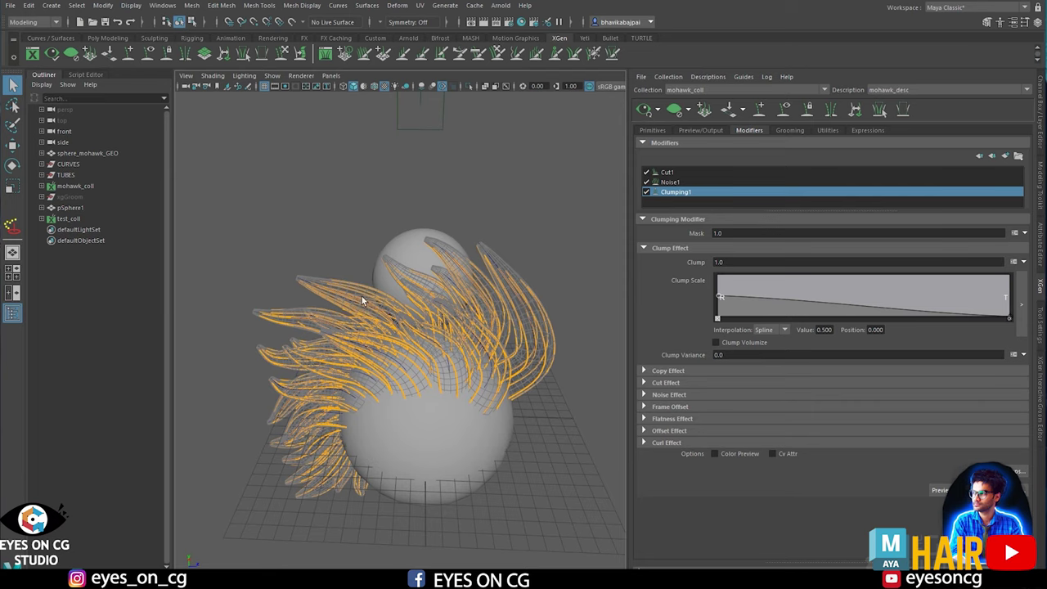
left_click_drag(368, 352, 489, 393, "alt")
right_click_drag(489, 392, 416, 381, "alt")
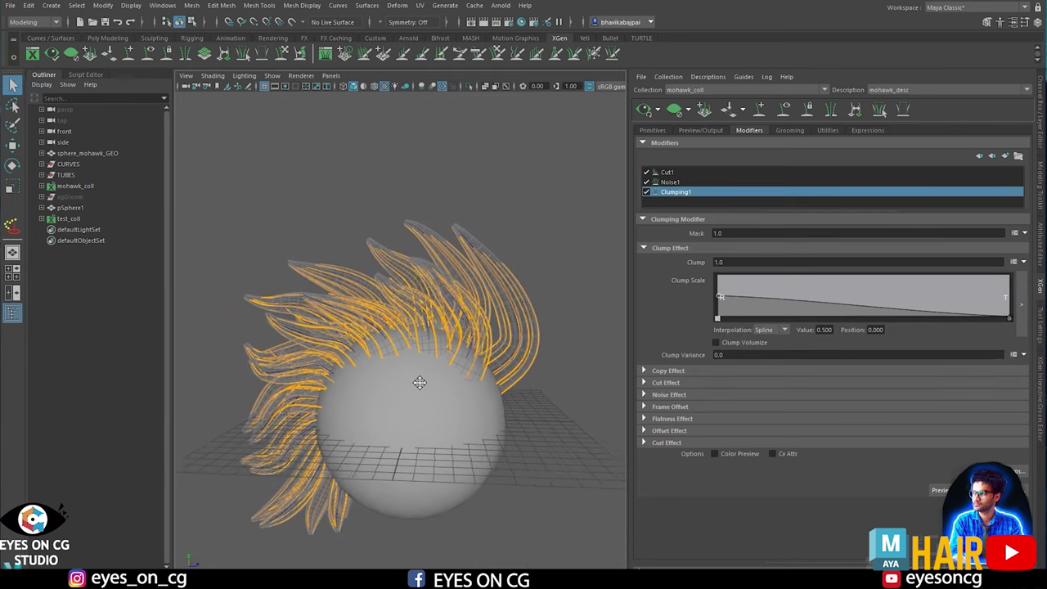
left_click_drag(415, 382, 480, 385, "alt")
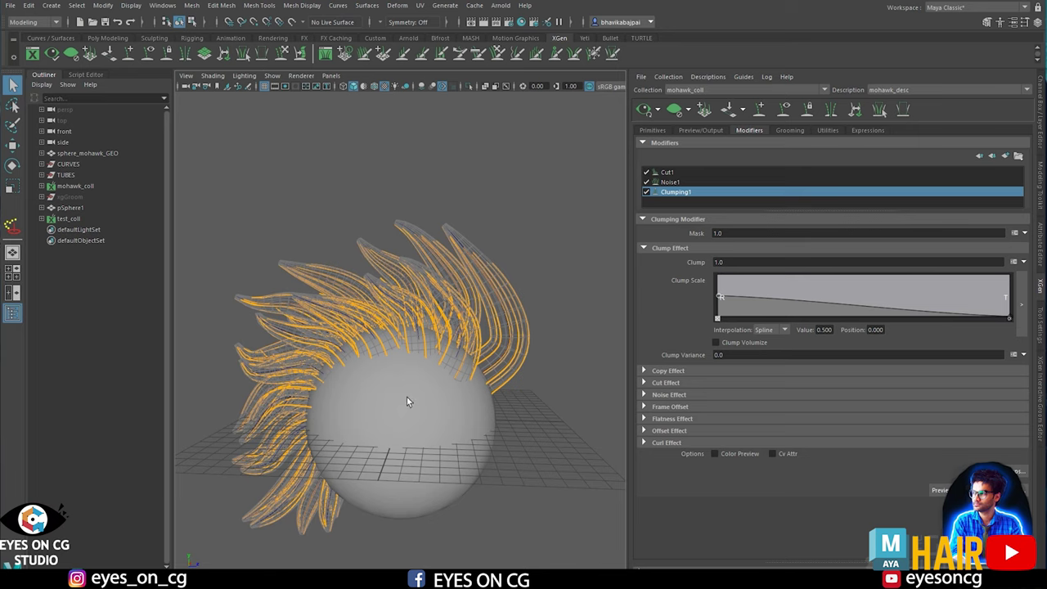
left_click_drag(409, 402, 474, 396, "alt")
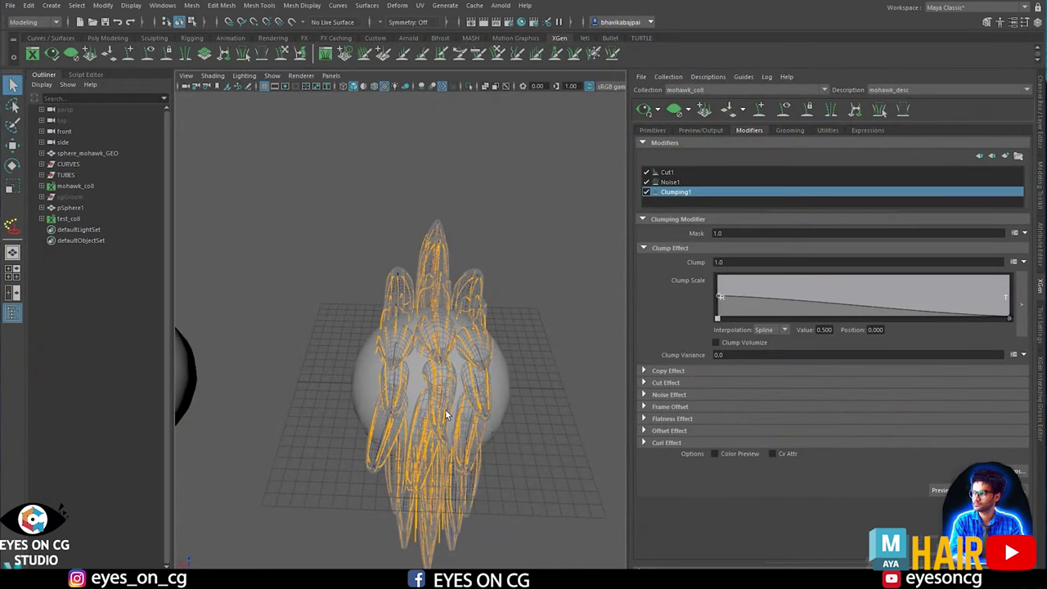
right_click_drag(442, 363, 537, 429, "alt")
left_click_drag(537, 429, 407, 420, "alt")
right_click_drag(472, 427, 392, 404, "alt")
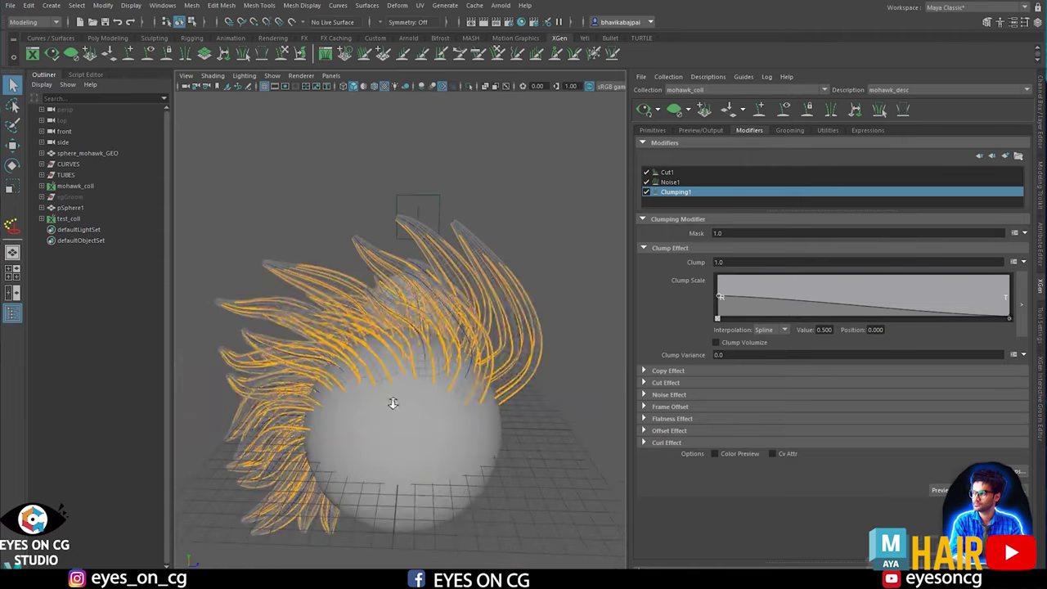
mouse_move(393, 405)
left_mouse_down("alt")
mouse_move(411, 422)
mouse_move(402, 421)
left_mouse_up("alt")
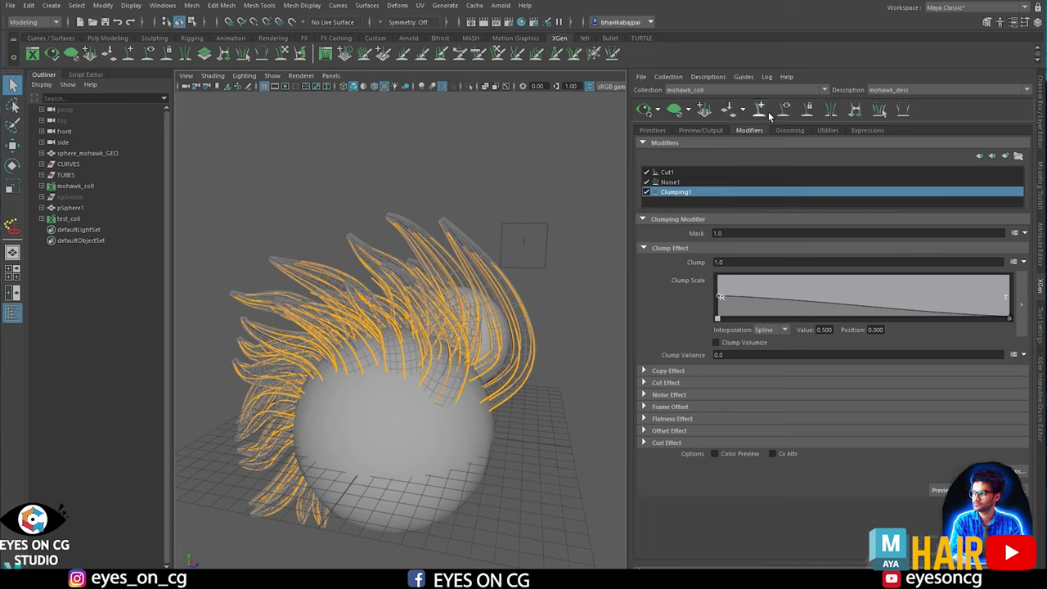
left_click(504, 203)
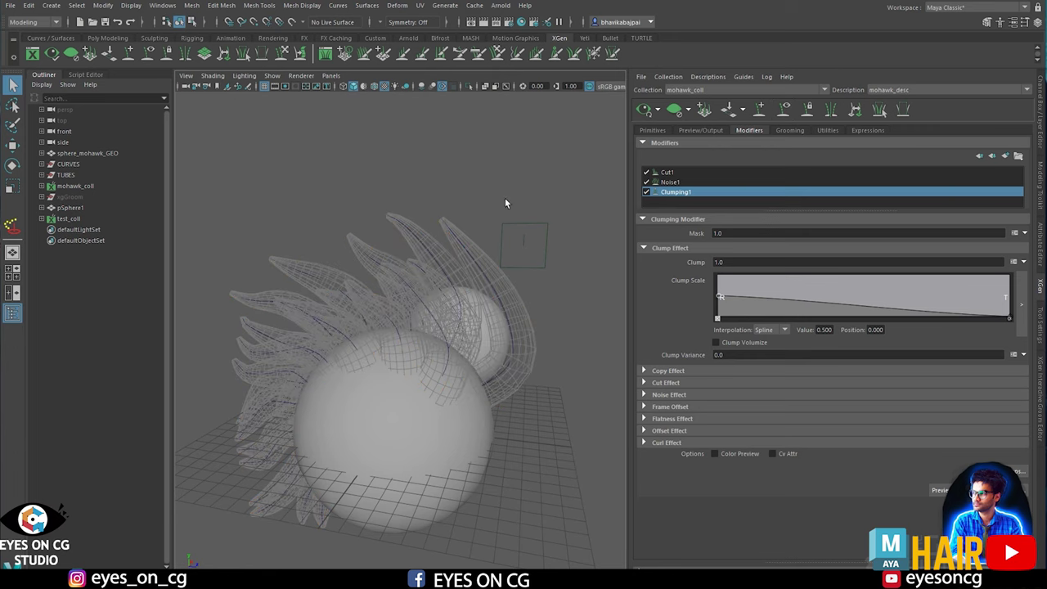
Move the tip control vertices of the tall mohawk curve upward to lengthen and bend its tube.
left_click(410, 237)
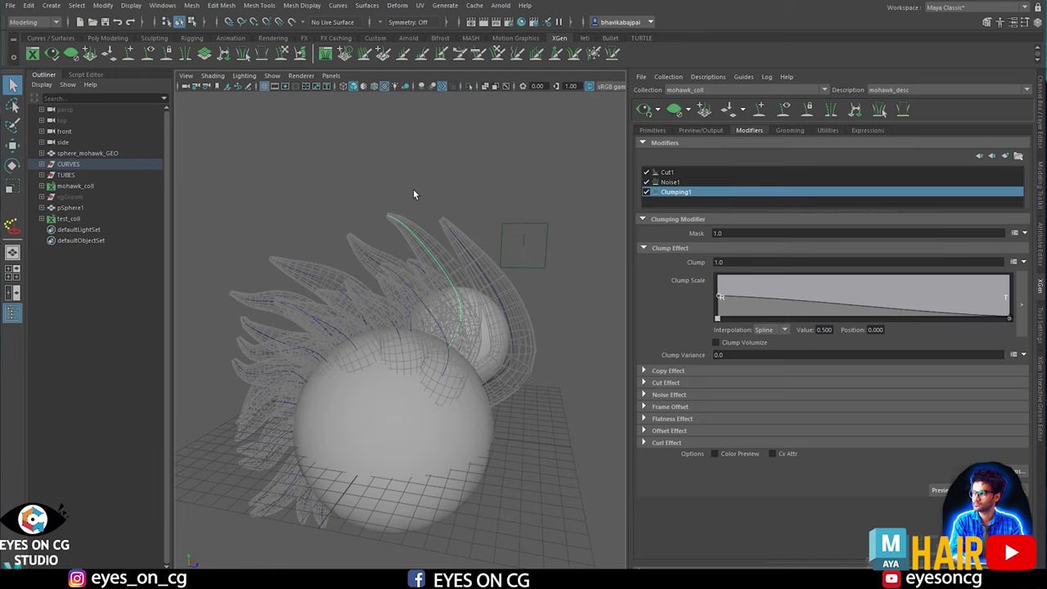
right_click_drag(420, 197, 353, 191)
left_click_drag(379, 213, 422, 184)
key("w")
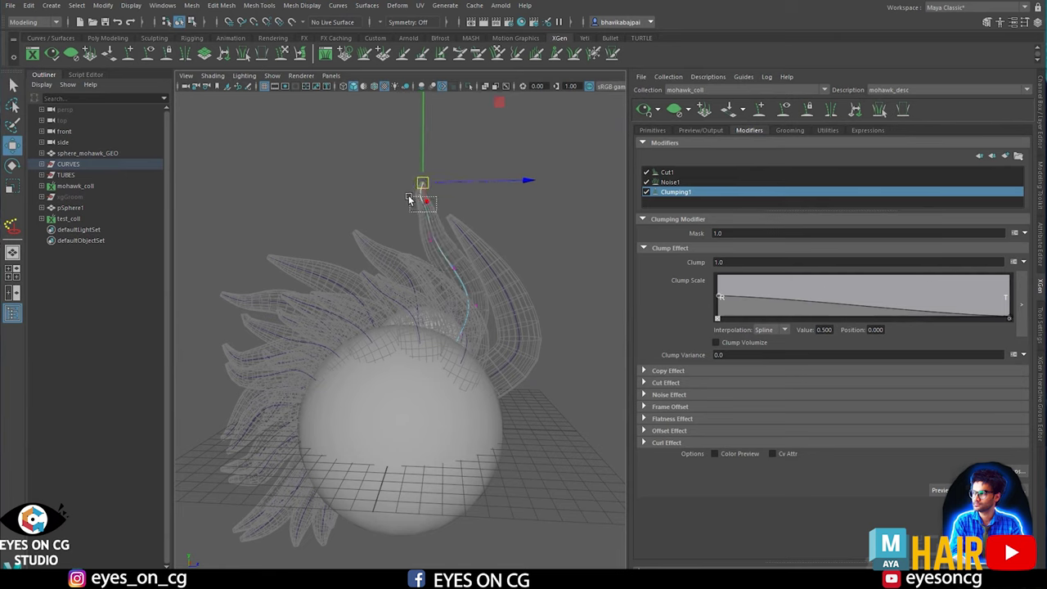
key("ctrl+z")
mouse_move(422, 198)
left_mouse_down()
mouse_move(416, 187)
mouse_move(432, 191)
mouse_move(429, 211)
mouse_move(410, 190)
mouse_move(431, 181)
mouse_move(409, 186)
left_mouse_up()
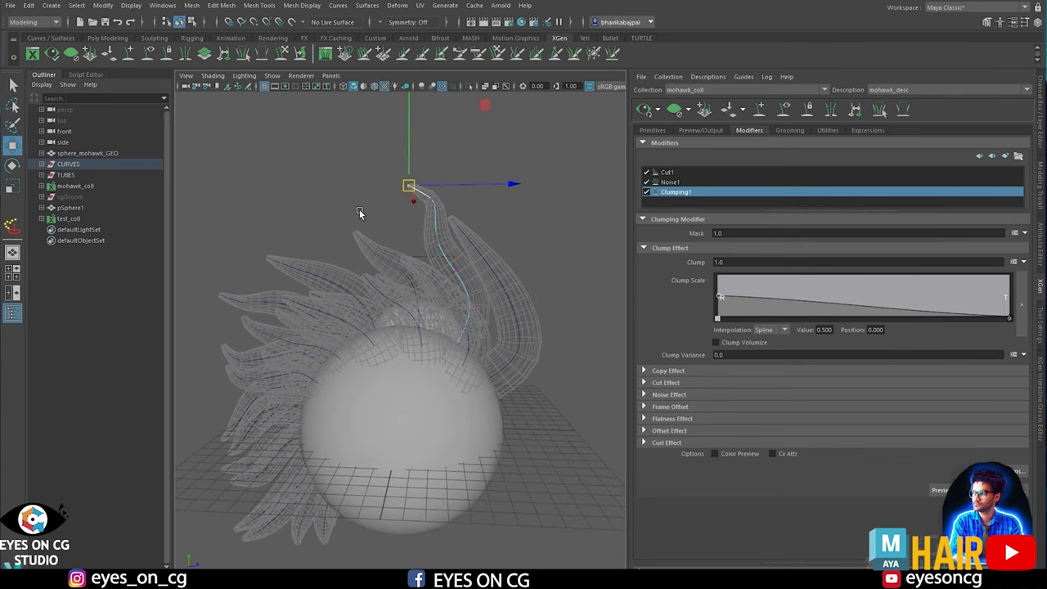
left_click(515, 217)
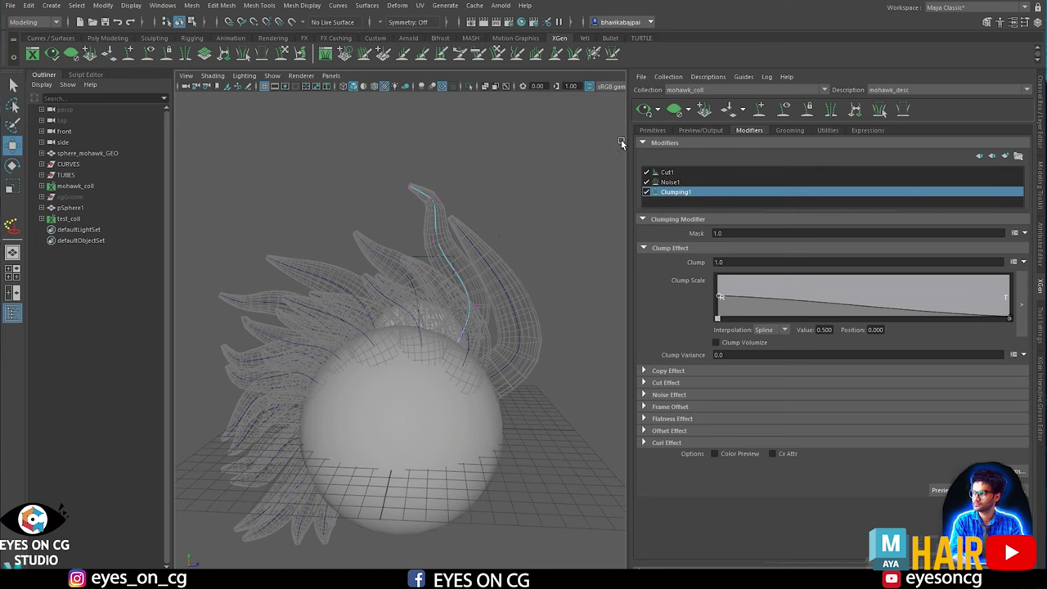
Regenerate the mohawk guides from the edited tubes with tube-based grooming.
left_click(652, 130)
left_click(774, 518)
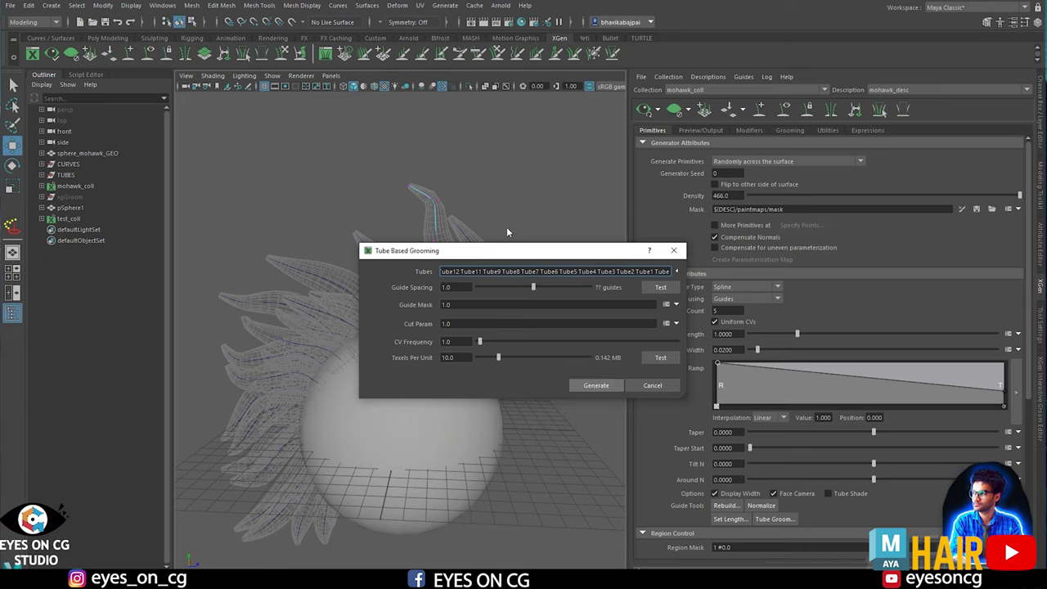
key("Return")
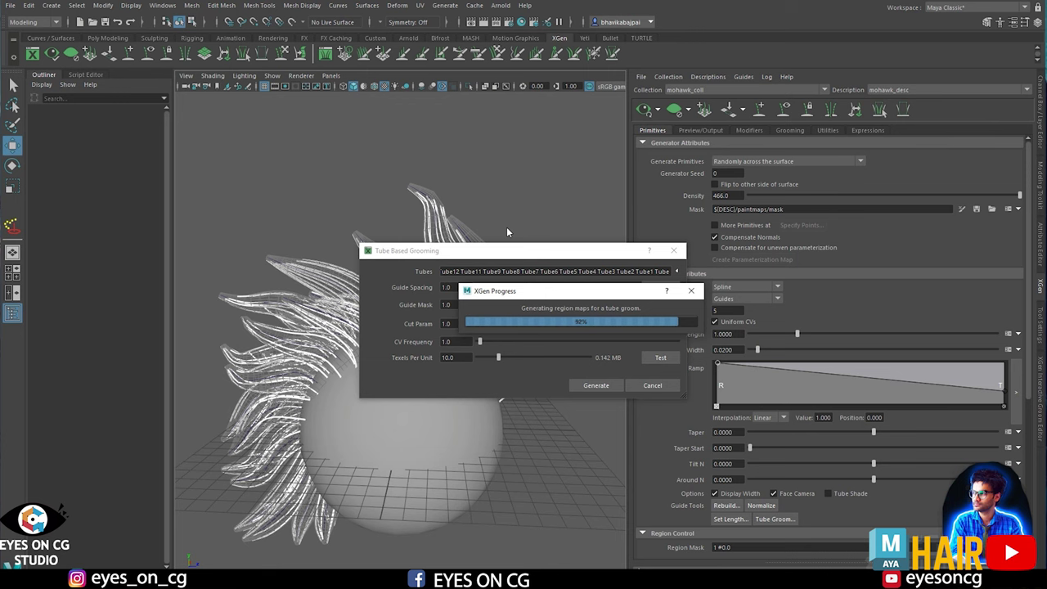
Regenerate the Clumping1 maps using the guides as clump points, save them and update the hair preview.
left_click(752, 131)
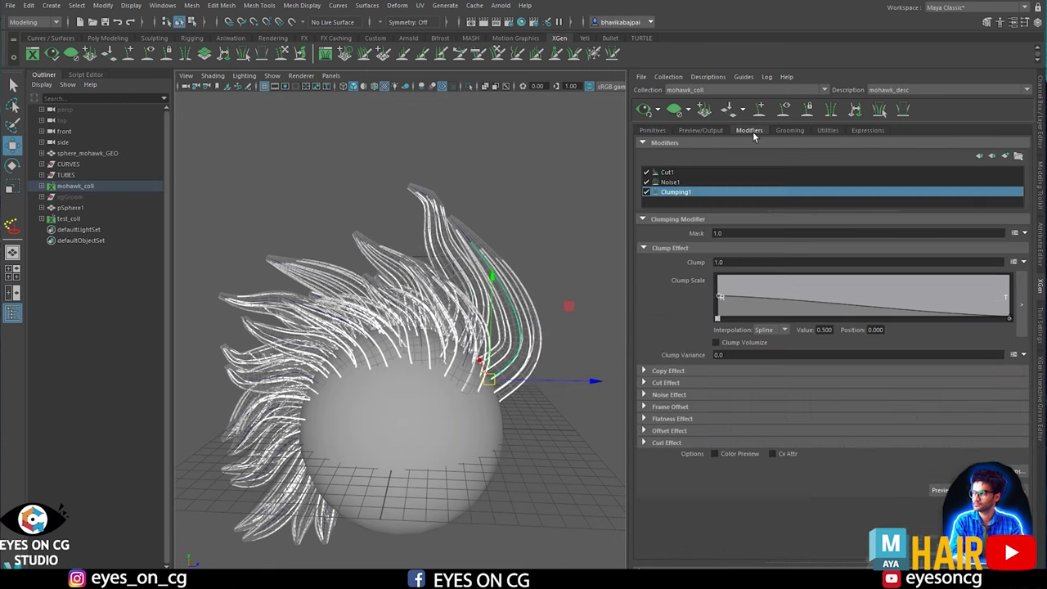
left_click(1021, 471)
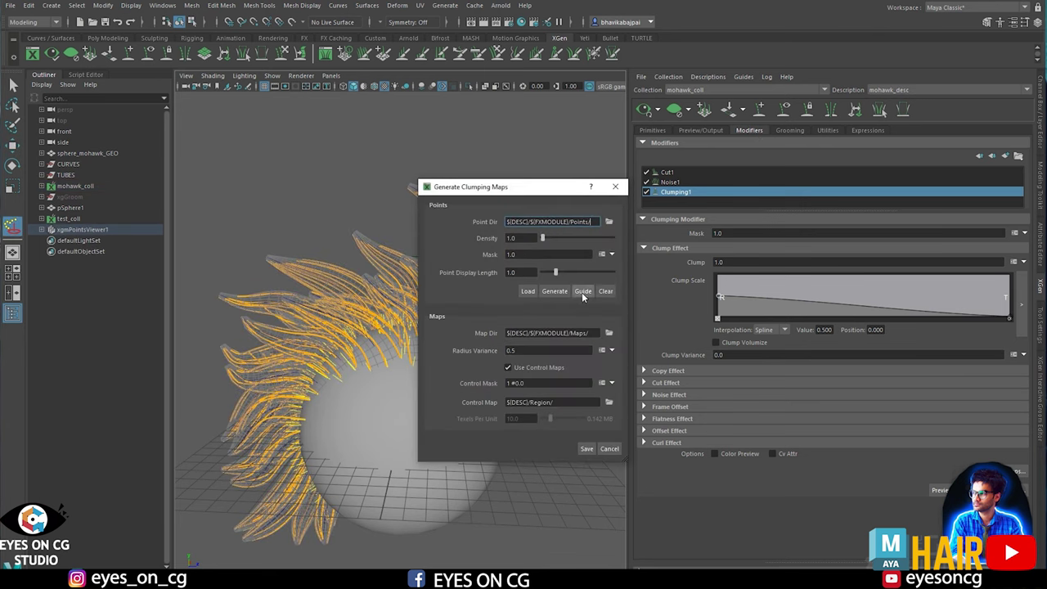
left_click(586, 448)
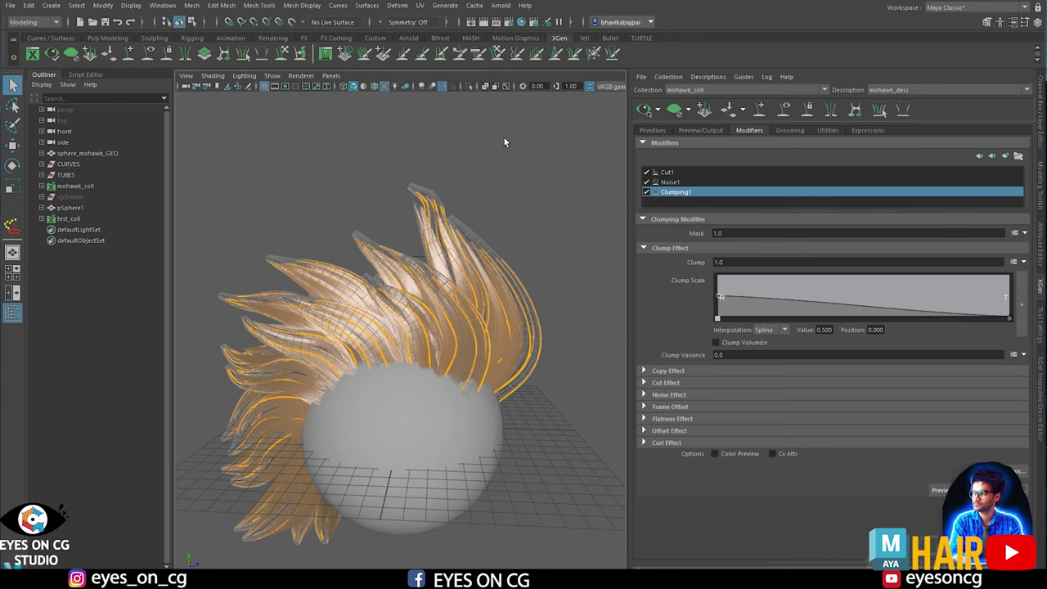
left_click(644, 112)
Set the hair's modifier CV count to 25.
right_click_drag(442, 199, 502, 217, "alt")
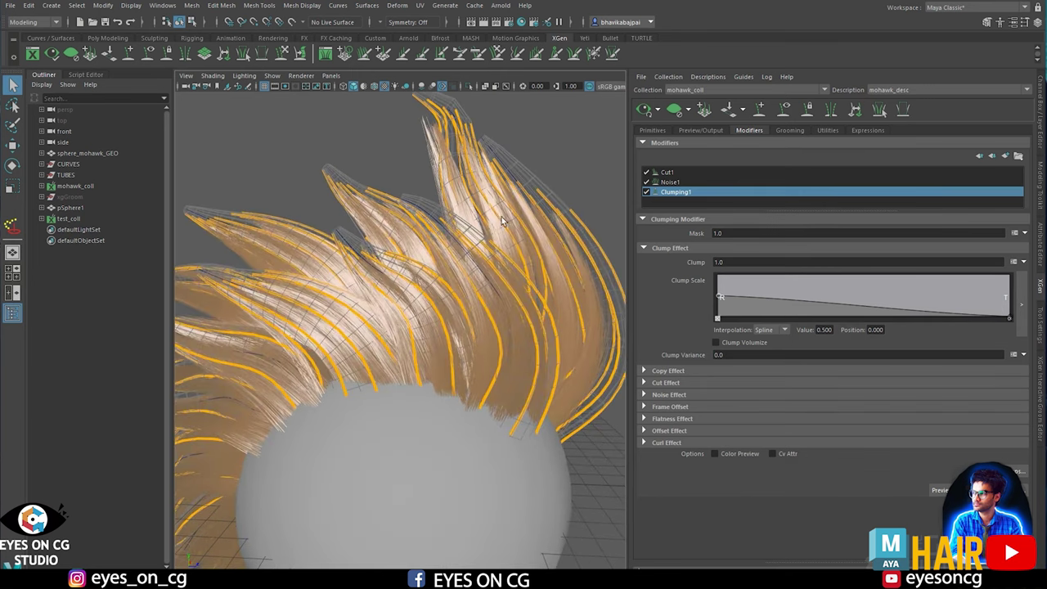
scroll(465, 170, "down", 2)
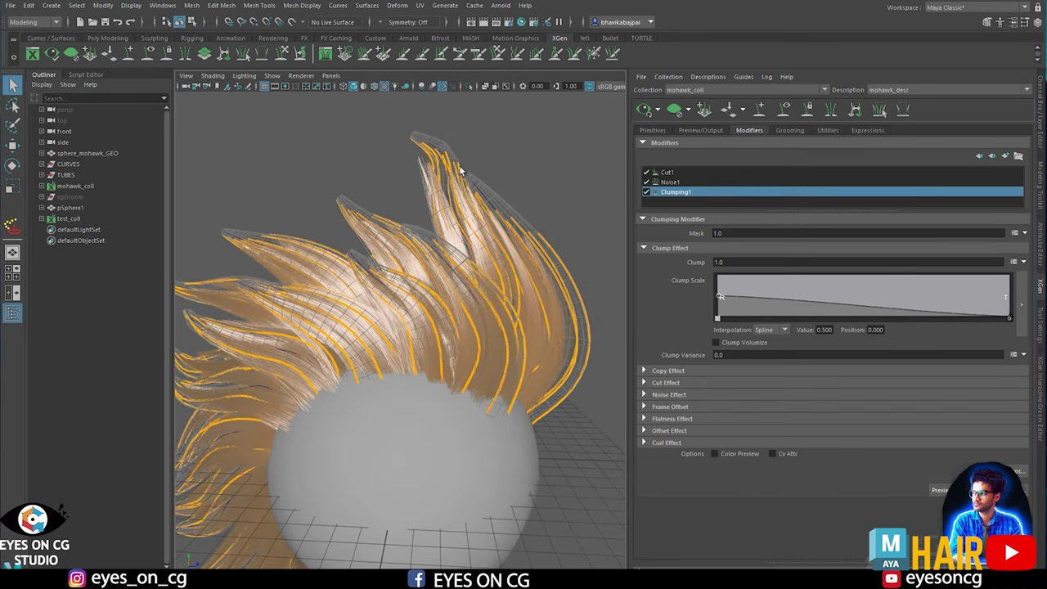
left_click(651, 131)
left_click(724, 311)
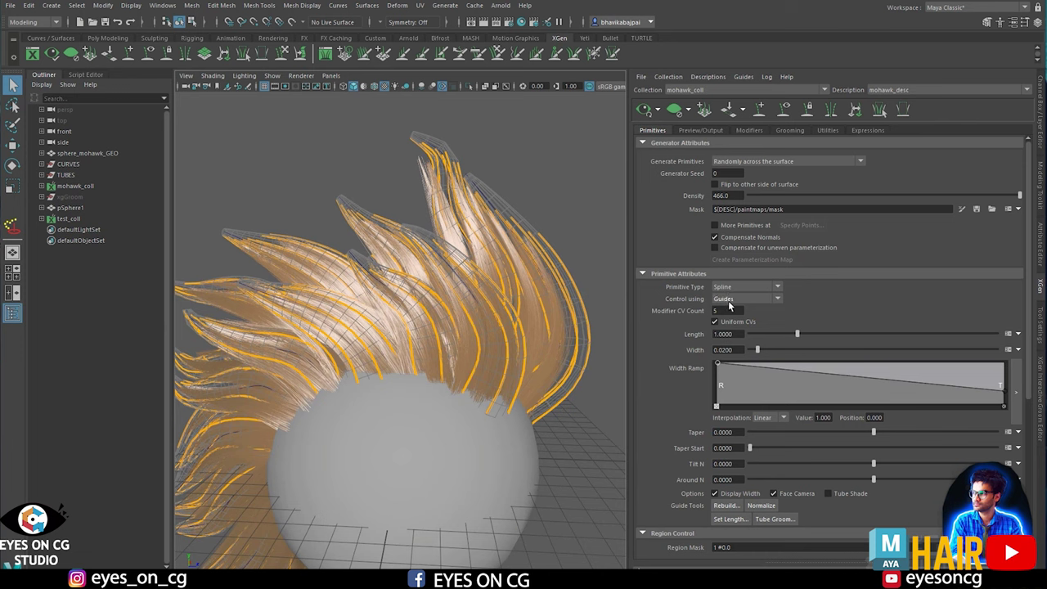
type("25")
key("Return")
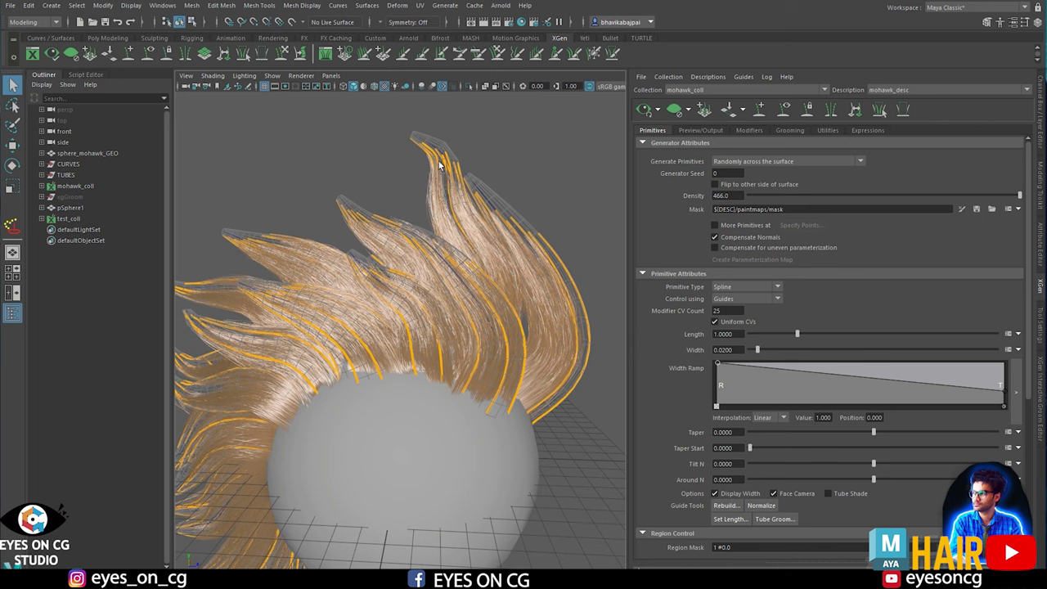
Sculpt the guides at the tip of a rear mohawk spike upward, out of their tube.
left_click_drag(468, 250, 447, 249, "alt")
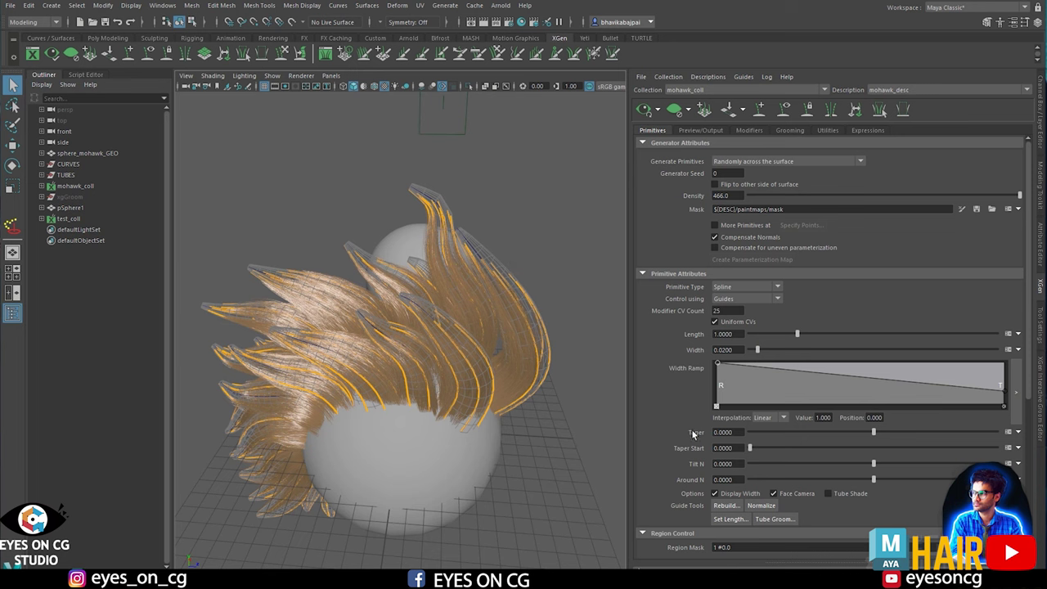
left_click_drag(448, 222, 445, 276, "alt")
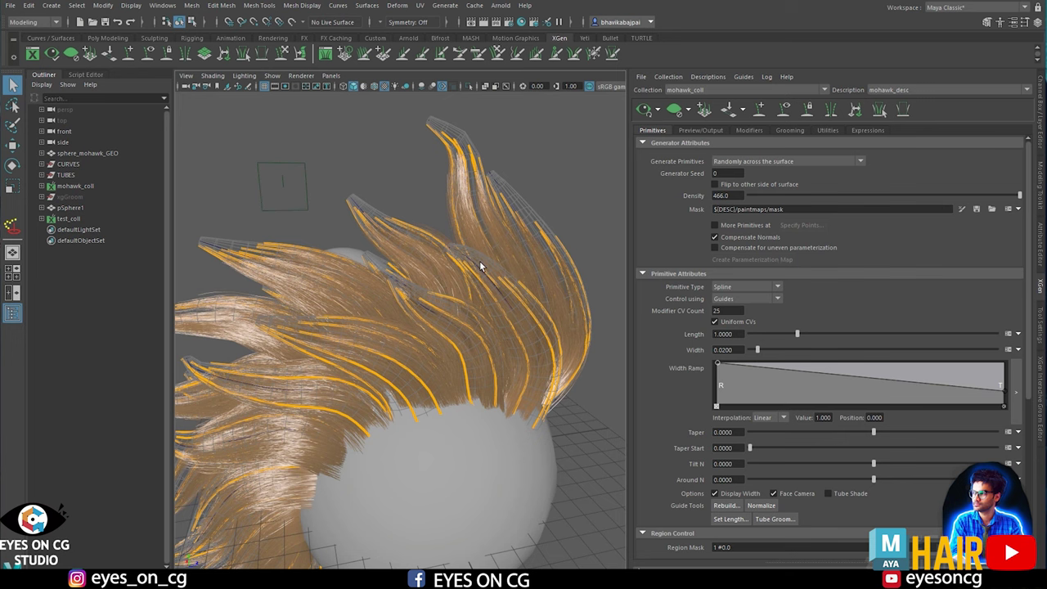
left_click_drag(321, 339, 348, 320, "alt")
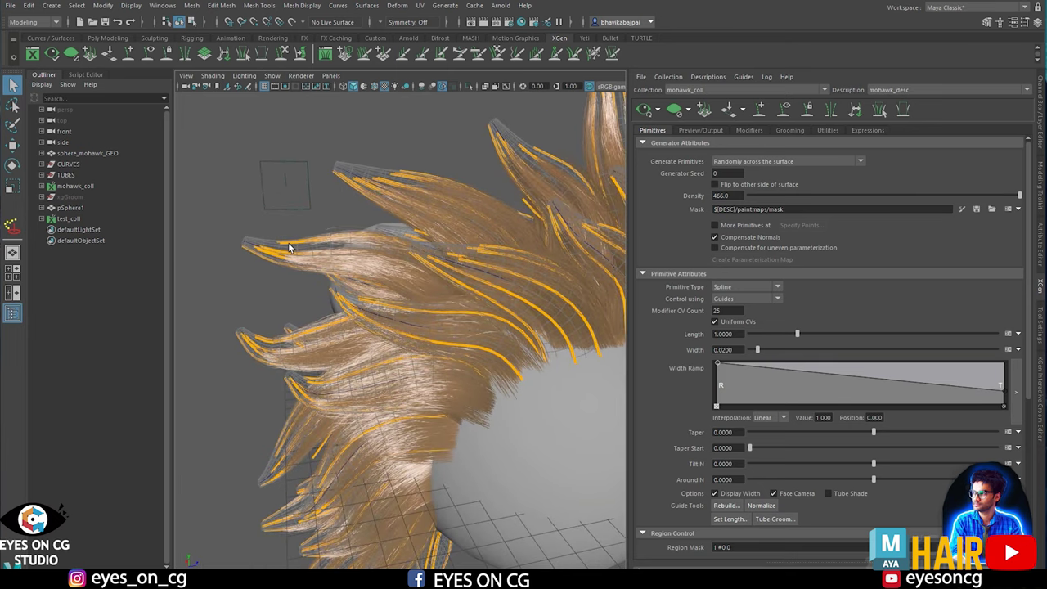
left_click(283, 55)
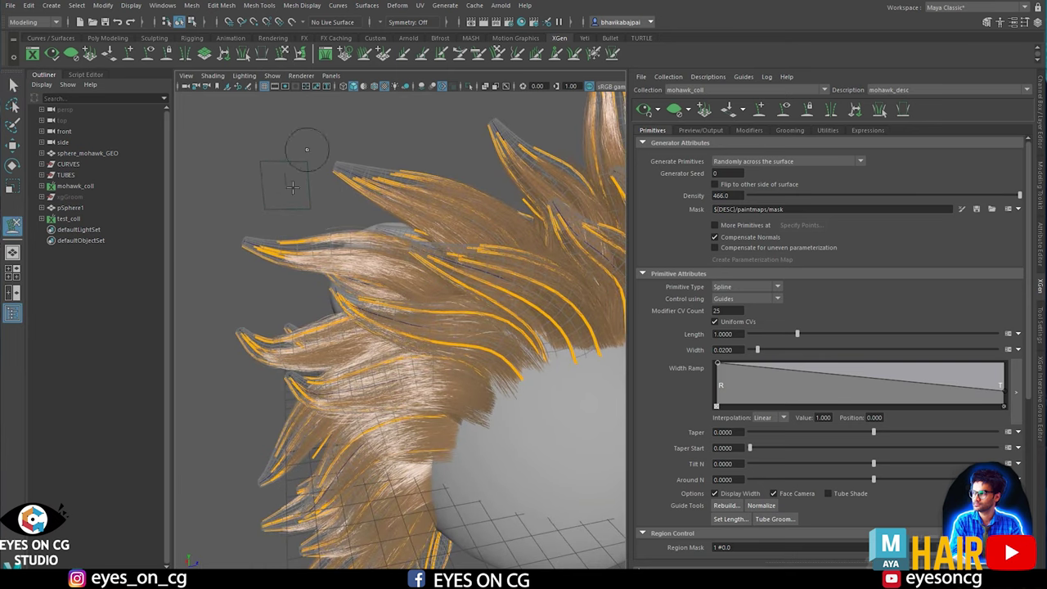
mouse_move(285, 234)
left_mouse_down()
mouse_move(286, 211)
mouse_move(316, 163)
mouse_move(260, 164)
mouse_move(278, 167)
left_mouse_up()
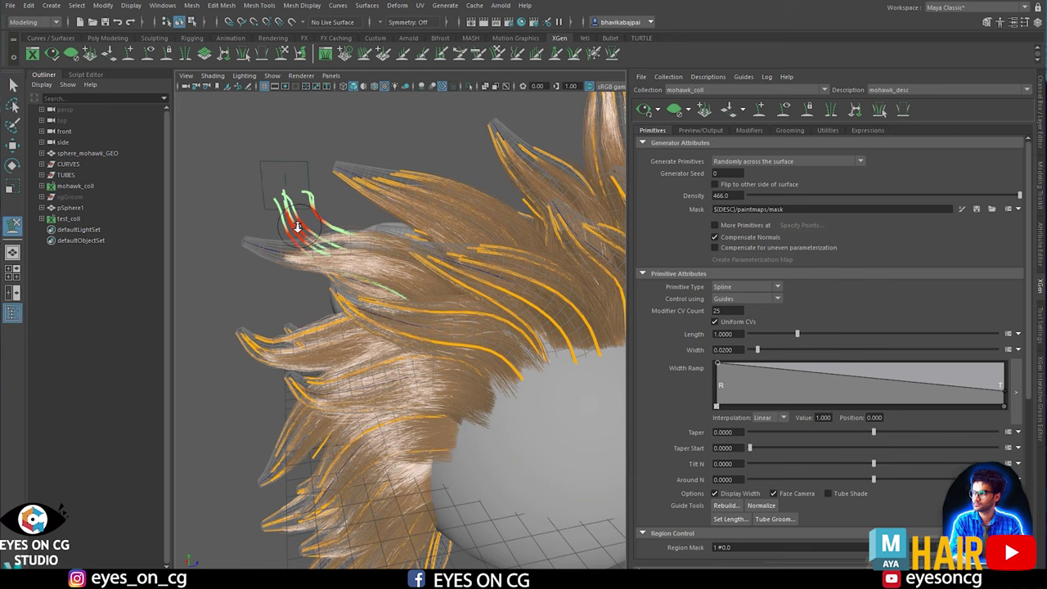
left_click_drag(297, 227, 462, 268, "alt")
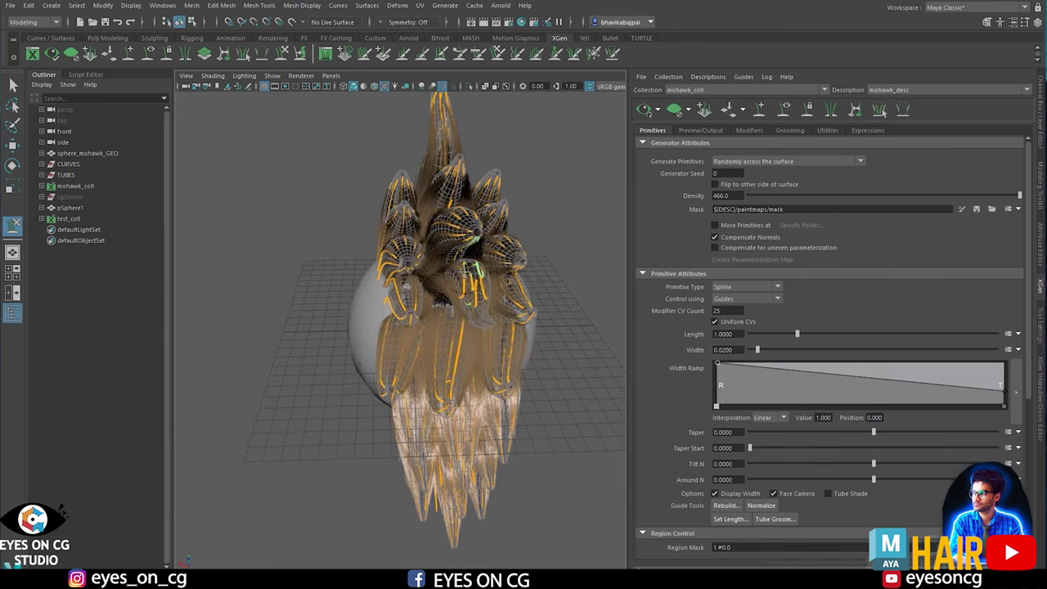
Sculpt individual guides of the same rear spike further upward to vary their bend.
scroll(470, 263, "up", 2)
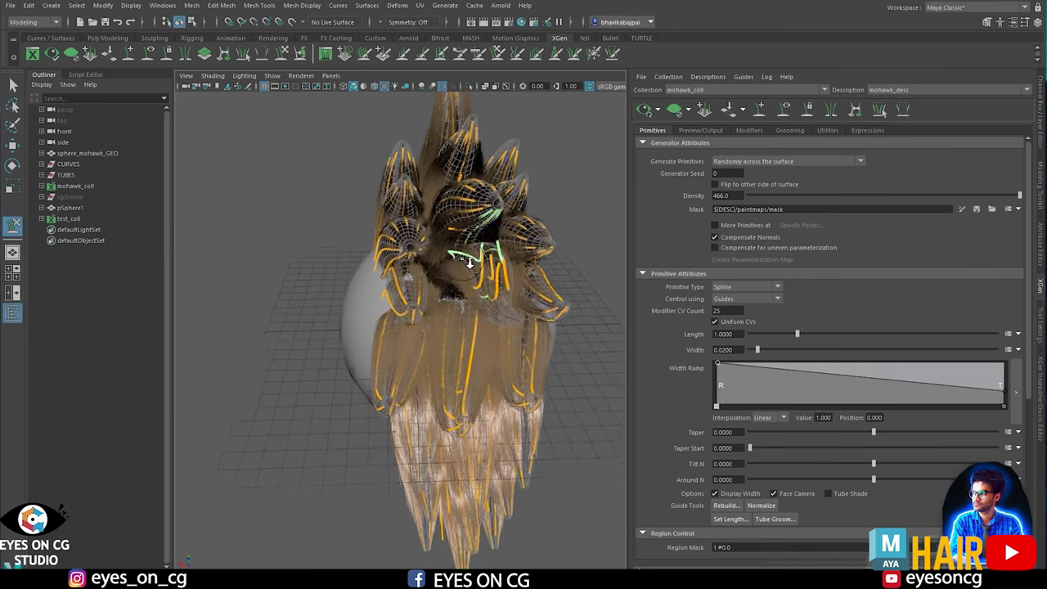
scroll(469, 262, "up", 2)
left_click_drag(491, 212, 324, 192, "alt")
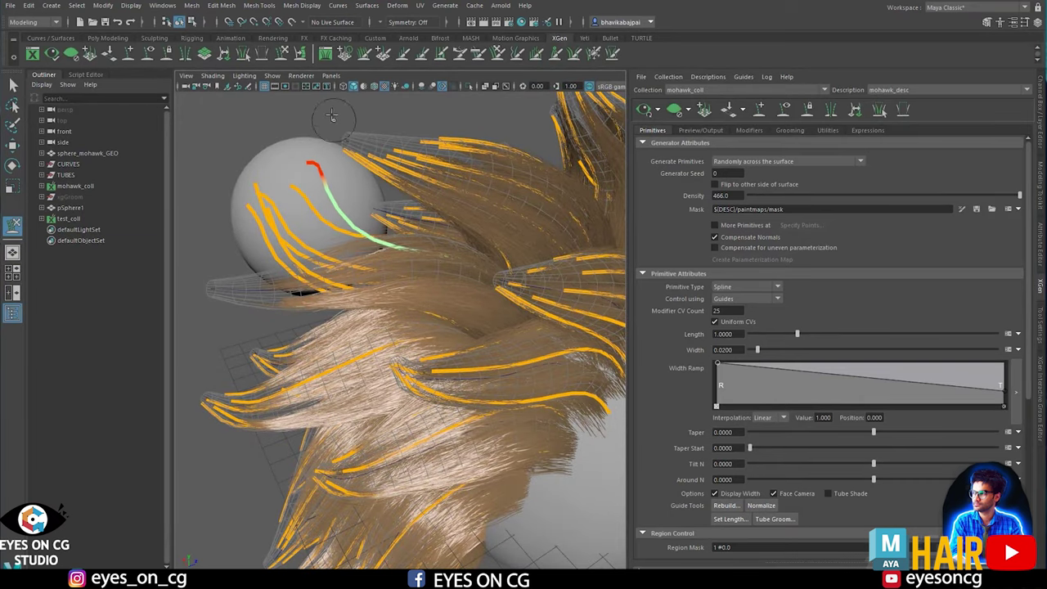
left_click_drag(331, 114, 327, 96)
mouse_move(297, 180)
left_mouse_down()
mouse_move(311, 156)
mouse_move(316, 121)
mouse_move(307, 119)
left_mouse_up()
left_click_drag(276, 182, 382, 68)
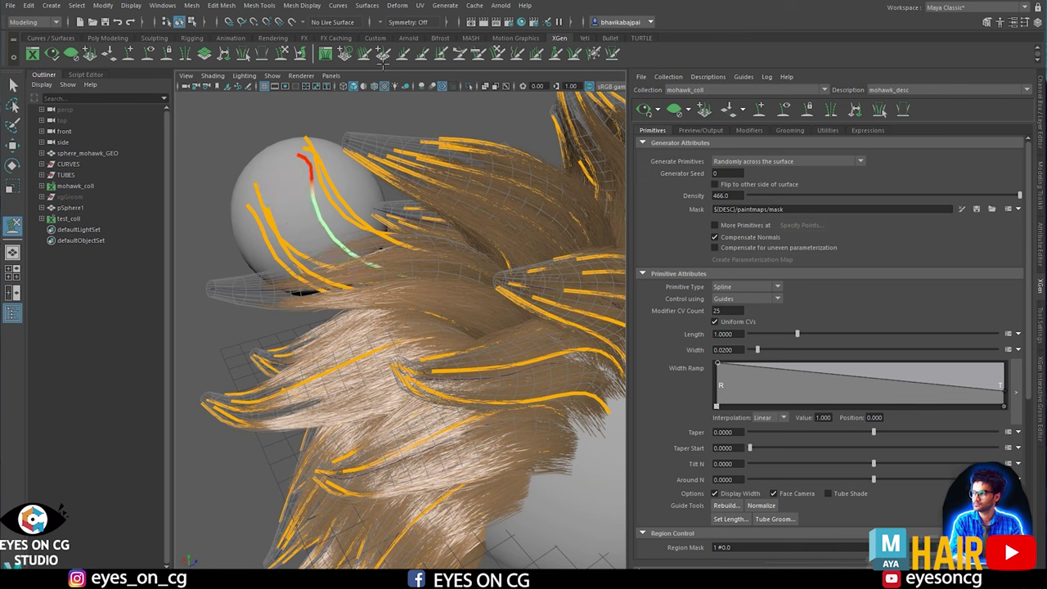
left_click_drag(274, 182, 262, 197)
right_click(260, 198)
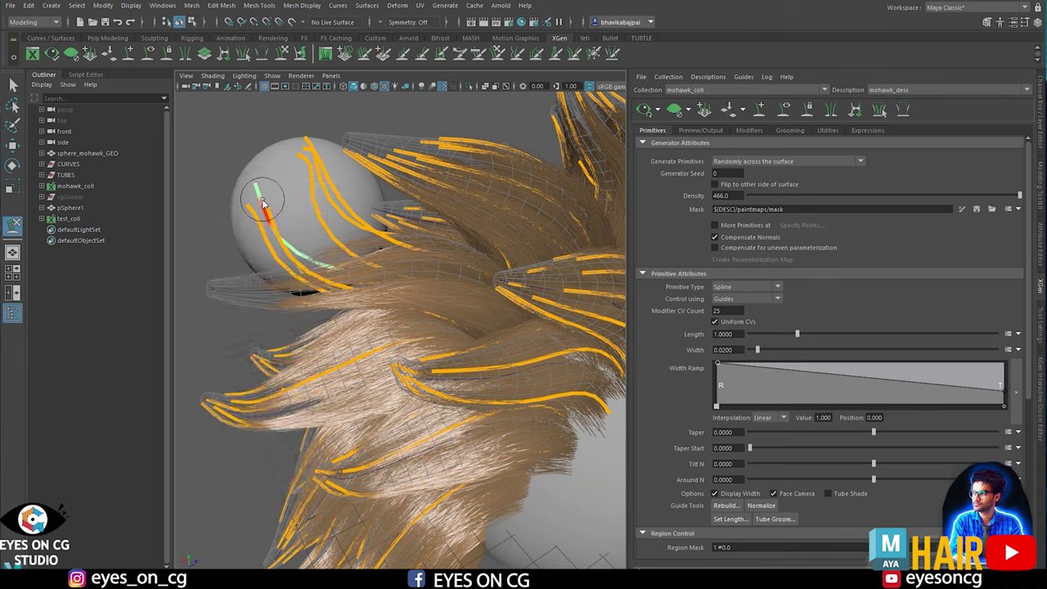
Select the small sphere pSphere1 behind the mohawk and hide it.
key("w")
left_click(250, 196)
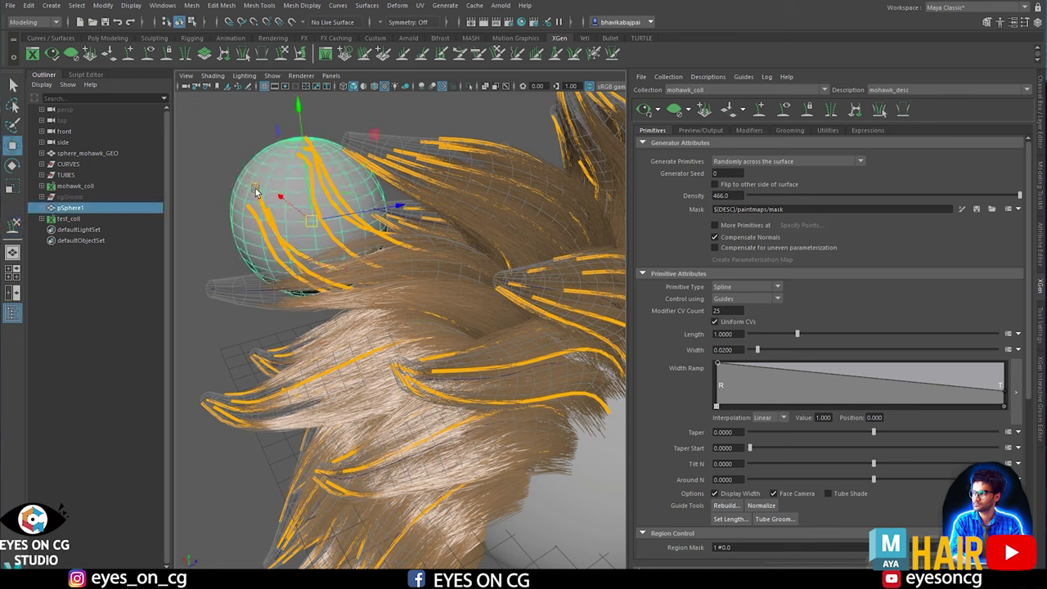
left_click(225, 174)
left_click(274, 171)
key("ctrl+h")
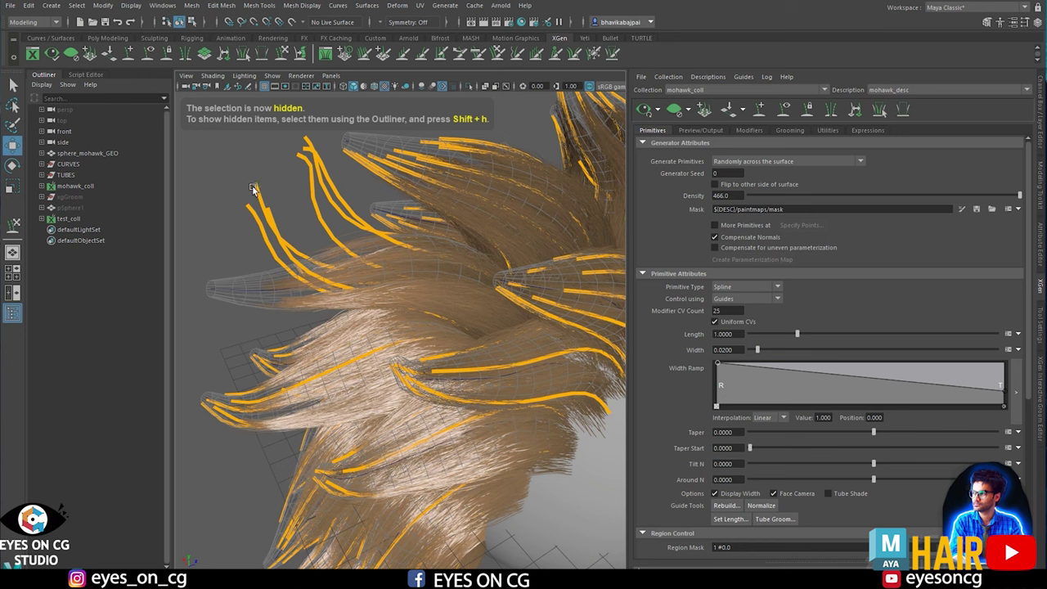
Select one of the raised guides and shift its root inward along the mohawk with the Move Guides tool.
left_click(255, 188)
right_click_drag(256, 188, 287, 194)
left_click(311, 186)
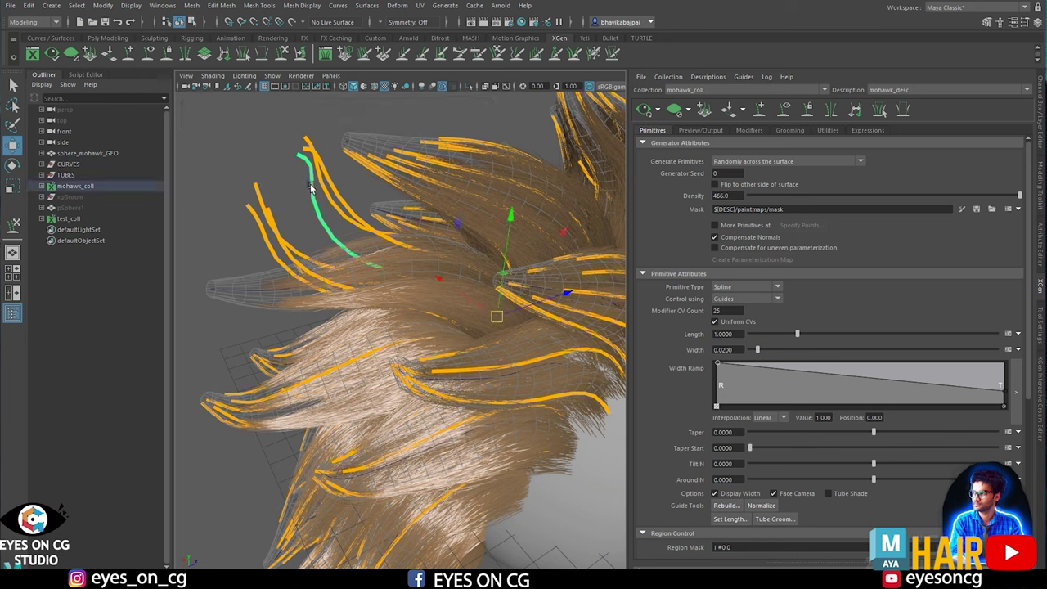
right_click(309, 193)
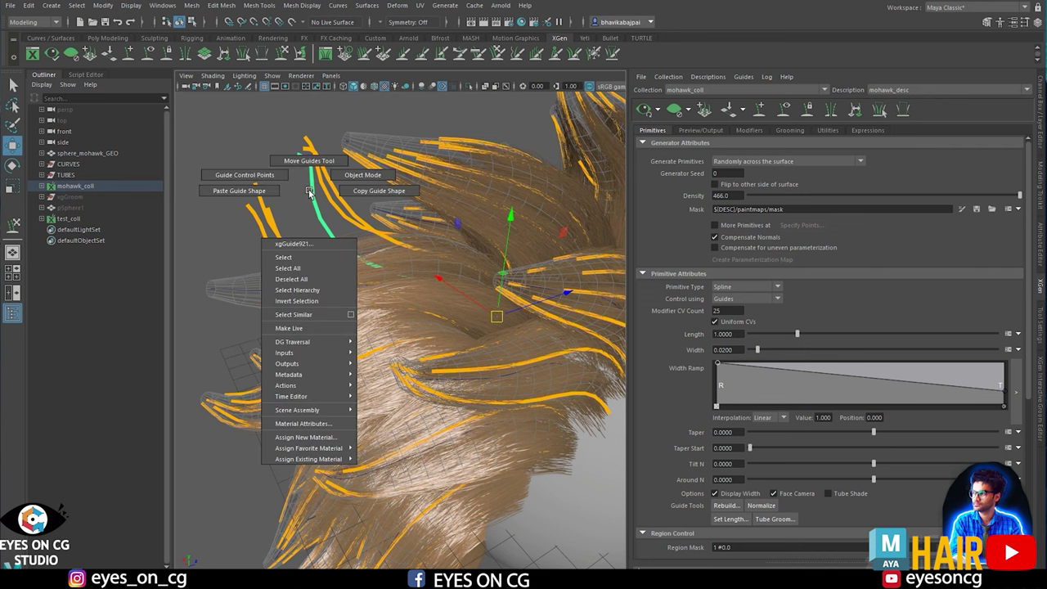
left_click(272, 200)
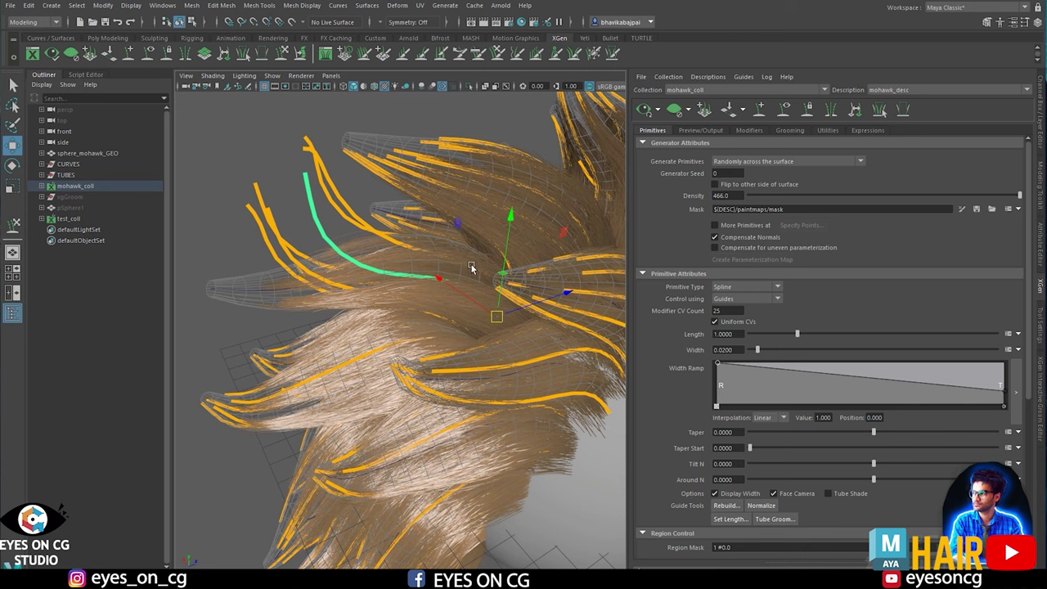
Hide the xgGroomLayer display layer and toggle the visibility of the Tubes__ layer.
left_click_drag(518, 370, 349, 308, "alt")
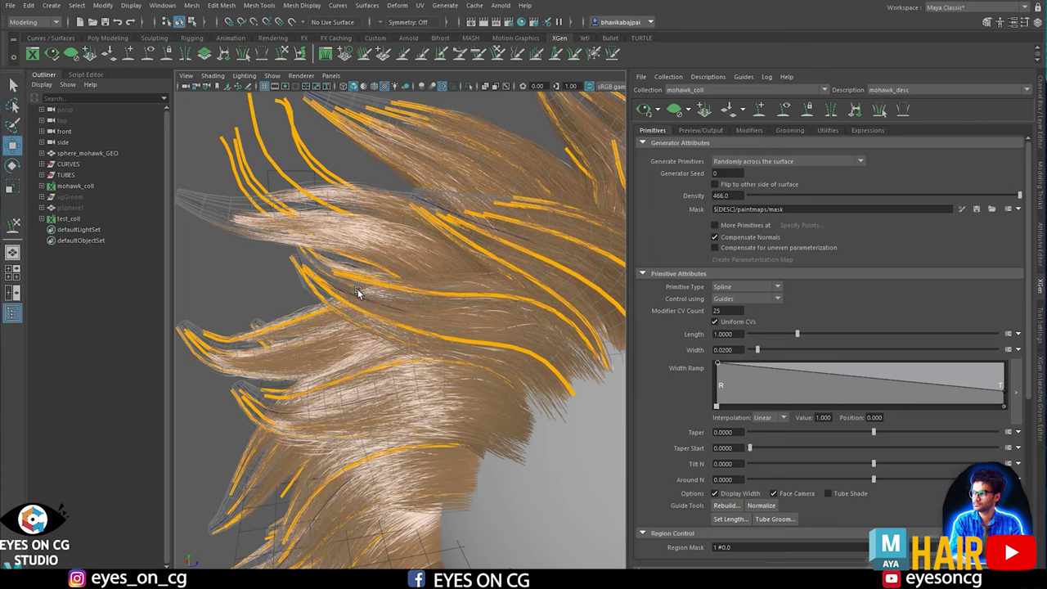
left_click(1040, 153)
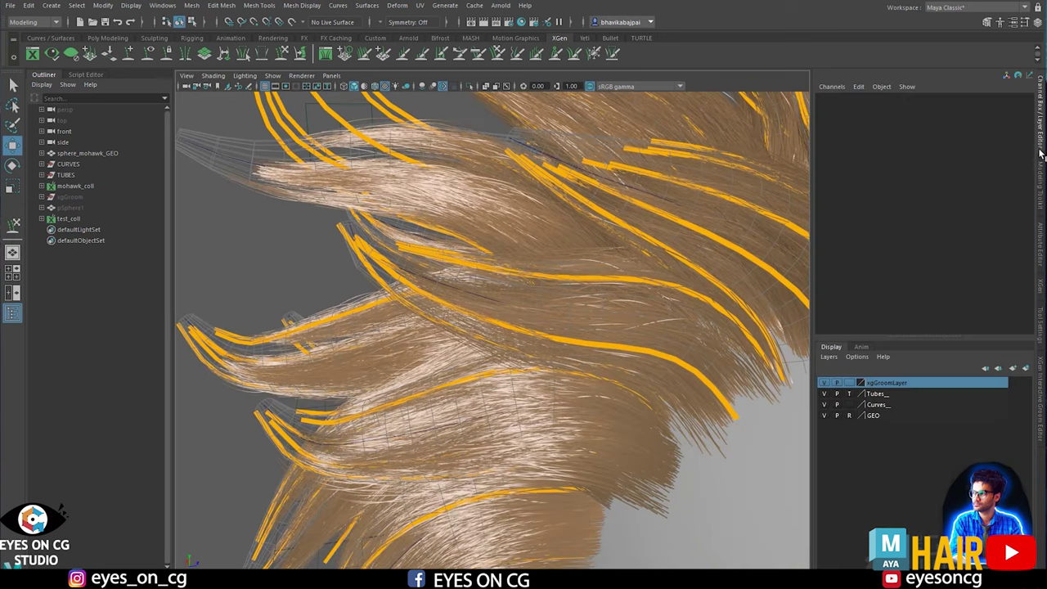
left_click(824, 394)
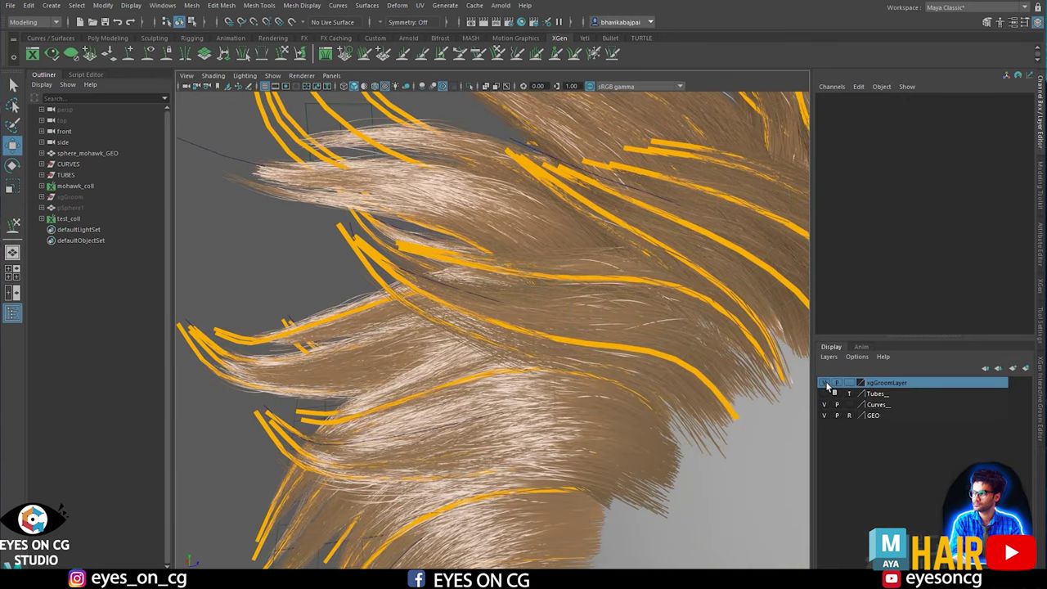
left_click(824, 383)
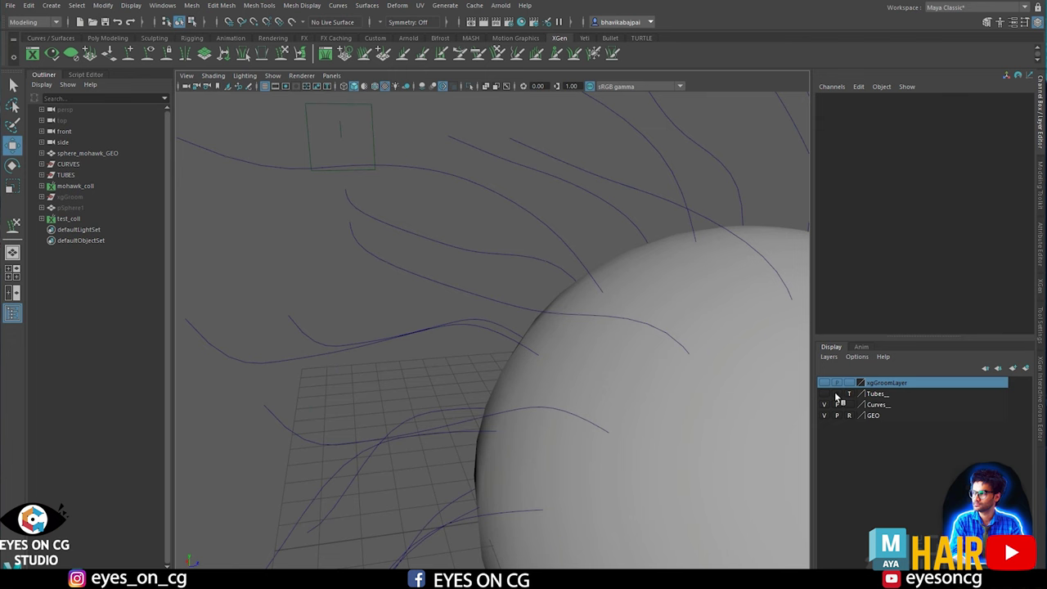
left_click(824, 394)
left_click_drag(792, 395, 718, 373, "alt")
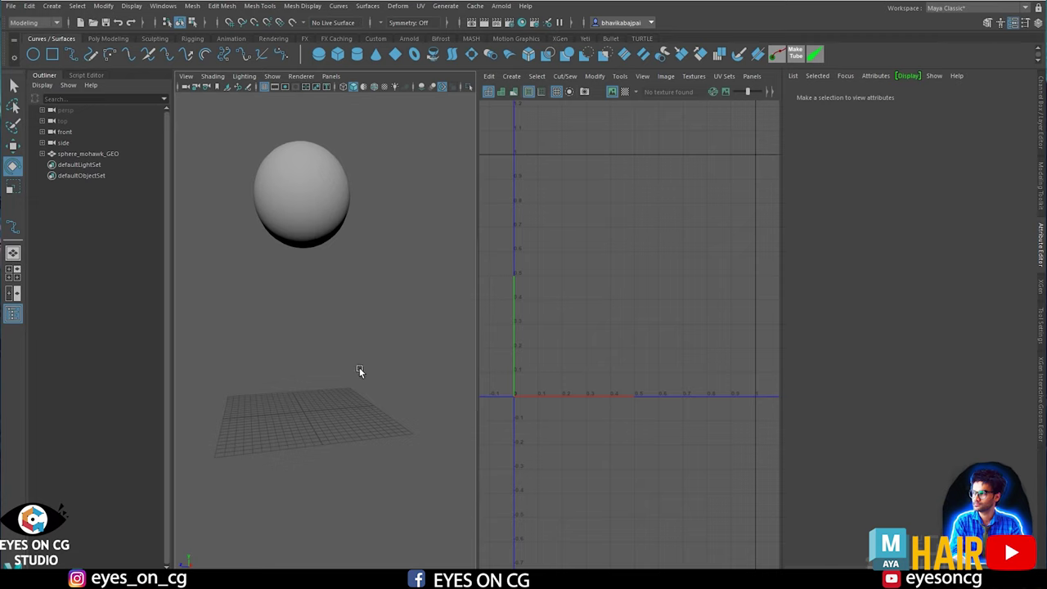
middle_click_drag(348, 368, 364, 399, "alt")
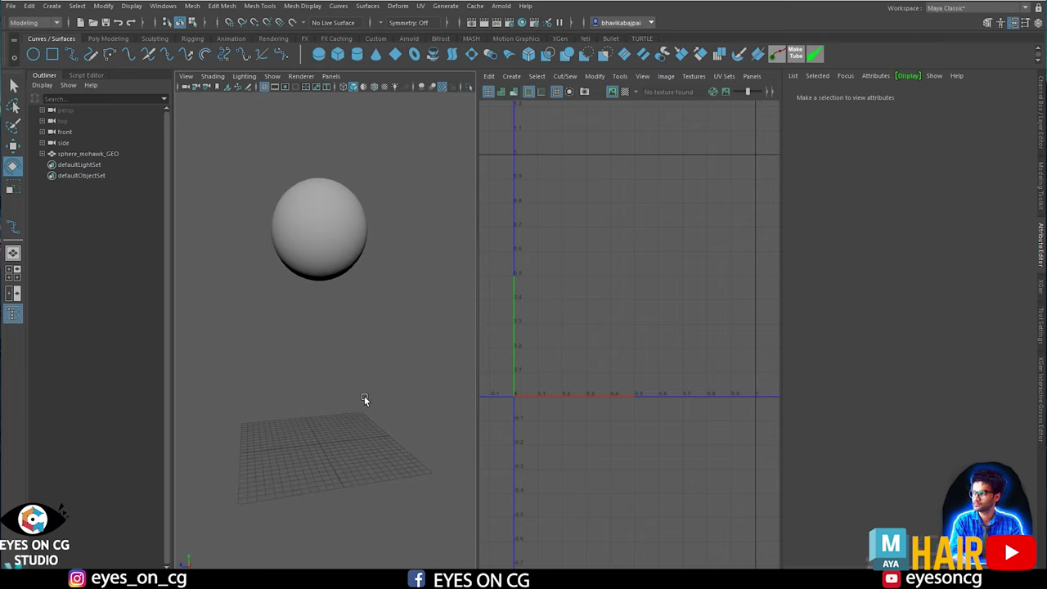
right_click_drag(364, 397, 356, 397, "alt")
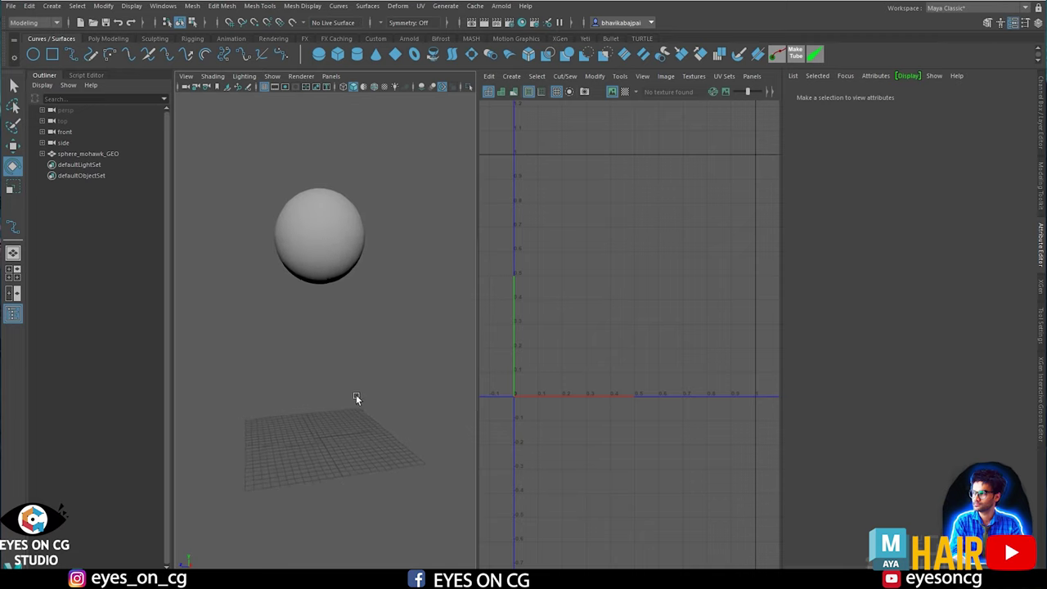
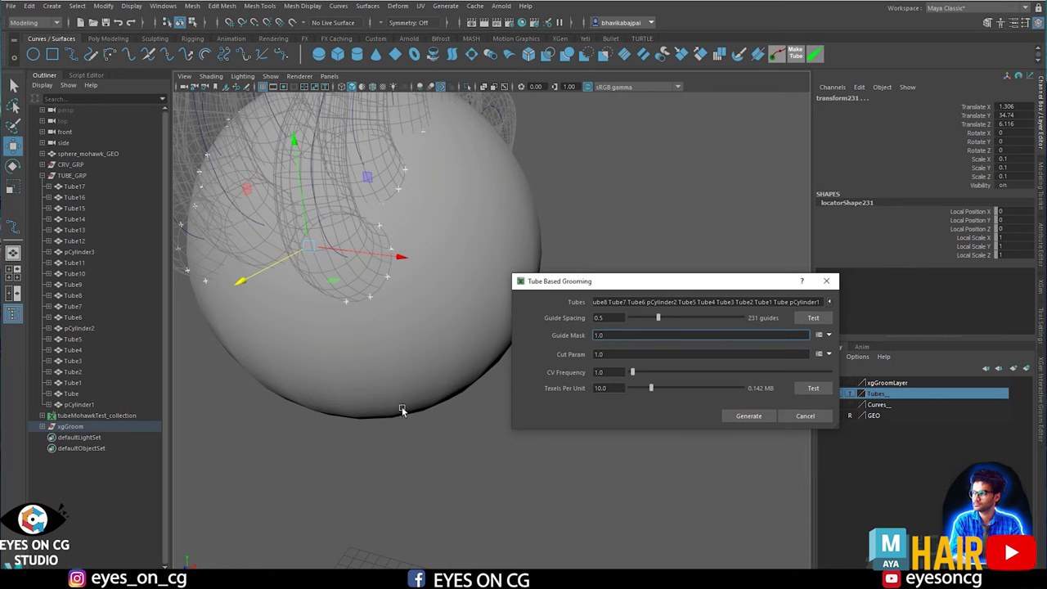
Generate the guides from the tubes with Tube Based Grooming and clear the XGen preview.
right_click_drag(401, 408, 376, 413, "alt")
left_click_drag(376, 414, 380, 474, "alt")
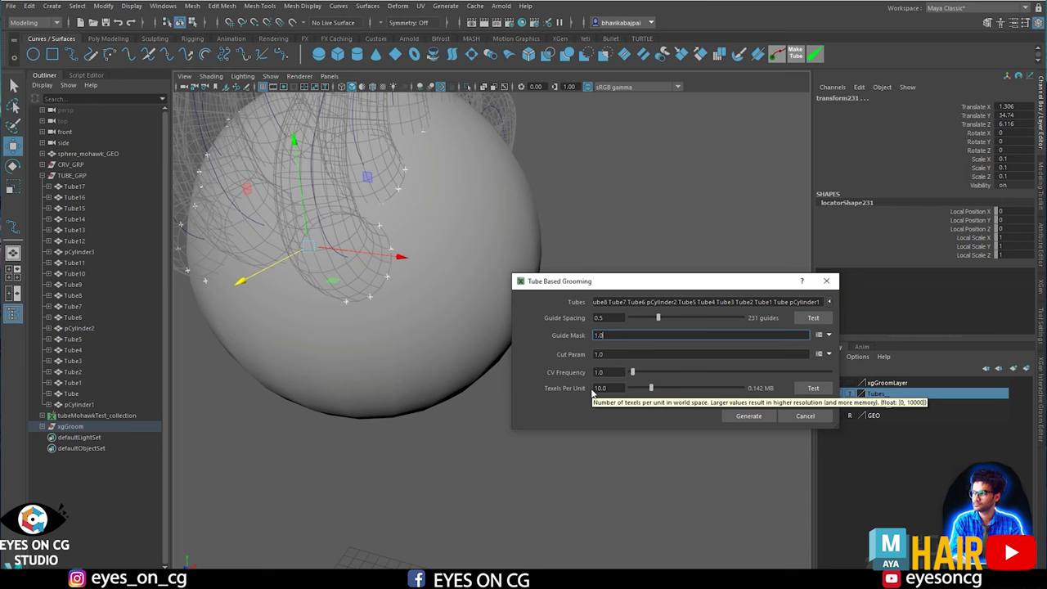
left_click(743, 417)
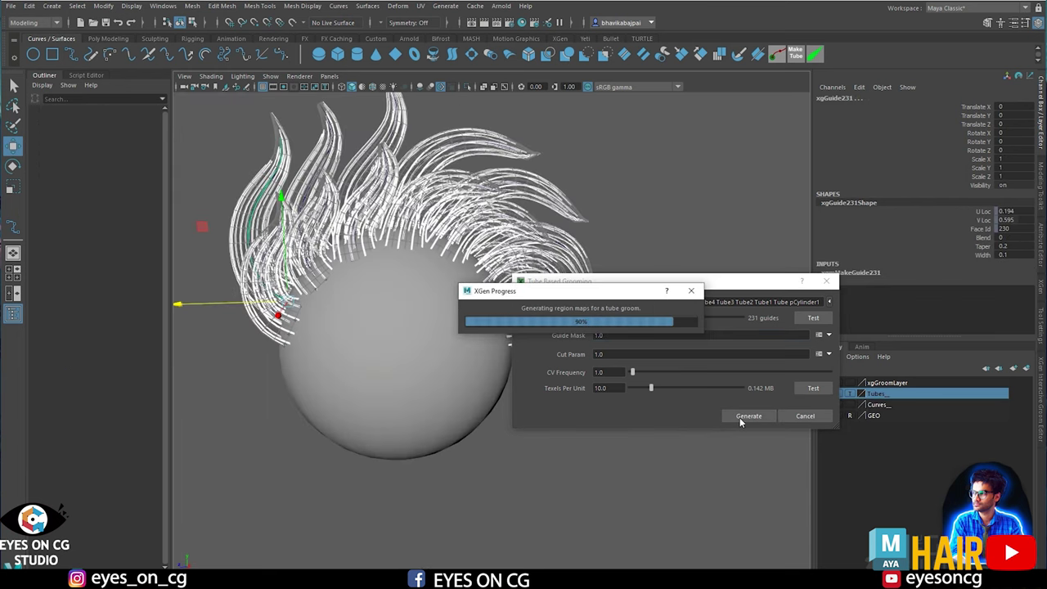
left_click_drag(395, 369, 373, 369, "alt")
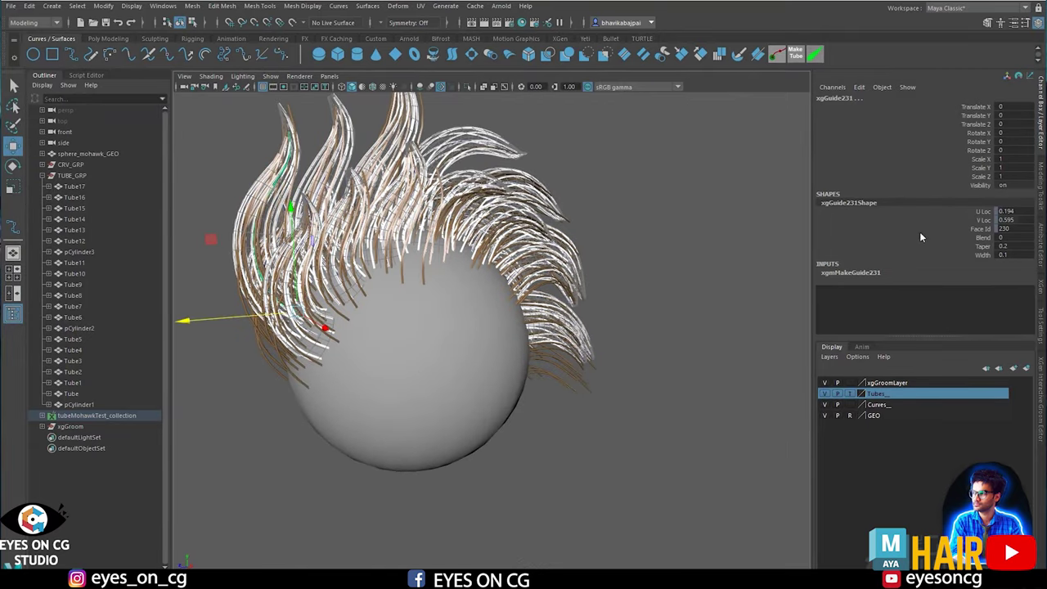
left_click(1042, 292)
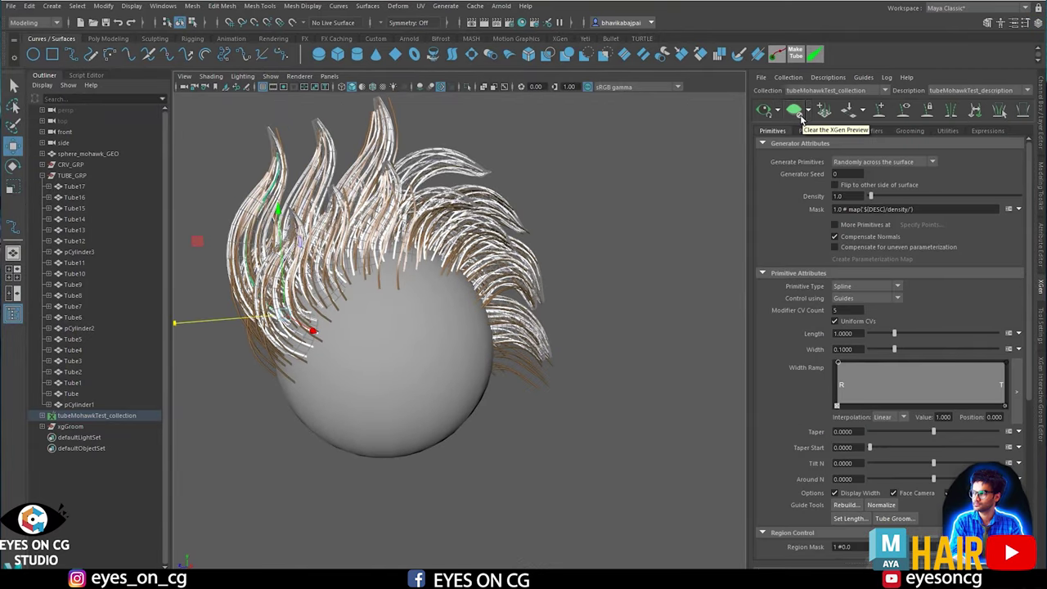
left_click(794, 109)
left_click_drag(426, 282, 524, 294, "alt")
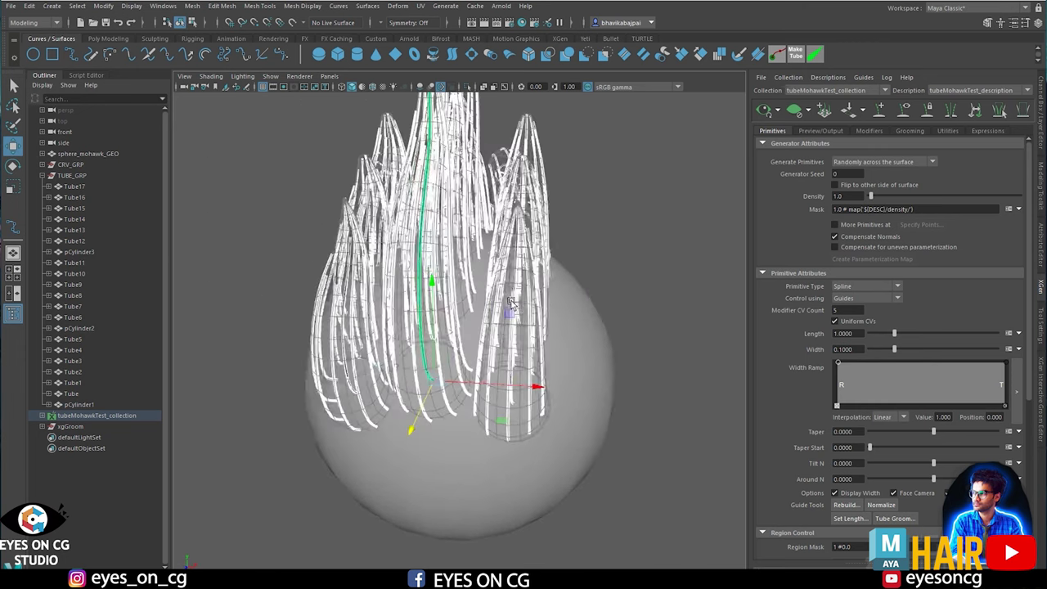
Set the Tubes__ display layer to Reference mode so the tubes show shaded but cannot be selected.
left_click(1042, 147)
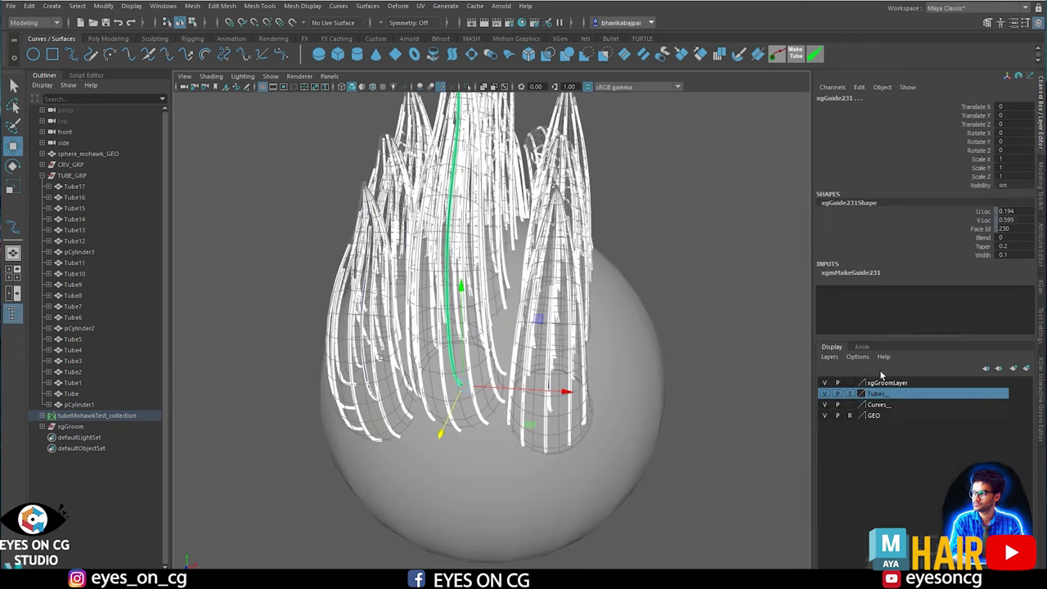
left_click(850, 394)
left_click_drag(609, 360, 473, 415, "alt")
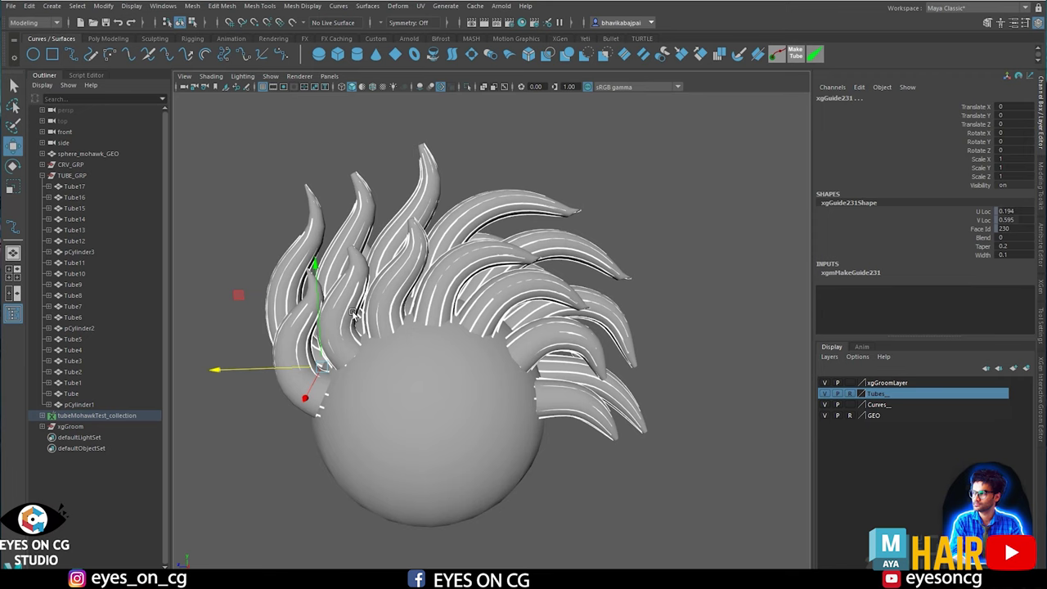
Reshape curve1 in CRV_GRP by moving its middle control vertices and its tip outward, away from the neighbouring tubes.
left_click(42, 165)
left_click(69, 179)
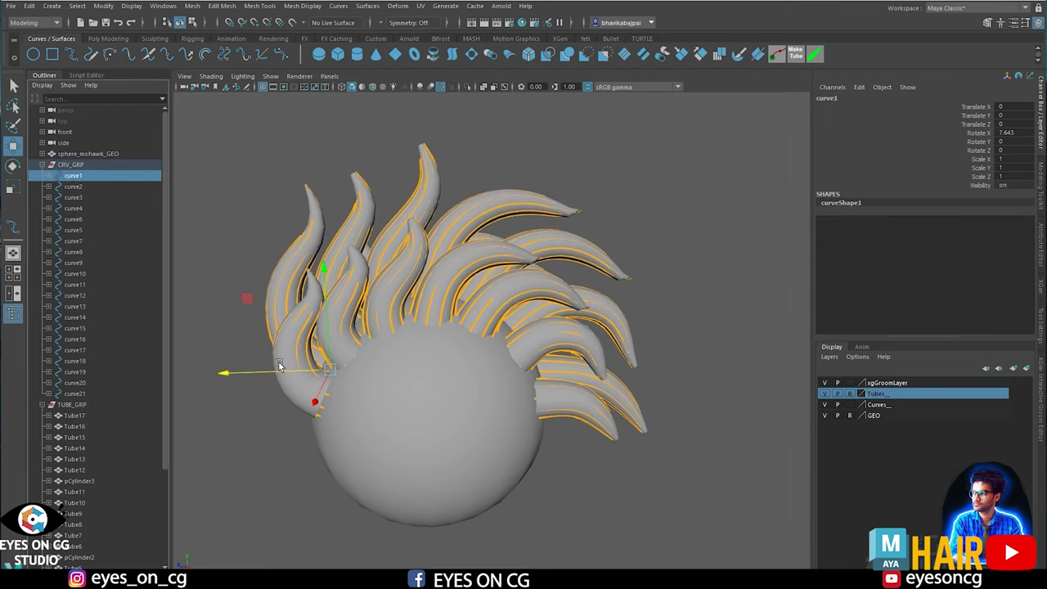
right_click_drag(243, 308, 209, 310)
key("ctrl+z")
key("F8")
left_click_drag(221, 210, 415, 350)
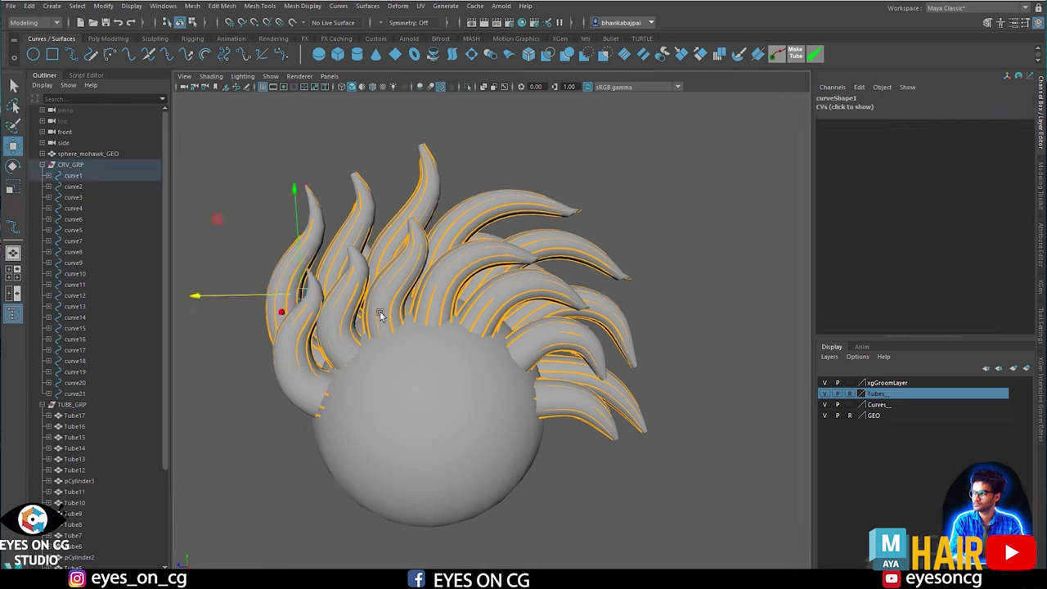
left_click_drag(304, 291, 272, 288)
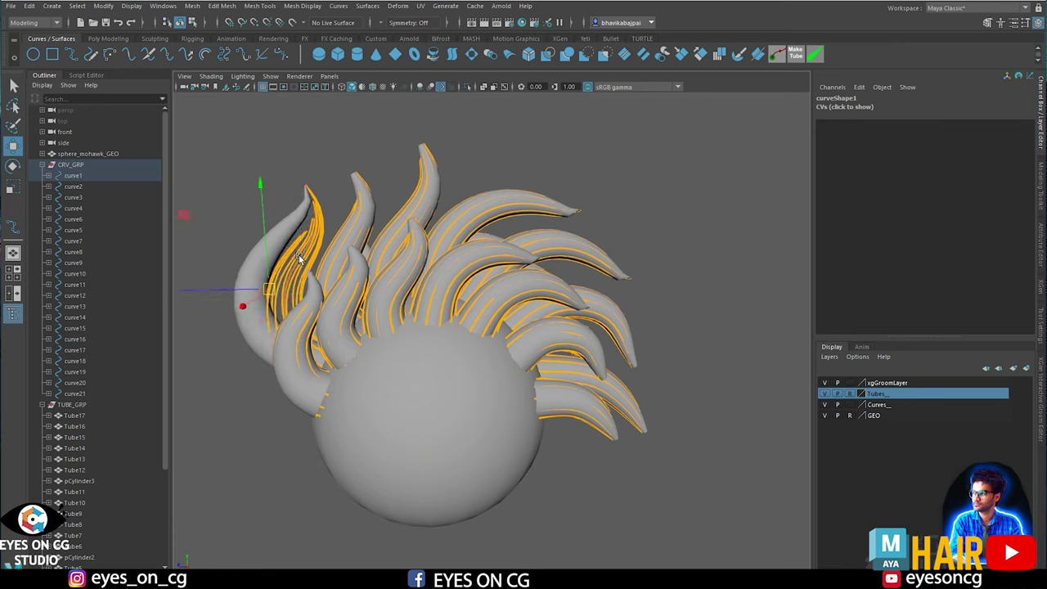
left_click(299, 185)
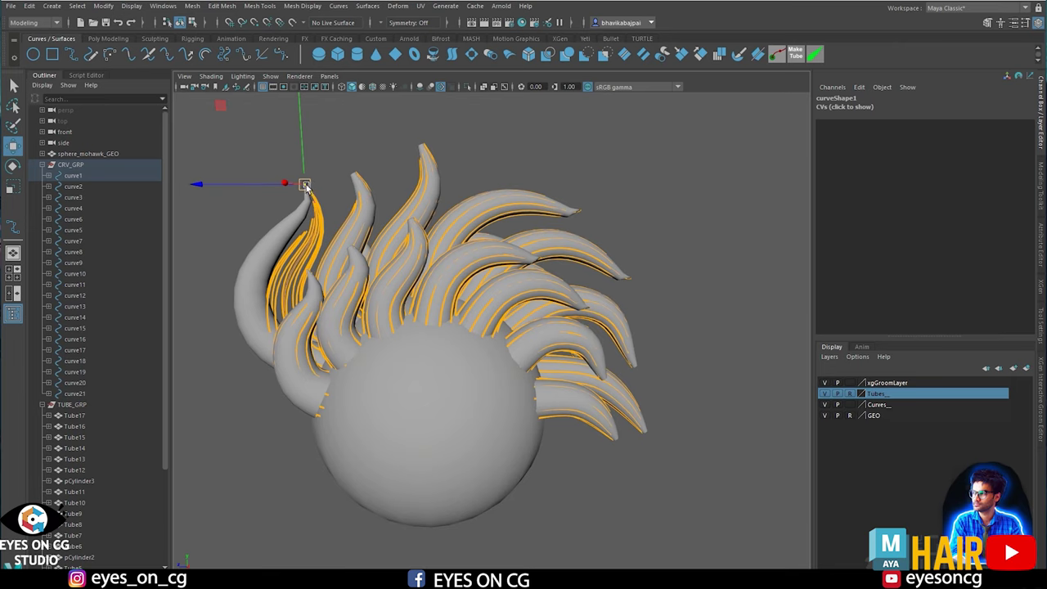
left_click(253, 214)
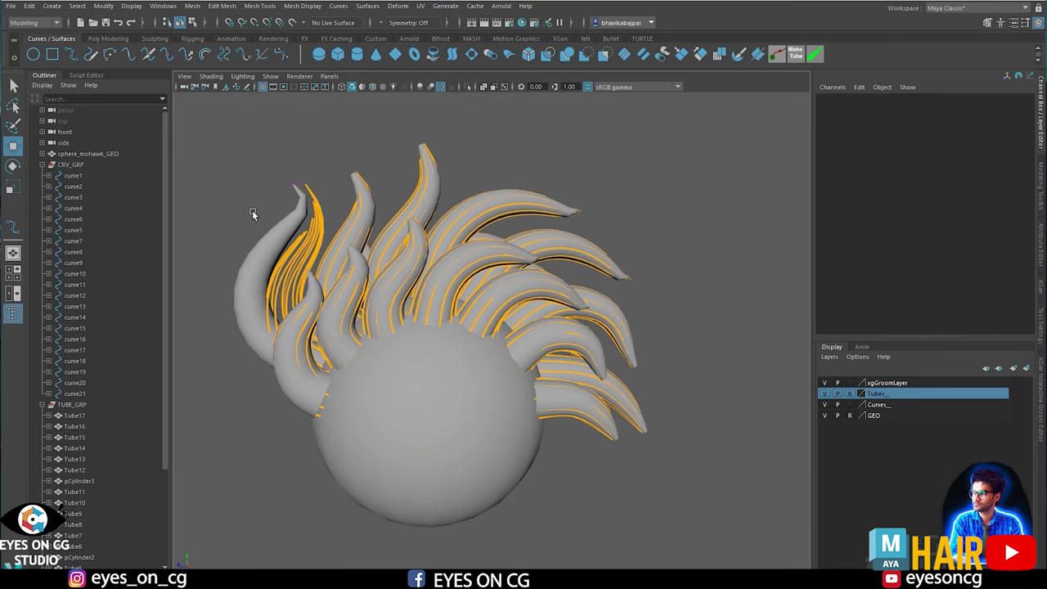
Select all tubes in TUBE_GRP from Tube17 to pCylinder1 and open Tube Groom for the mohawk description.
left_click(86, 414)
scroll(86, 412, "down", 4)
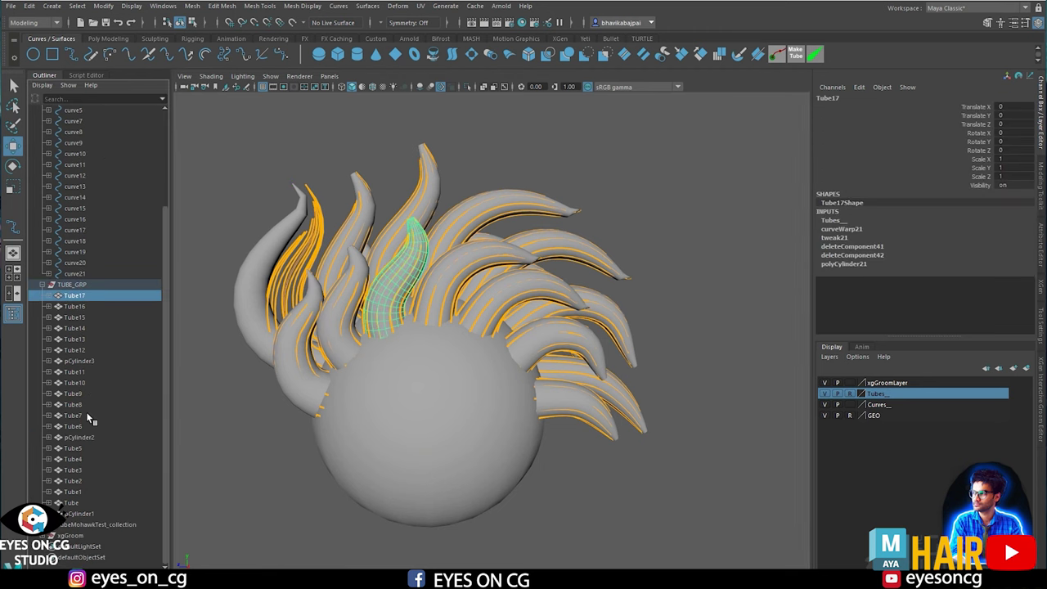
left_click(80, 513, "shift")
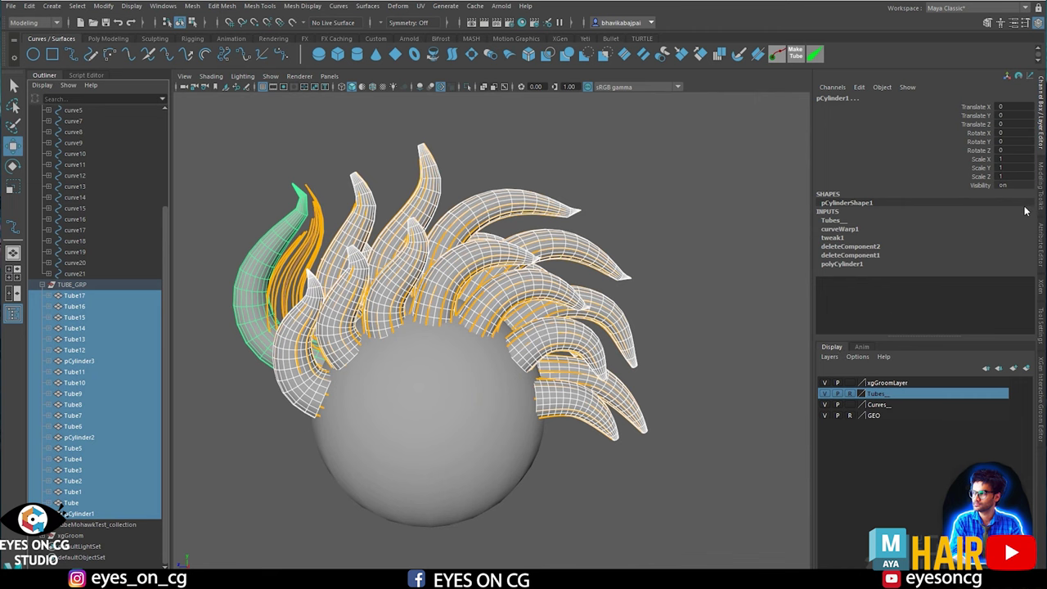
left_click(1042, 286)
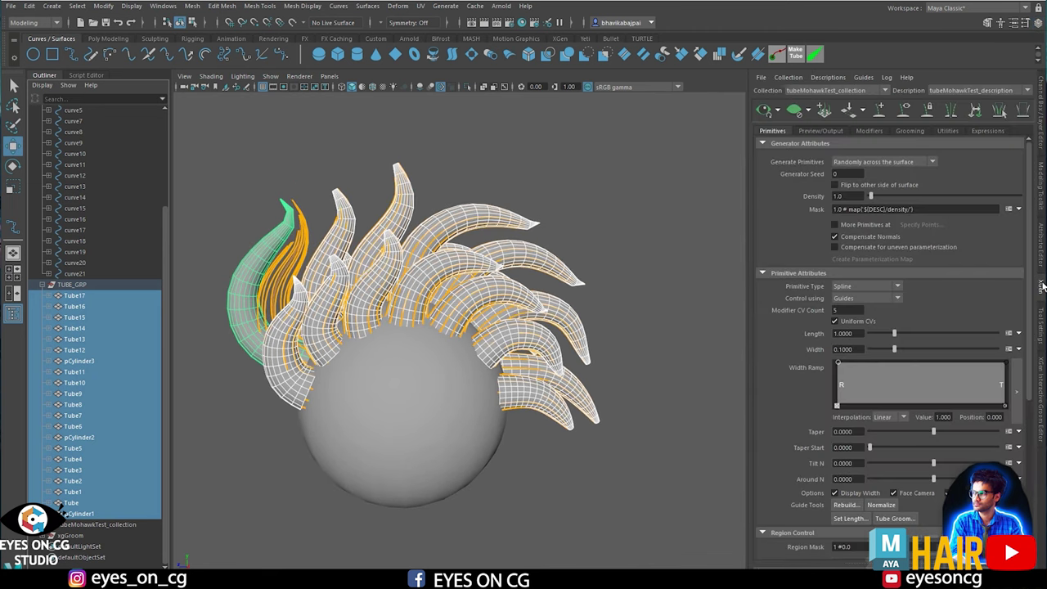
left_click(894, 518)
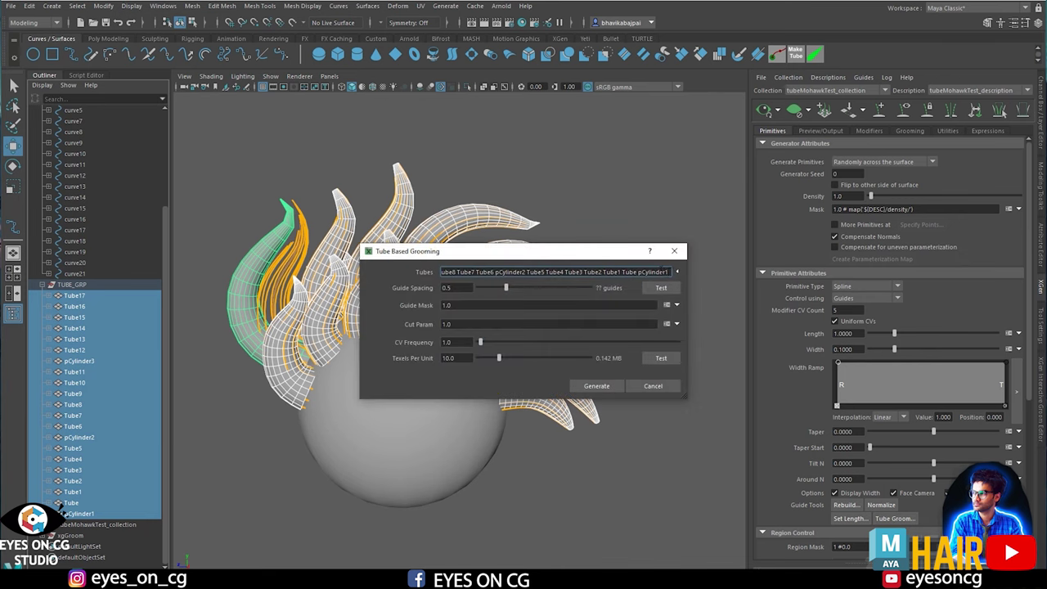
Clear the Tubes entry of the tube groom and reload it from the selected tubes.
left_click_drag(666, 271, 285, 270)
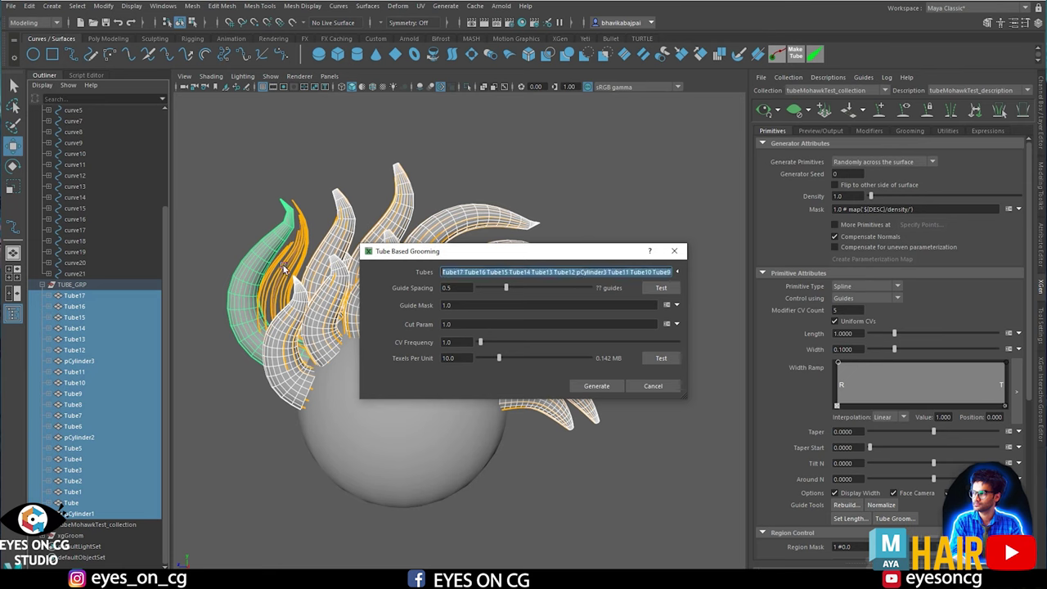
double_click(668, 271)
left_click_drag(669, 271, 442, 271)
left_click(439, 271)
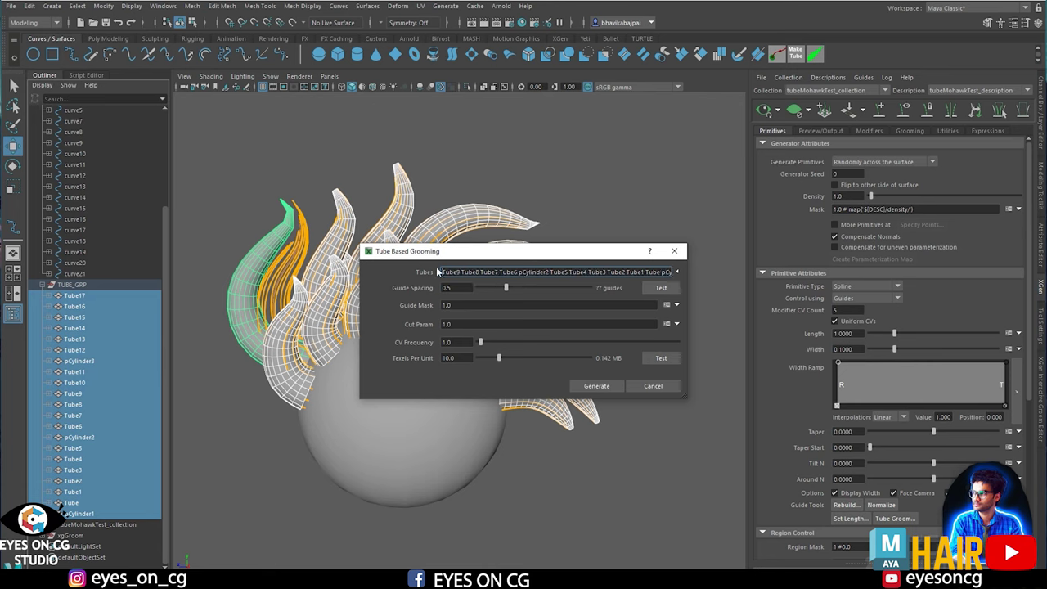
left_click_drag(660, 271, 226, 267)
key("BackSpace")
double_click(544, 273)
key("BackSpace")
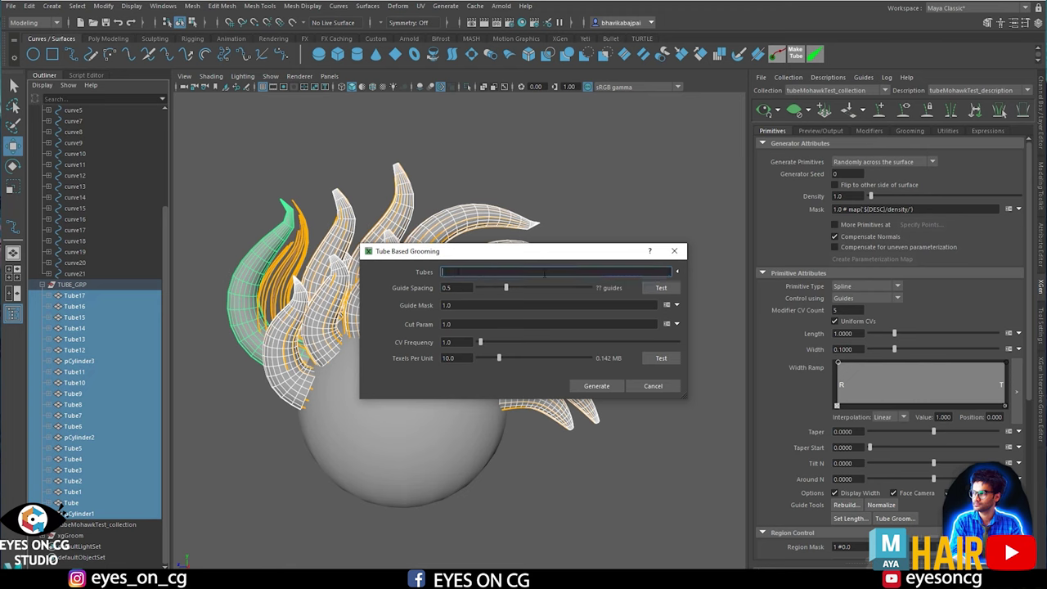
left_click(677, 273)
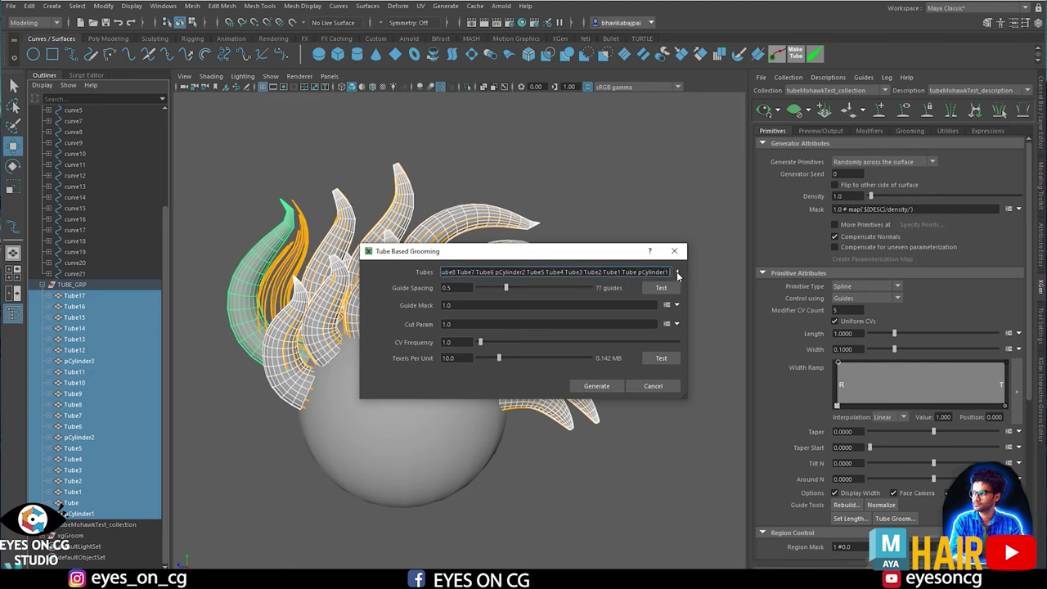
Generate the guides again from the reshaped tubes and update the XGen preview.
left_click(613, 386)
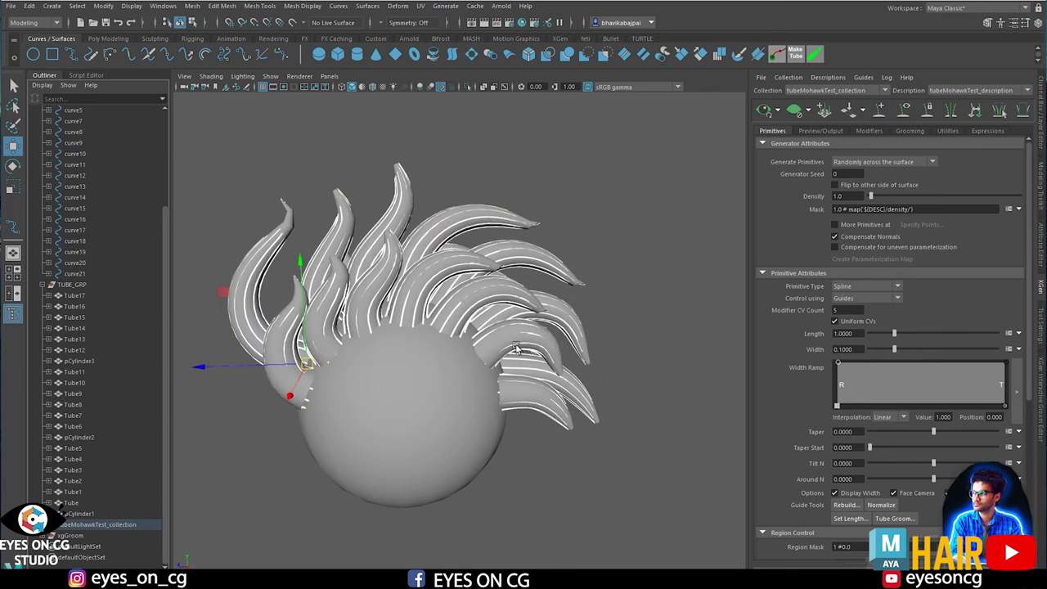
mouse_move(343, 348)
left_mouse_down("alt")
mouse_move(548, 342)
mouse_move(336, 332)
left_mouse_up("alt")
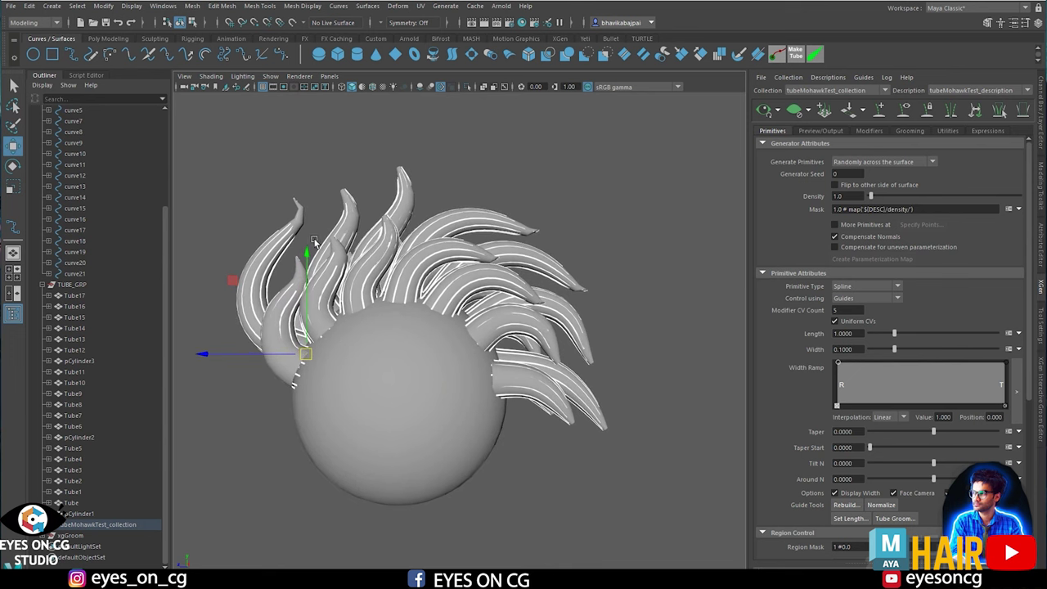
left_click(792, 112)
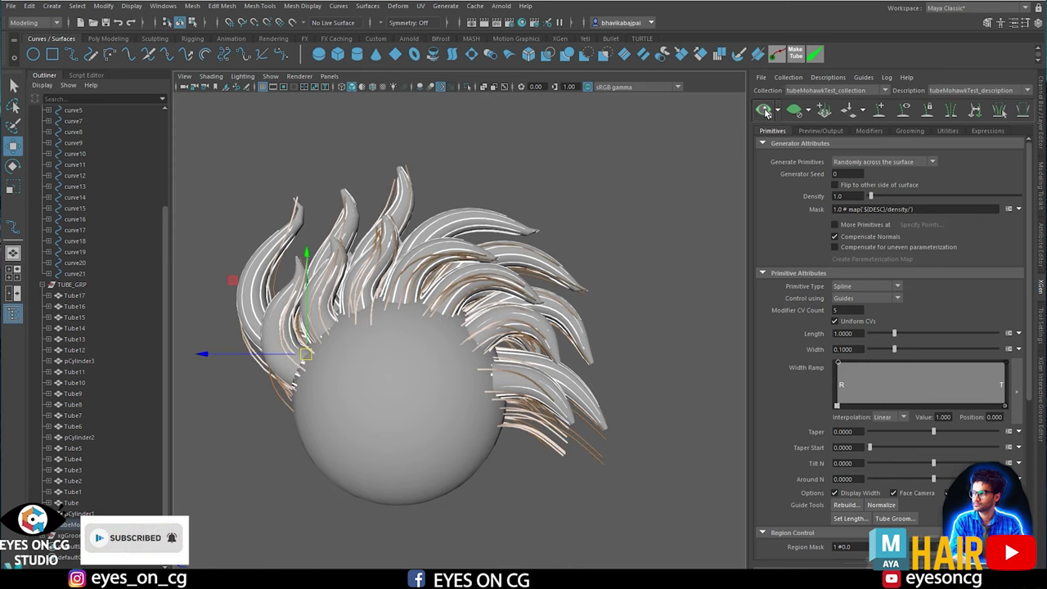
left_click_drag(533, 248, 387, 367, "alt")
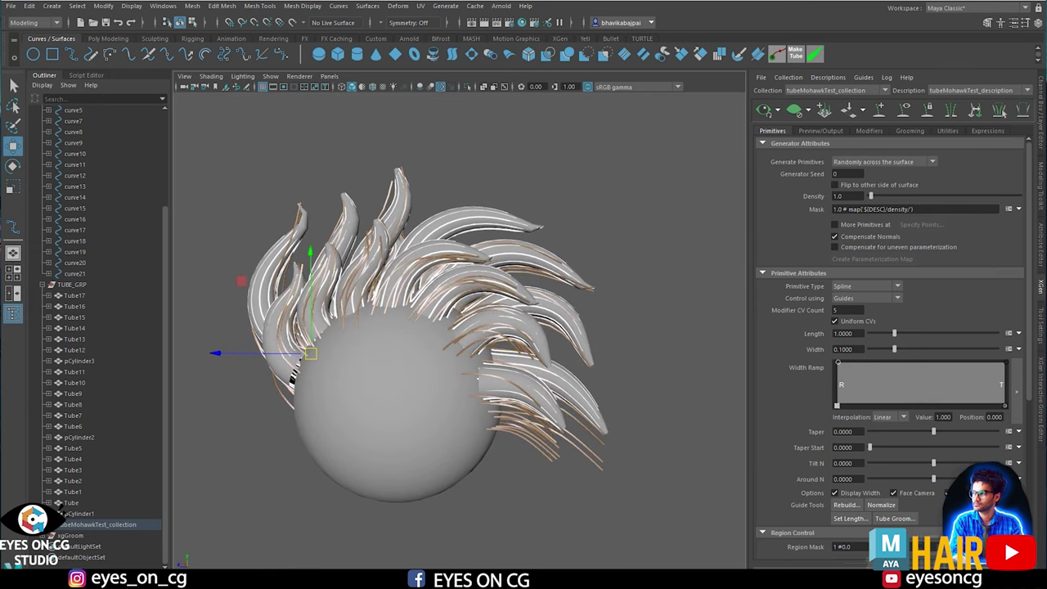
Create a Mask map named mask with map resolution 20 and a black start color.
left_click(1019, 209)
left_click(1029, 220)
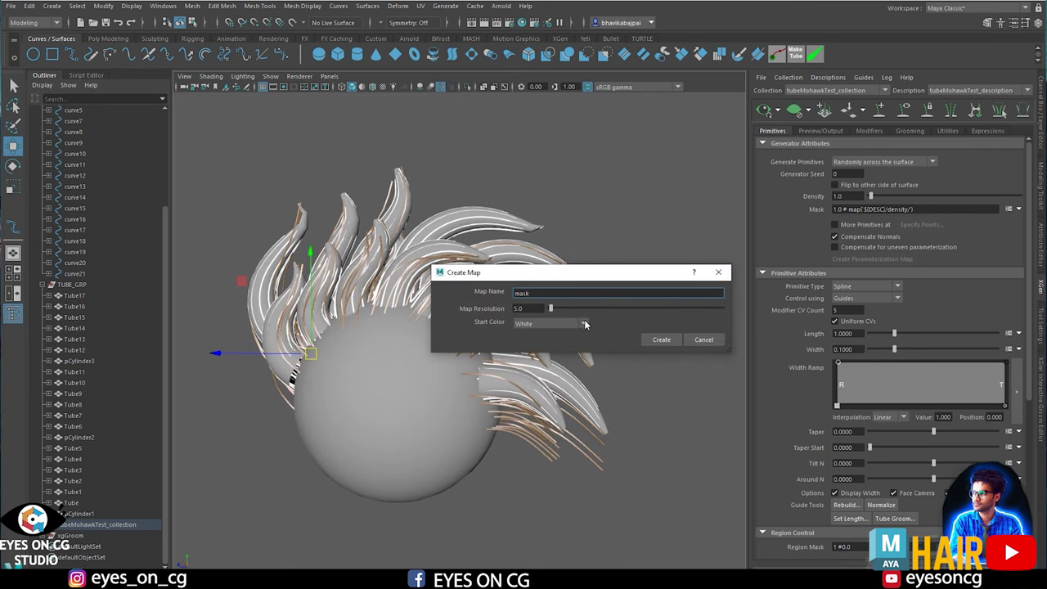
key("Tab")
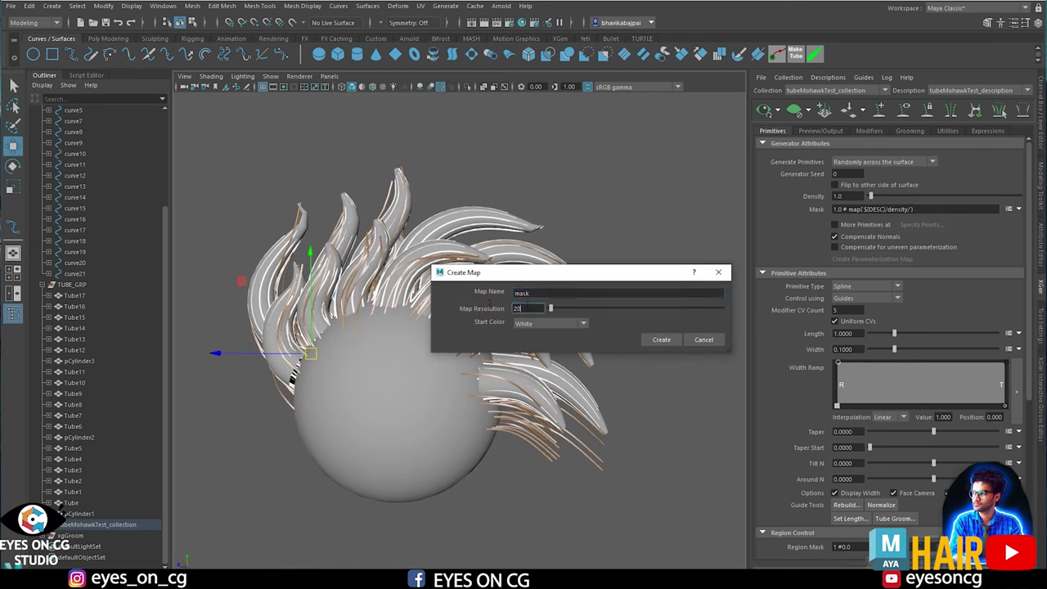
left_click(557, 323)
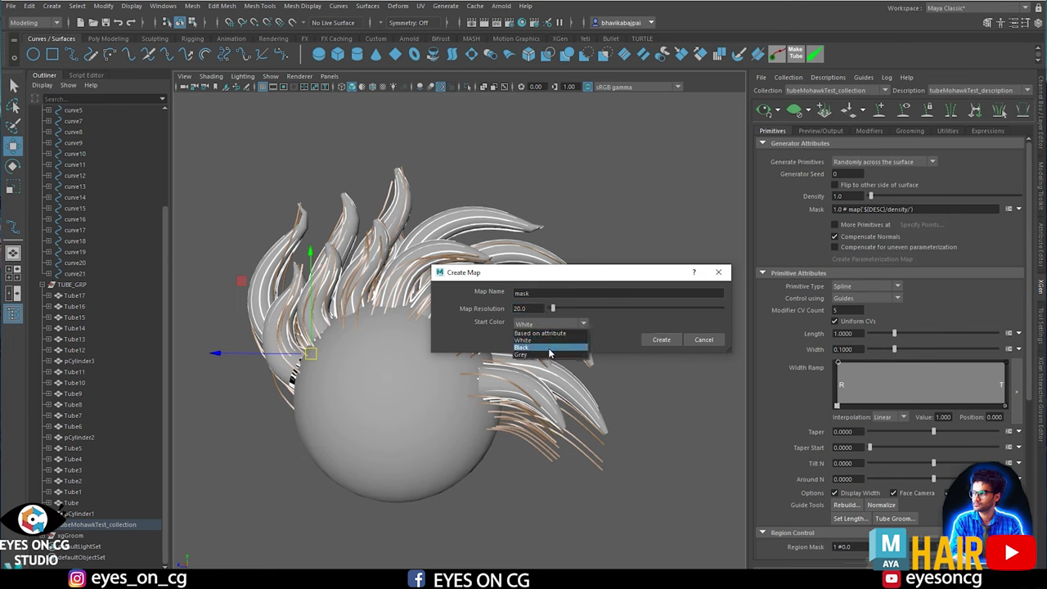
left_click(549, 348)
left_click(653, 341)
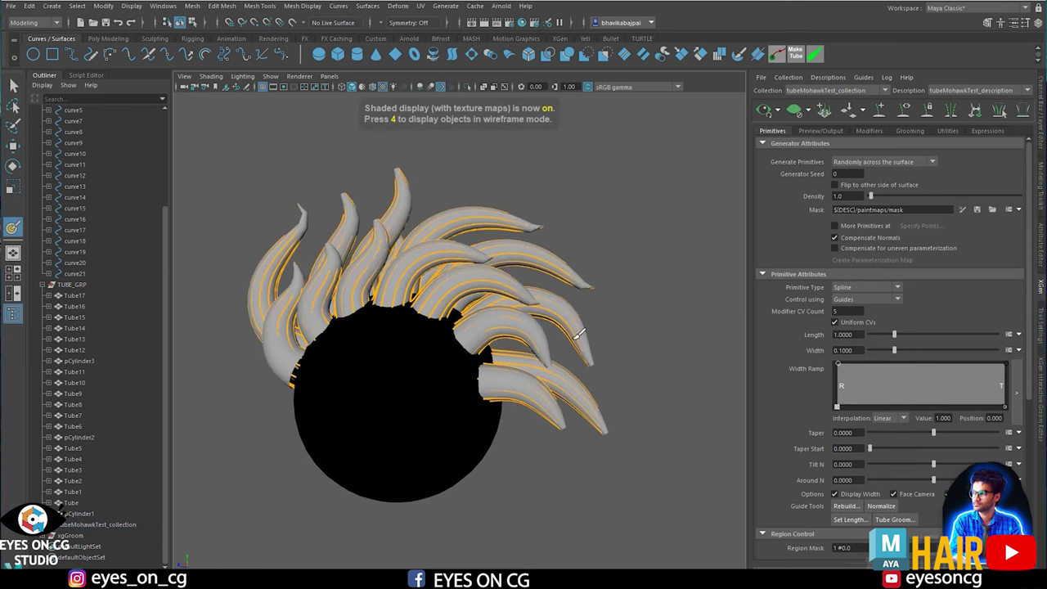
Set the 3D Paint Tool color to white and paint the strip of the sphere beneath the mohawk tubes from front to back.
left_click_drag(578, 334, 631, 346, "alt")
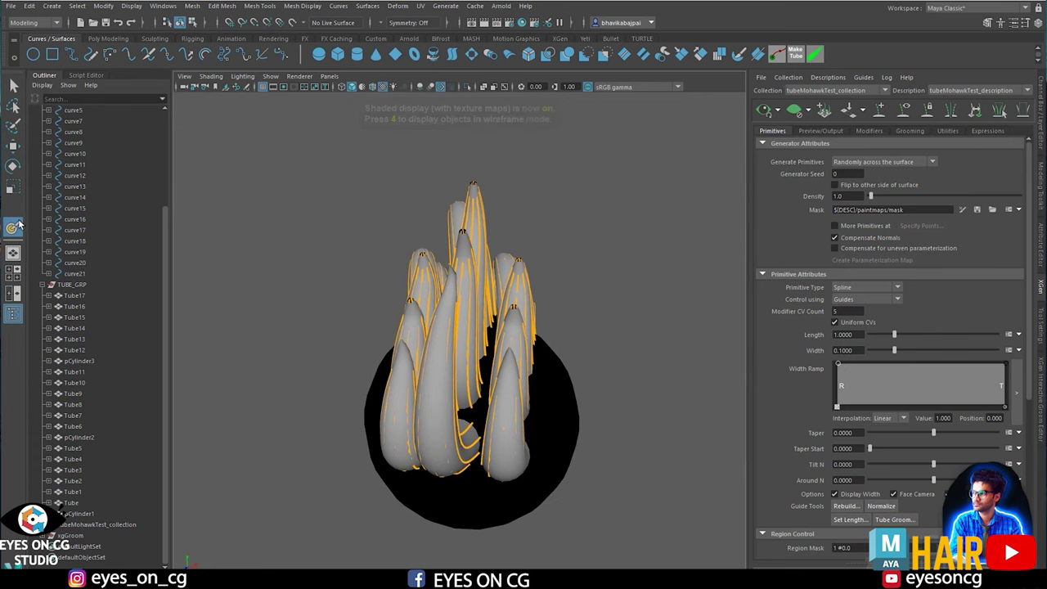
double_click(17, 223)
left_click(855, 209)
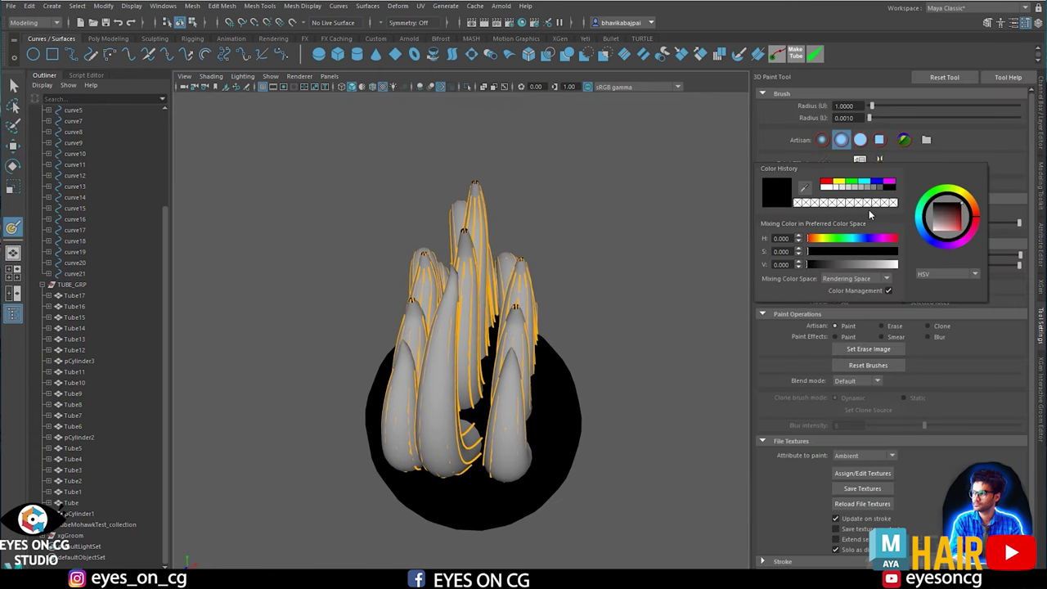
left_click(829, 187)
mouse_move(515, 399)
left_mouse_down()
mouse_move(479, 414)
mouse_move(458, 462)
mouse_move(490, 430)
mouse_move(506, 320)
left_mouse_up()
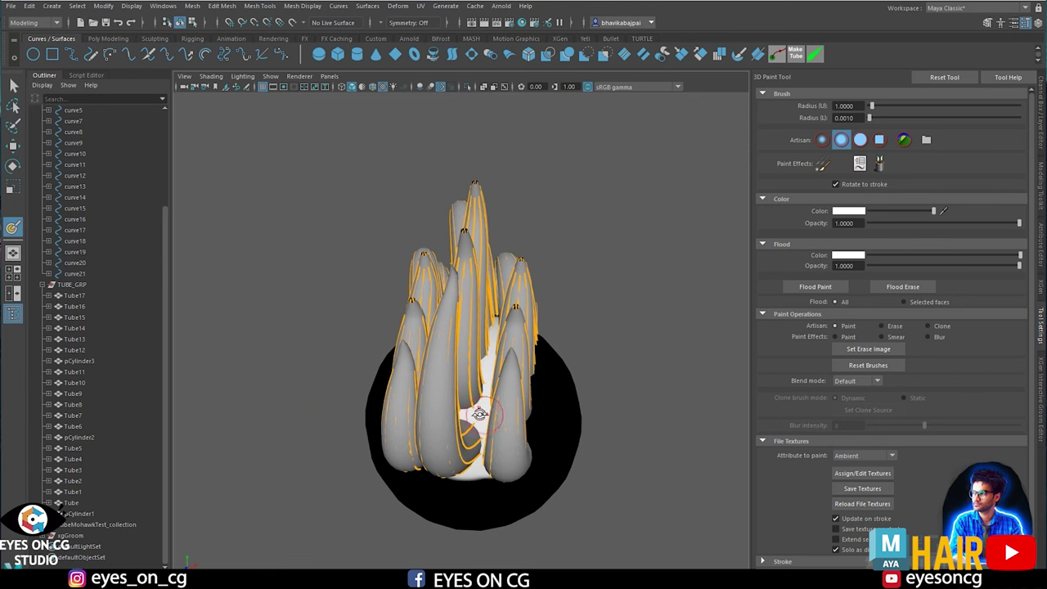
mouse_move(479, 414)
left_mouse_down("alt")
mouse_move(339, 416)
mouse_move(380, 366)
mouse_move(344, 355)
mouse_move(536, 340)
mouse_move(538, 361)
mouse_move(582, 360)
mouse_move(487, 301)
mouse_move(495, 347)
left_mouse_up("alt")
mouse_move(430, 313)
left_mouse_down("alt")
mouse_move(509, 313)
mouse_move(428, 357)
mouse_move(468, 337)
mouse_move(455, 358)
mouse_move(579, 308)
mouse_move(446, 307)
mouse_move(544, 280)
left_mouse_up("alt")
mouse_move(413, 346)
left_mouse_down()
mouse_move(452, 400)
mouse_move(406, 371)
mouse_move(466, 404)
left_mouse_up()
mouse_move(460, 346)
left_mouse_down("alt")
mouse_move(444, 350)
mouse_move(574, 368)
left_mouse_up("alt")
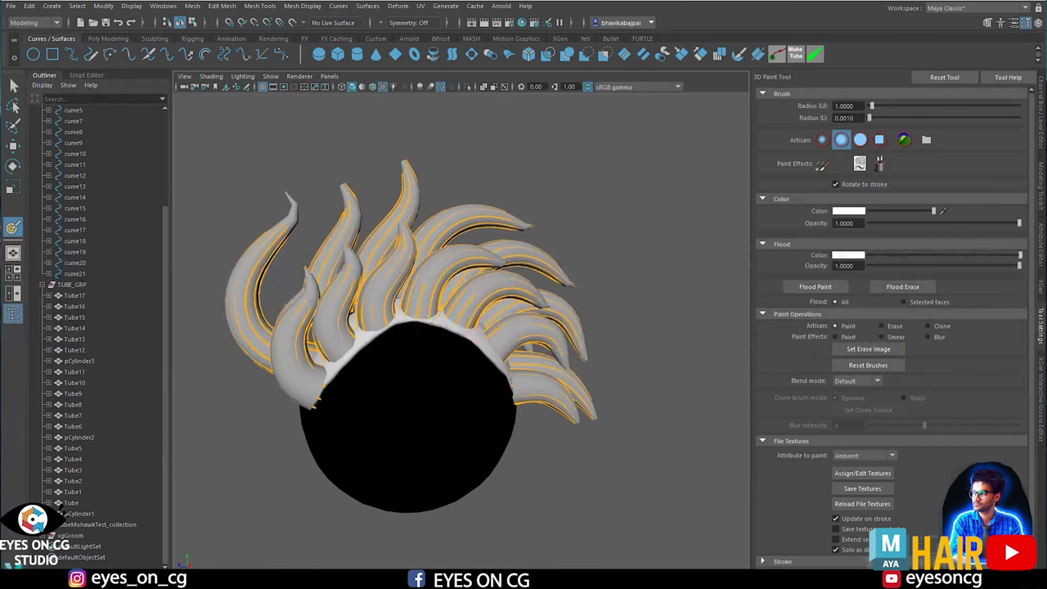
mouse_move(424, 319)
left_mouse_down()
mouse_move(393, 324)
mouse_move(481, 338)
mouse_move(514, 370)
left_mouse_up()
right_click_drag(567, 368, 510, 348, "alt")
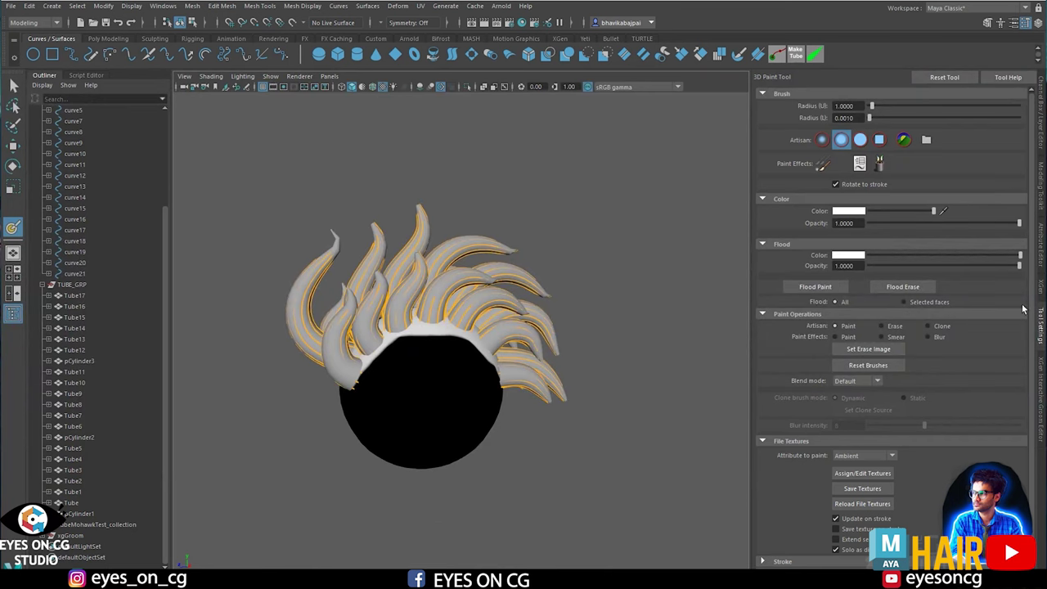
Save the painted mask map to the XGen description, return to the Select tool, and set the density to 500.
left_click(1041, 288)
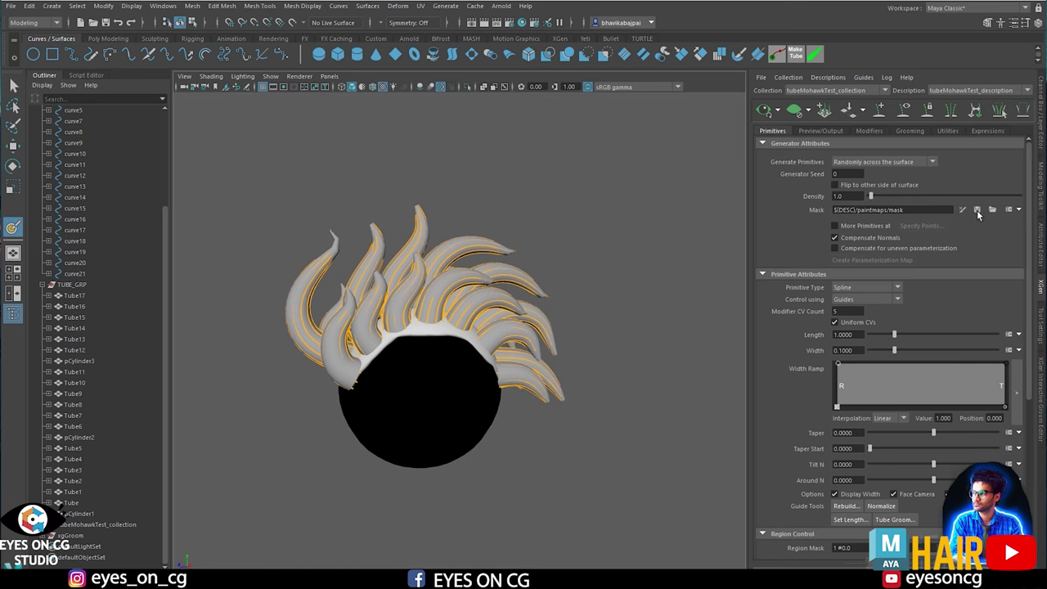
scroll(516, 326, "up", 3)
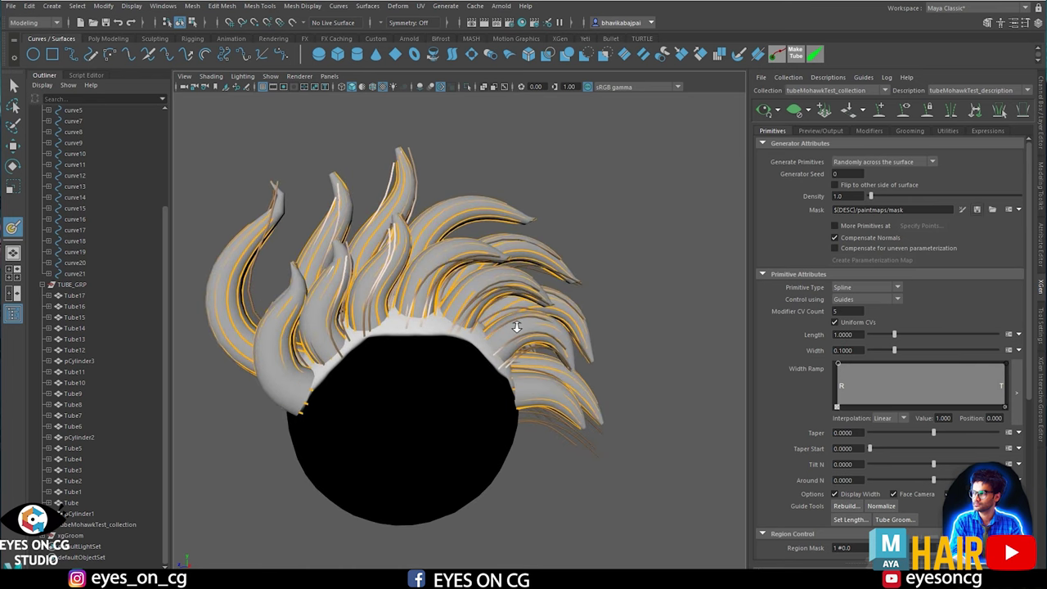
left_click(13, 85)
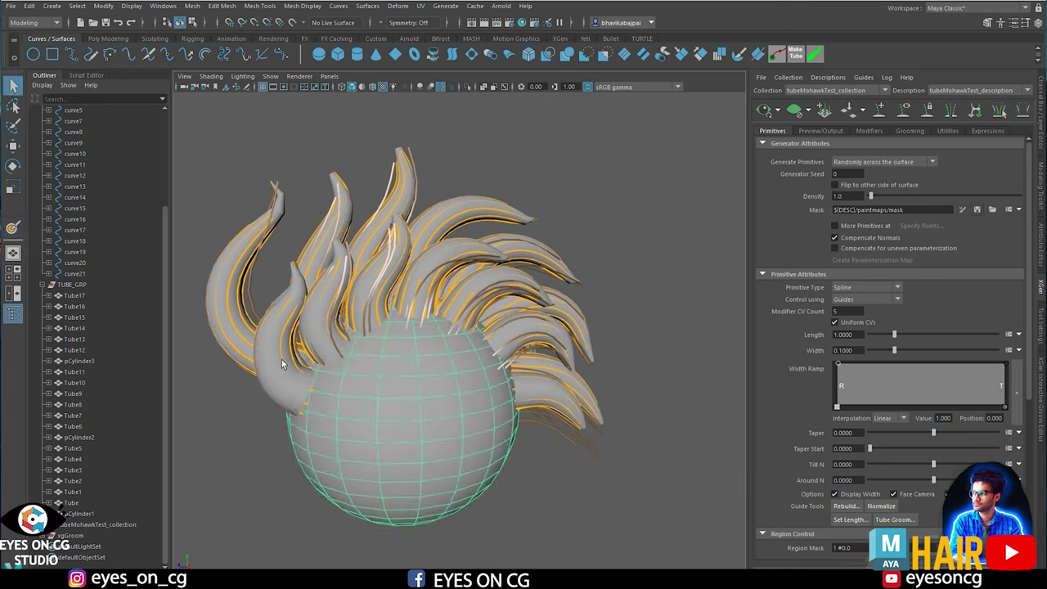
scroll(283, 363, "up", 2)
mouse_move(321, 367)
left_mouse_down("alt")
mouse_move(461, 391)
mouse_move(388, 402)
left_mouse_up("alt")
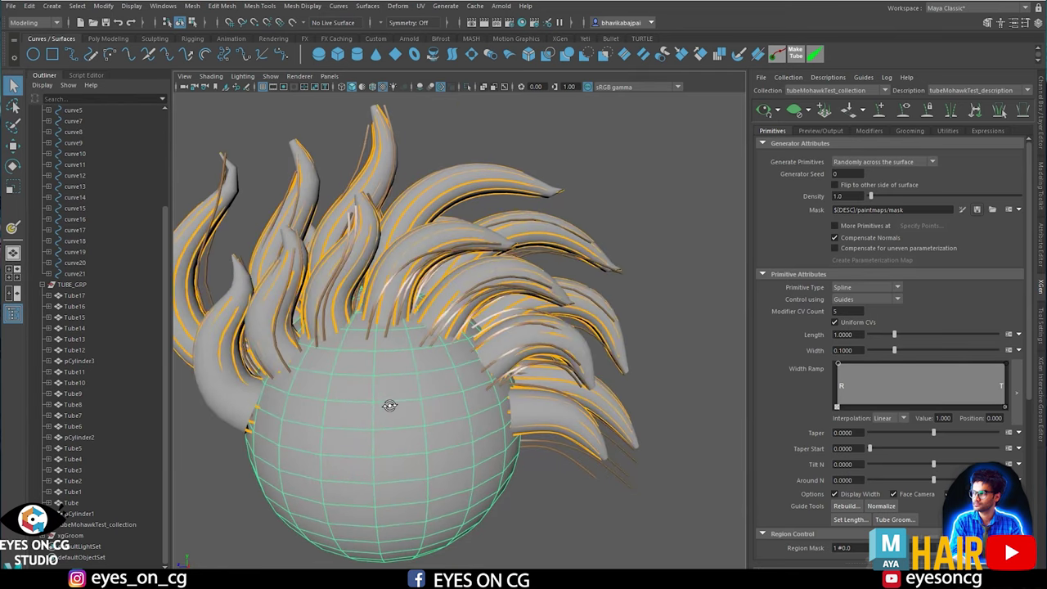
left_click_drag(851, 197, 817, 197)
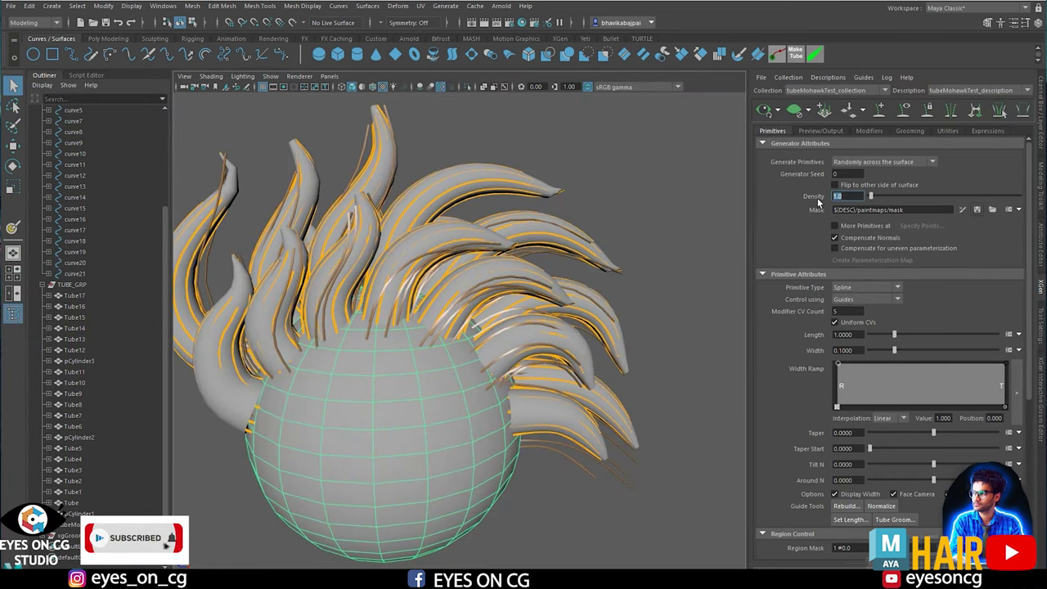
type("500")
key("Return")
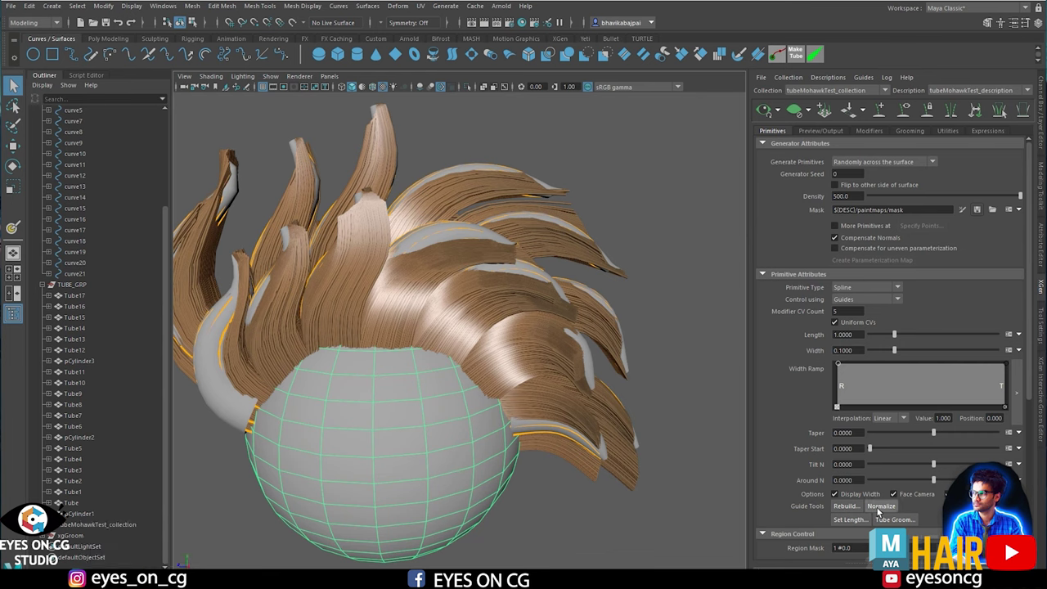
Set the hair width to 0.05 and lower the tip end of the width ramp to about 0.51.
double_click(847, 350)
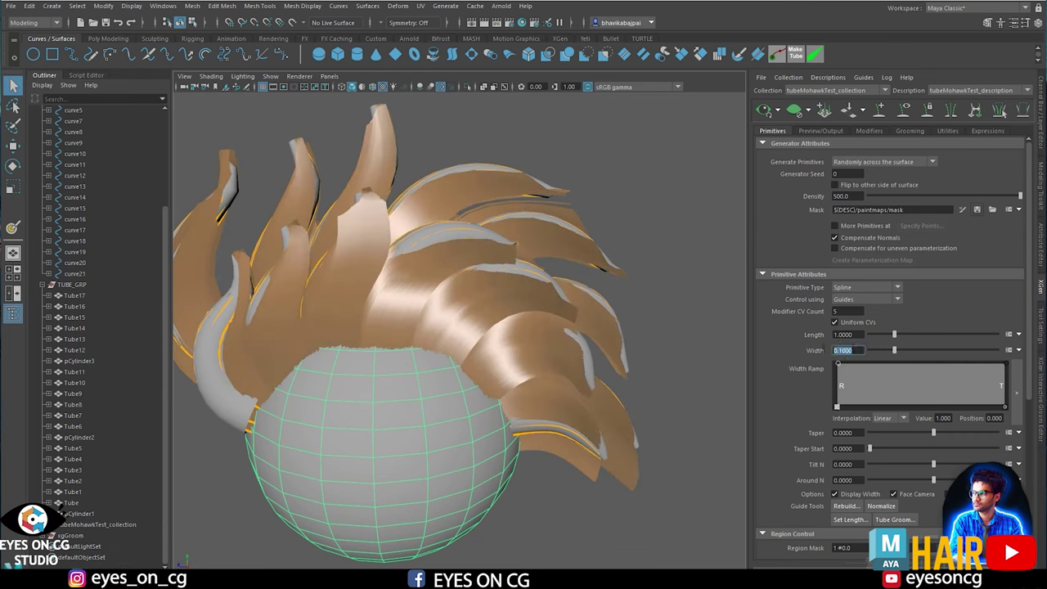
type("0.05")
key("Return")
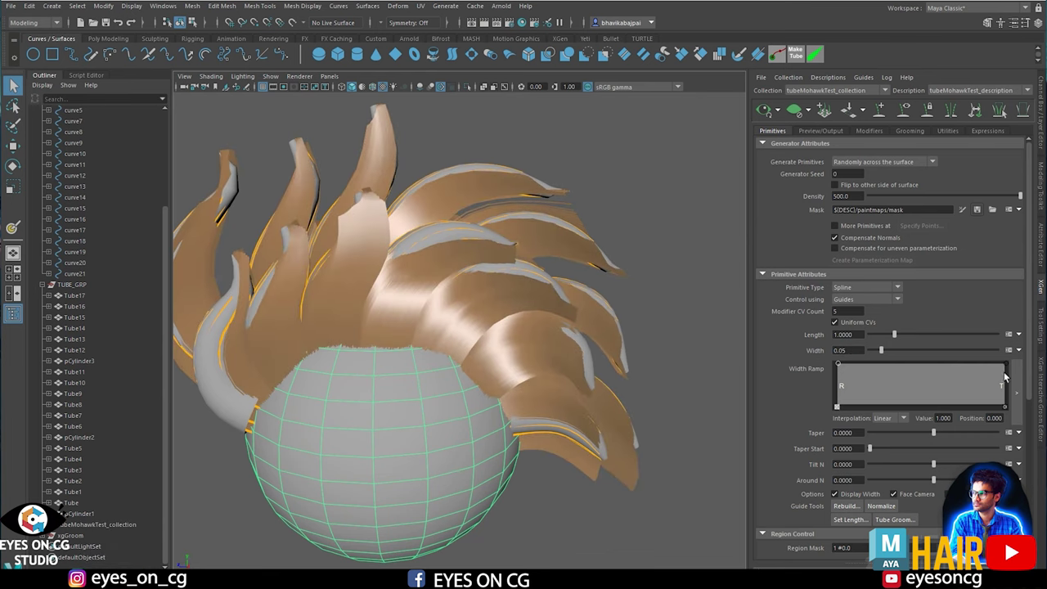
left_click_drag(1006, 378, 1011, 383)
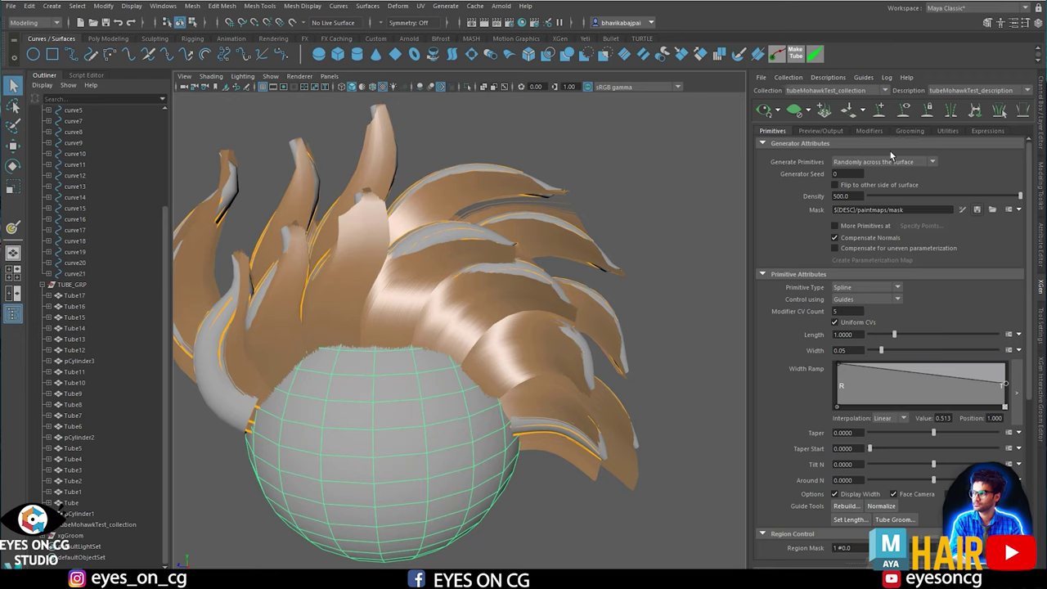
Add a Clumping modifier to the mohawk description and save clumping maps generated from the guides.
left_click(871, 131)
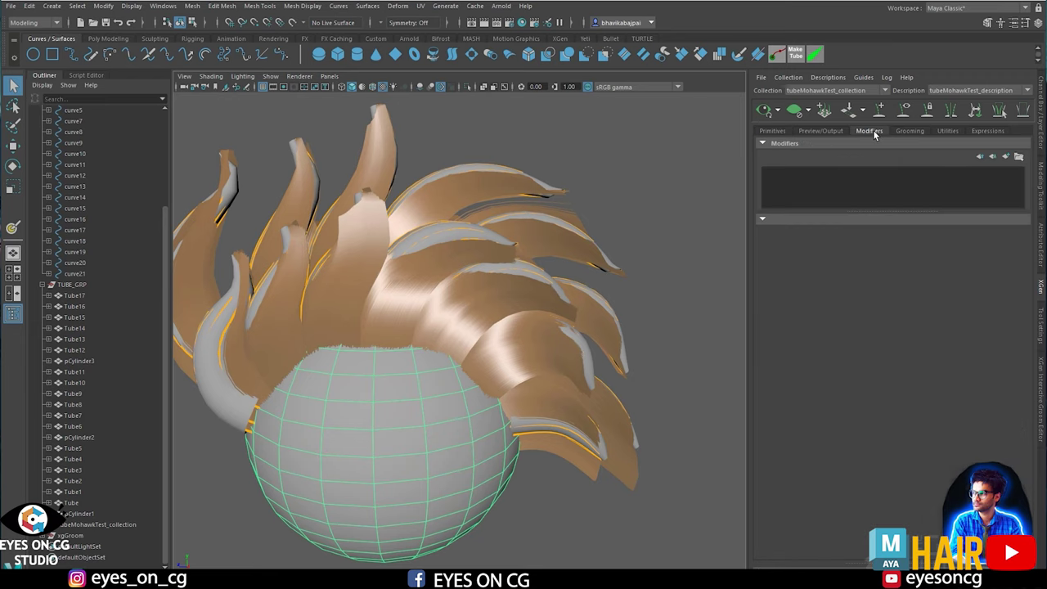
left_click(1006, 157)
left_click(838, 181)
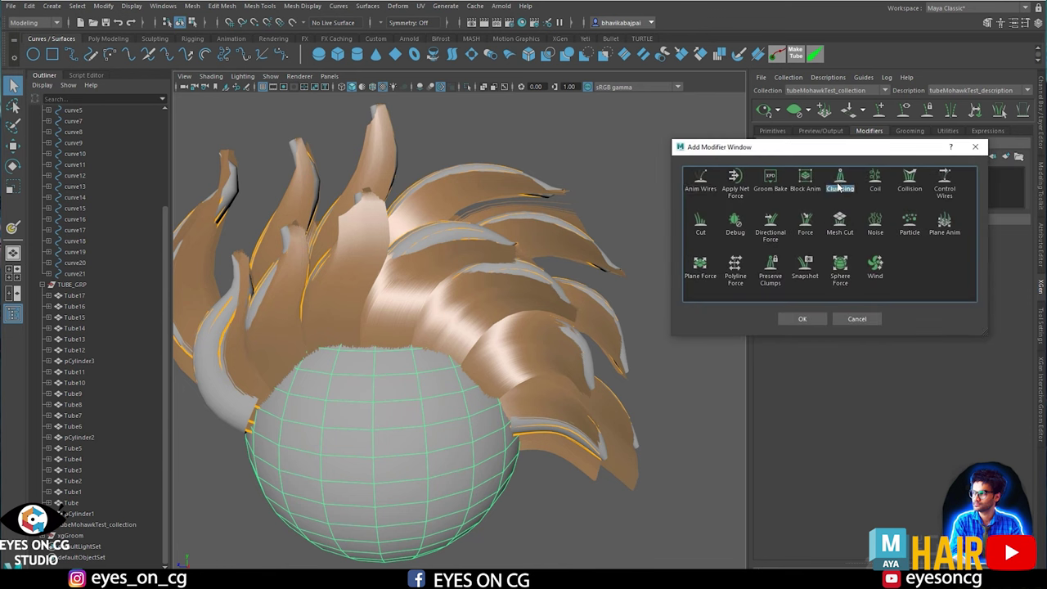
left_click(803, 319)
left_click(1020, 472)
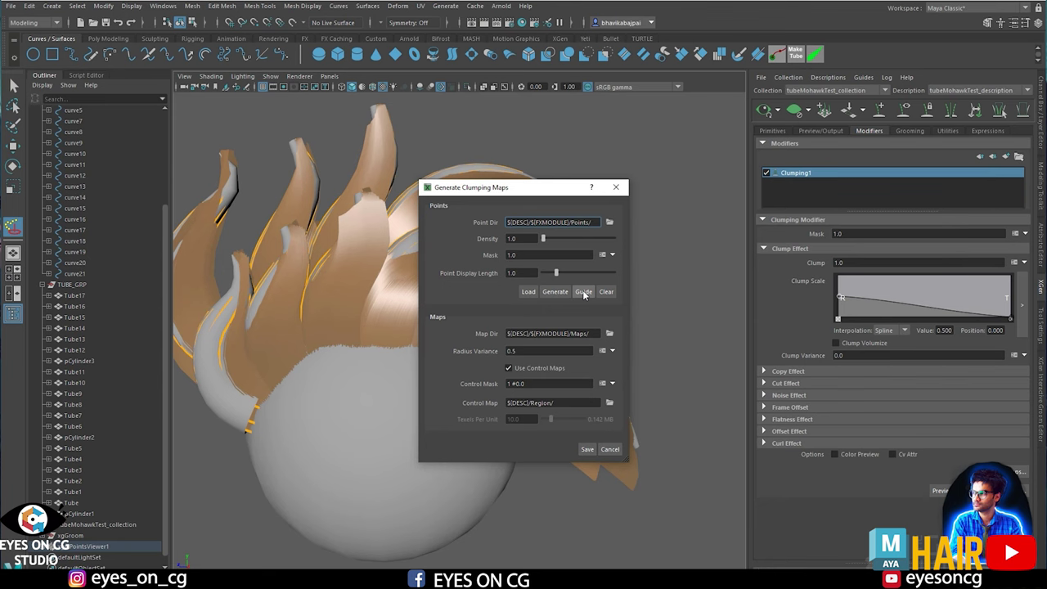
left_click(588, 449)
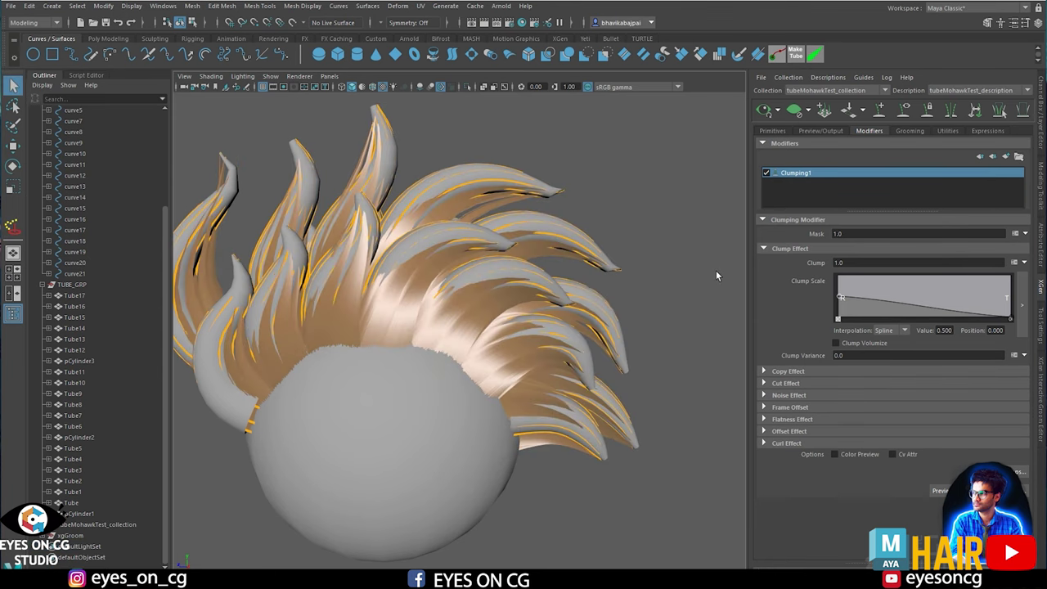
left_click_drag(712, 276, 592, 278, "alt")
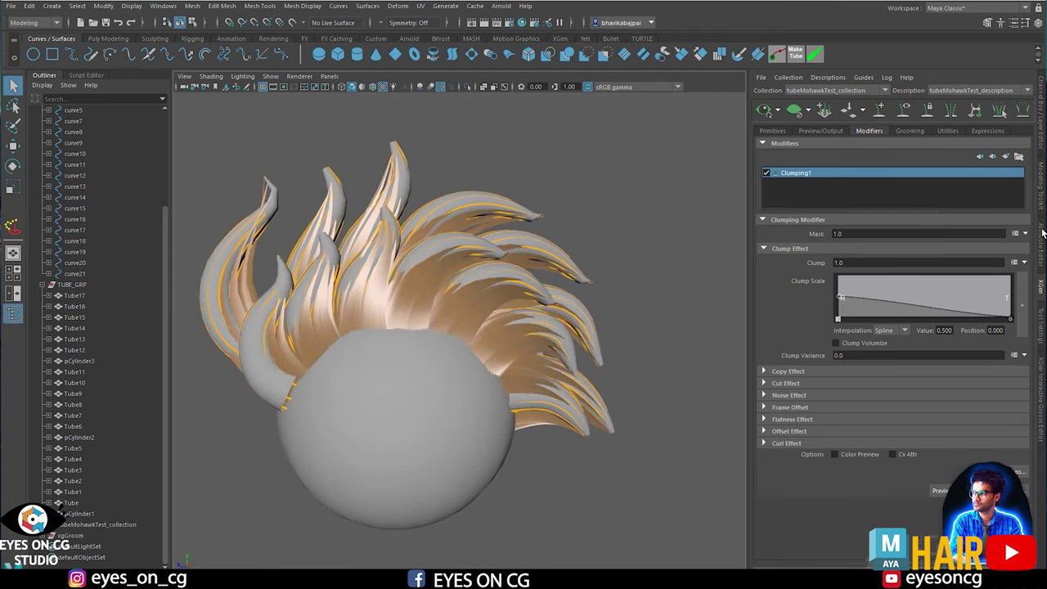
Turn off the visibility of the display layer that holds the mohawk tube meshes.
left_click(1043, 322)
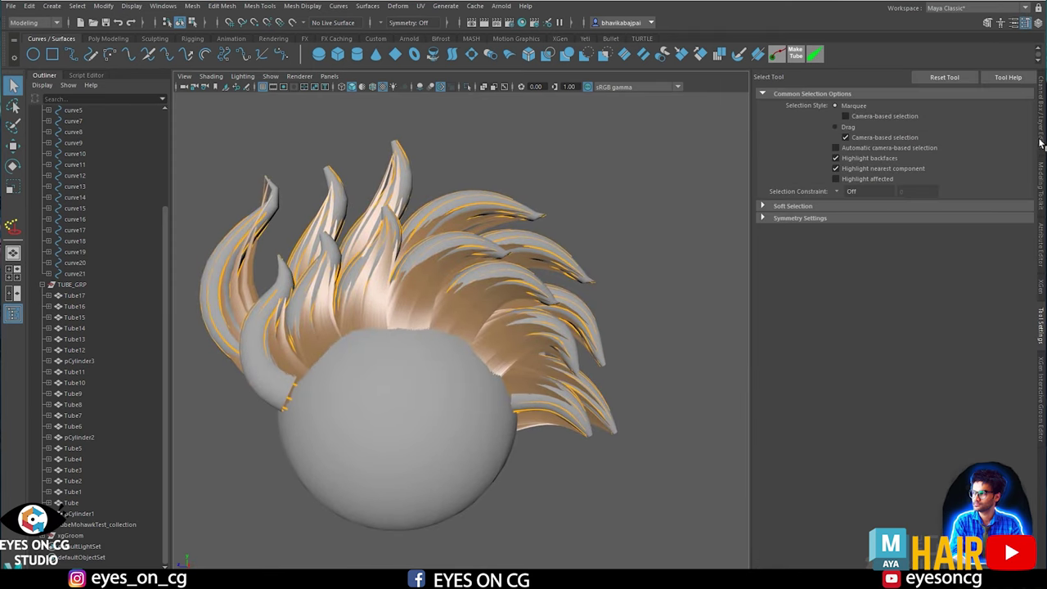
left_click(1042, 143)
left_click(823, 395)
left_click_drag(511, 312, 688, 284, "alt")
Add a second Clumping modifier, generate its clump points, set the point density to 10, and save the maps.
left_click(1042, 285)
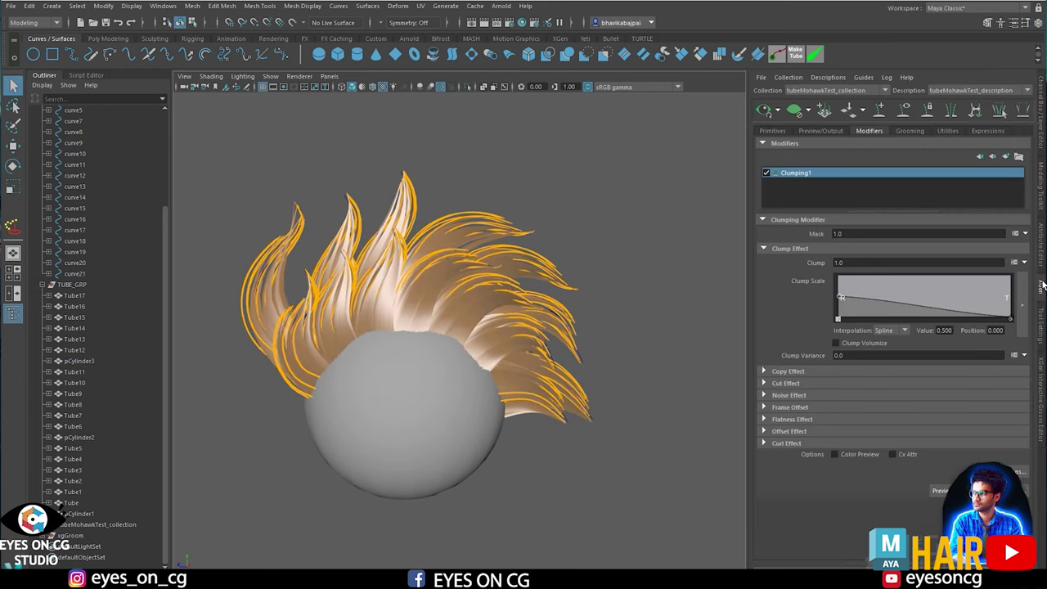
left_click(1006, 157)
left_click(840, 180)
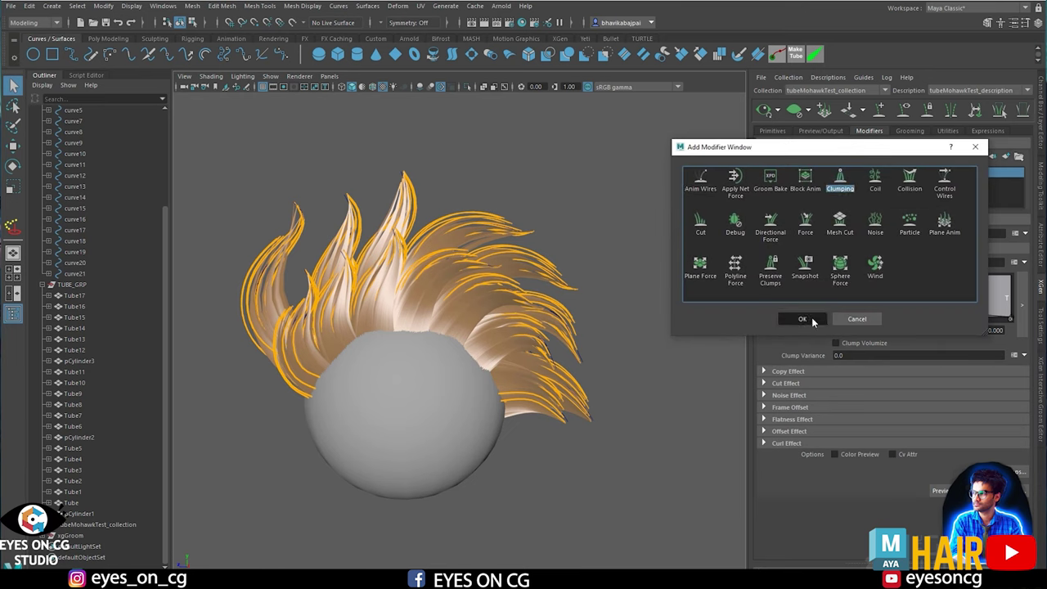
left_click(803, 319)
left_click(1008, 472)
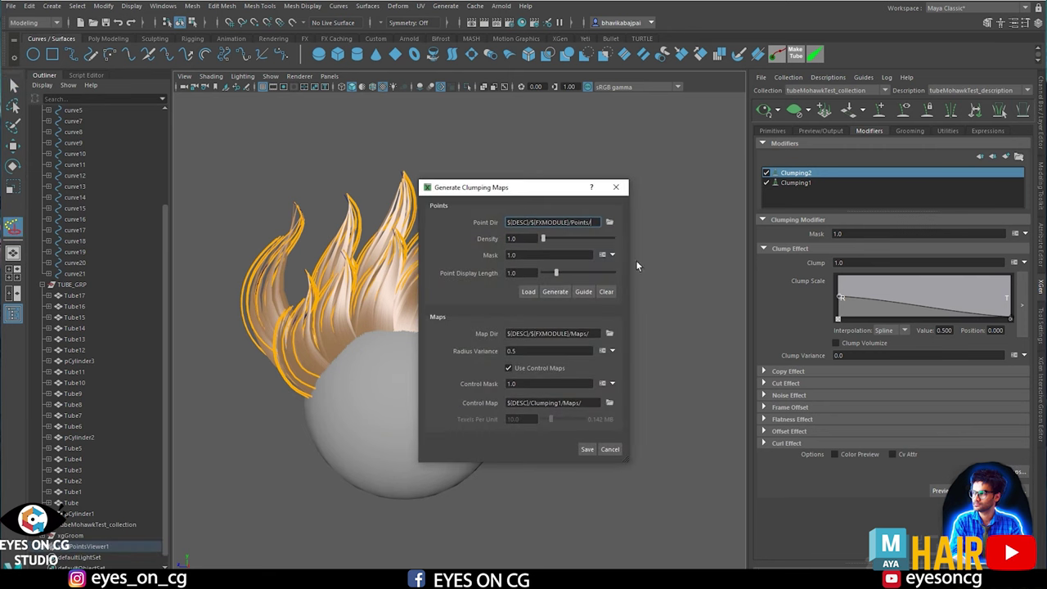
left_click(554, 292)
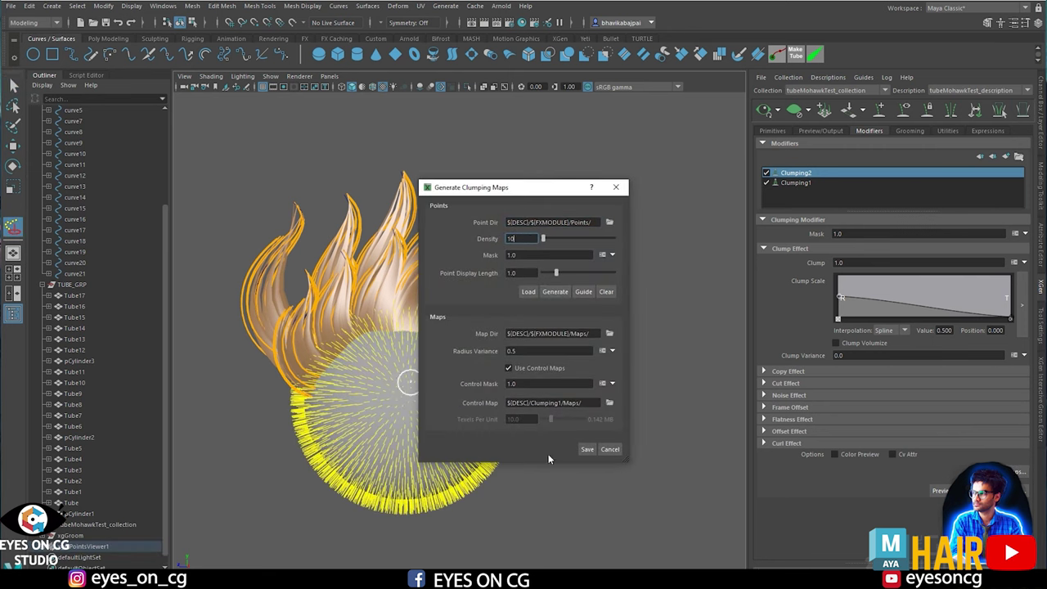
left_click(586, 450)
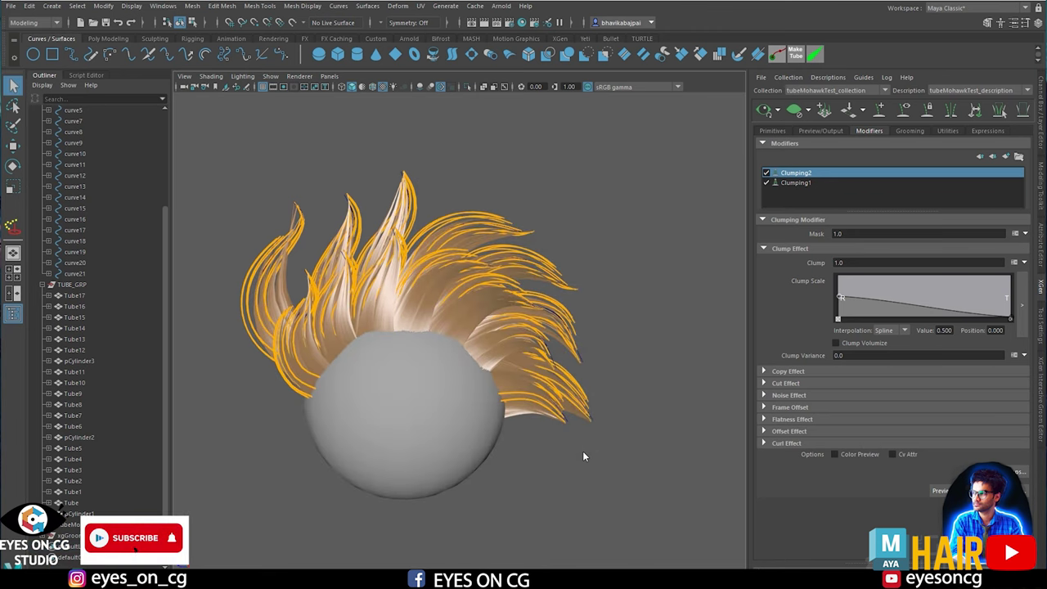
Compare the mohawk hair with the second Clumping modifier switched off and on.
scroll(415, 334, "up", 5)
scroll(420, 334, "down", 2)
middle_click_drag(563, 239, 606, 294, "alt")
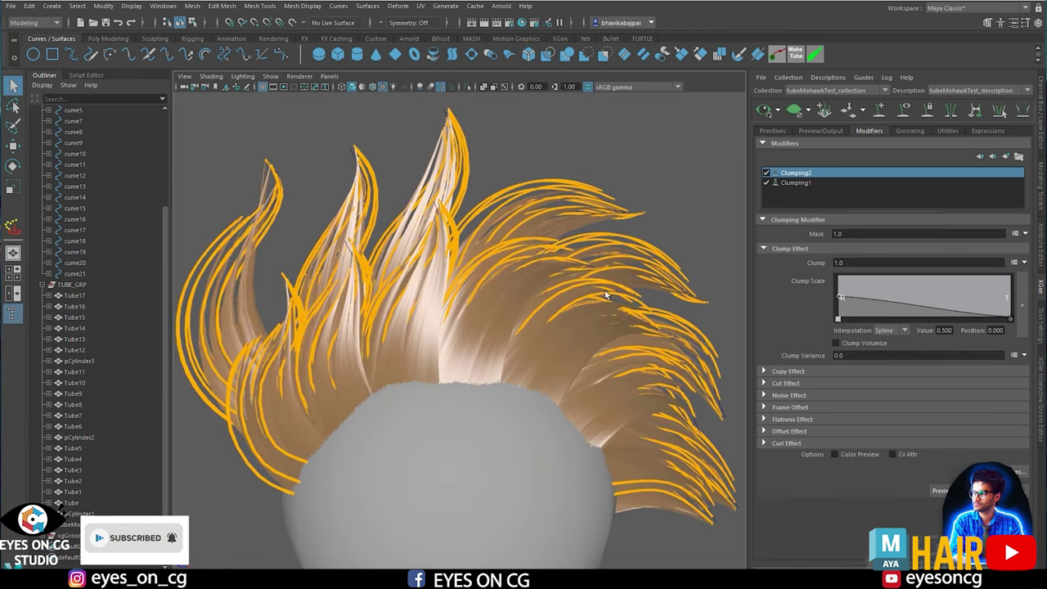
left_click(766, 173)
left_click(766, 173)
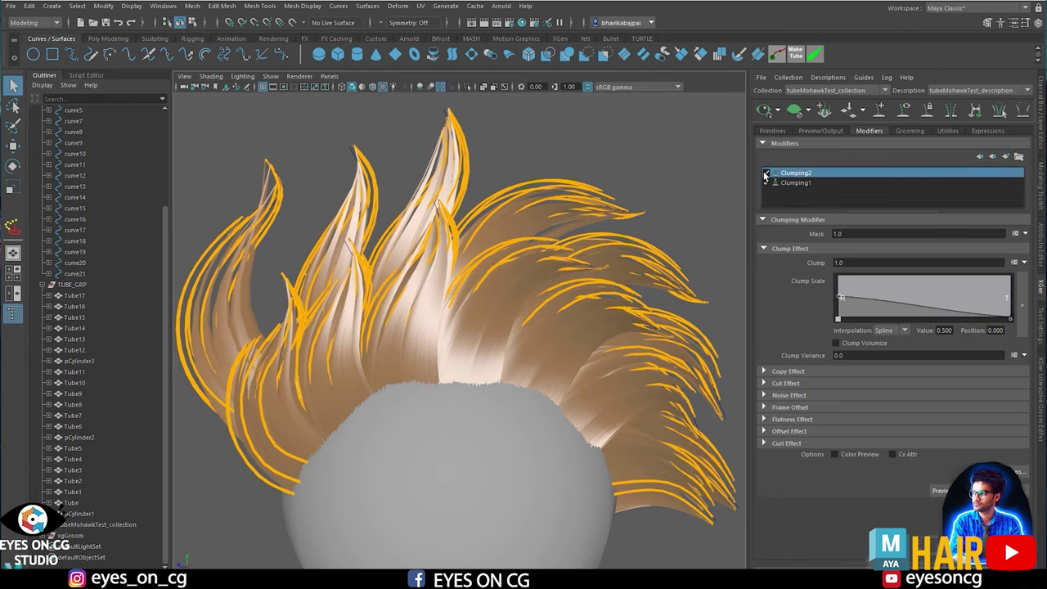
left_click(766, 173)
left_click(766, 176)
left_click(765, 175)
left_click(766, 175)
Set the Modifier CV Count of the hair splines to 18.
left_click(777, 133)
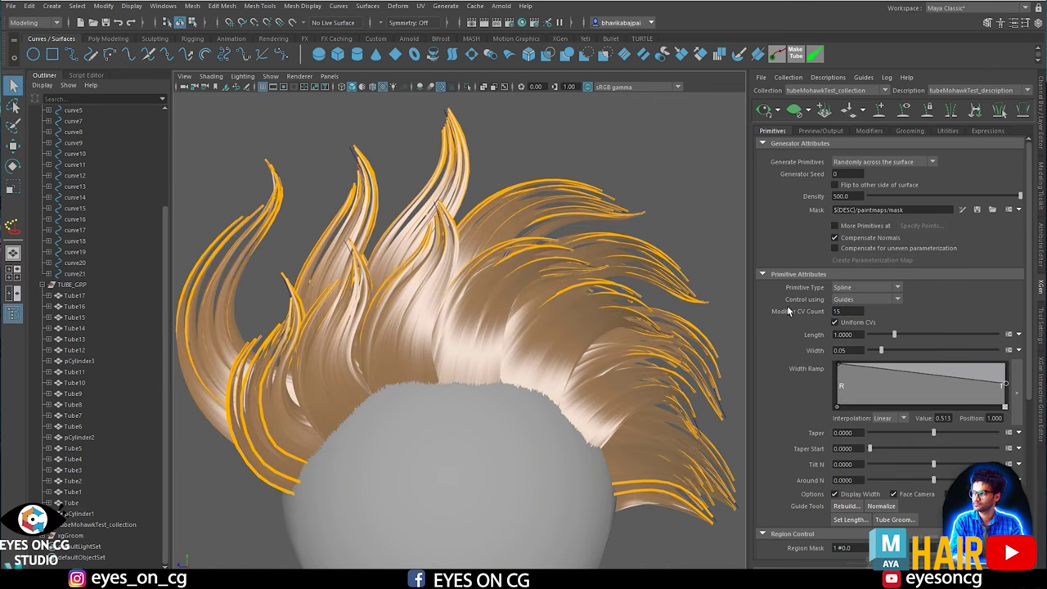
left_click_drag(848, 311, 794, 311)
type("18")
key("Return")
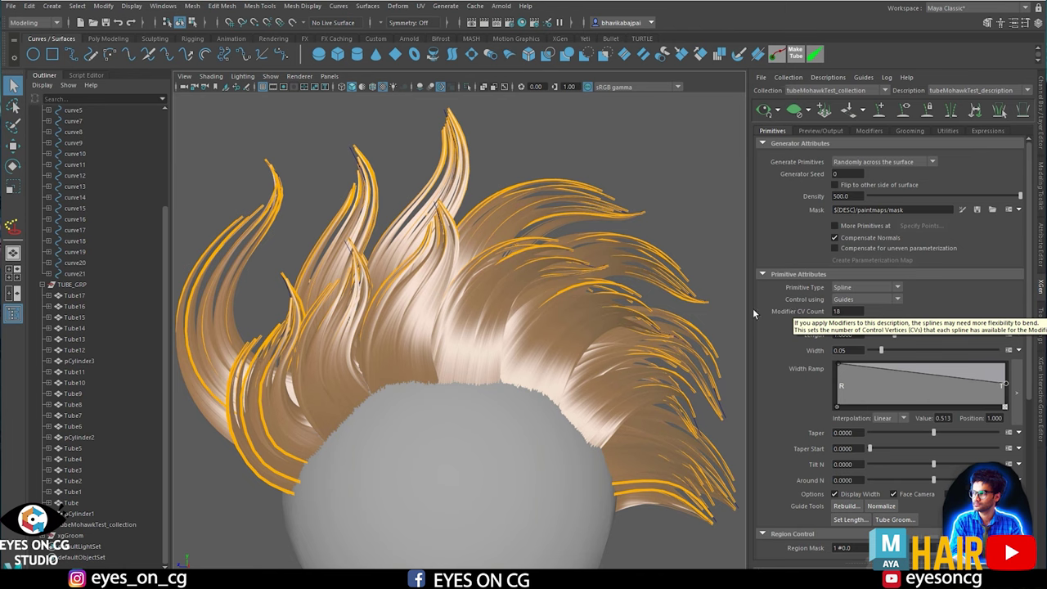
Toggle Clumping2 again and examine its effect on the smoother hair splines up close.
left_click(865, 130)
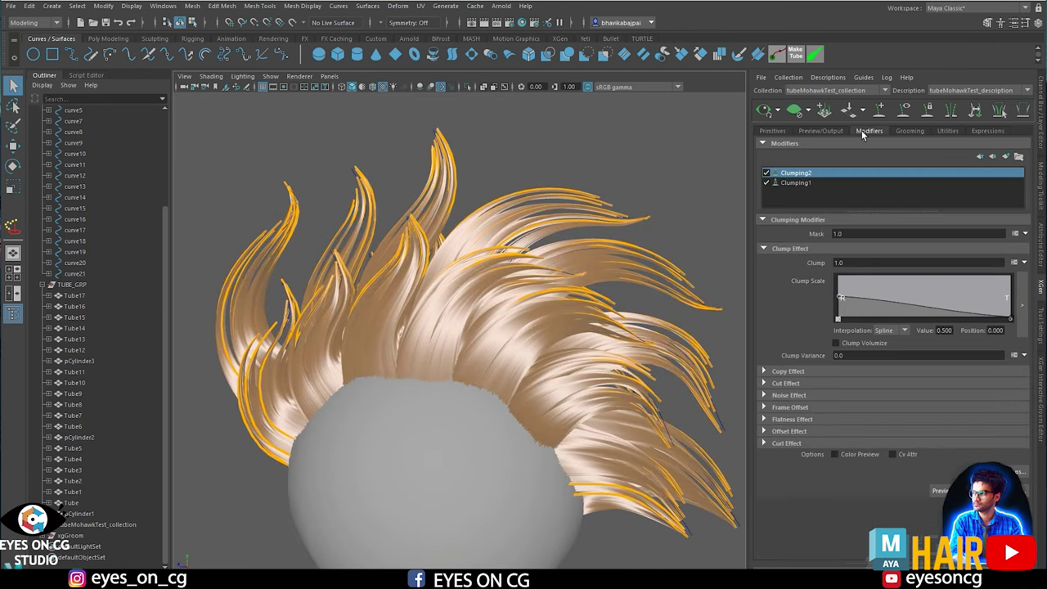
left_click(767, 176)
left_click(767, 176)
left_click(767, 174)
right_click_drag(621, 327, 695, 344, "alt")
middle_click_drag(696, 344, 572, 321, "alt")
scroll(529, 375, "down", 6)
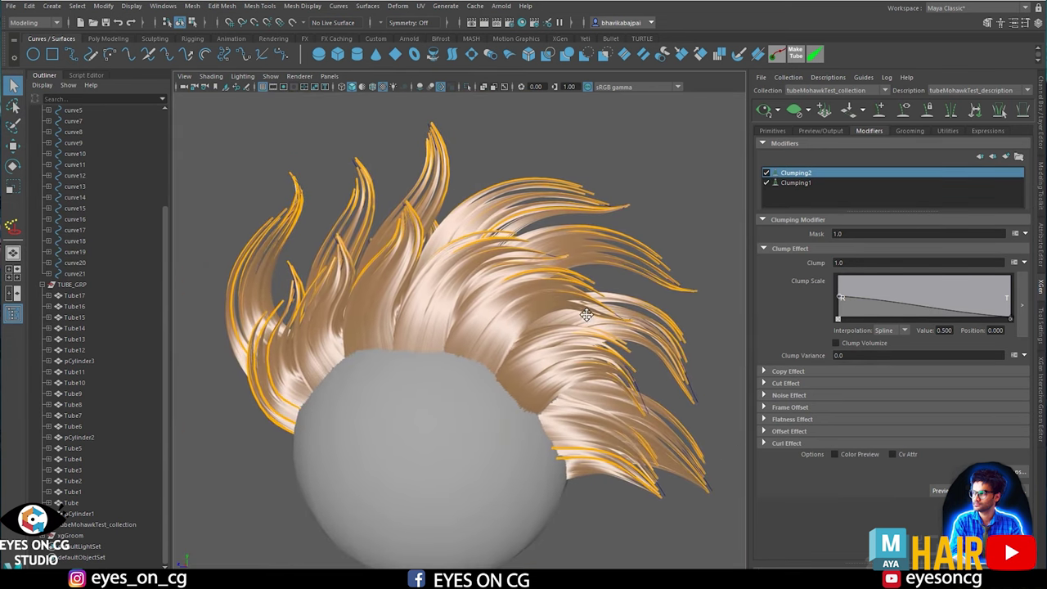
Add a Noise modifier and set its frequency to 0.5 and magnitude to 0.2.
left_click(1007, 157)
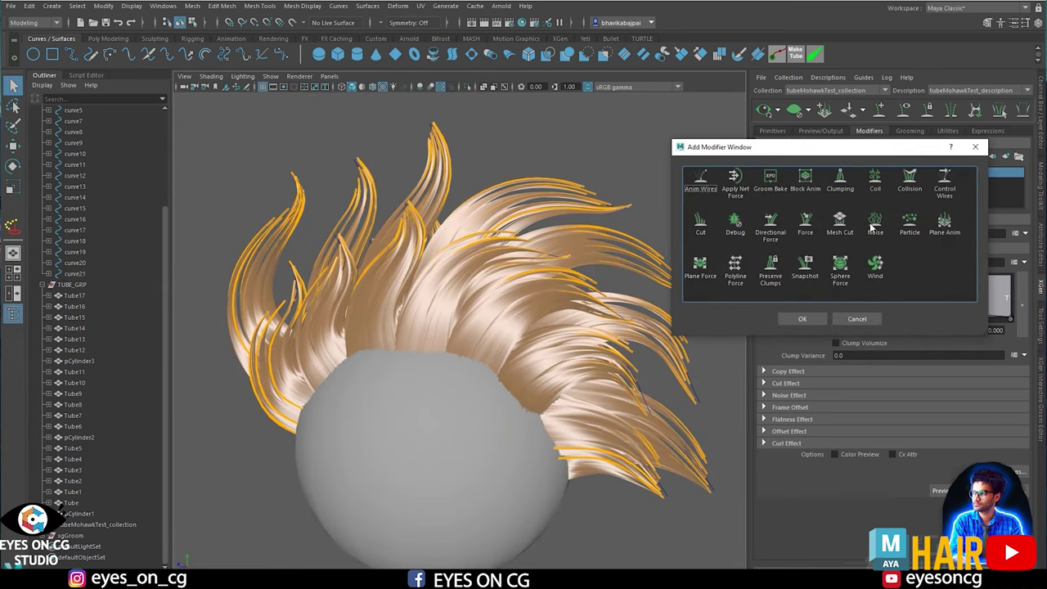
left_click(874, 224)
left_click(802, 319)
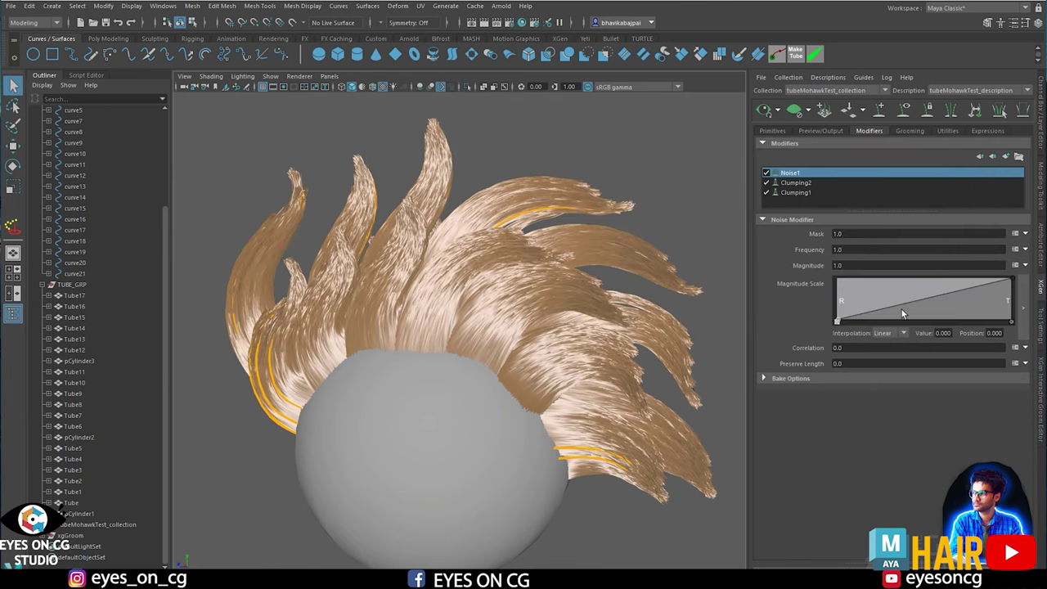
double_click(839, 250)
type("0.5")
key("Tab")
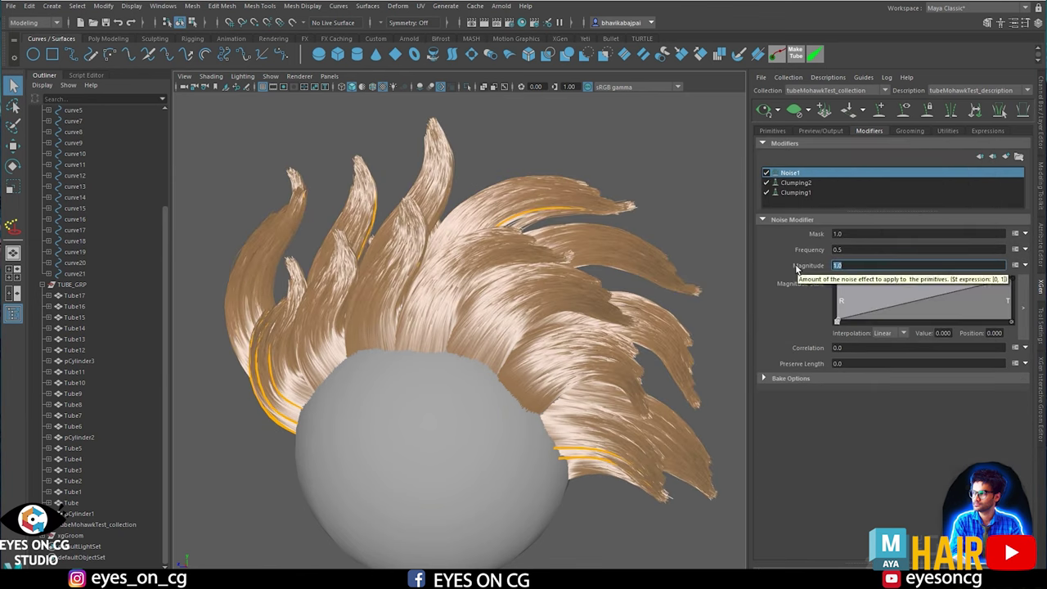
key("Return")
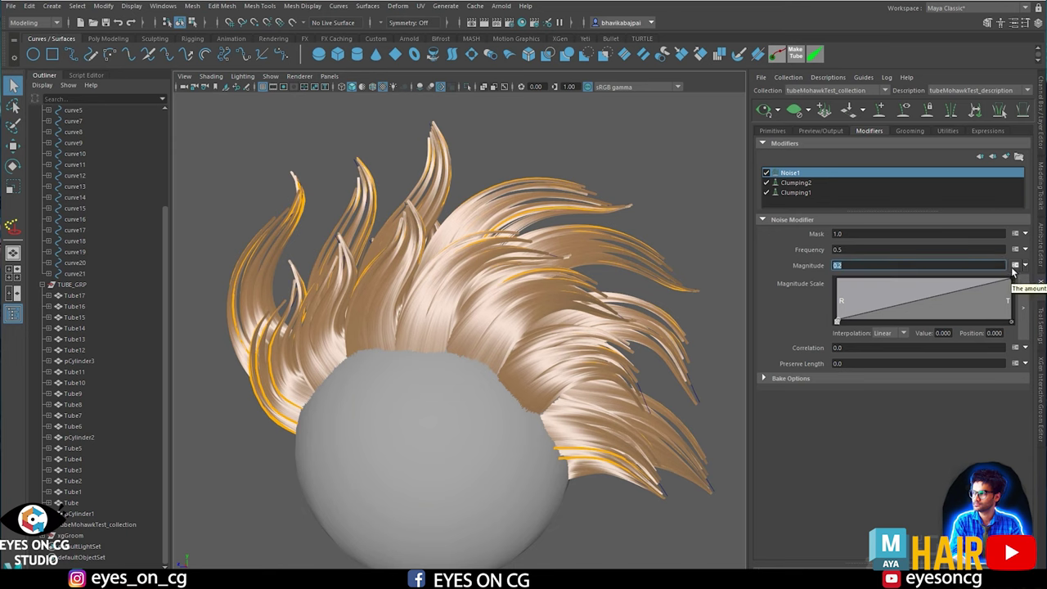
Start an expression for the noise magnitude that defines $minValue = 0.5 and $maxValue = 1.4.
left_click(1015, 265)
left_click_drag(374, 365, 287, 348)
type("minV")
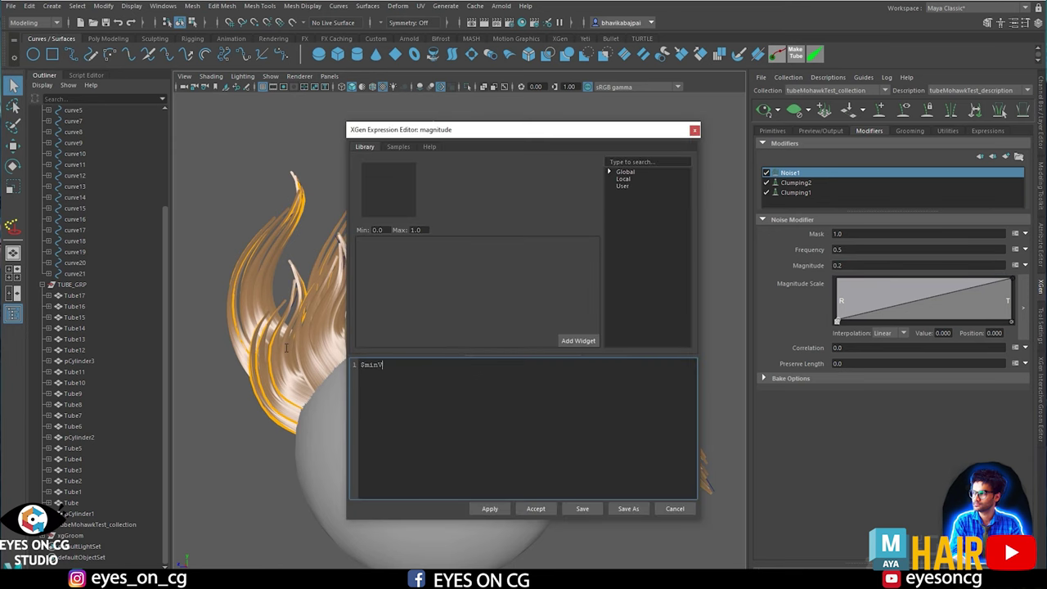
type("alue = 0.5;")
key("Return")
left_click_drag(435, 365, 336, 360)
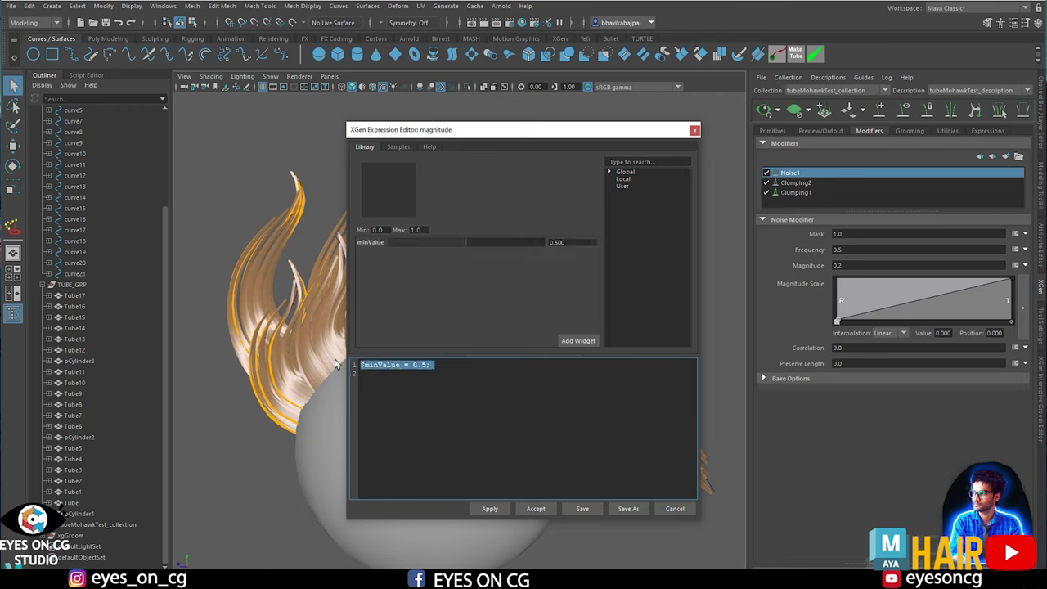
key("ctrl+c")
left_click(389, 374)
key("ctrl+v")
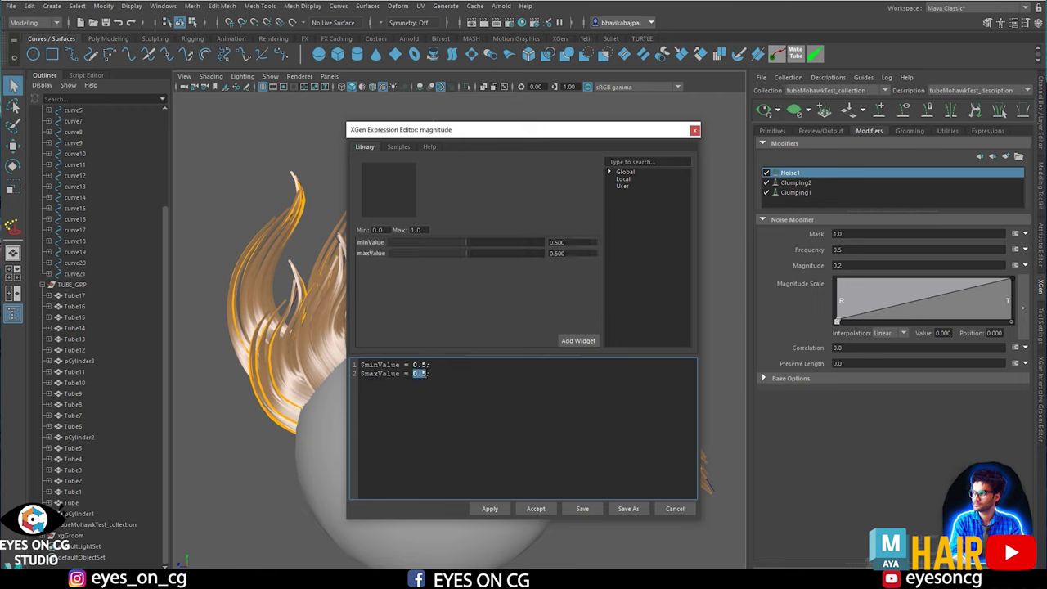
type("1")
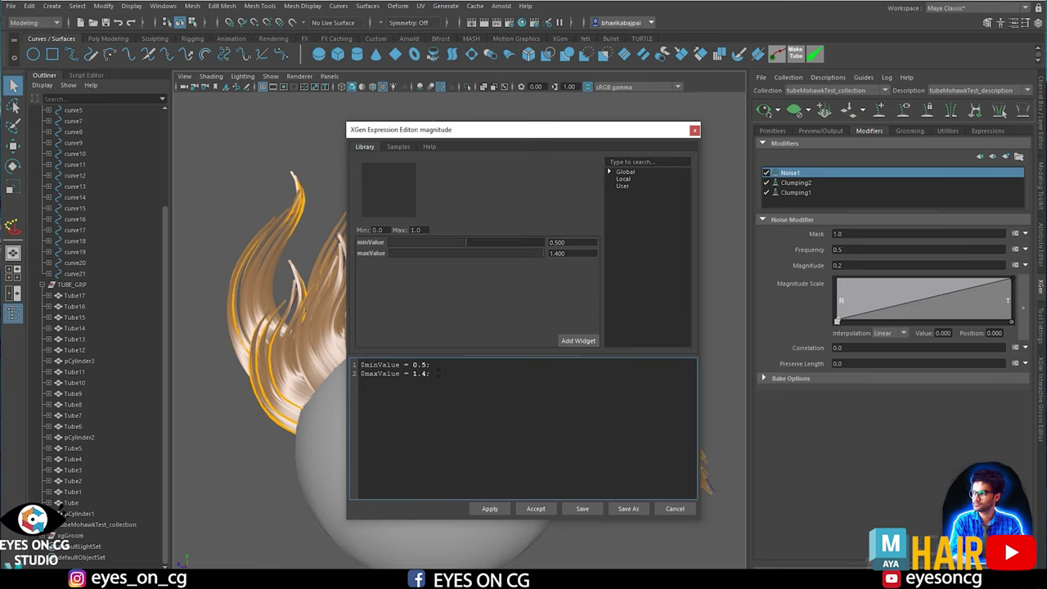
Complete the noise magnitude expression with $seed = 13 and rand ($minValue, $maxValue, $seed), and accept it.
type("rand")
type("$see")
type("d = 13;")
type("$minValue, $max")
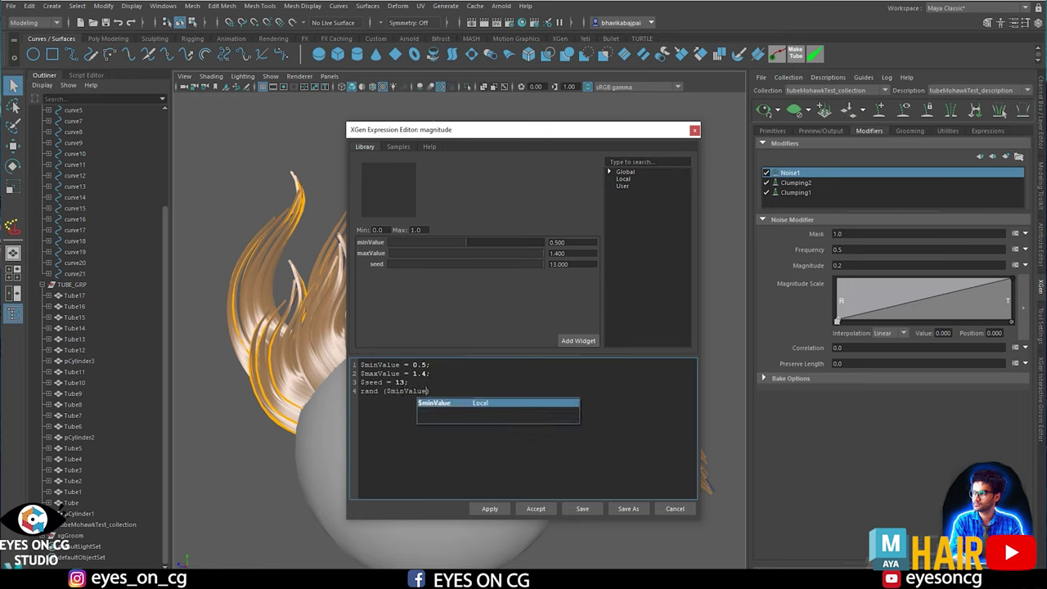
type("Value, $seed")
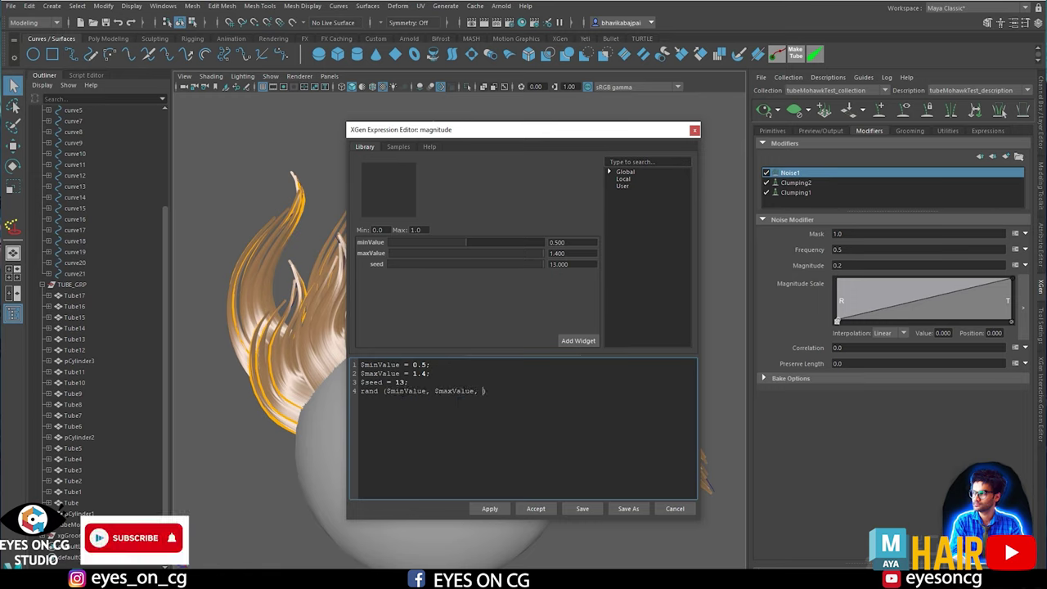
left_click(494, 509)
left_click(534, 509)
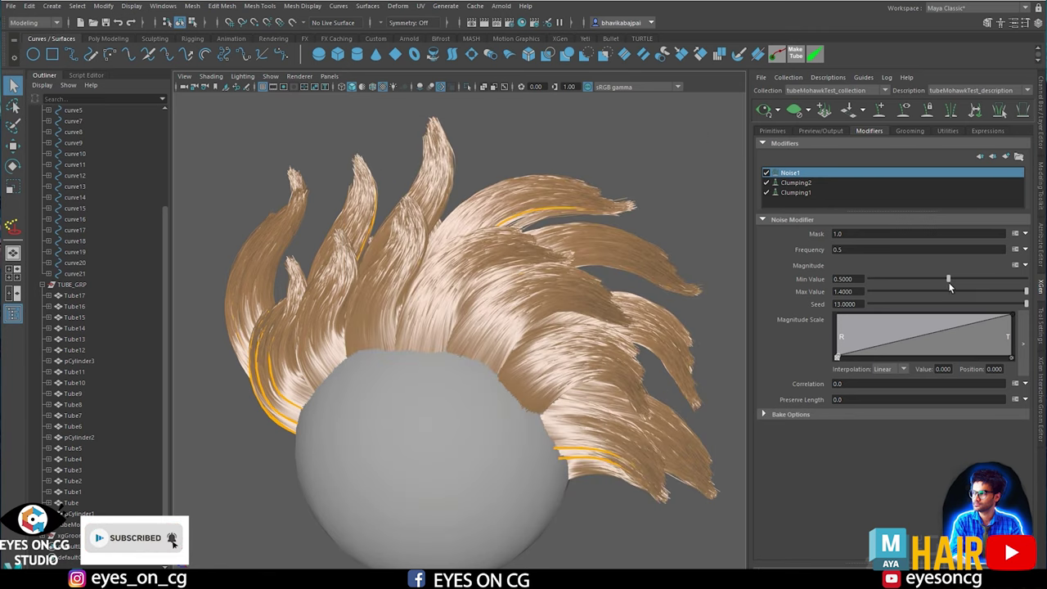
Set the noise frequency to 1 and reshape the Magnitude Scale ramp with a raised middle point and a tip value of about 0.513.
left_click_drag(851, 250, 831, 250)
type("1")
key("Return")
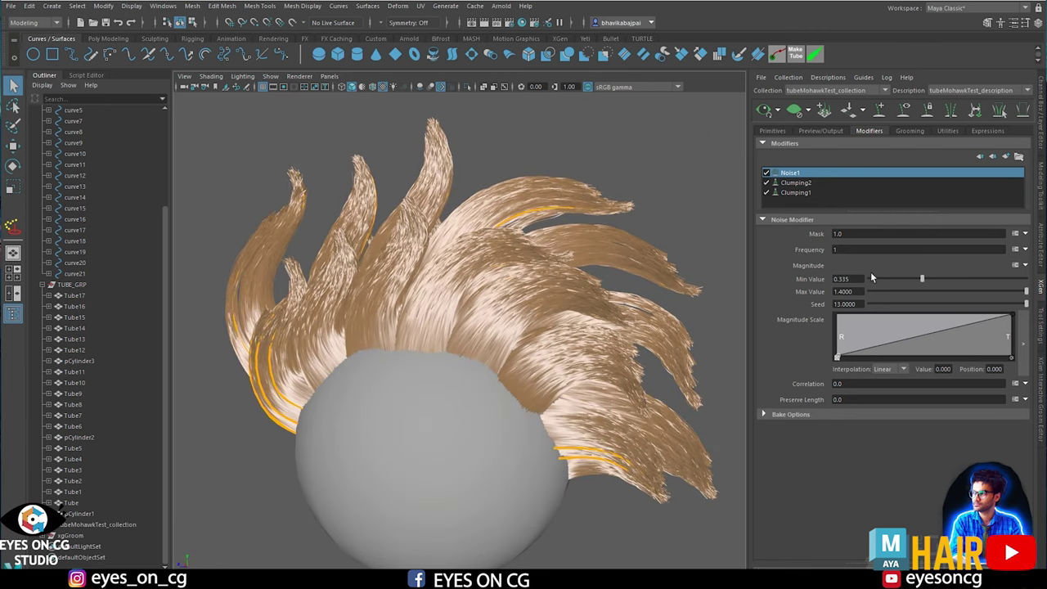
left_click_drag(914, 342, 913, 316)
left_click_drag(1011, 316, 1011, 335)
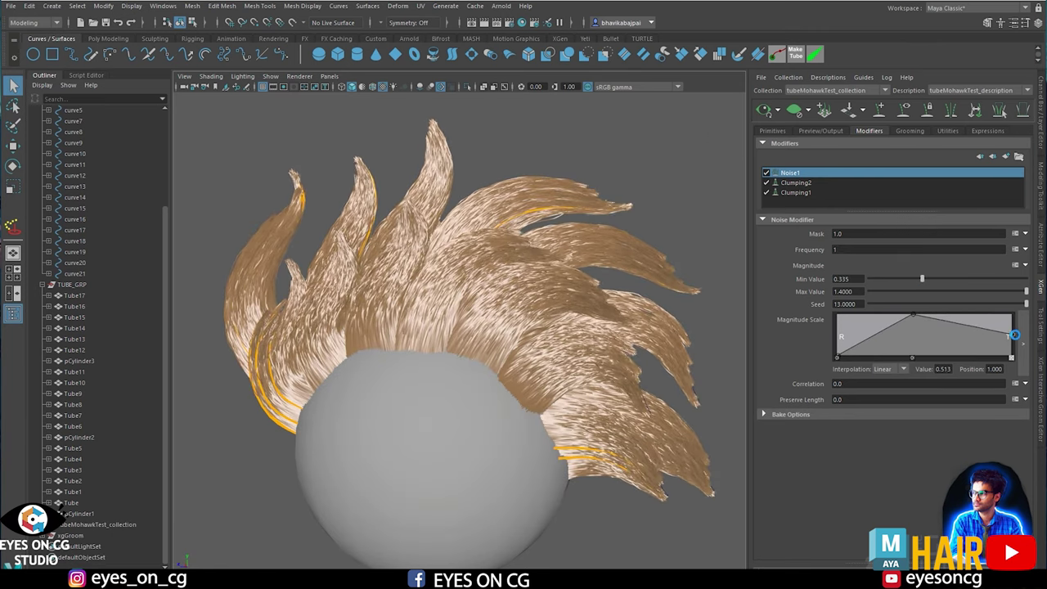
Set the noise magnitude's Min Value to 0.1 and Max Value to 2.0, and the noise frequency to 0.5.
type("2")
left_click_drag(856, 292, 818, 249)
key("Return")
type("0.5")
key("Return")
Set the hair description's density to 200 and the spline width to 0.02.
left_click(772, 130)
left_click(856, 198)
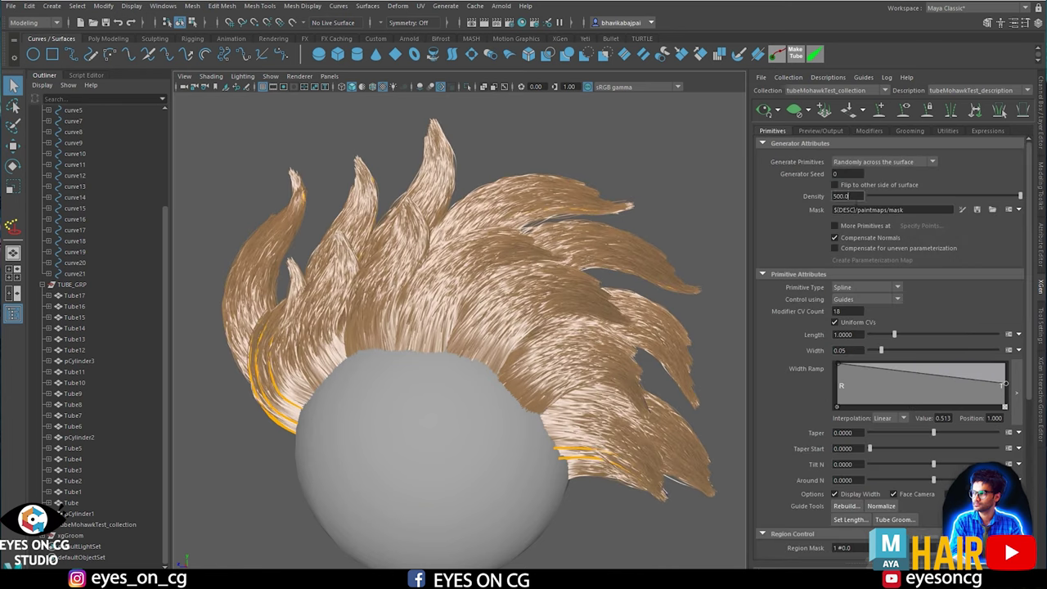
type("200")
key("Return")
double_click(843, 351)
type("0.02")
key("Return")
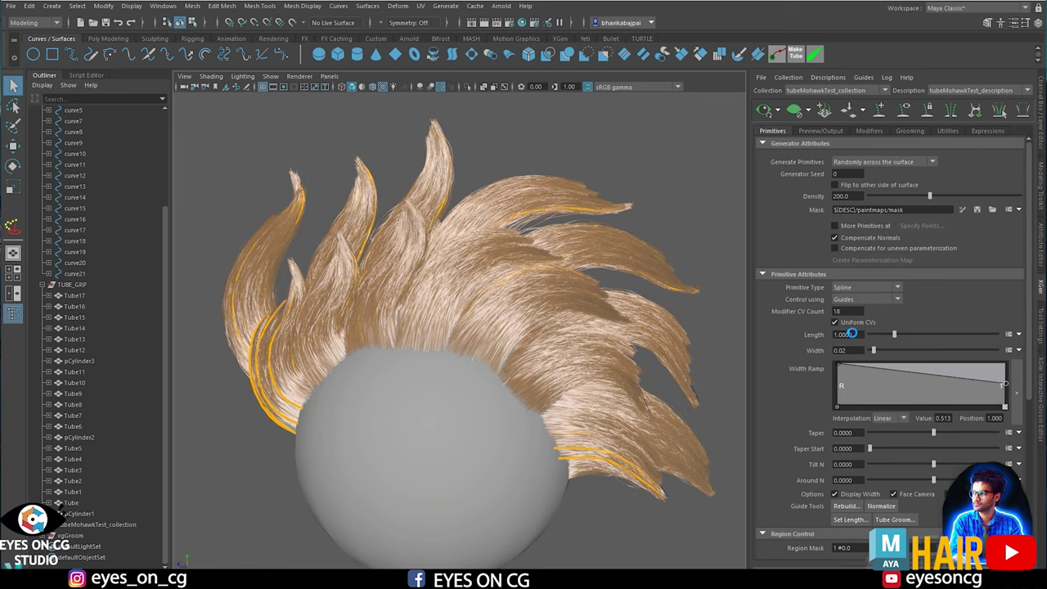
Lower the Width Ramp's tip value to about 0.276 and set the hair density to 150.
left_click_drag(1004, 383, 1005, 393)
double_click(847, 196)
type("150")
key("Return")
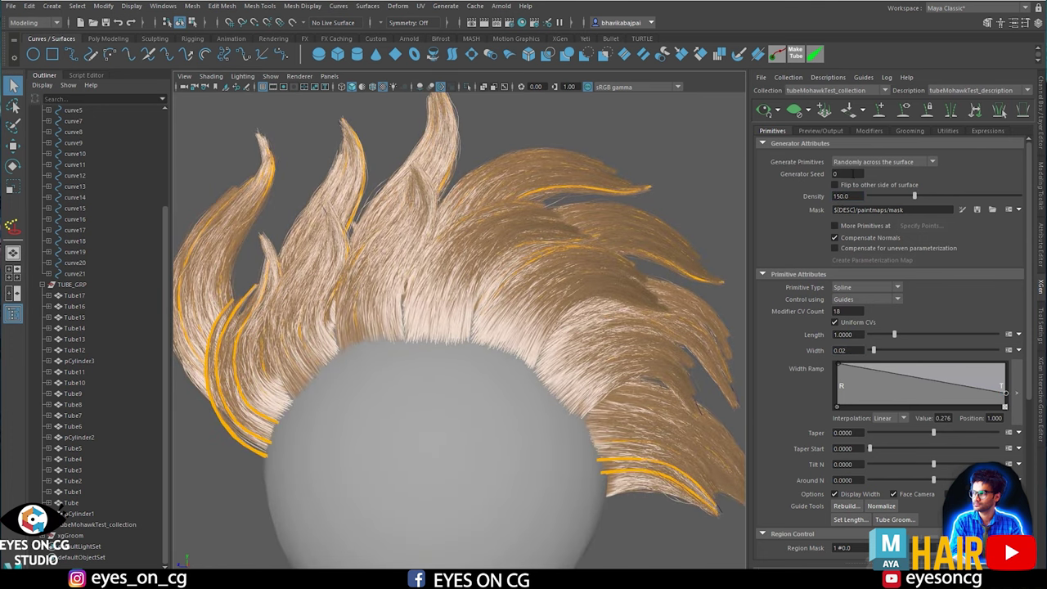
left_click_drag(568, 276, 679, 283, "alt")
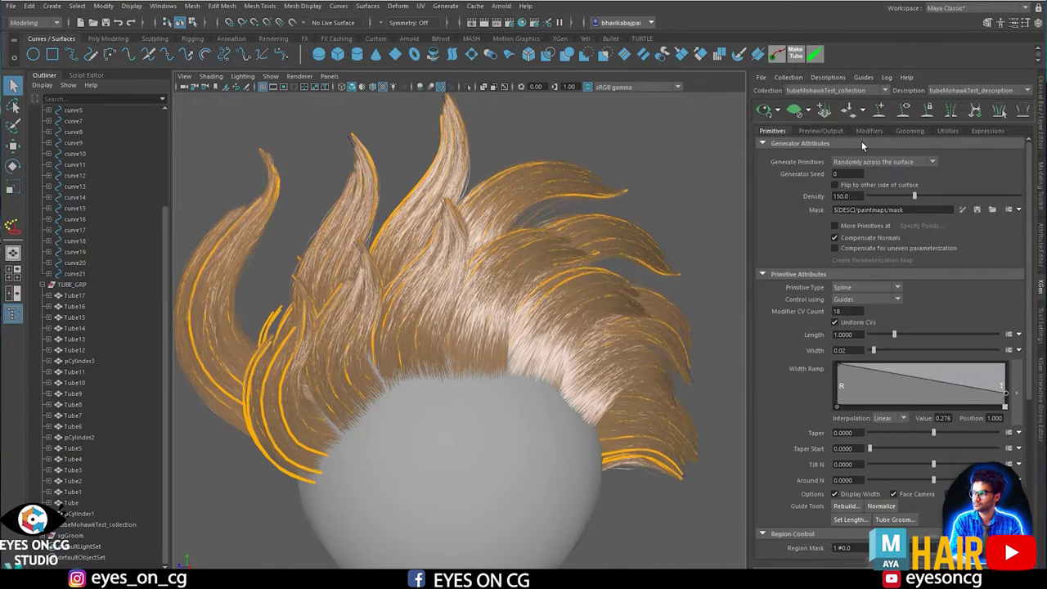
Add a Cut modifier to the hair description.
left_click(869, 131)
left_click(1007, 161)
left_click(701, 223)
left_click(803, 319)
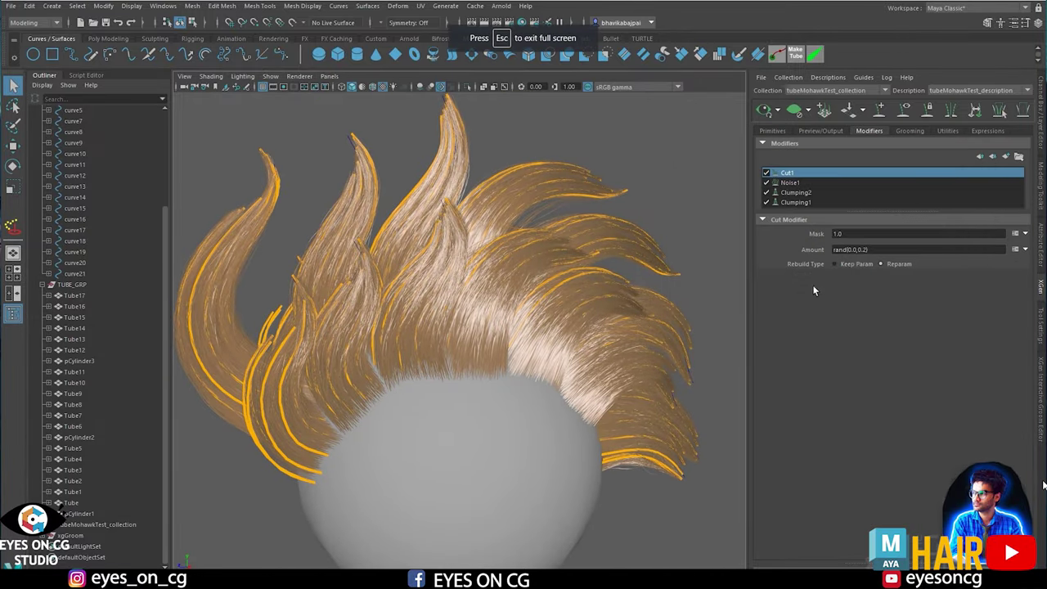
Copy the complete magnitude expression of the Noise modifier and close its expression editor.
left_click(809, 183)
left_click(1015, 265)
left_click_drag(509, 393, 351, 365)
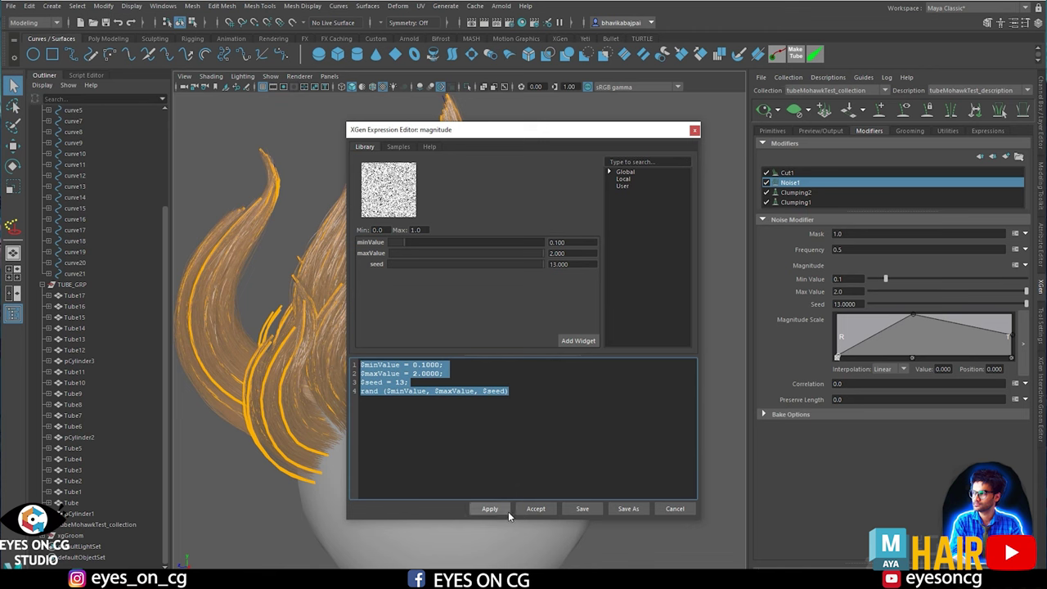
left_click(690, 128)
Replace the Cut amount expression with the copied random expression multiplied by cLength, set $maxValue to 1.0, and accept it.
left_click(787, 173)
left_click(1015, 250)
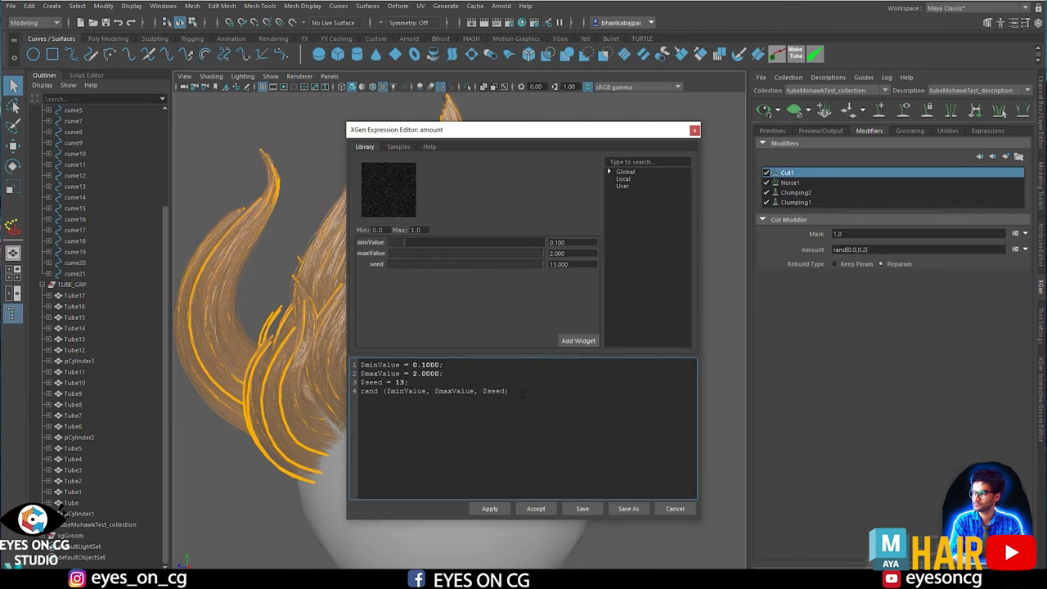
key("BackSpace")
key("BackSpace")
type("cLength")
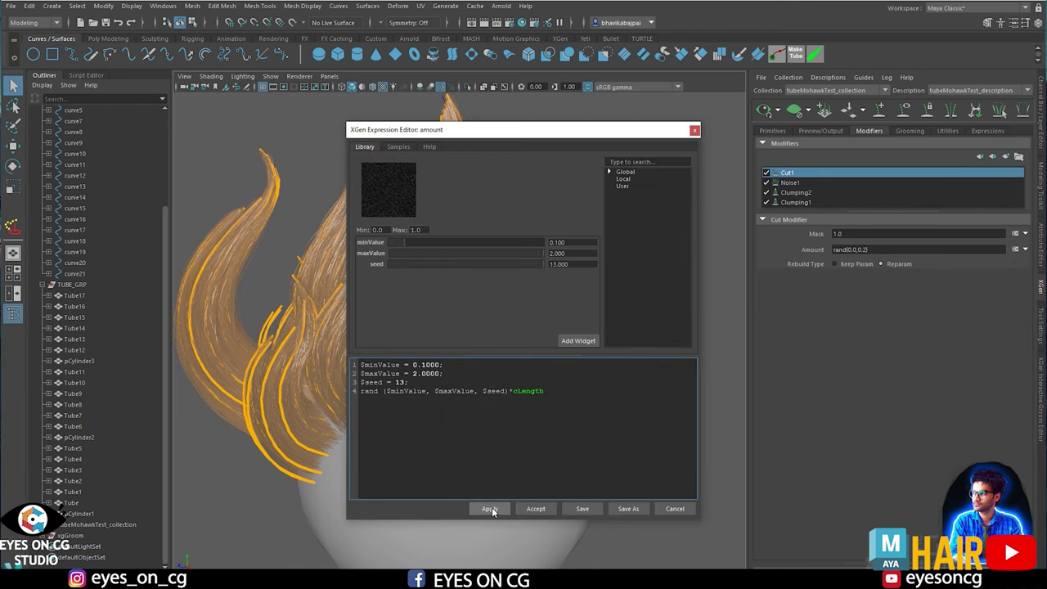
left_click_drag(413, 374, 416, 374)
left_click(536, 508)
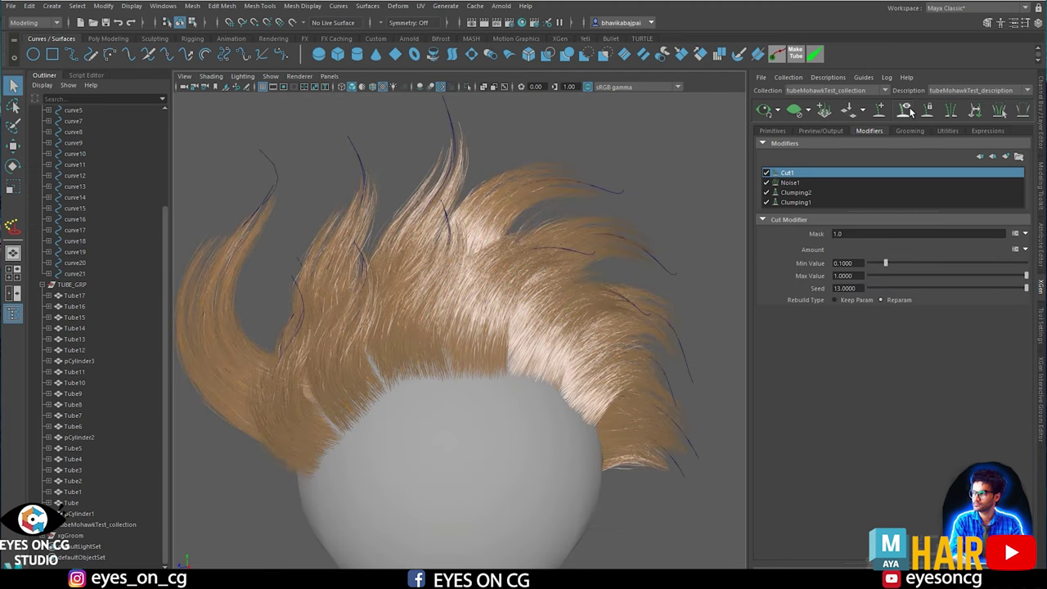
left_click_drag(496, 285, 477, 369, "alt")
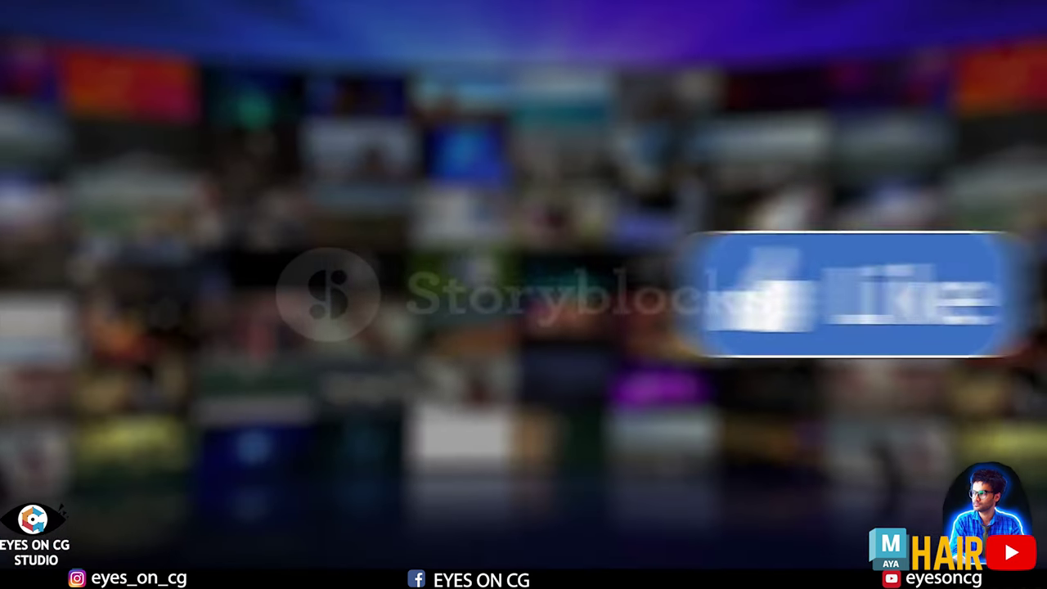